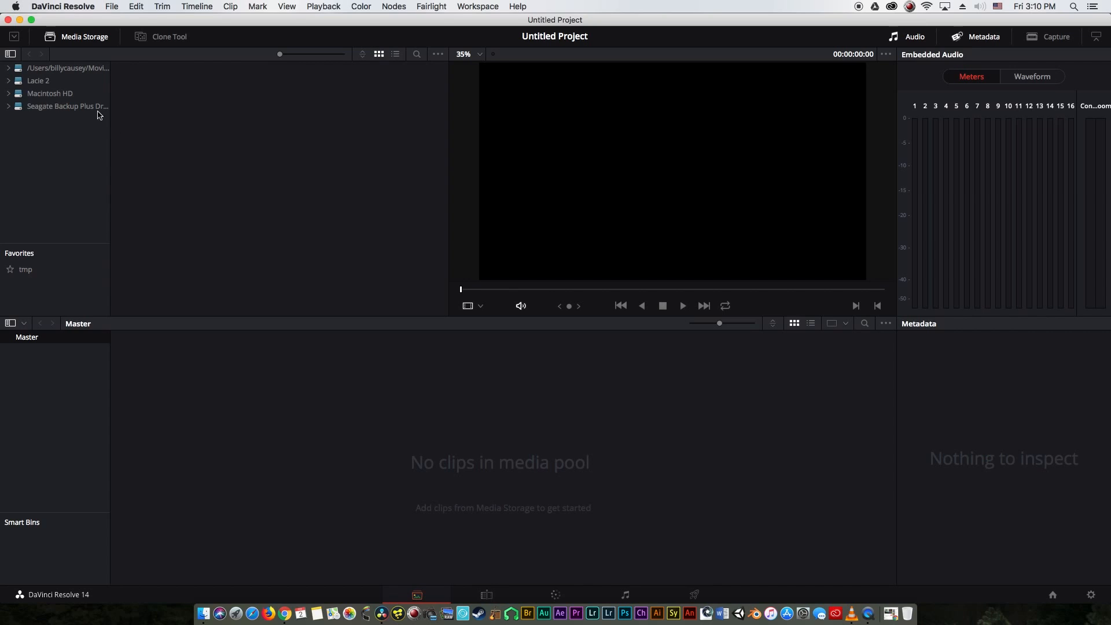
Add clip A106_C006 from the Seagate drive's Cicada, DAY 2, A106_0916UE.RDM folder to the media pool.
left_click(50, 105)
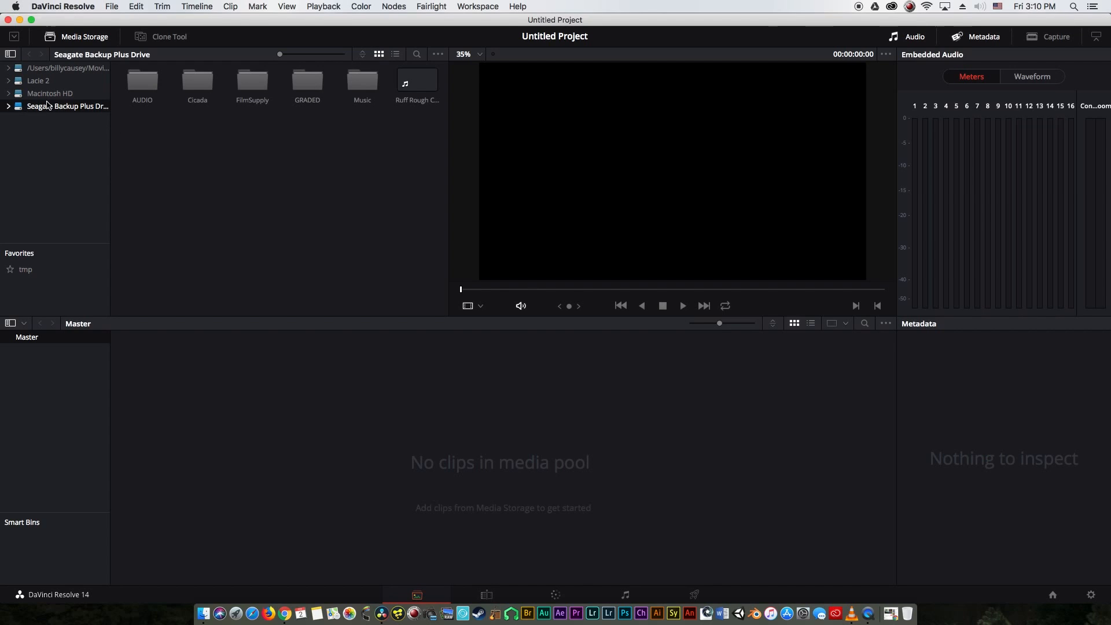
double_click(195, 82)
double_click(195, 83)
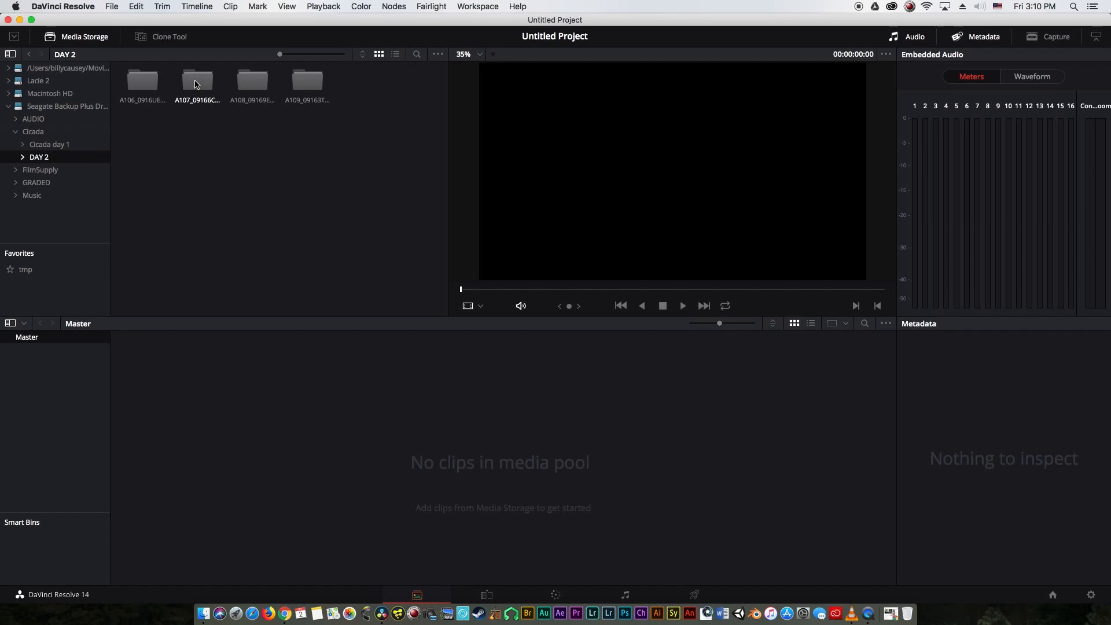
left_click(162, 86)
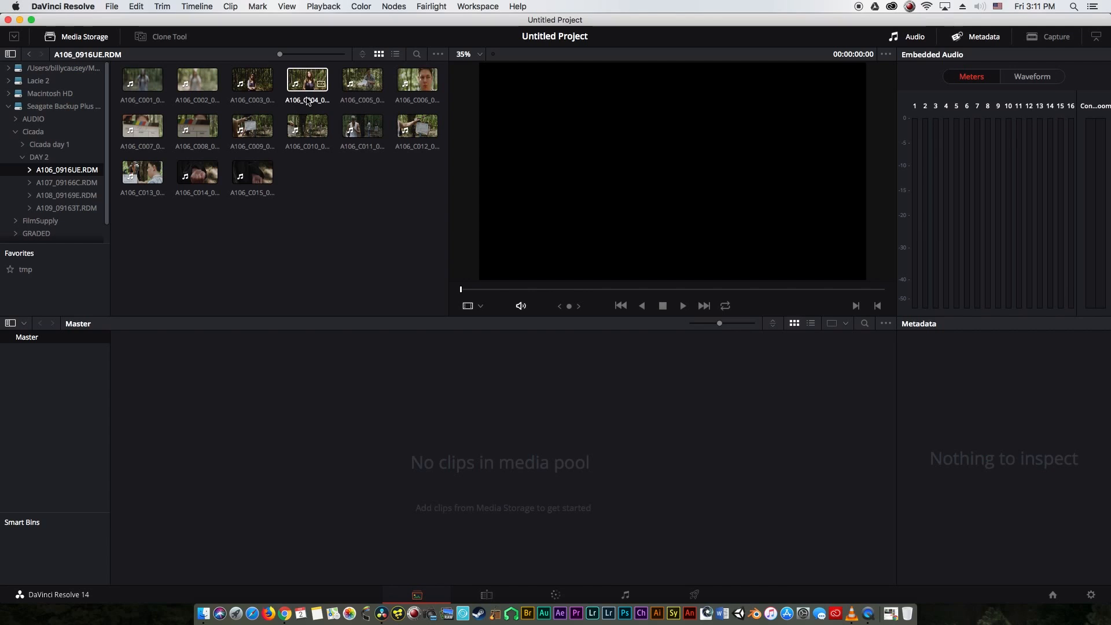
left_click(426, 83)
left_click_drag(426, 84, 361, 454)
left_click_drag(521, 290, 428, 290)
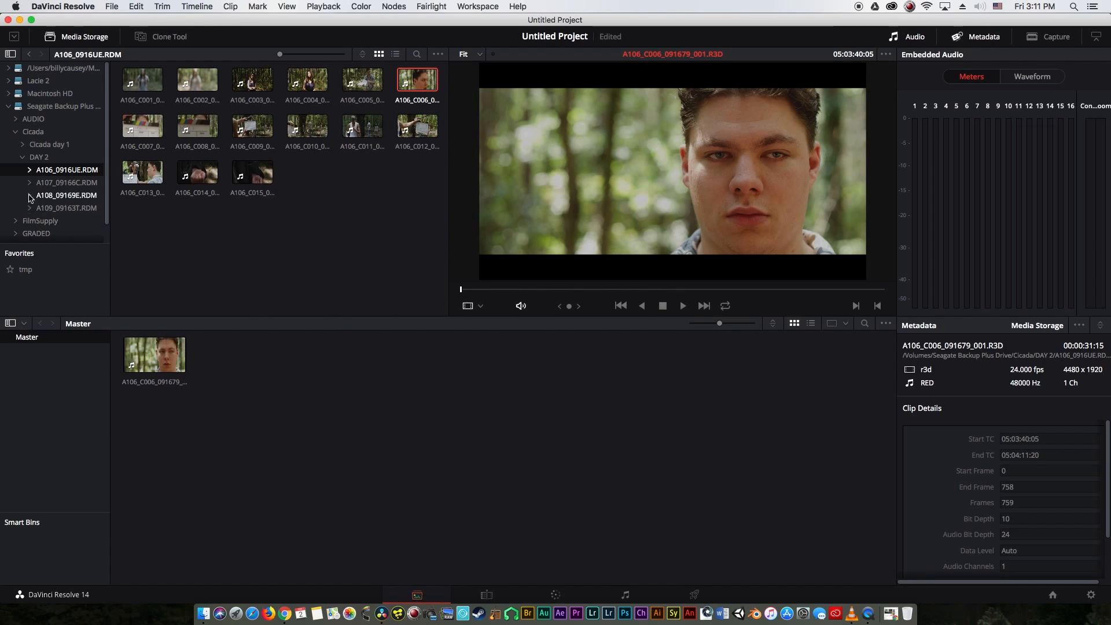
Browse the OTAKON 2016 folder on the Lacie 2 drive, including MP_ROOT and 100ANV01, for usable footage.
left_click(23, 158)
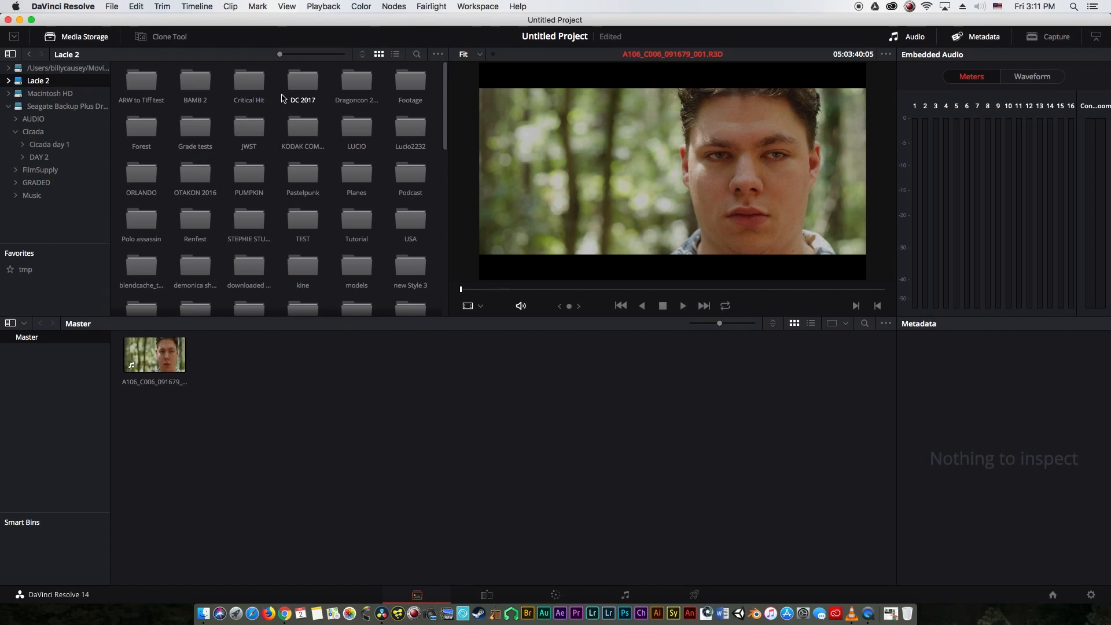
double_click(196, 171)
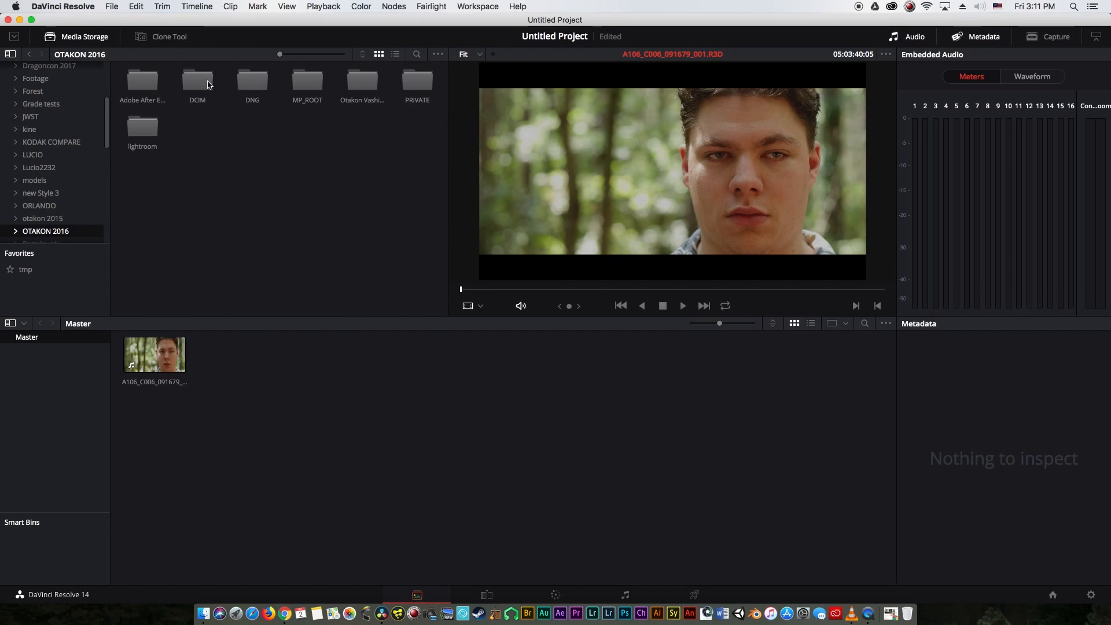
double_click(308, 81)
double_click(152, 83)
left_click(45, 154)
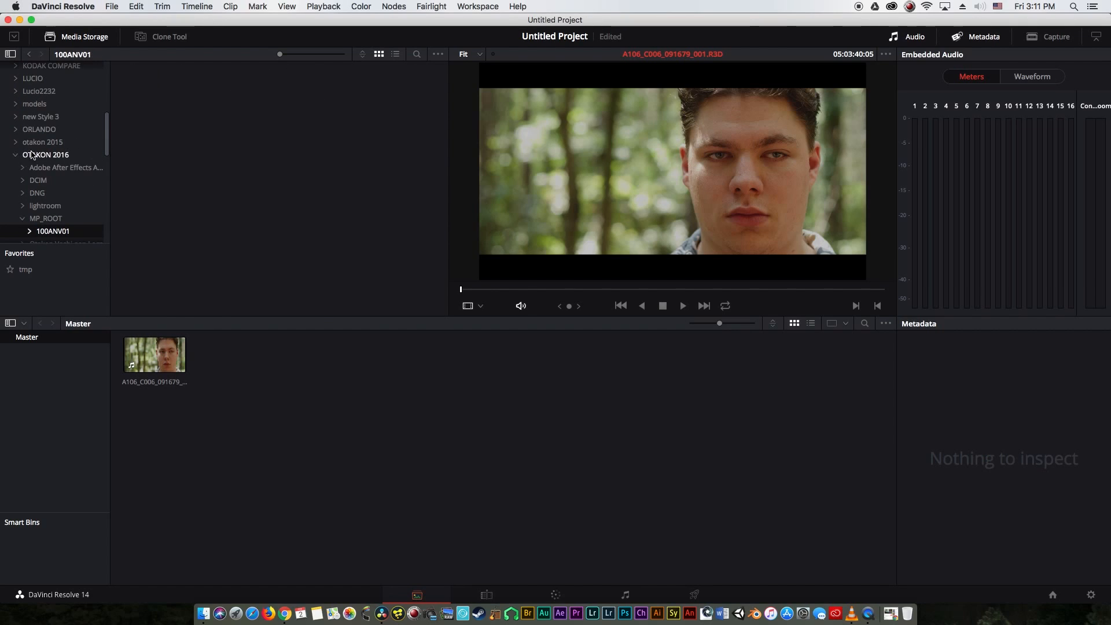
scroll(36, 144, "down", 5)
scroll(38, 142, "up", 12)
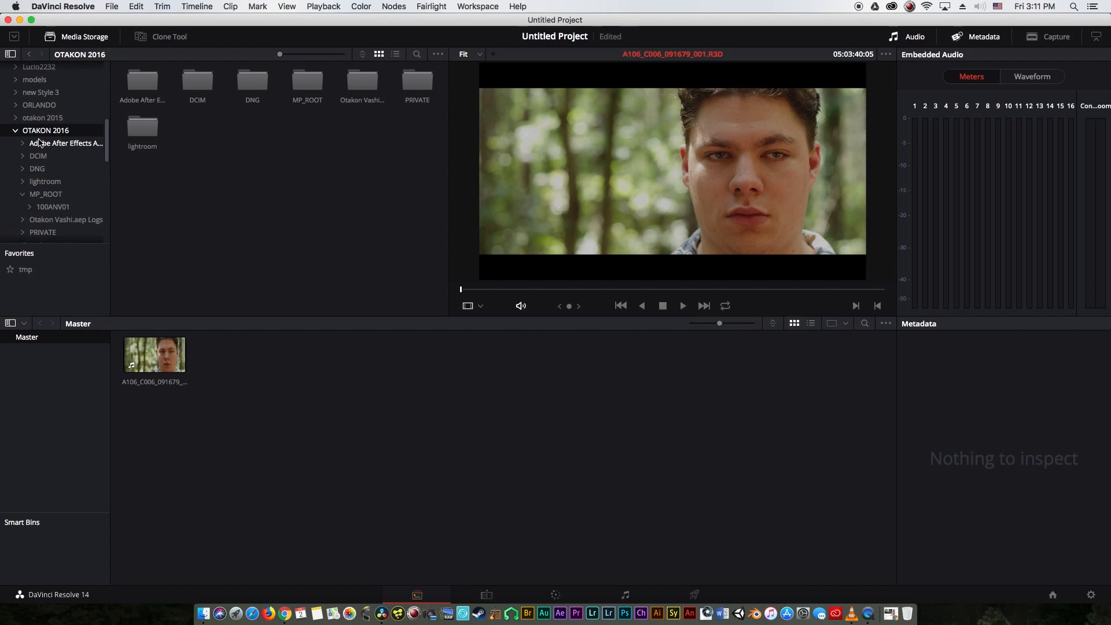
scroll(40, 138, "up", 2)
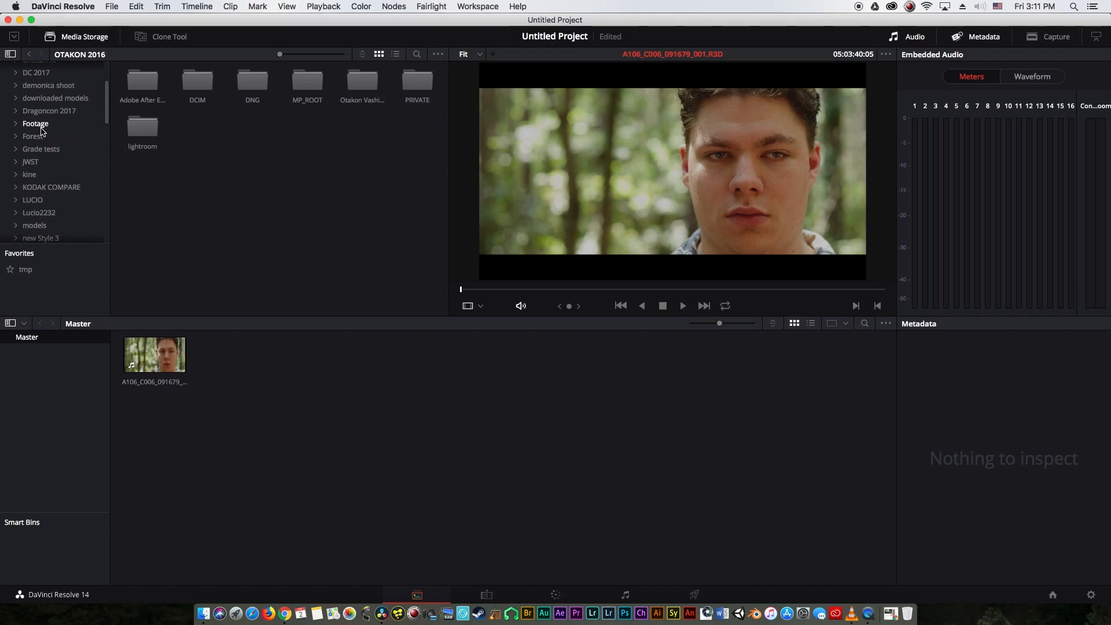
Find and open the CLIP folder under PRIVATE and M4ROOT in the Lacie 2 drive's Dragoncon 2017 folder.
left_click(49, 112)
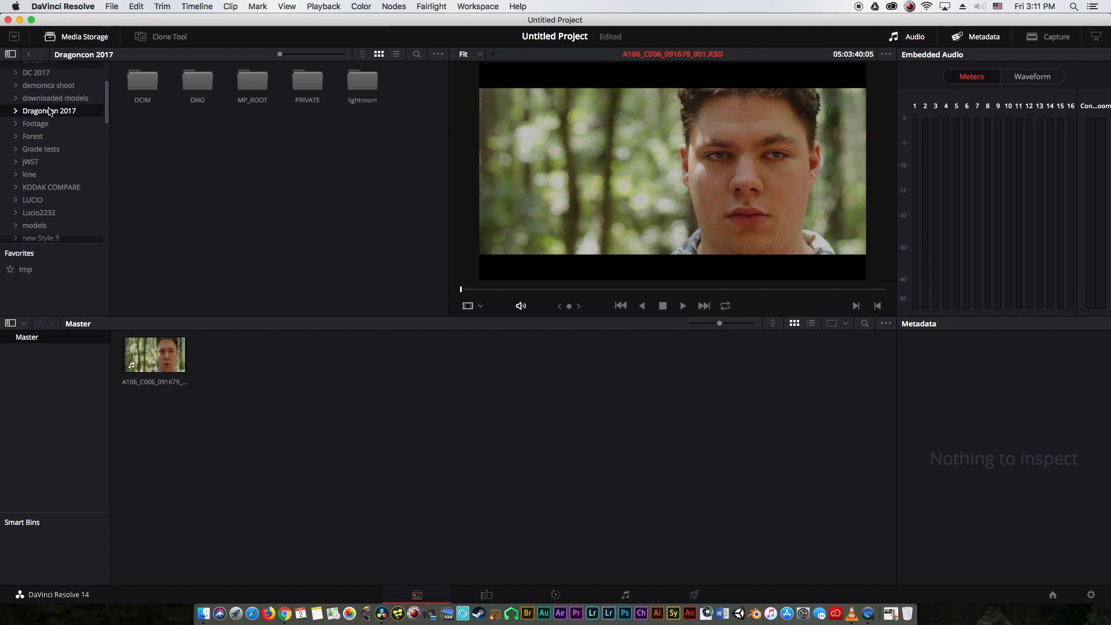
double_click(246, 84)
left_click(23, 161)
left_click(22, 161)
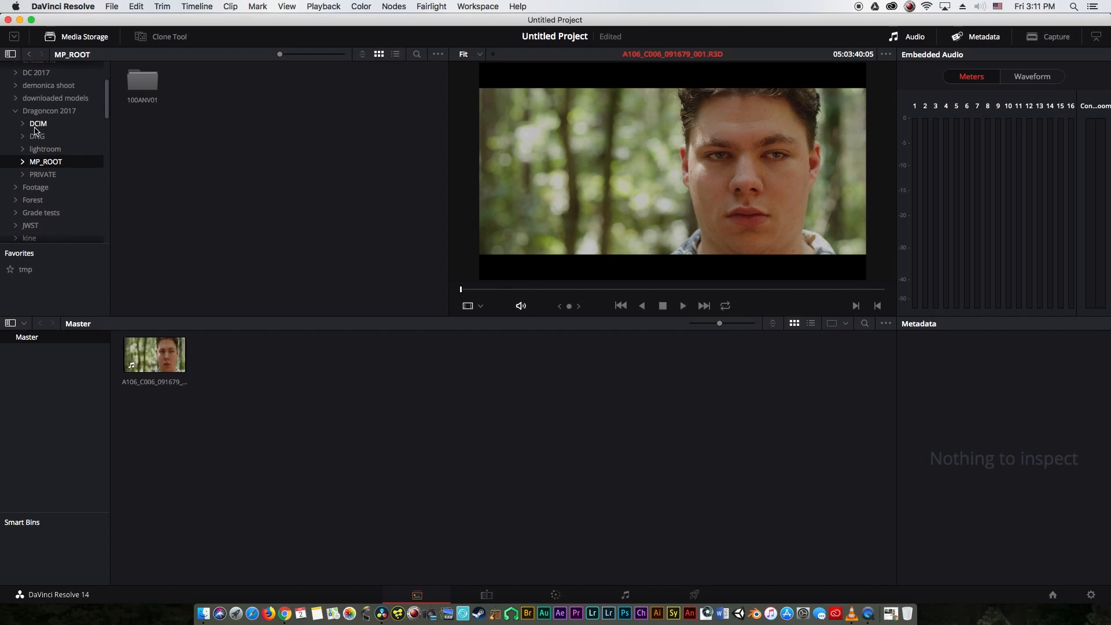
left_click(32, 125)
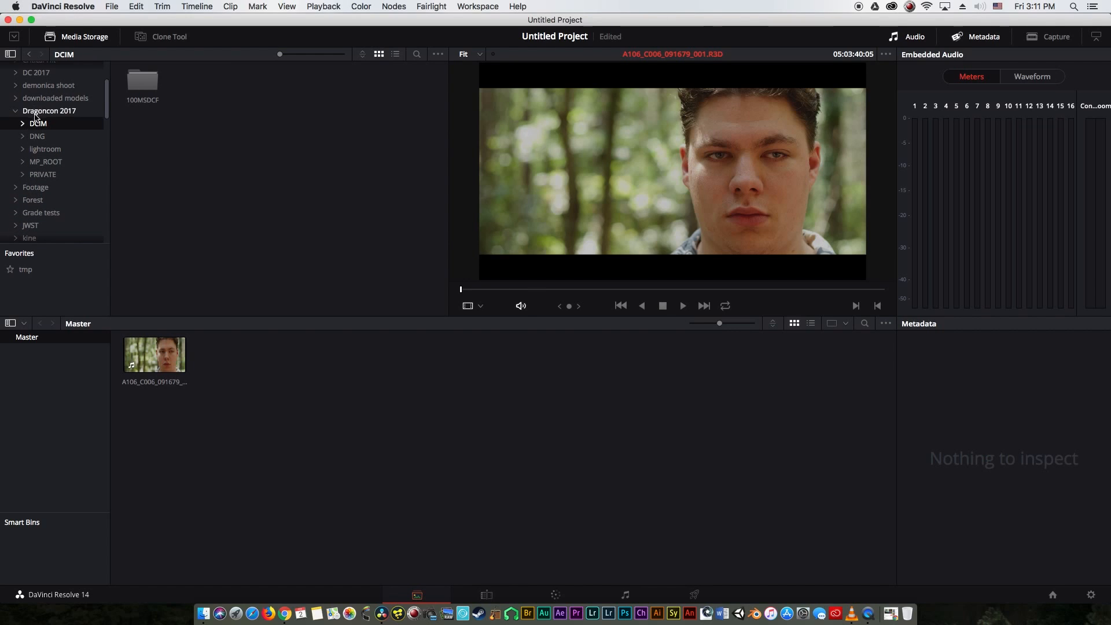
left_click(40, 174)
double_click(198, 85)
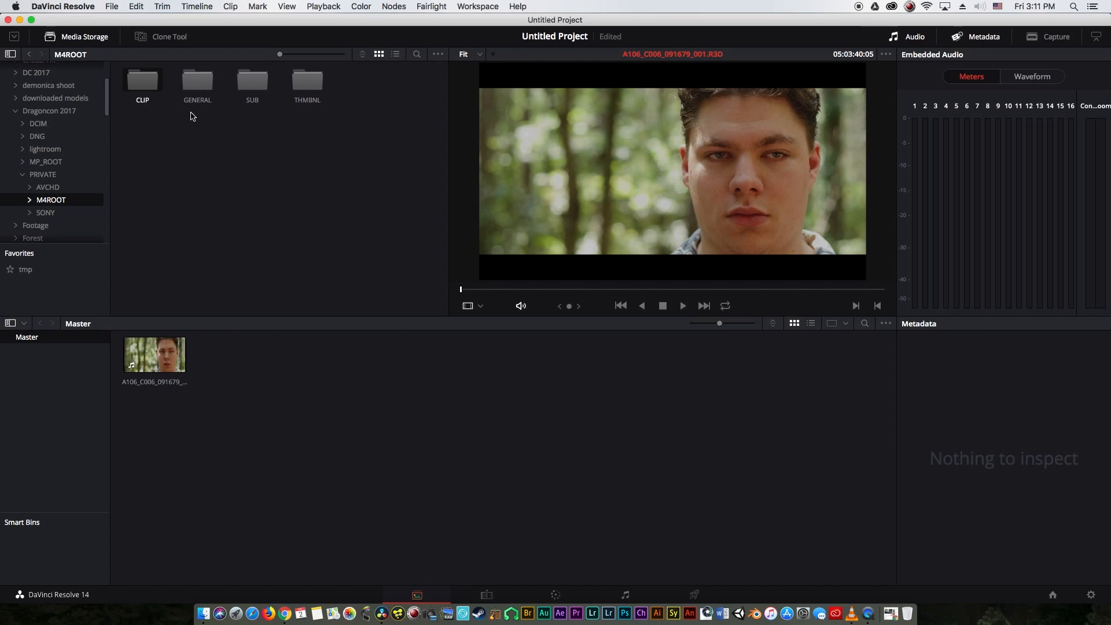
double_click(142, 81)
Preview a few of the skater clips and add C0024.MP4 to the media pool.
scroll(275, 175, "down", 3)
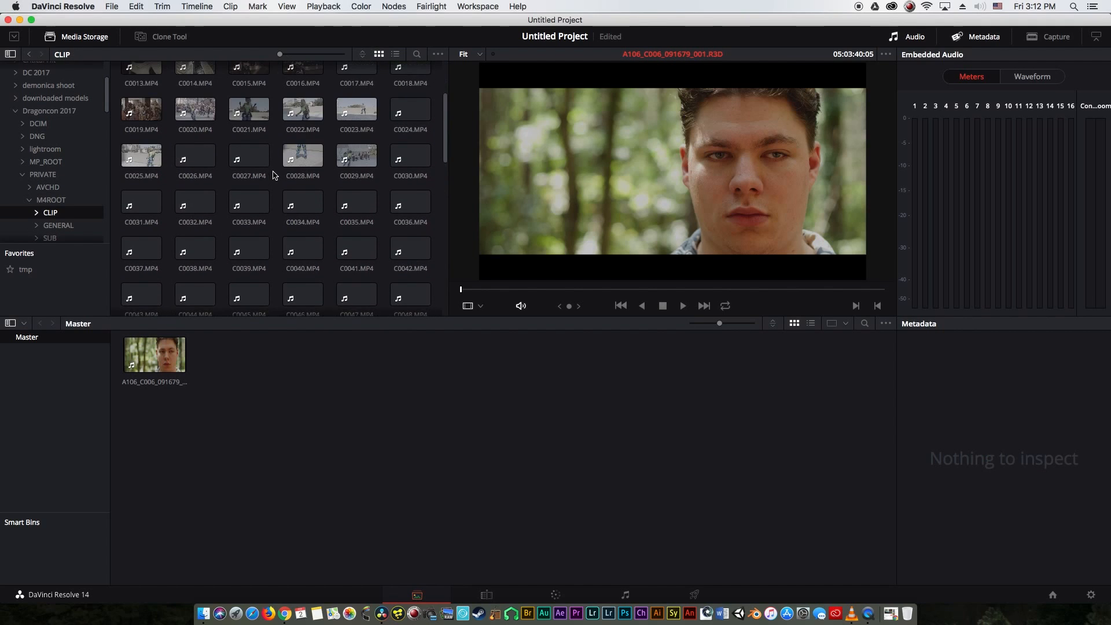
left_click(195, 156)
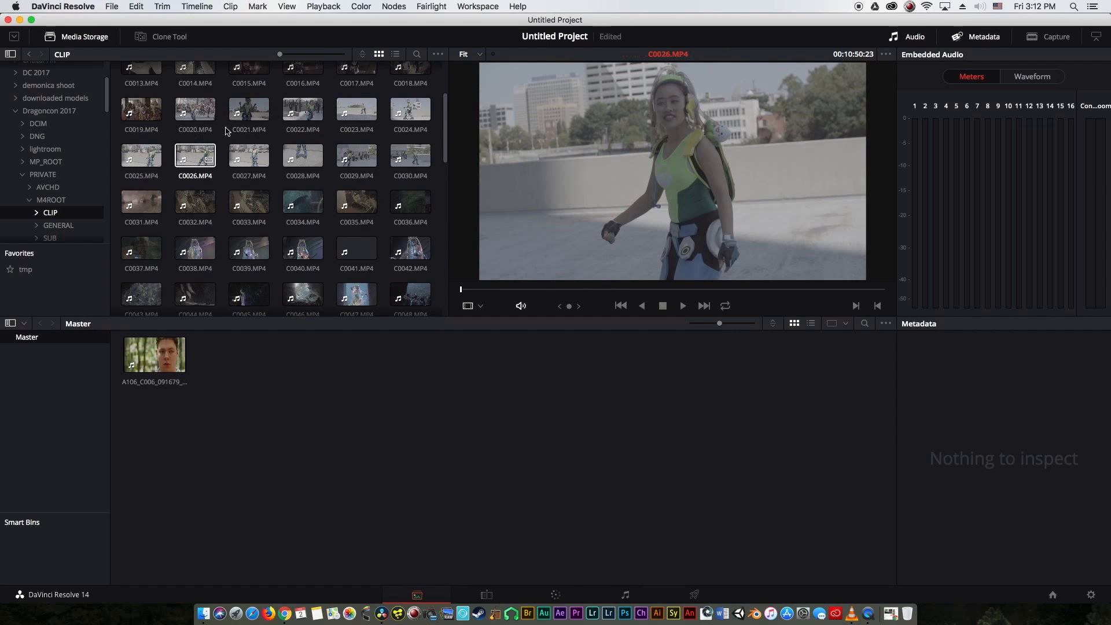
left_click(356, 109)
left_click(404, 111)
left_click_drag(414, 110, 400, 364)
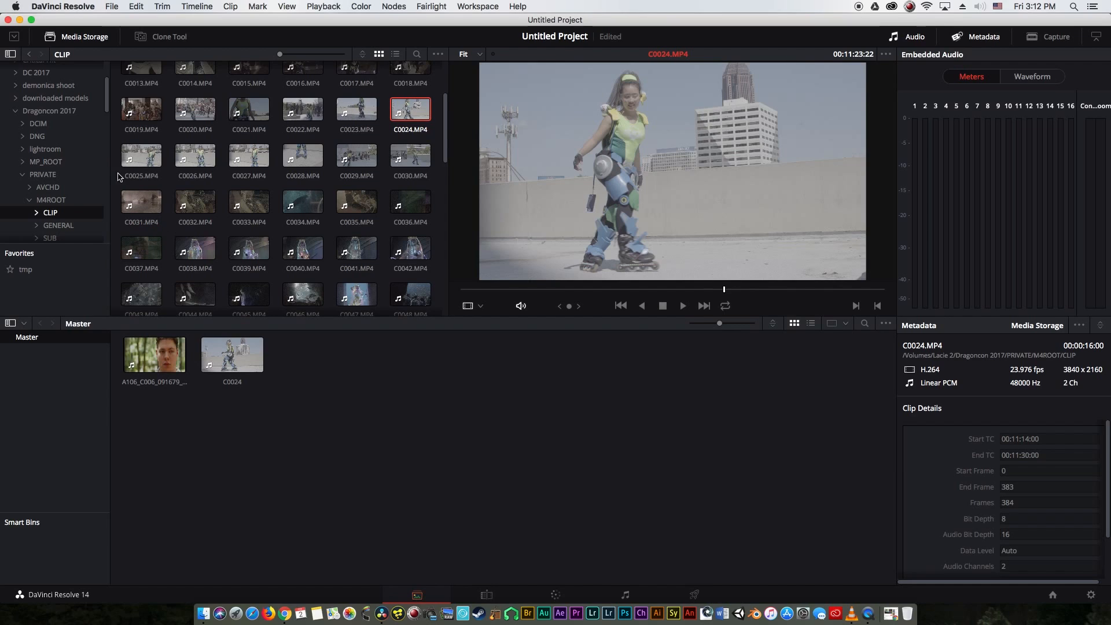
Collapse the expanded OTAKON 2016 folder and open the testsred folder on the Lacie 2 drive.
scroll(35, 159, "up", 3)
scroll(29, 161, "down", 4)
scroll(18, 163, "down", 5)
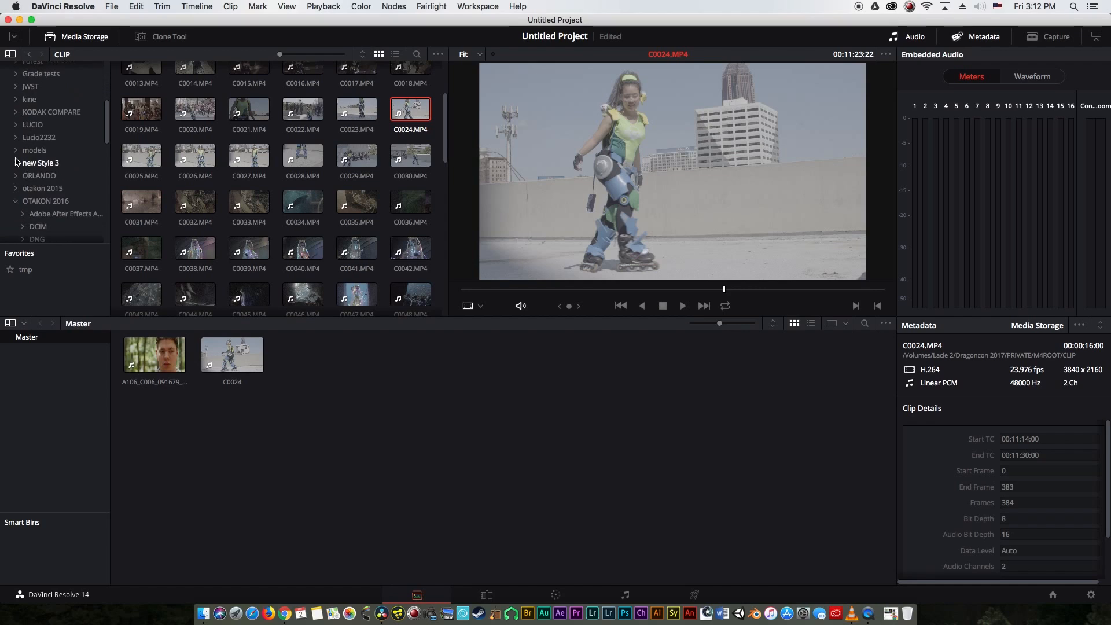
left_click(16, 128)
scroll(22, 142, "down", 6)
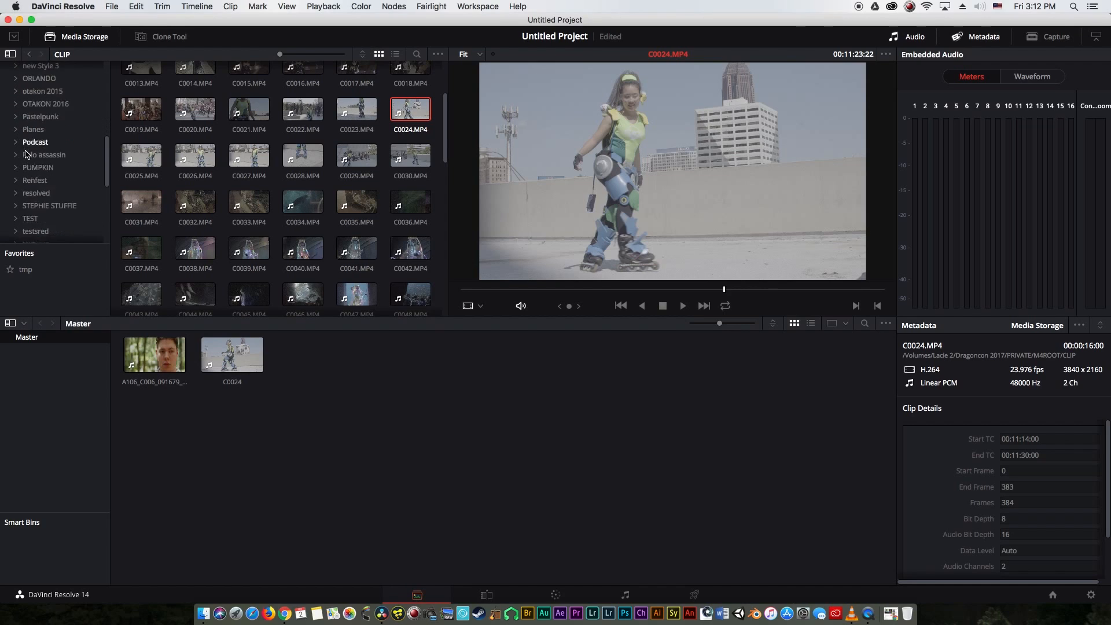
scroll(27, 152, "up", 2)
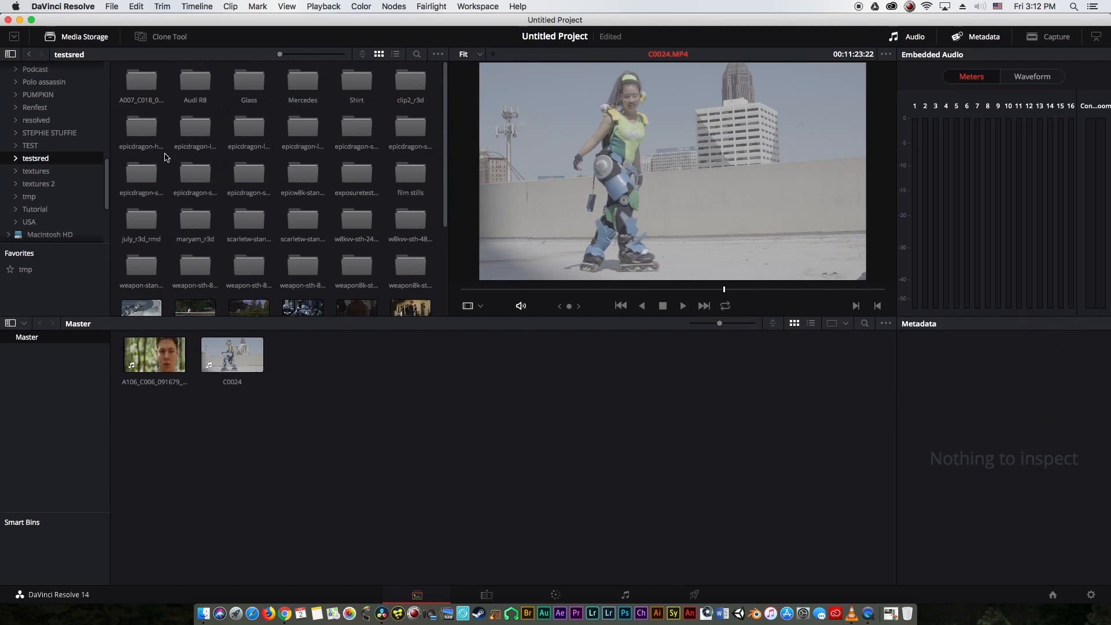
Add A006_C004_07278G_001.R3D from the weapon8k-standard-48fps-8to1redcode_16x9 subfolder of testsred to the media pool.
scroll(248, 173, "down", 3)
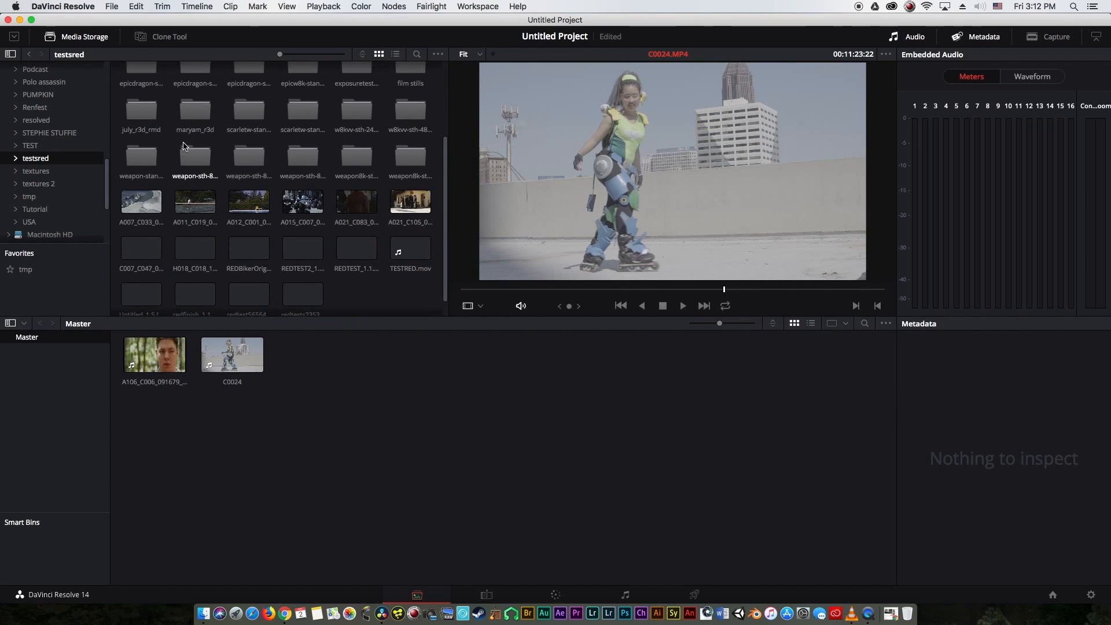
scroll(290, 208, "down", 1)
left_click(313, 233)
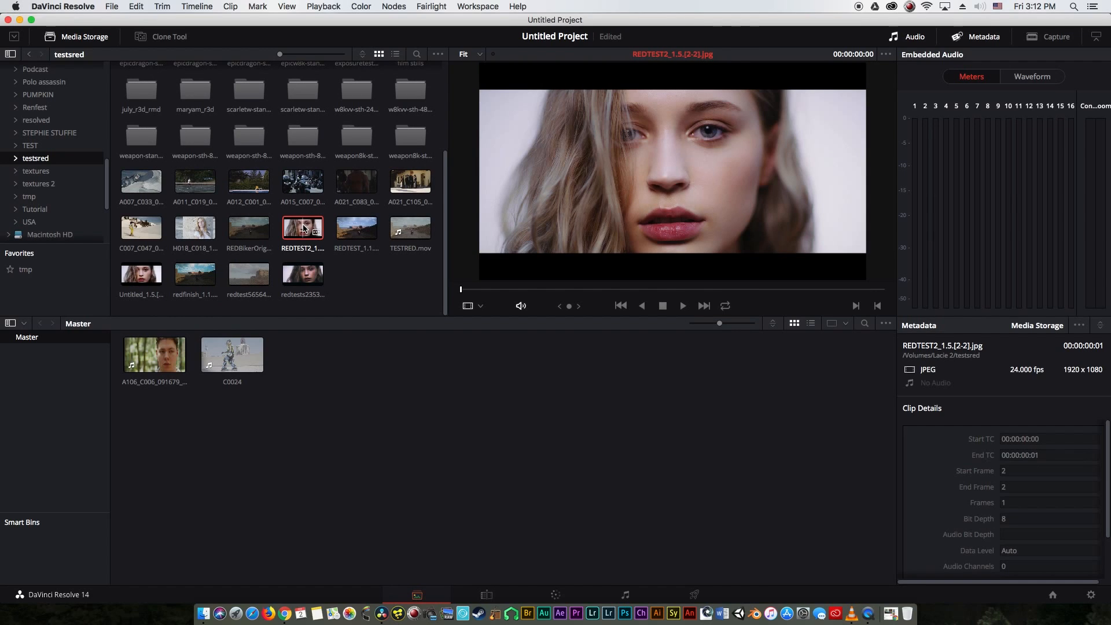
scroll(255, 165, "up", 2)
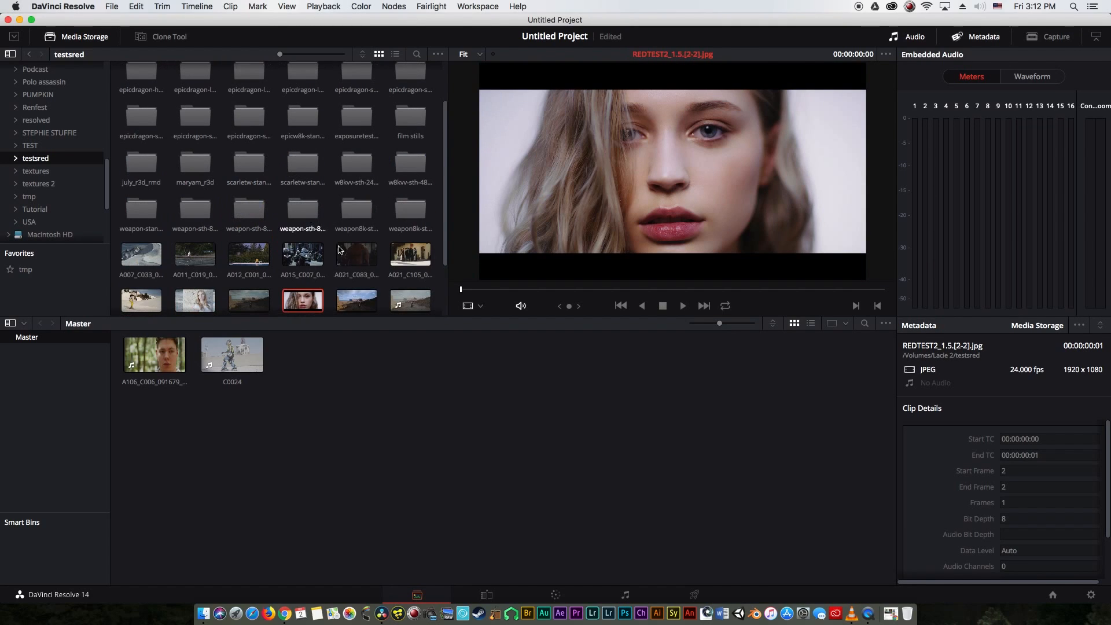
left_click(347, 283)
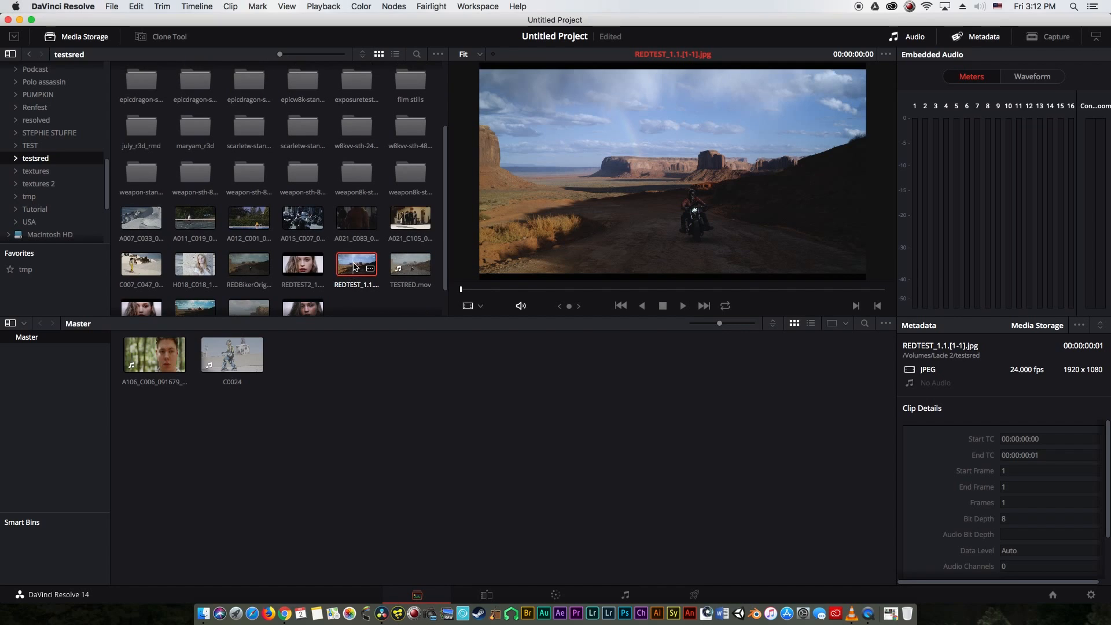
scroll(355, 267, "up", 2)
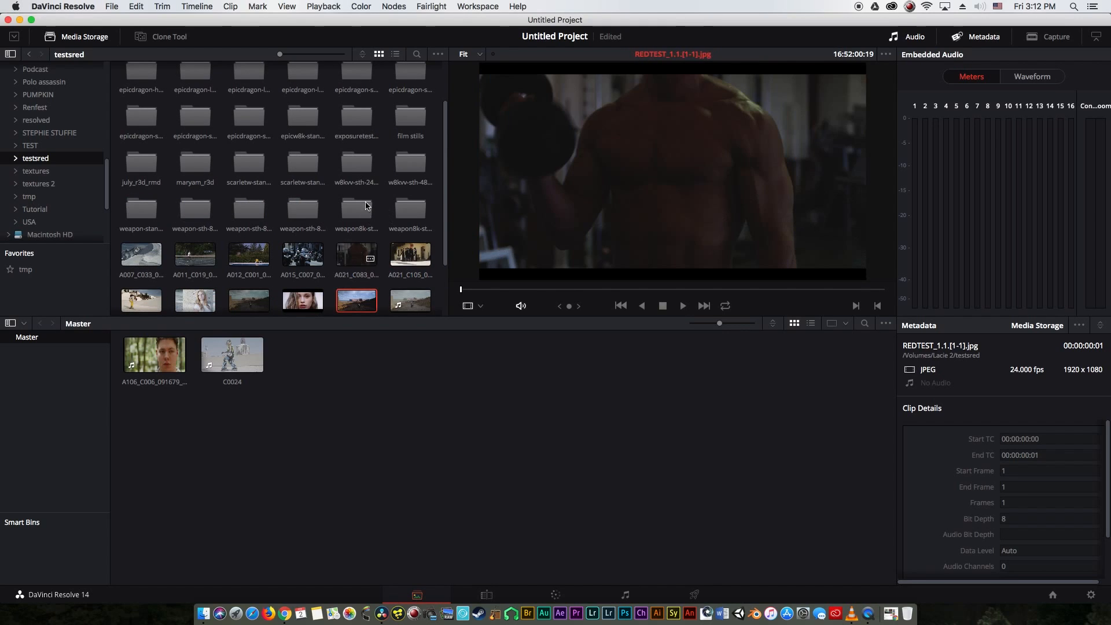
double_click(365, 216)
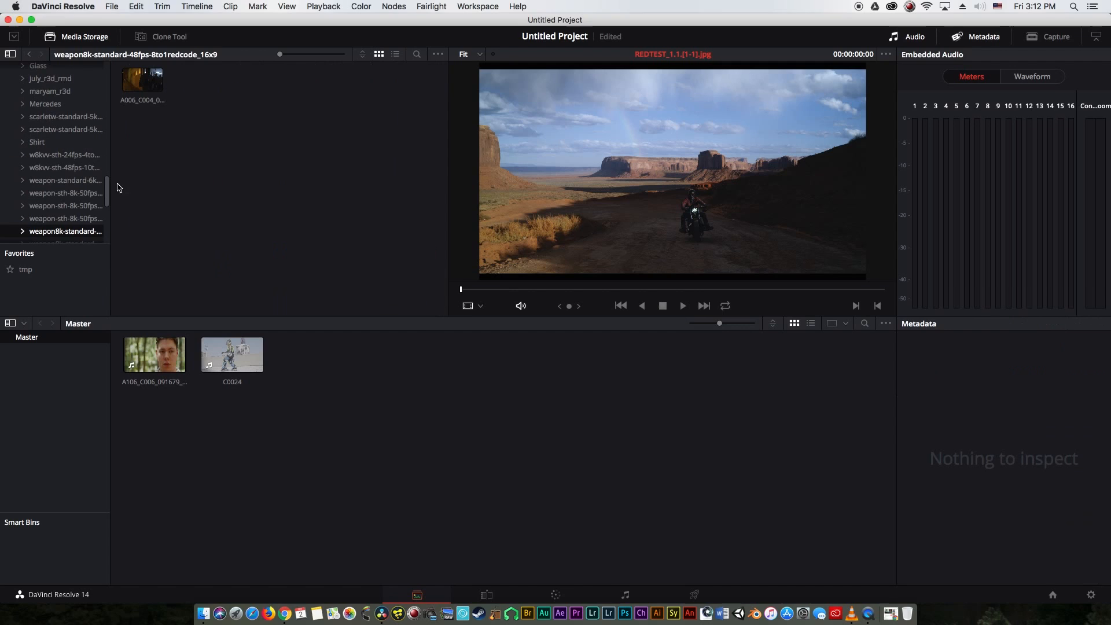
left_click_drag(143, 79, 428, 417)
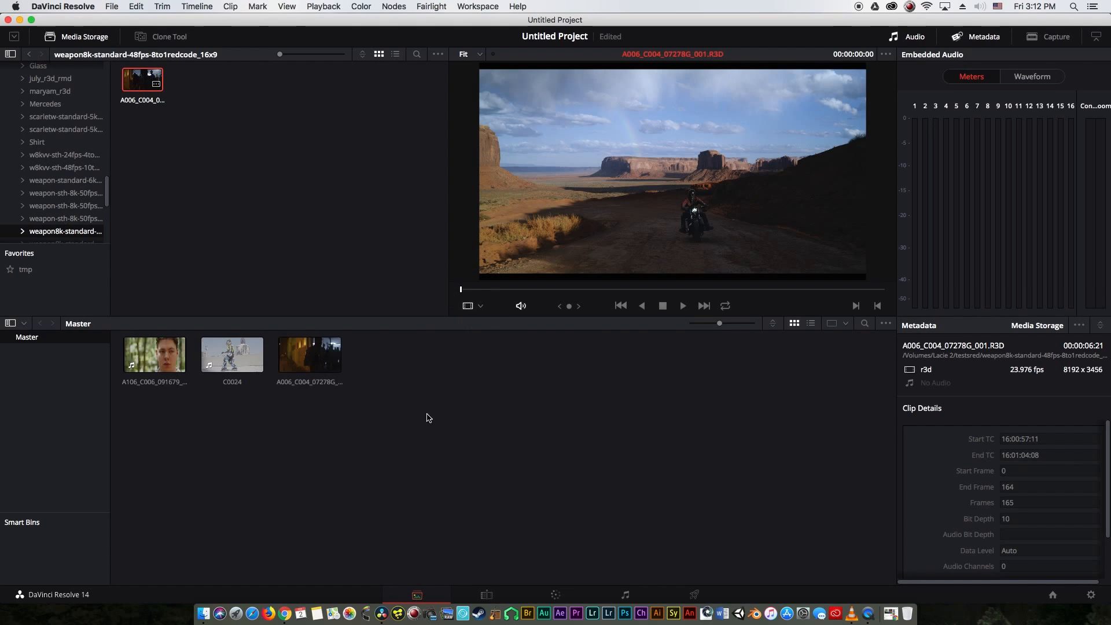
Look through the other testsred subfolders and add A001_C018_1011KZ_001.R3D from epicdragon-skintone-6k-ff-24fps to the media pool.
left_click(65, 192)
key("Up")
key("Up")
key("Up")
left_click(65, 171)
left_click(50, 143)
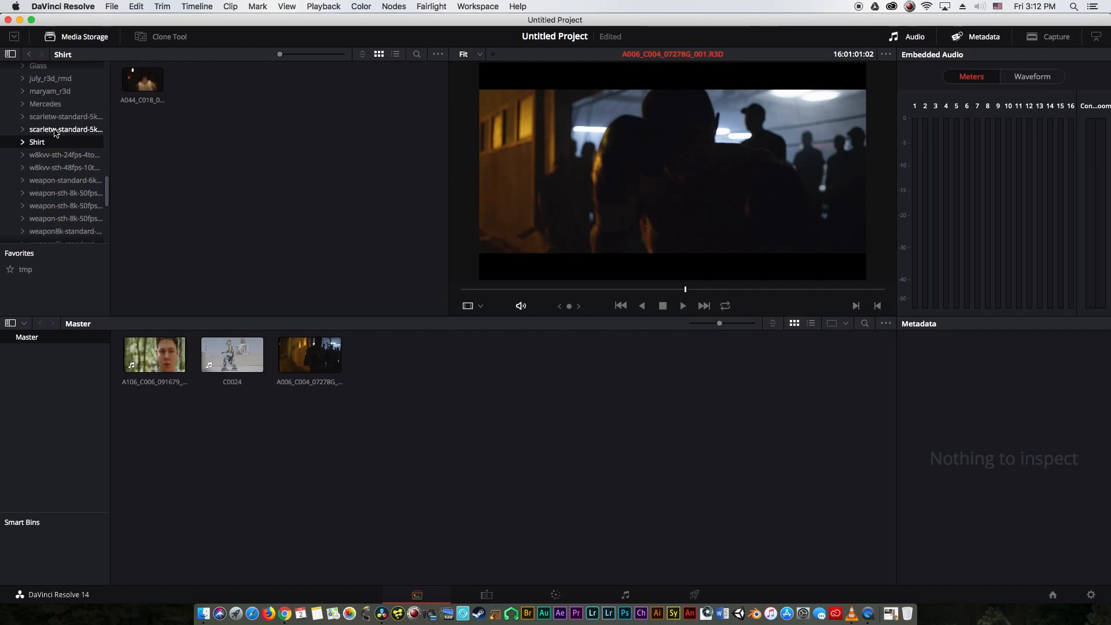
left_click(55, 131)
scroll(57, 126, "up", 5)
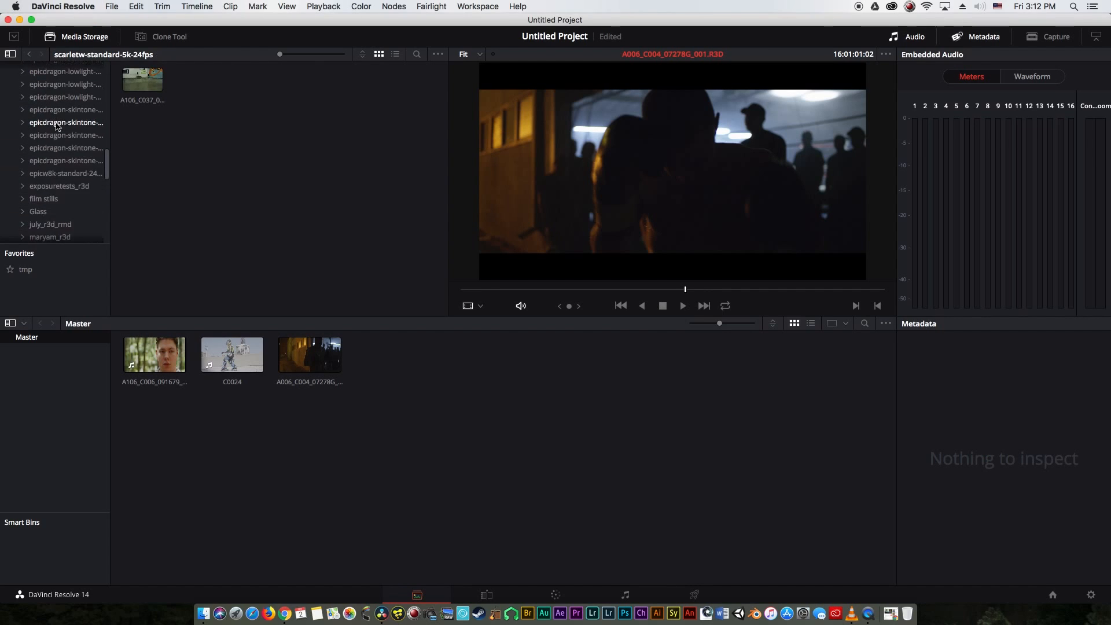
left_click(63, 123)
left_click(64, 135)
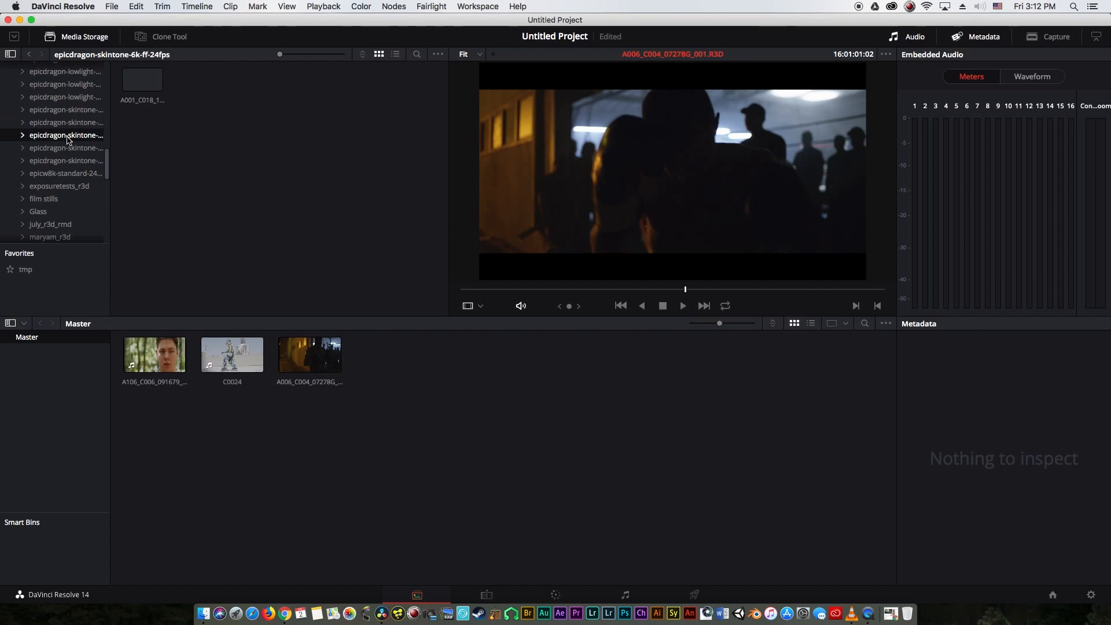
left_click_drag(143, 81, 417, 412)
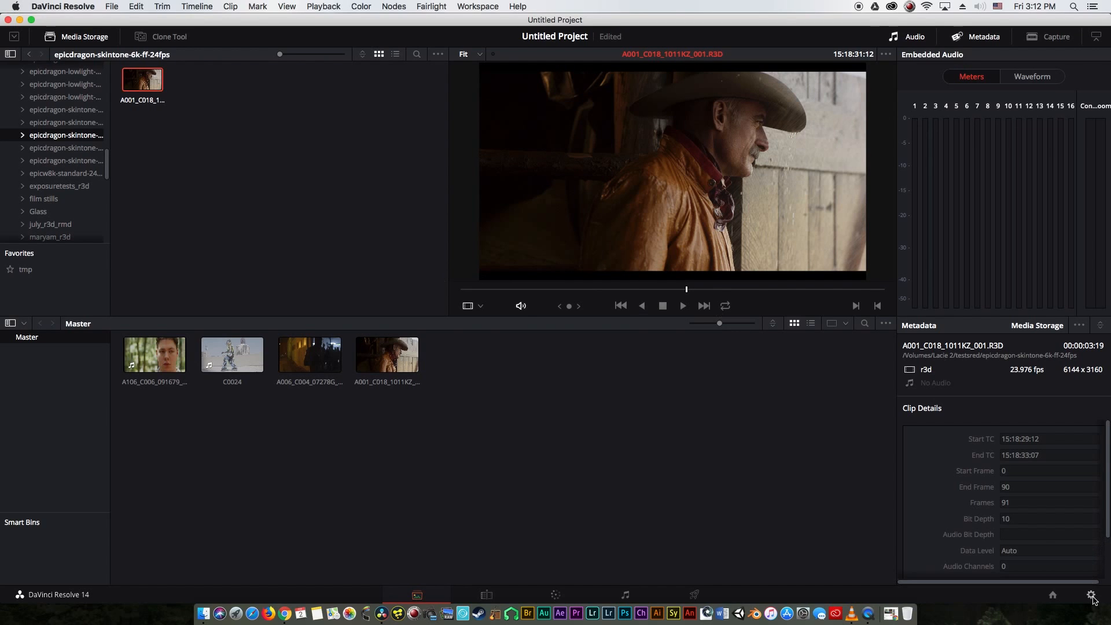
In the project's color management settings, set the color science to ACEScc and the ACES input device transform to Sony SLog3 SGamut3Cine.
left_click(1091, 596)
left_click(383, 159)
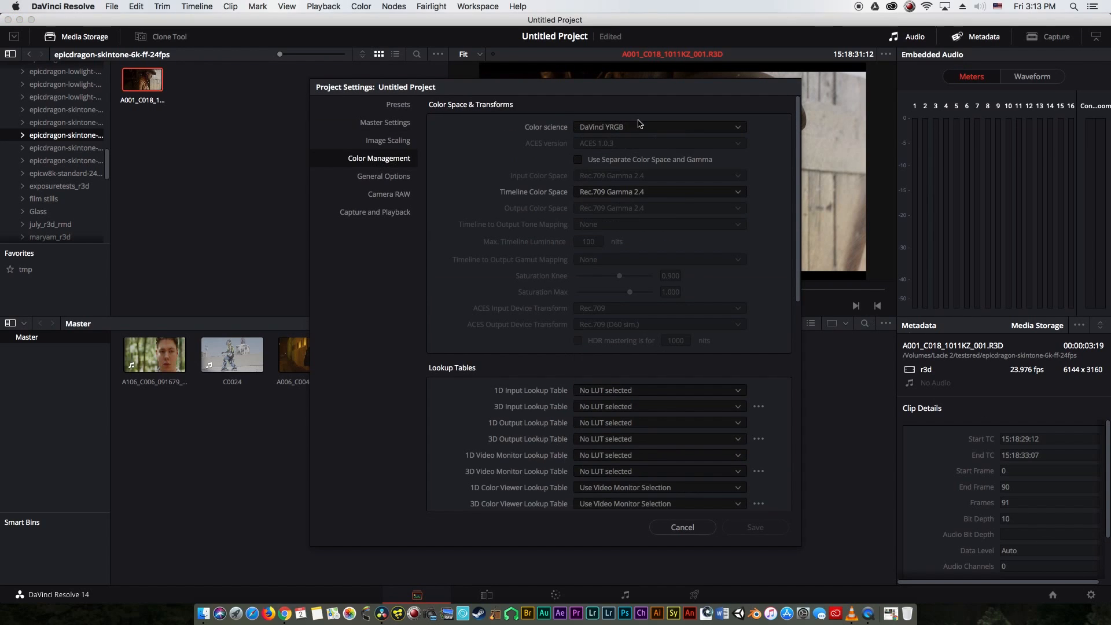
left_click(639, 128)
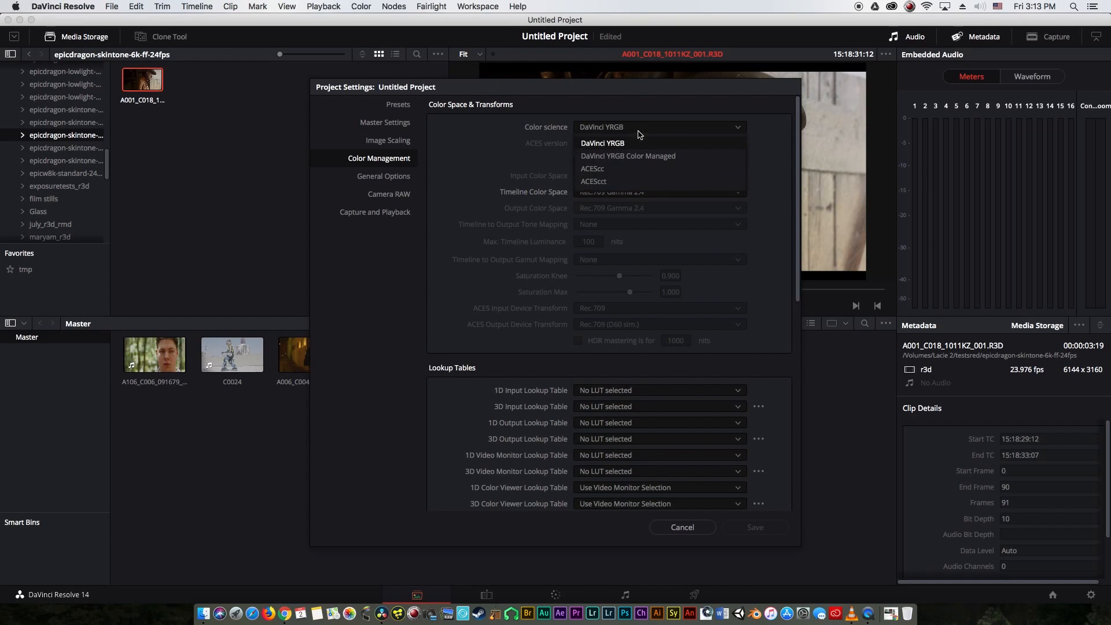
left_click(597, 170)
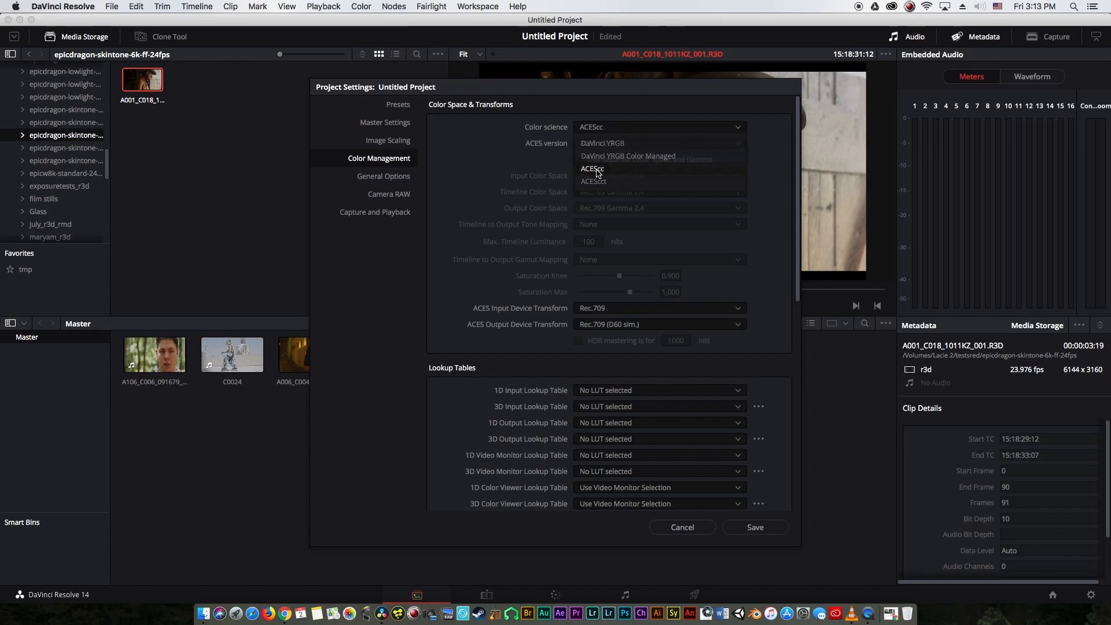
left_click(609, 311)
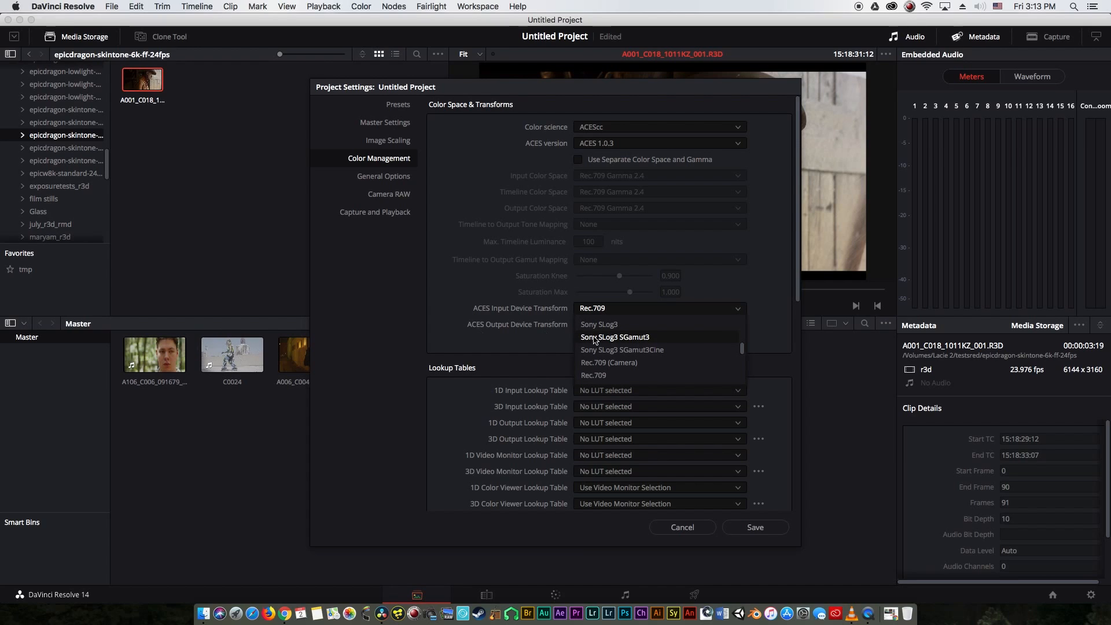
left_click(656, 349)
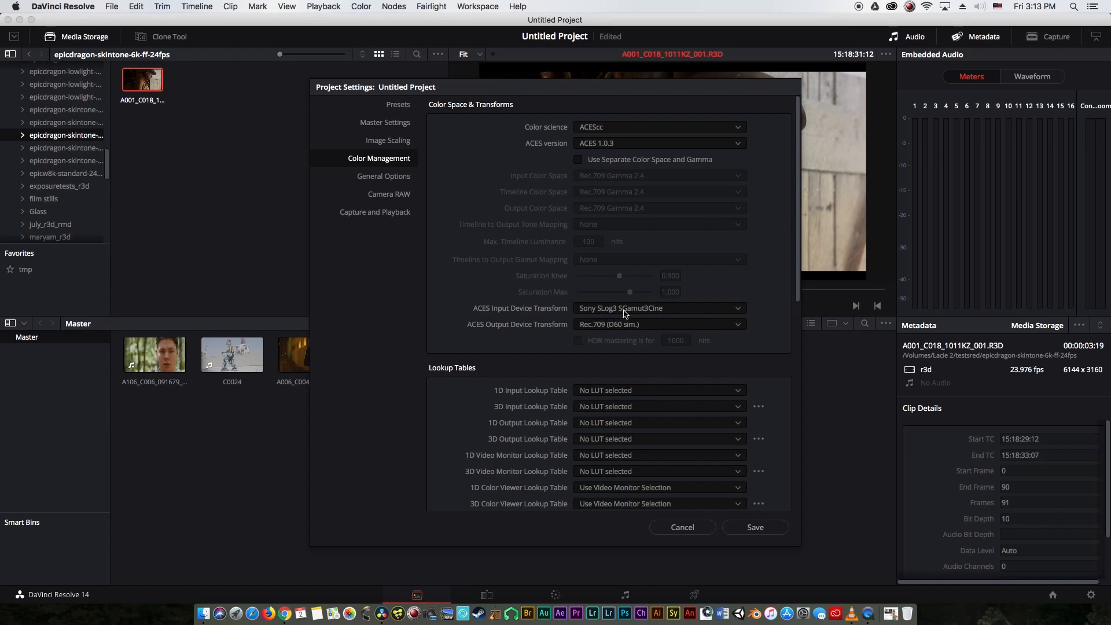
Set the project's ACES output device transform to Rec.709 and save the color management settings.
left_click(640, 325)
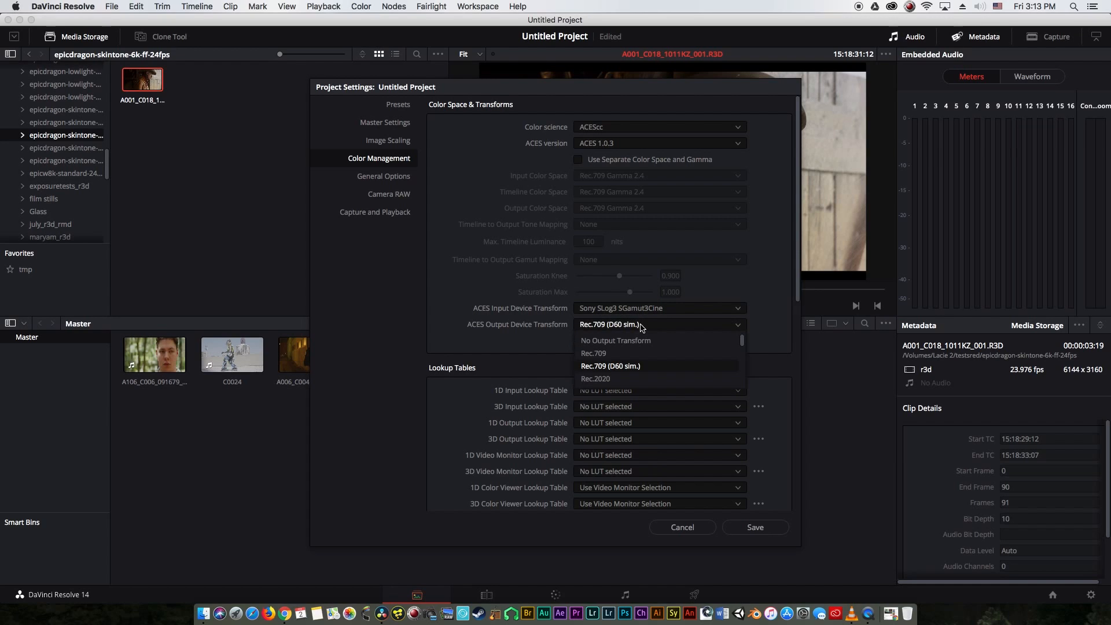
left_click(623, 371)
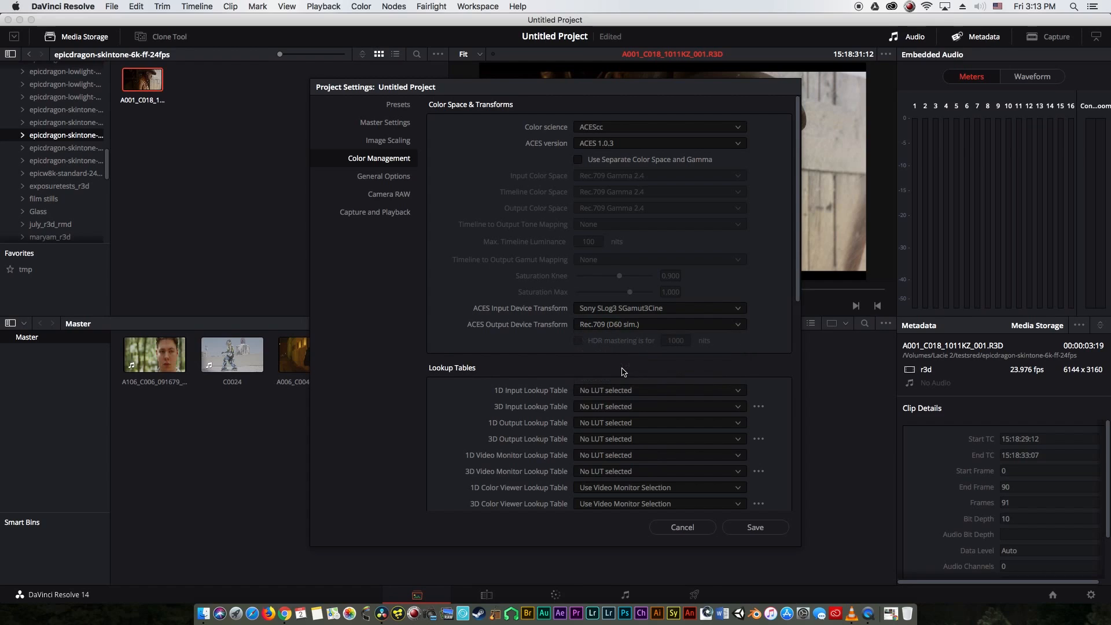
left_click(640, 327)
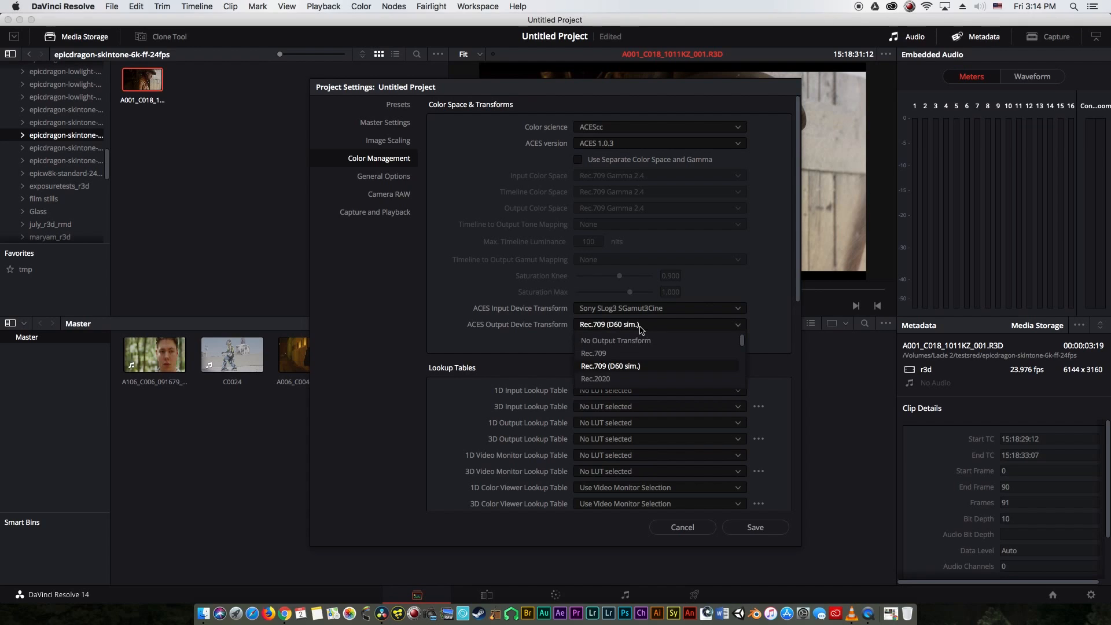
left_click(614, 353)
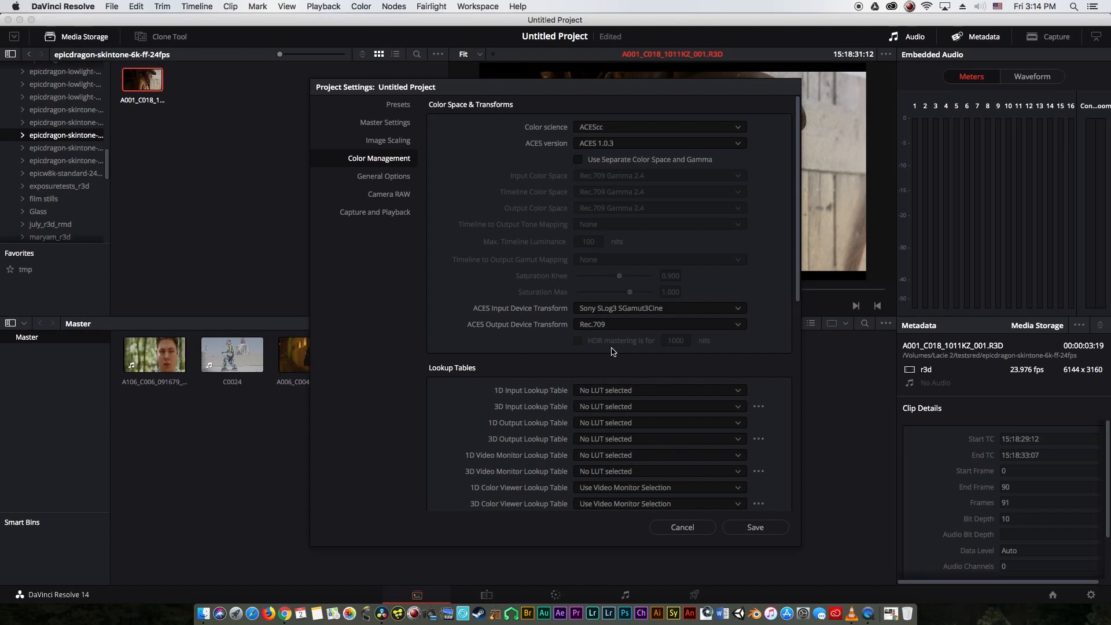
left_click(779, 529)
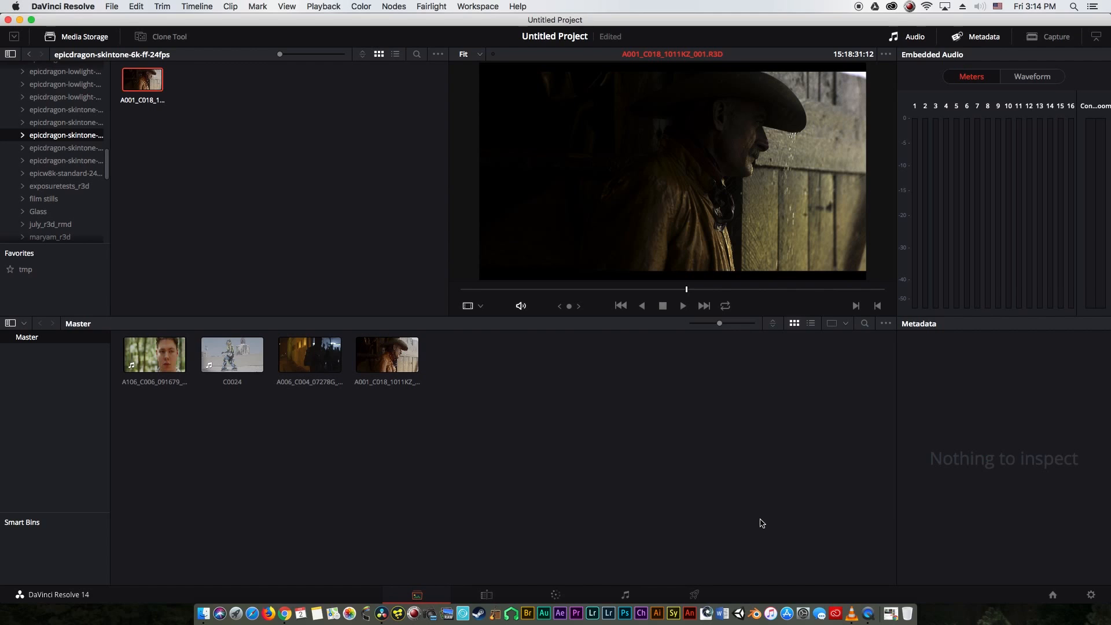
Preview the A006_C004, A001_C018 and C0024 clips from the media pool under the new ACES settings.
left_click(582, 289)
left_click(317, 360)
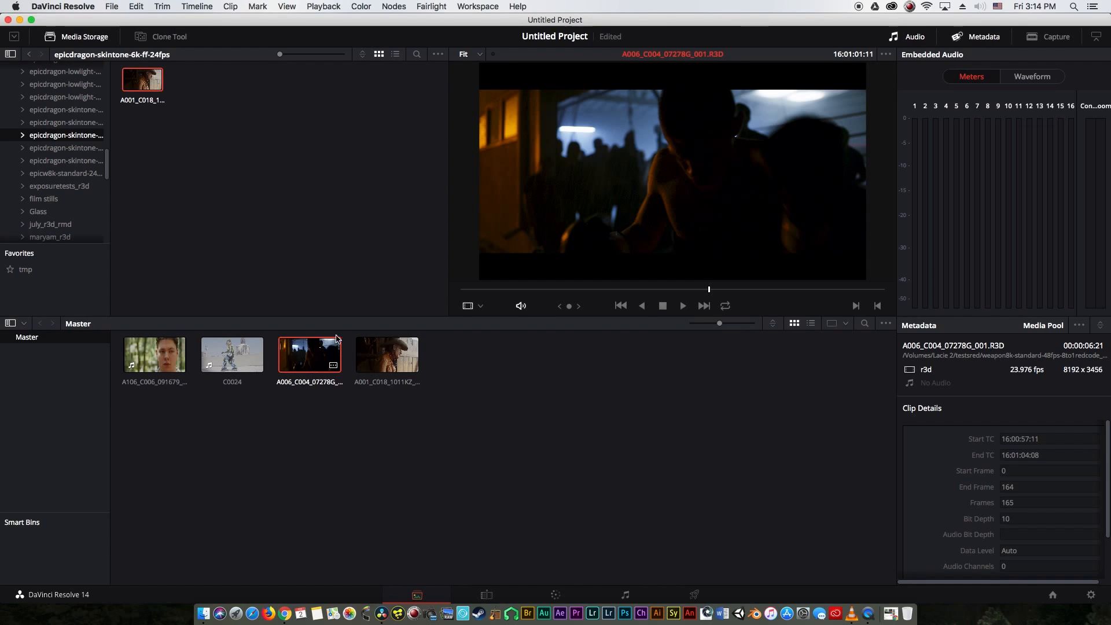
left_click(387, 343)
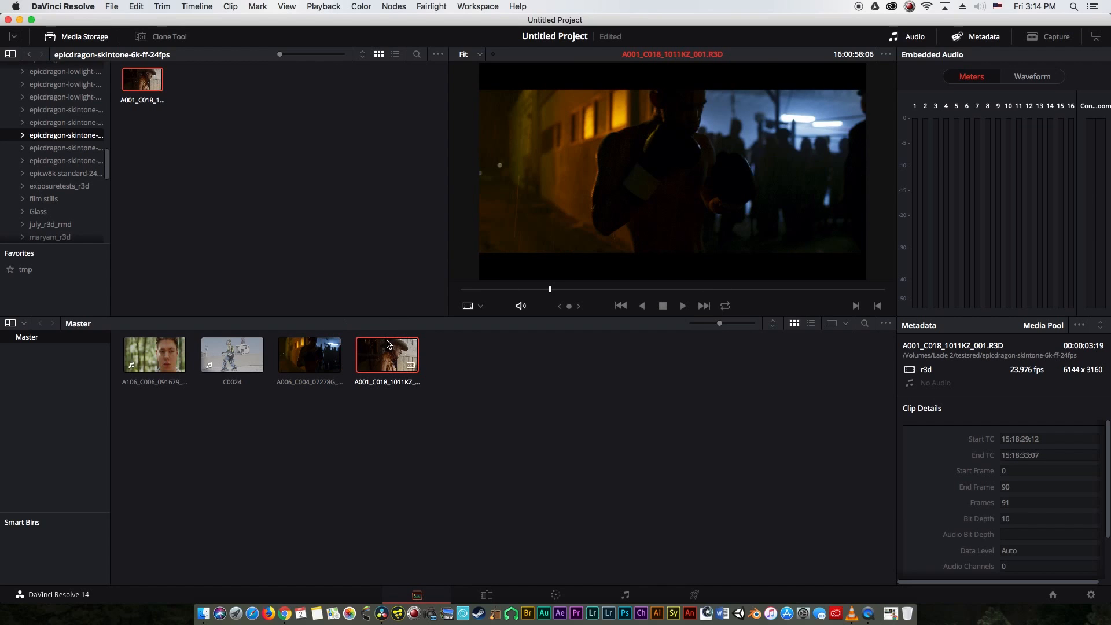
left_click(232, 354)
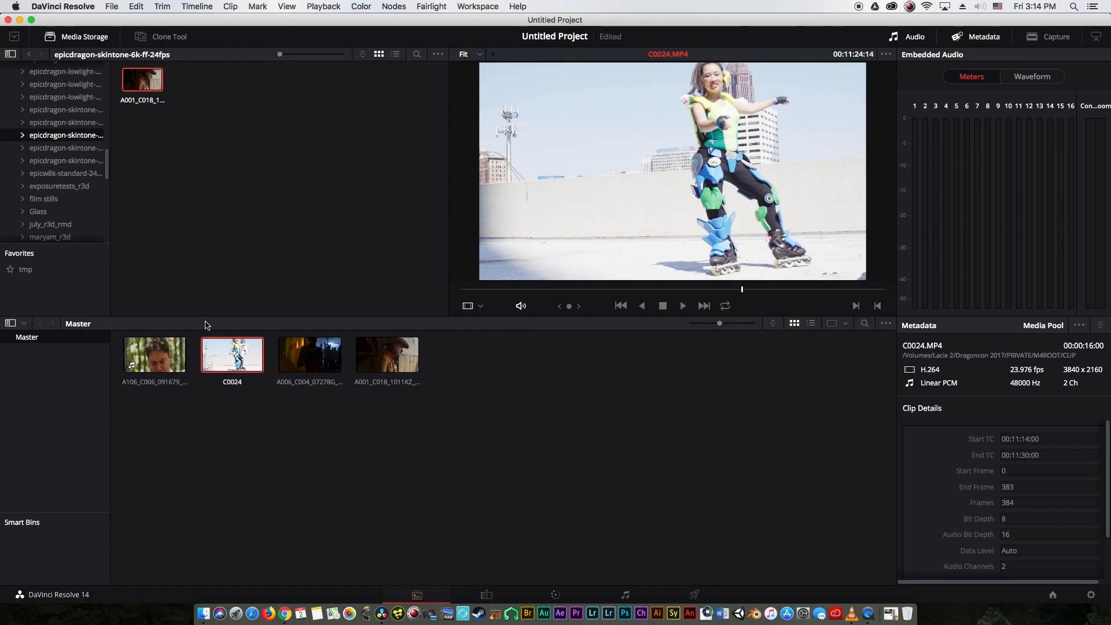
right_click(247, 365)
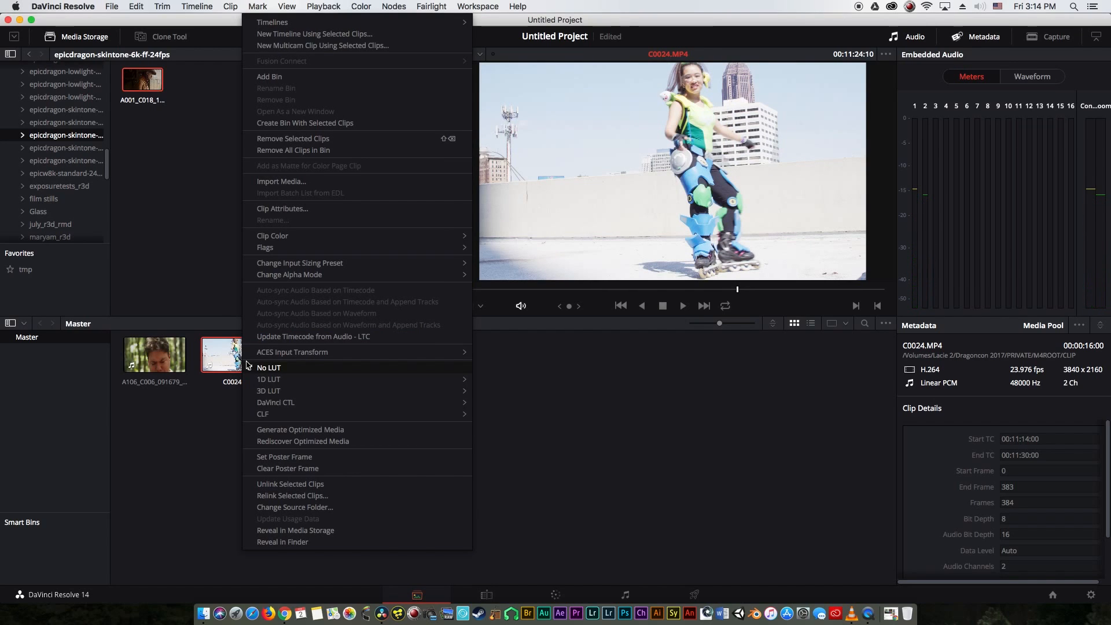
left_click(248, 365)
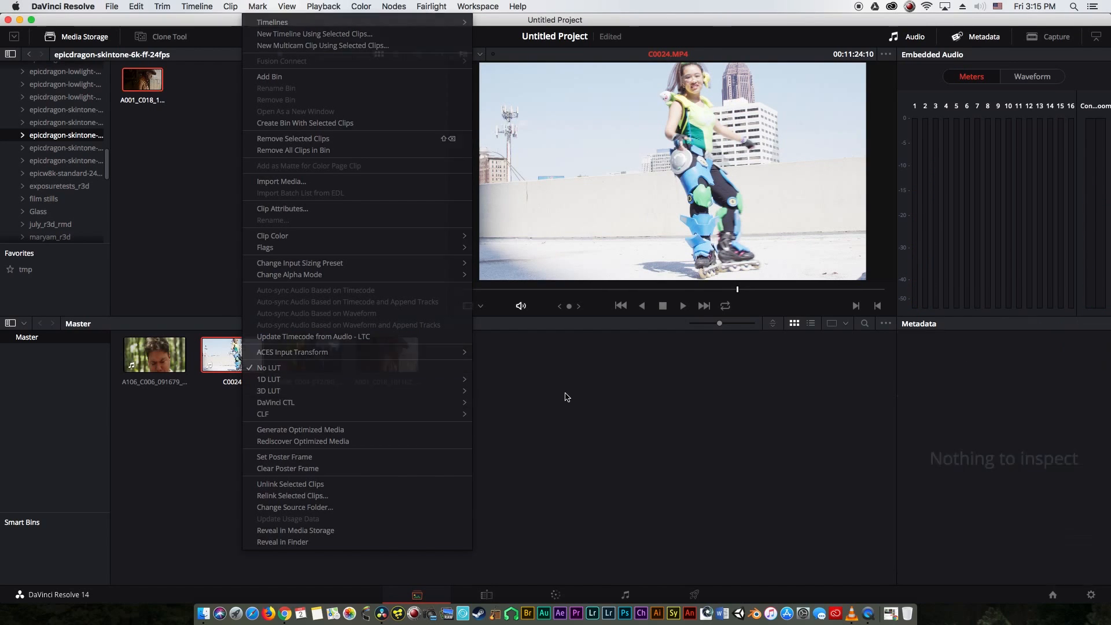
Check the ACES input device transform choice in the project's color management settings and close them without saving.
left_click(1090, 594)
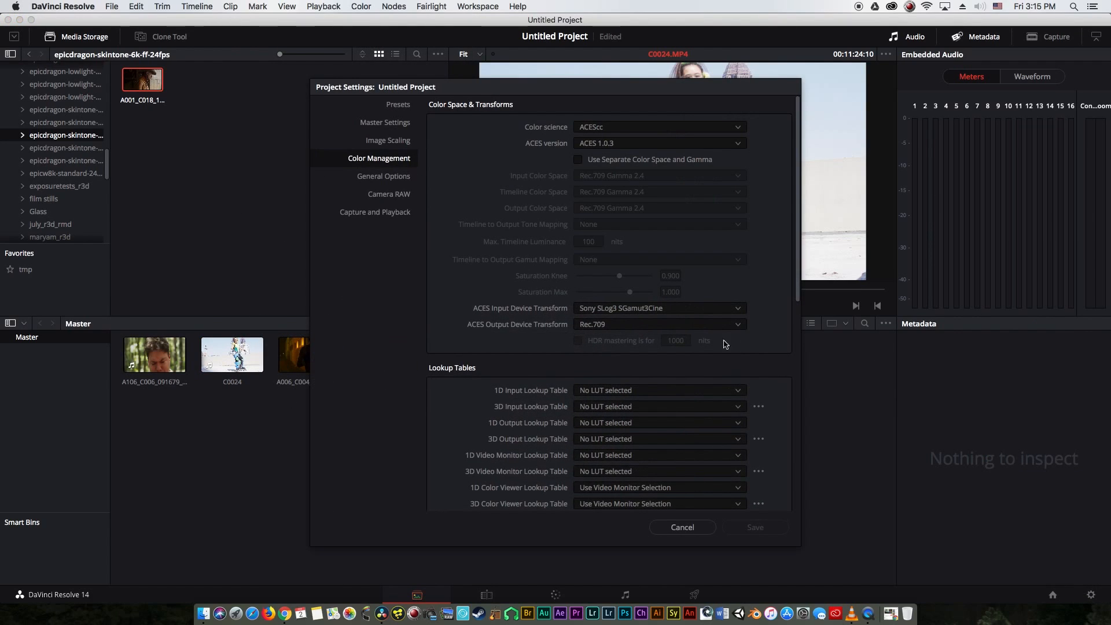
left_click(662, 312)
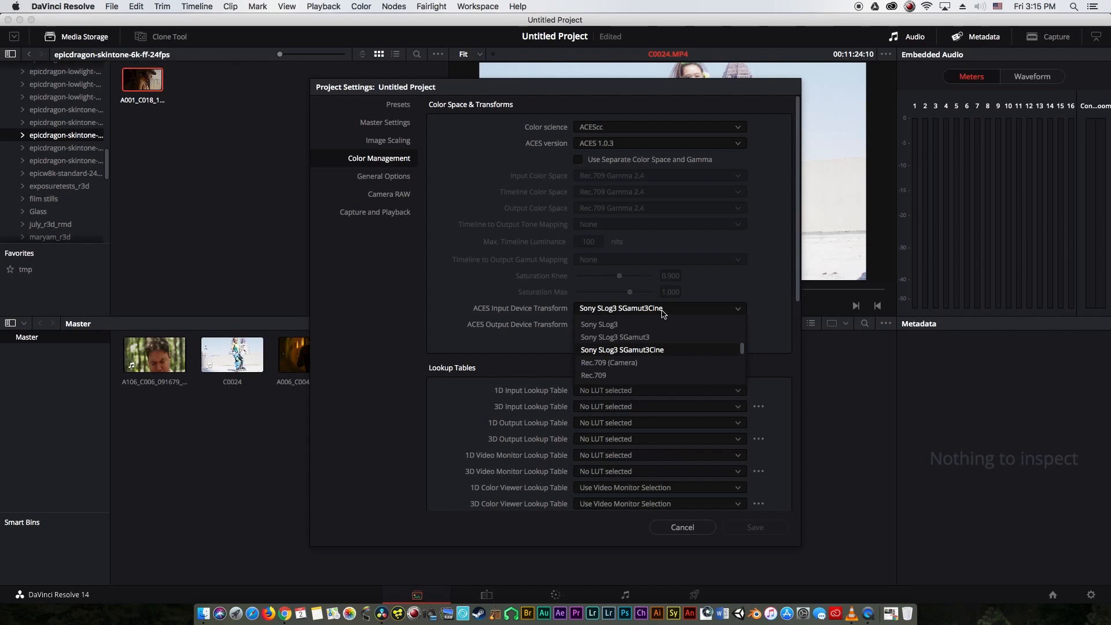
left_click(622, 350)
left_click(682, 527)
Compare how the three RED clips A106_C006, A006_C004 and A001_C018 look in the media pool.
left_click(330, 370)
left_click(170, 372)
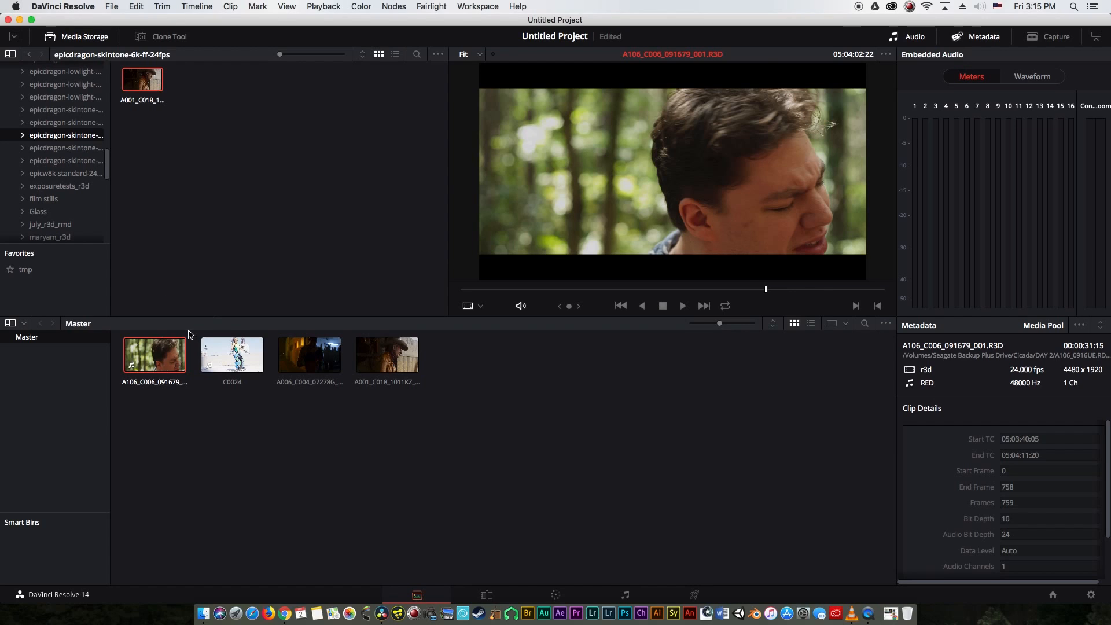
left_click(310, 354)
left_click(374, 362)
left_click(309, 354)
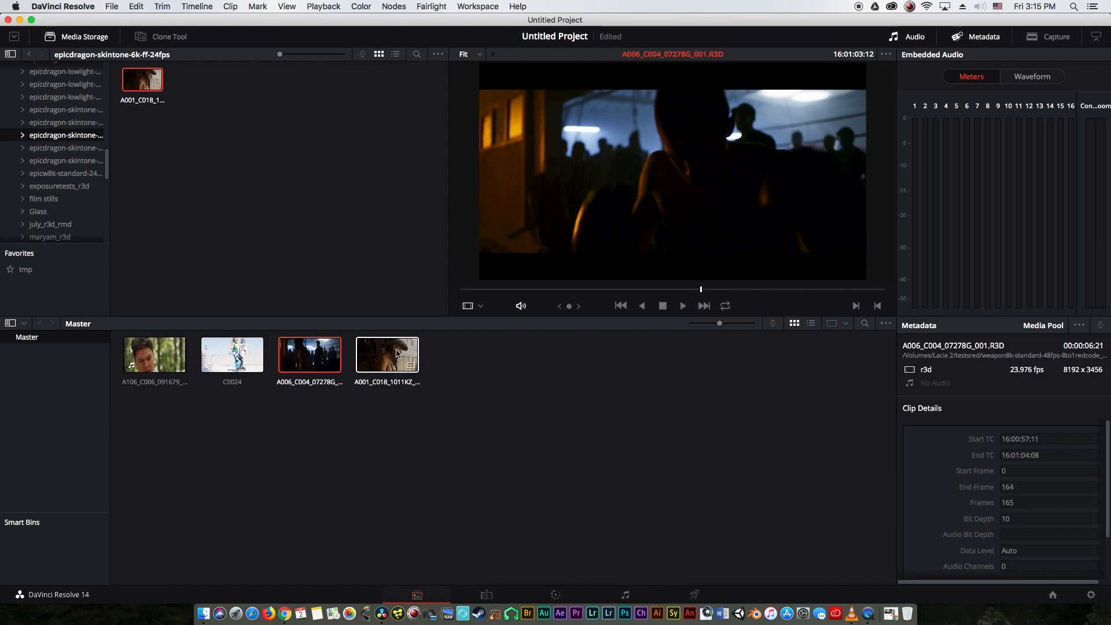
Try a P3-D65 ST2084 ACES input transform on the C0024 clip in the media pool.
left_click(240, 358)
right_click(240, 355)
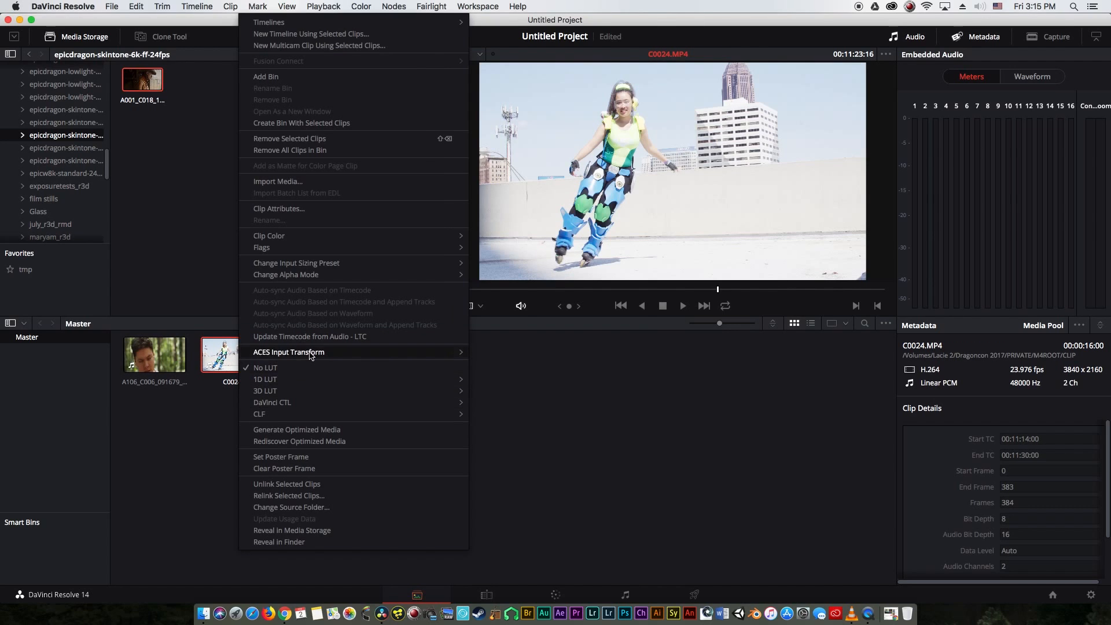
mouse_move(405, 354)
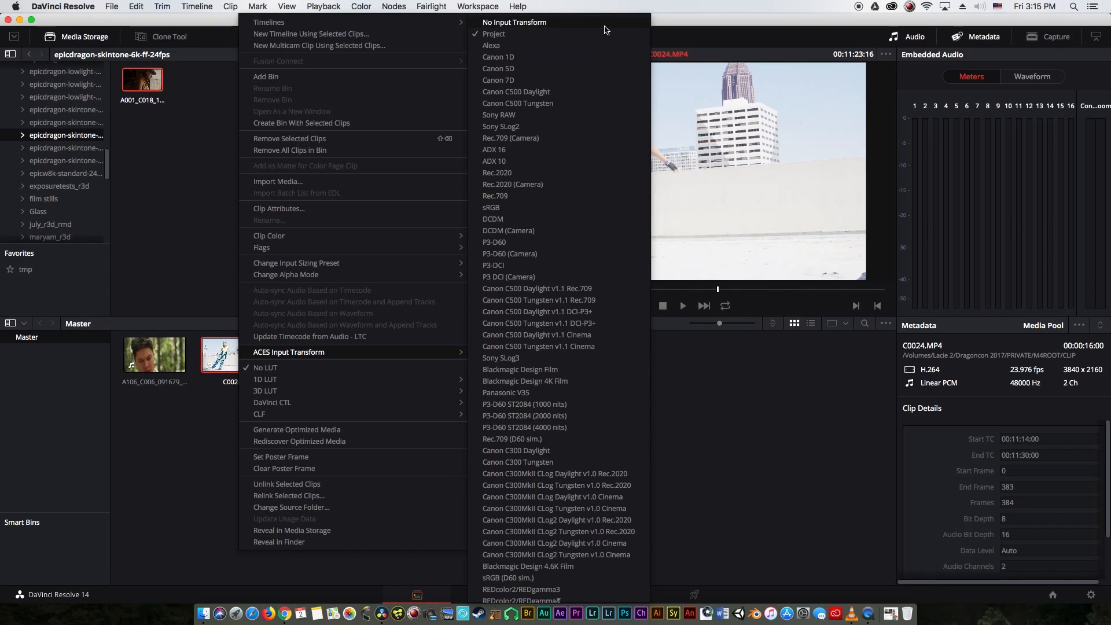
scroll(571, 475, "down", 3)
scroll(571, 475, "down", 7)
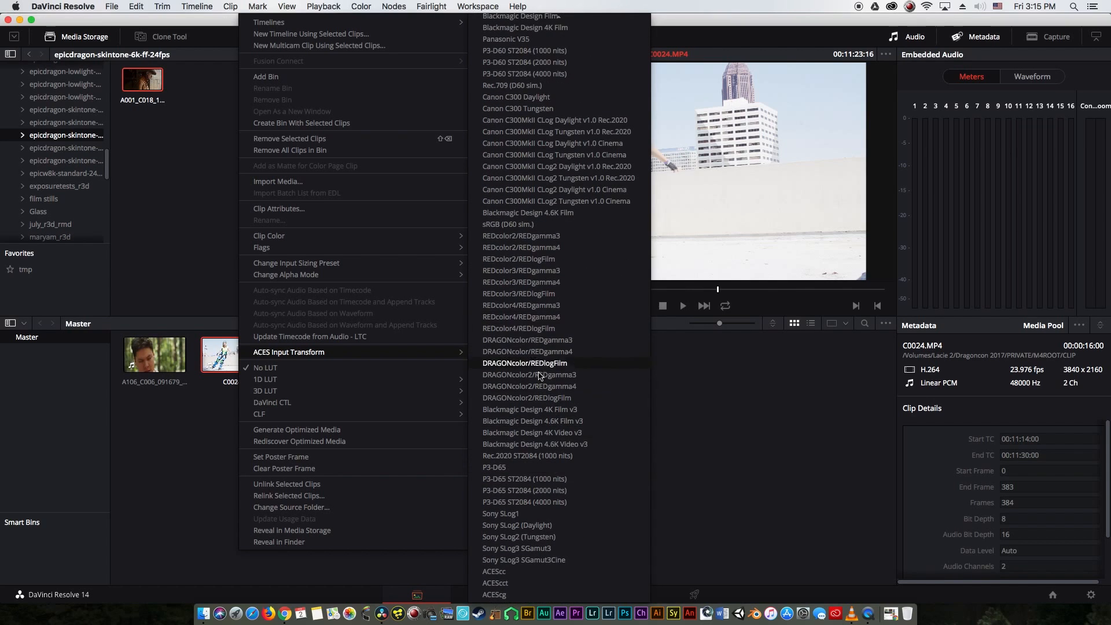
scroll(529, 429, "up", 5)
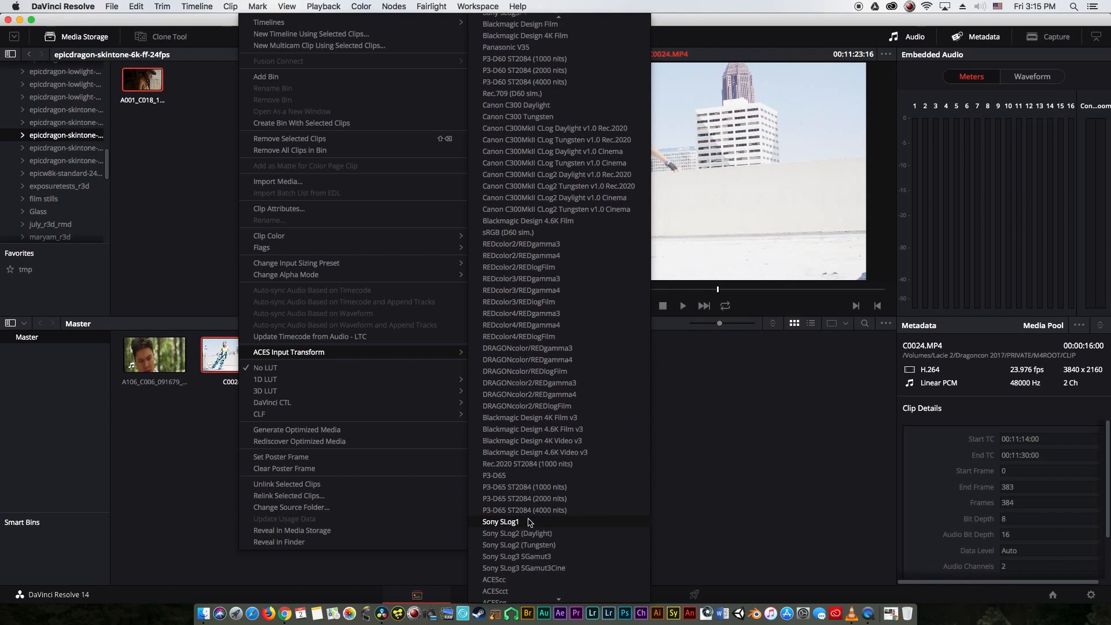
scroll(528, 521, "down", 1)
left_click(577, 491)
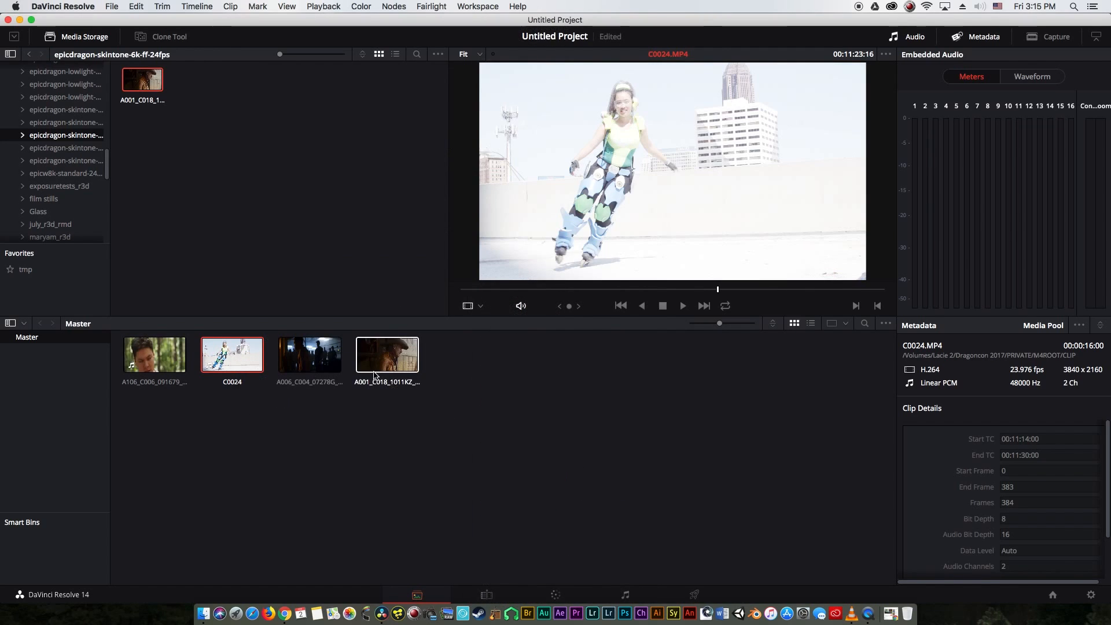
Return the C0024 clip's ACES input transform to Project and preview the clip.
right_click(214, 356)
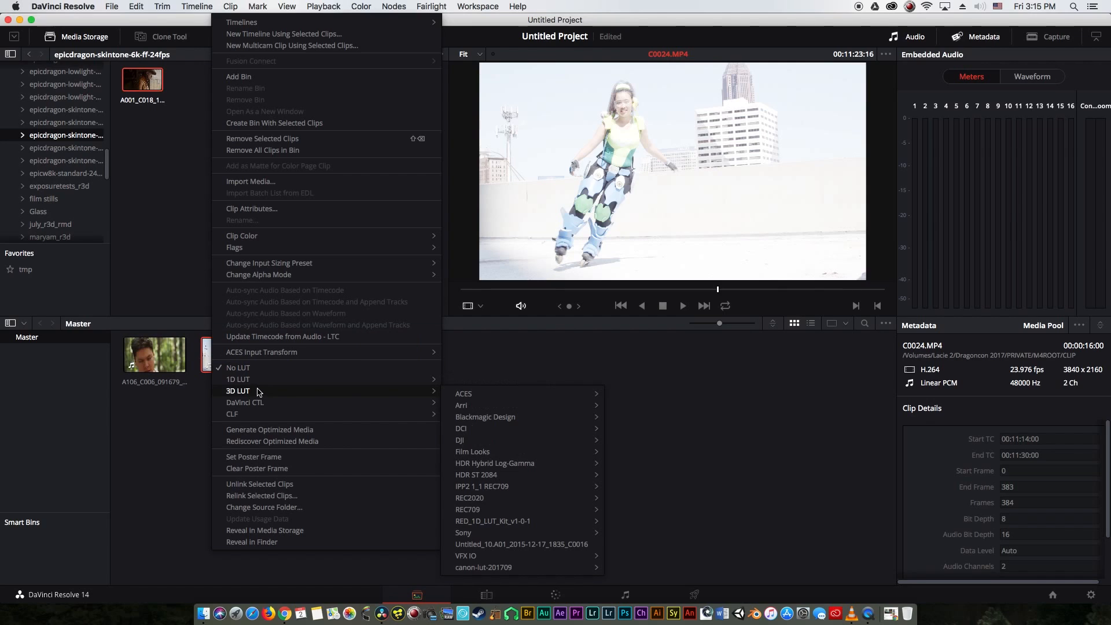
mouse_move(320, 357)
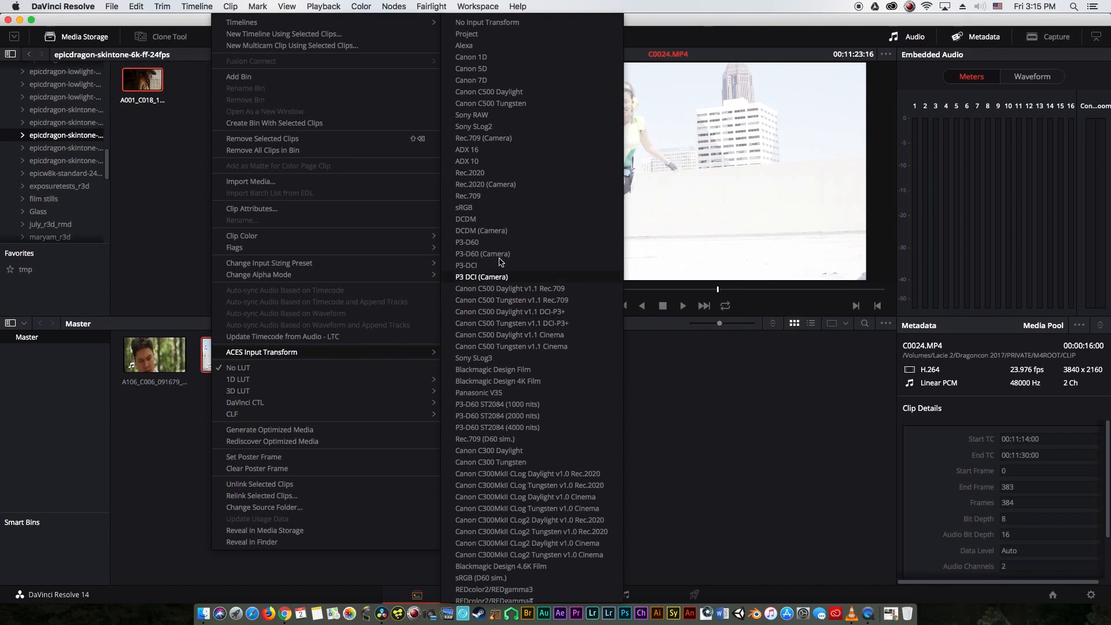
left_click(505, 33)
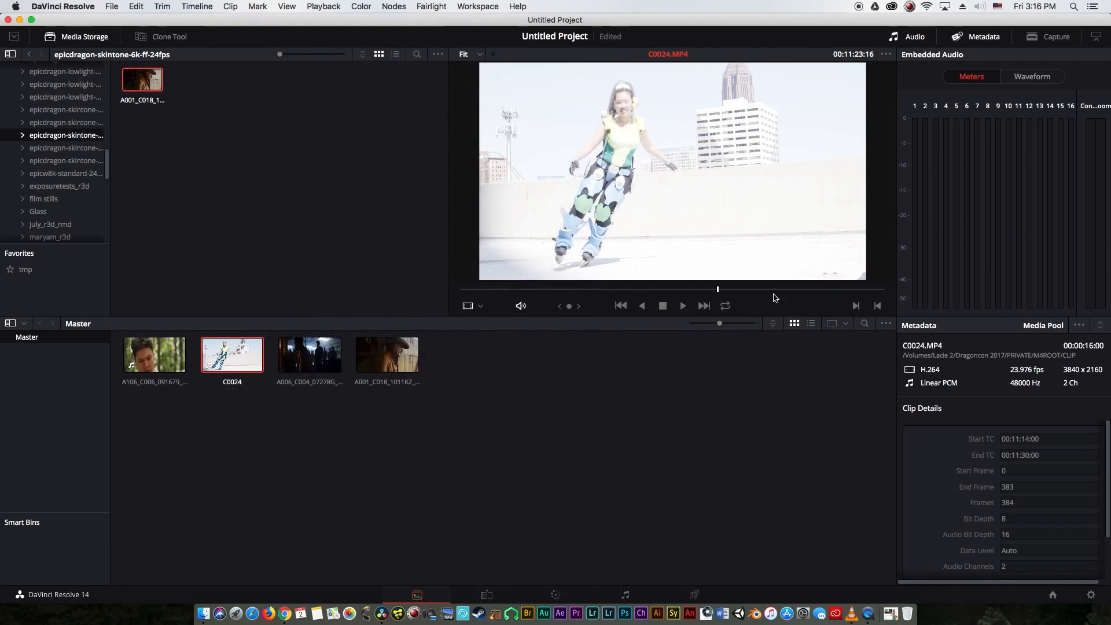
left_click(536, 389)
left_click(224, 360)
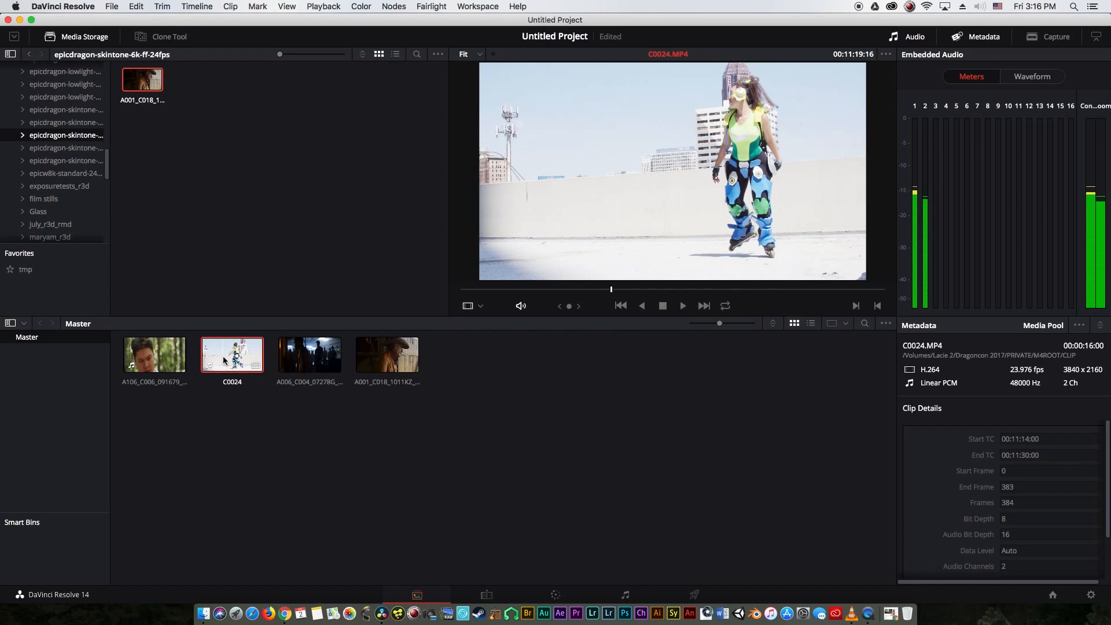
Build a timeline from all four media pool clips and open it for color grading.
left_click(486, 595)
left_click_drag(216, 224, 365, 487)
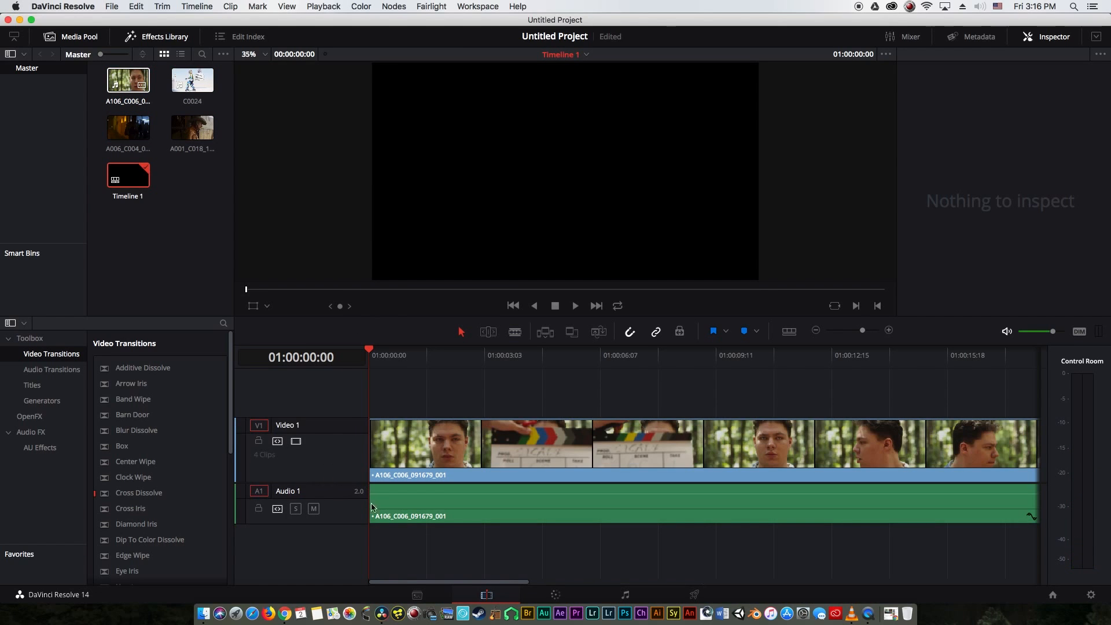
left_click(569, 596)
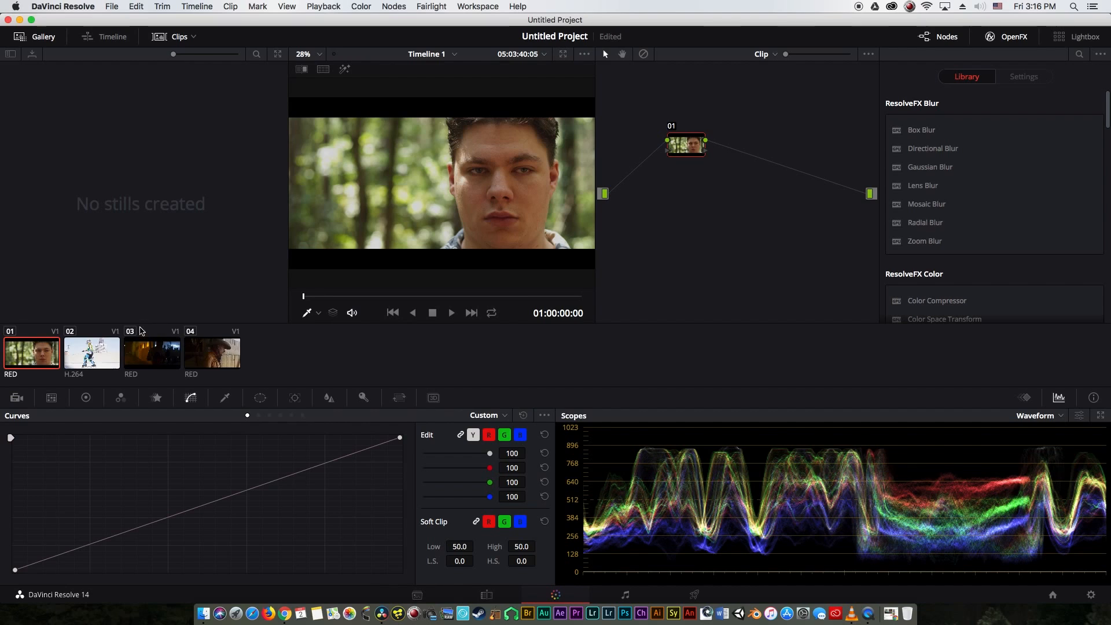
On the second clip, add a serial node with the VFX IO 3D LUT Rec.709 to Linear and place it below node 01.
left_click(92, 353)
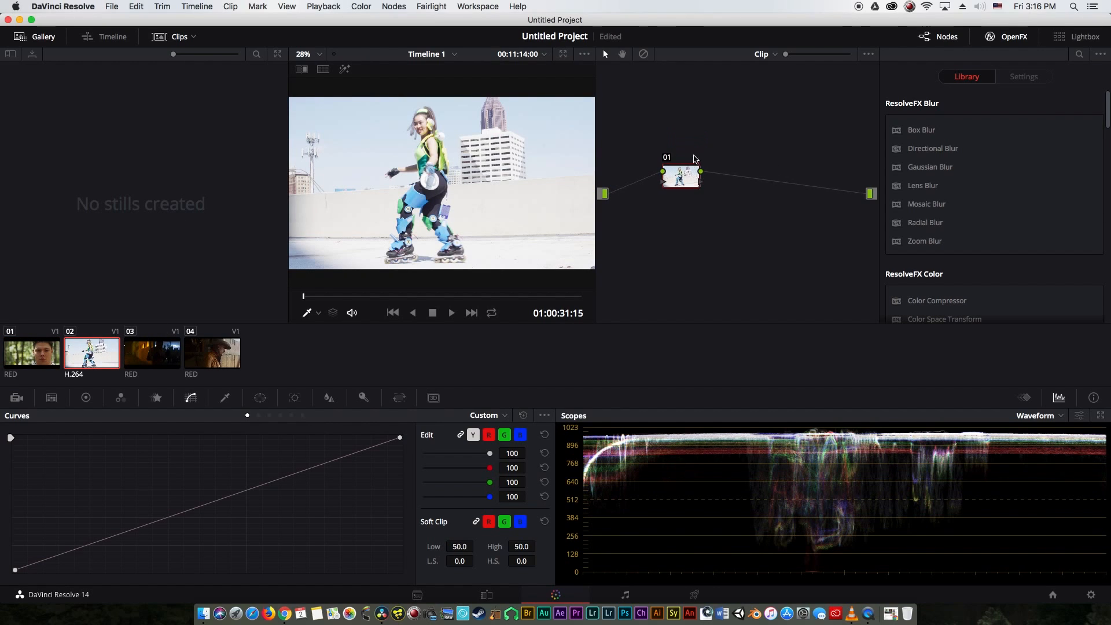
key("alt+s")
right_click(736, 186)
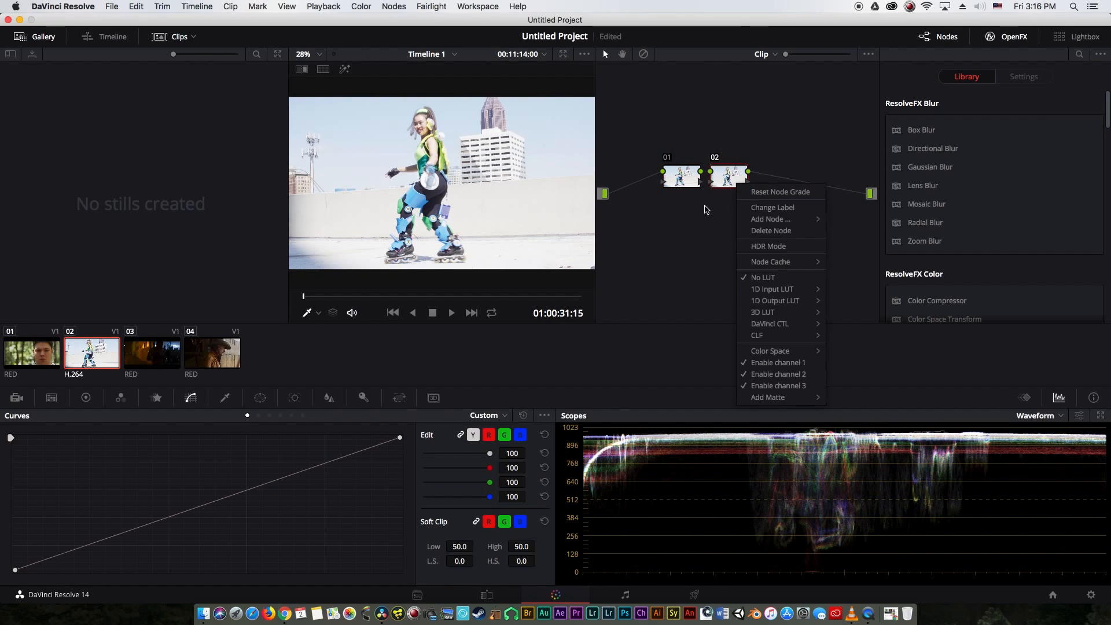
mouse_move(772, 315)
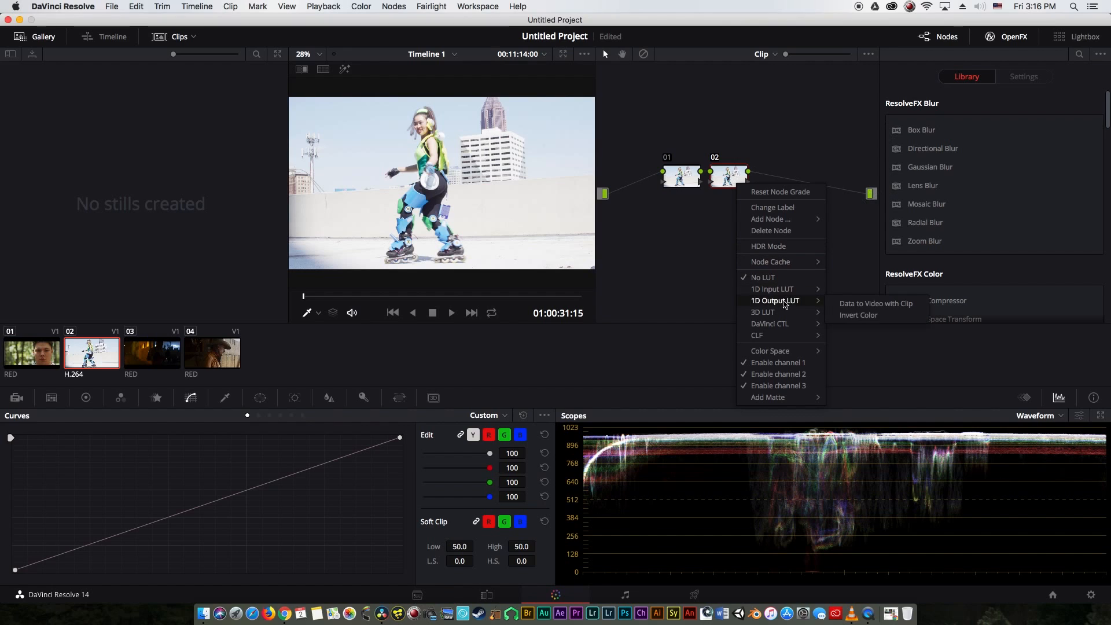
mouse_move(878, 477)
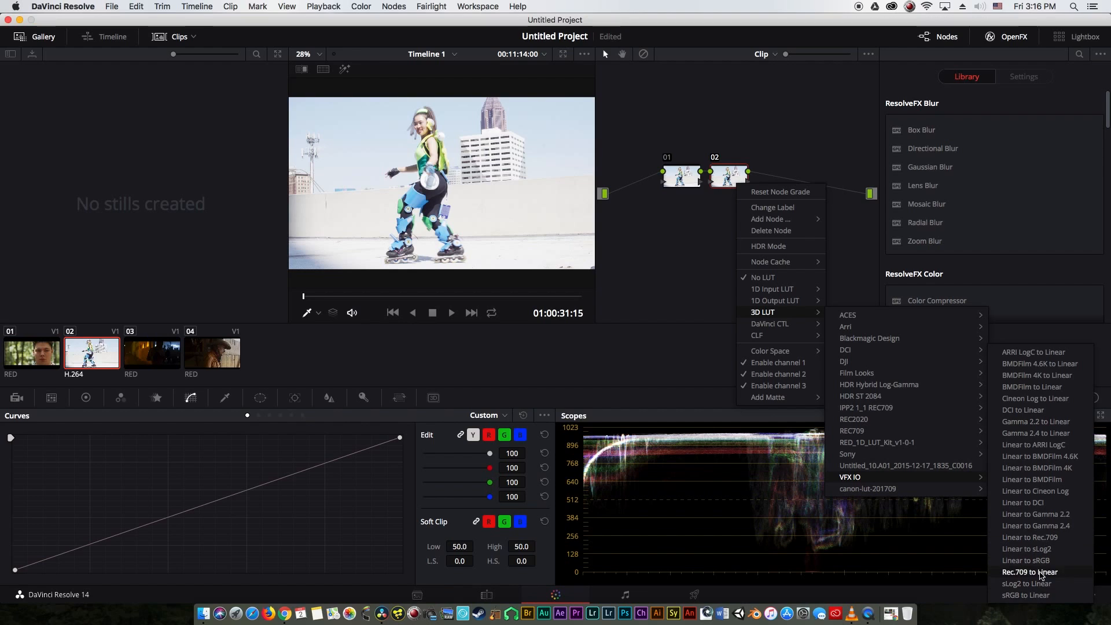
left_click(1039, 573)
left_click_drag(732, 179, 681, 226)
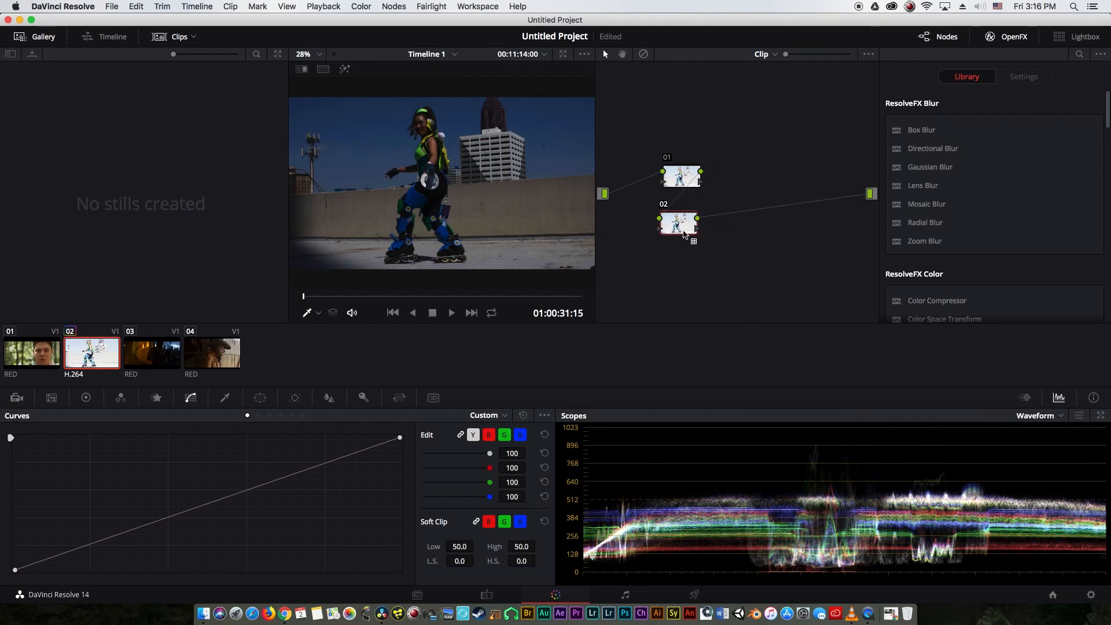
Add a serial node after node 02 and apply the VFX IO 3D LUT Linear to sLog2 to it.
key("alt+s")
right_click(731, 227)
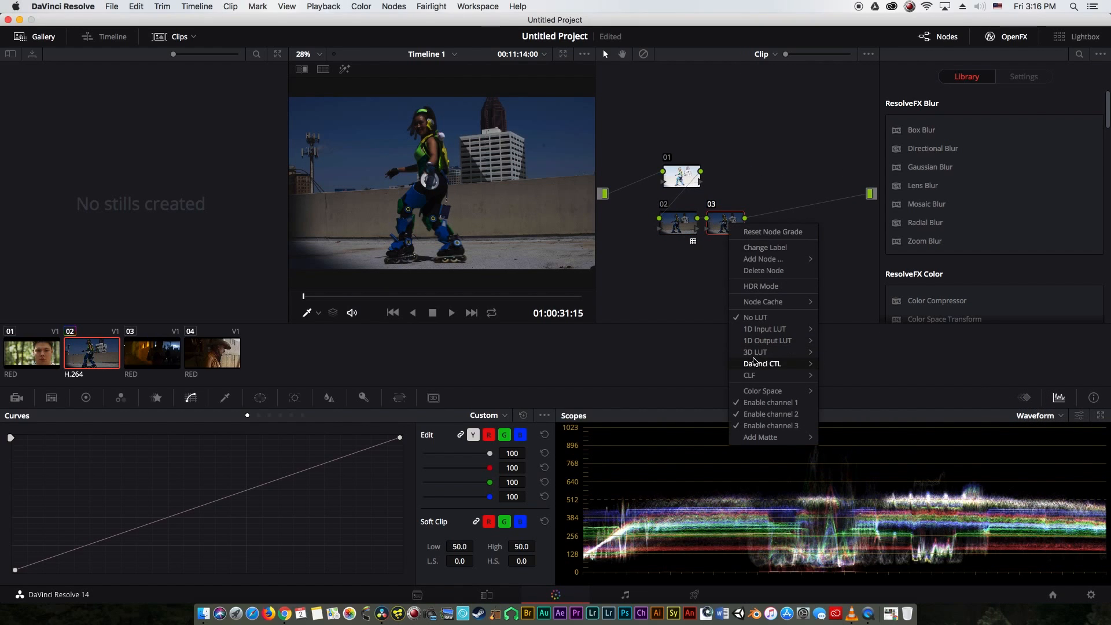
mouse_move(762, 351)
mouse_move(845, 517)
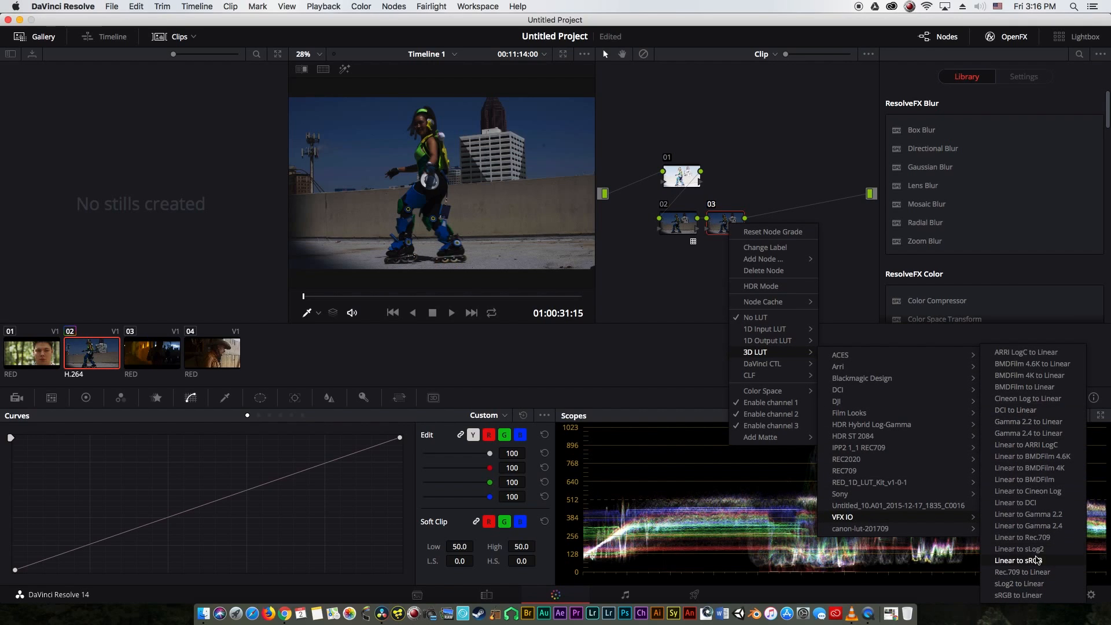
left_click(1035, 550)
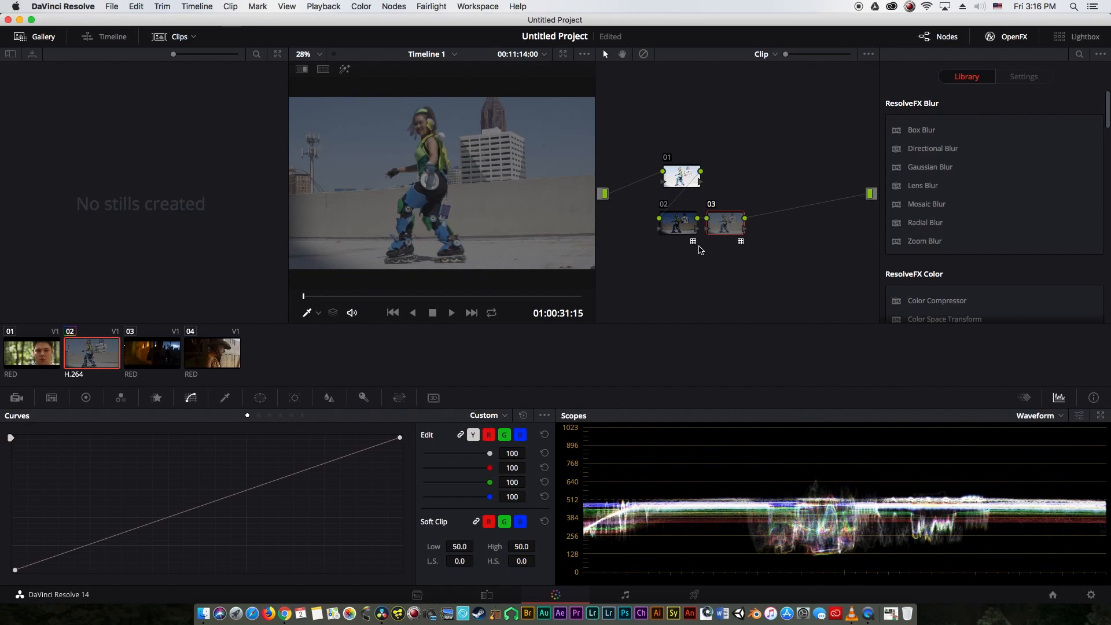
Delete the two LUT nodes after node 01 on the second clip.
key("Delete")
key("Delete")
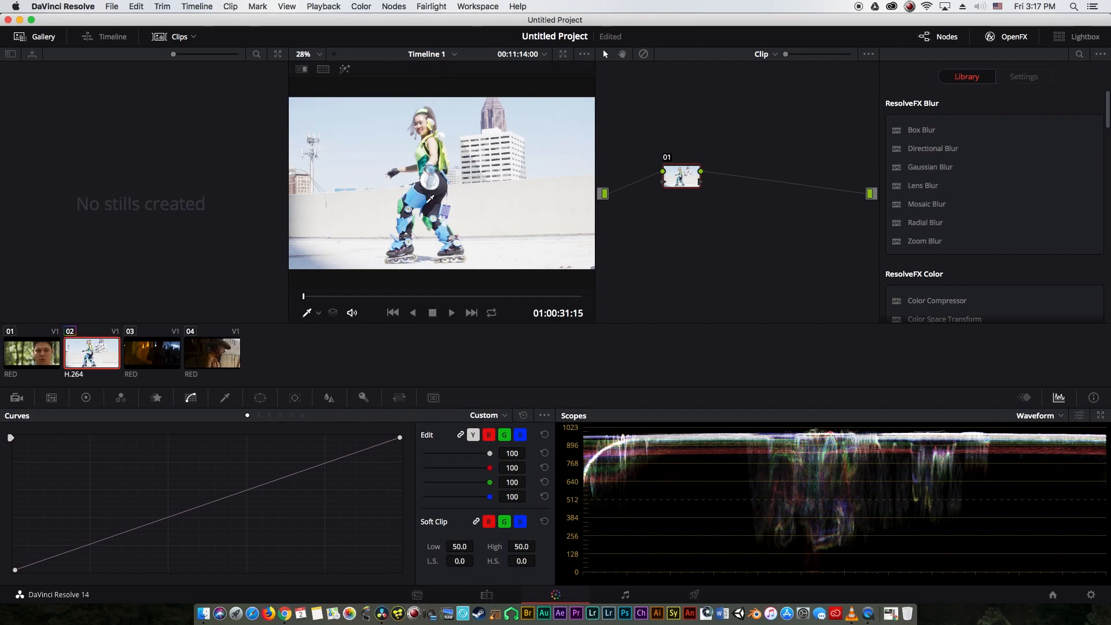
Open the color wheels and lower the second clip's offset to about 6.50.
left_click(85, 398)
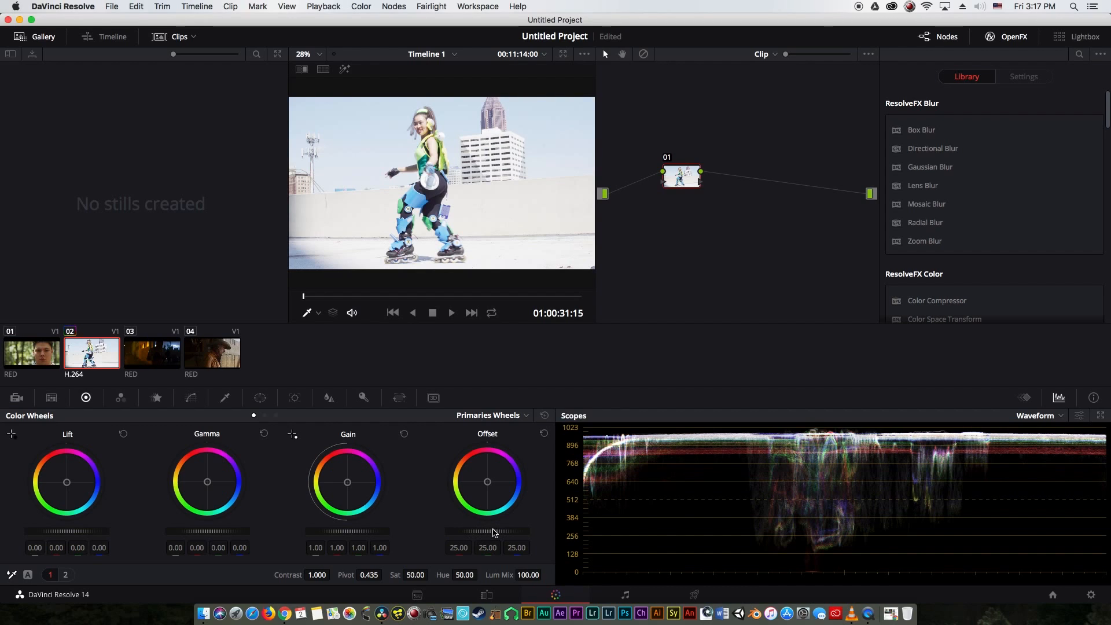
left_click_drag(485, 534, 482, 535)
Set the project's color science to DaVinci YRGB and save the project settings.
left_click(1090, 593)
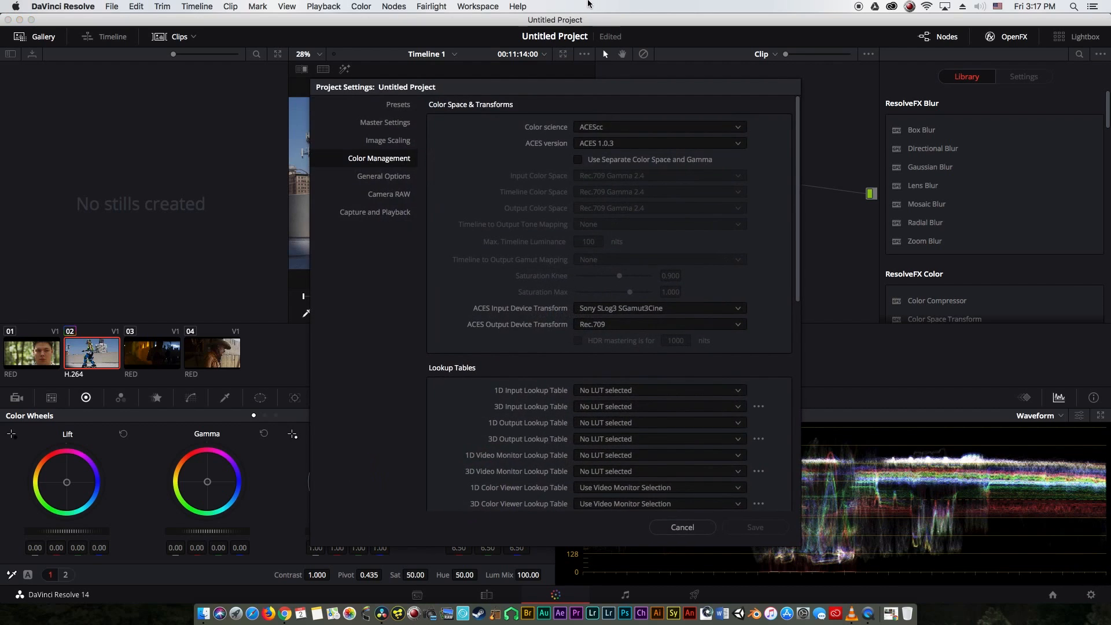
left_click(609, 132)
left_click(608, 145)
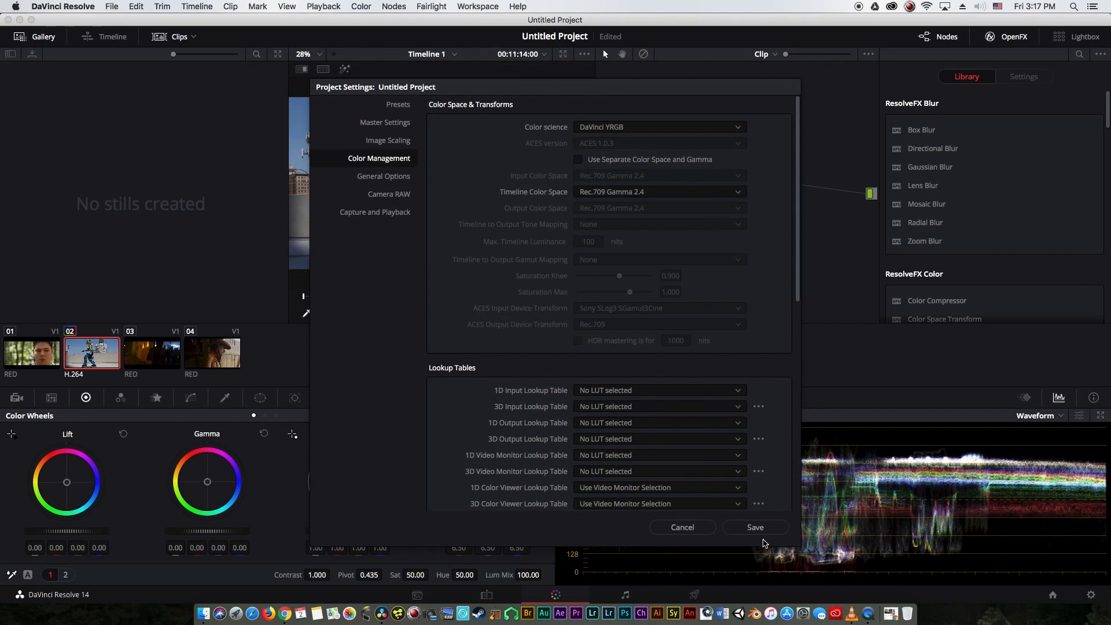
left_click(755, 527)
Try lowering the second clip's offset to 5.75 and reset the offset wheel.
mouse_move(487, 531)
left_mouse_down()
mouse_move(497, 531)
mouse_move(480, 531)
left_mouse_up()
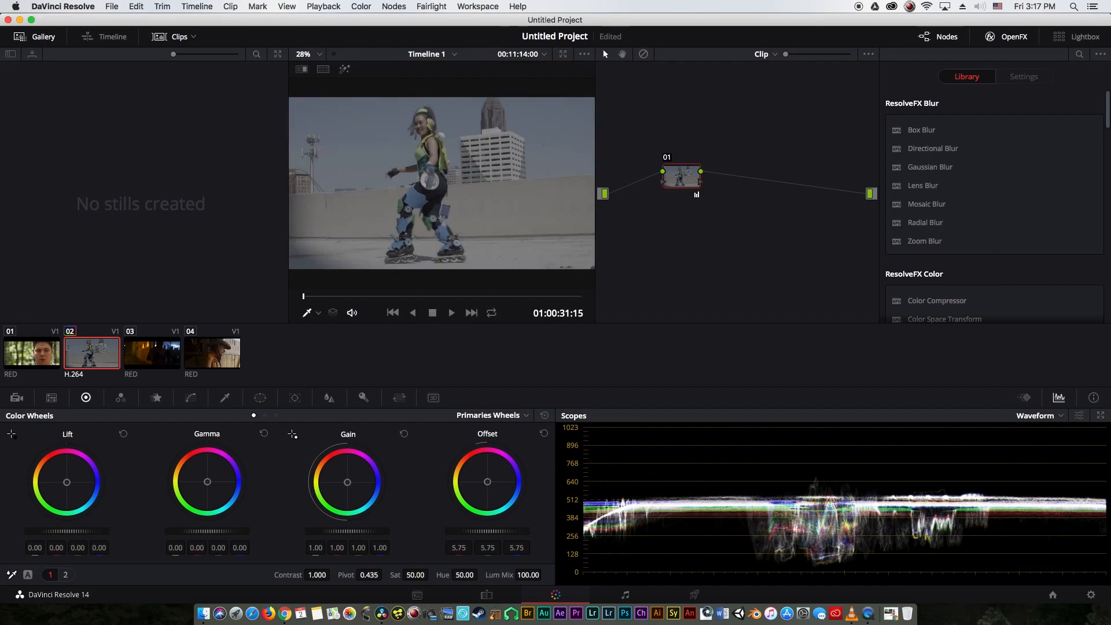
left_click(543, 434)
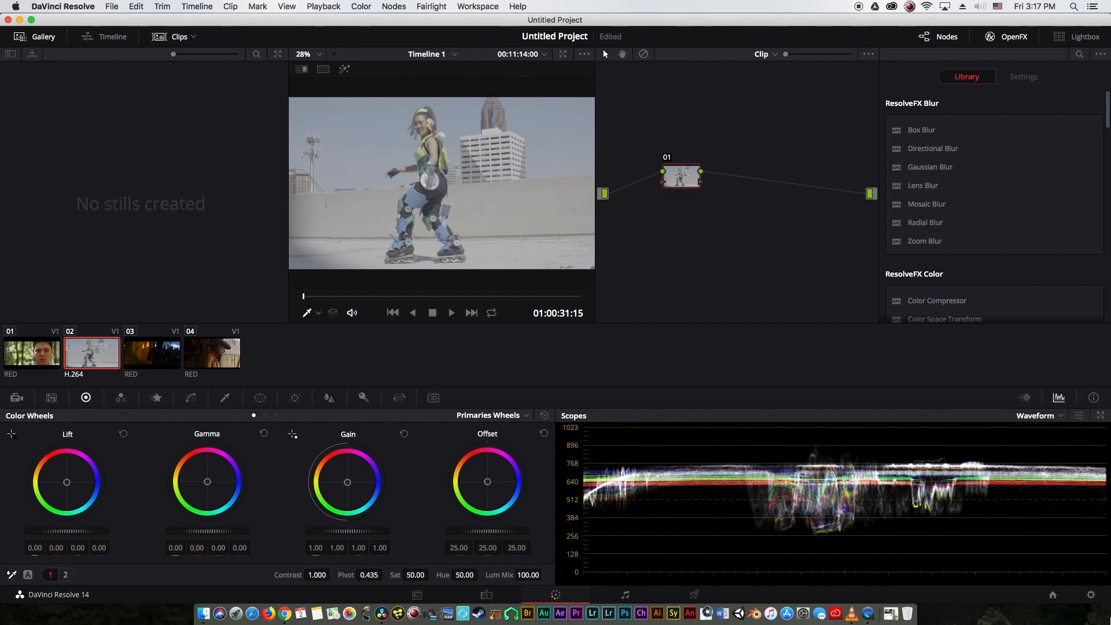
Set the project's color science to ACEScc and save the project settings.
left_click(1090, 594)
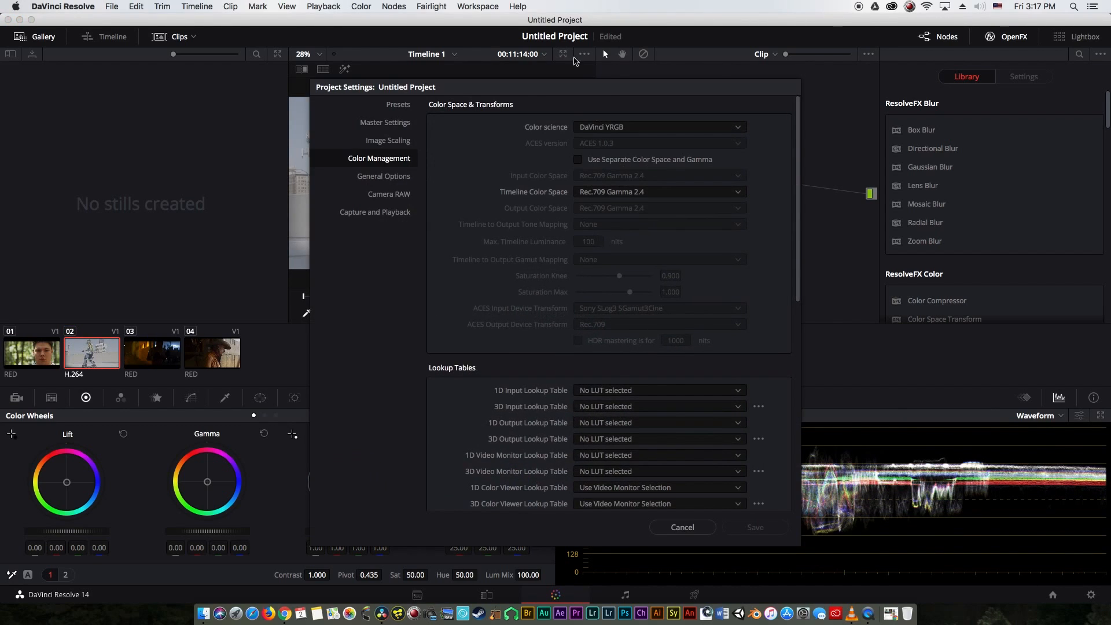
left_click(625, 127)
left_click(596, 182)
left_click(609, 127)
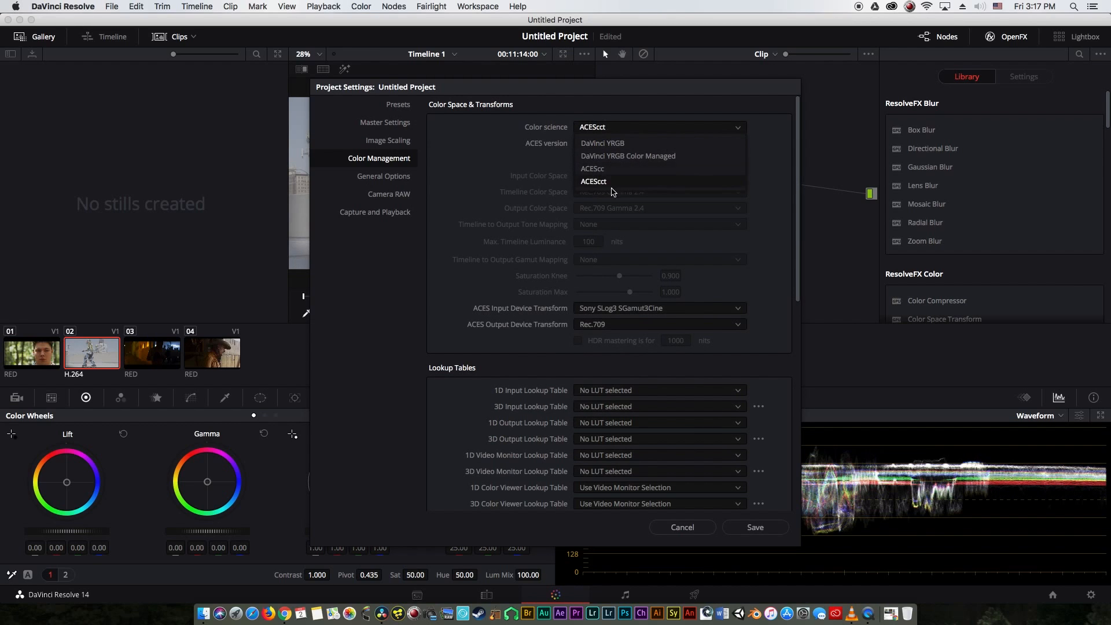
left_click(612, 171)
left_click(751, 527)
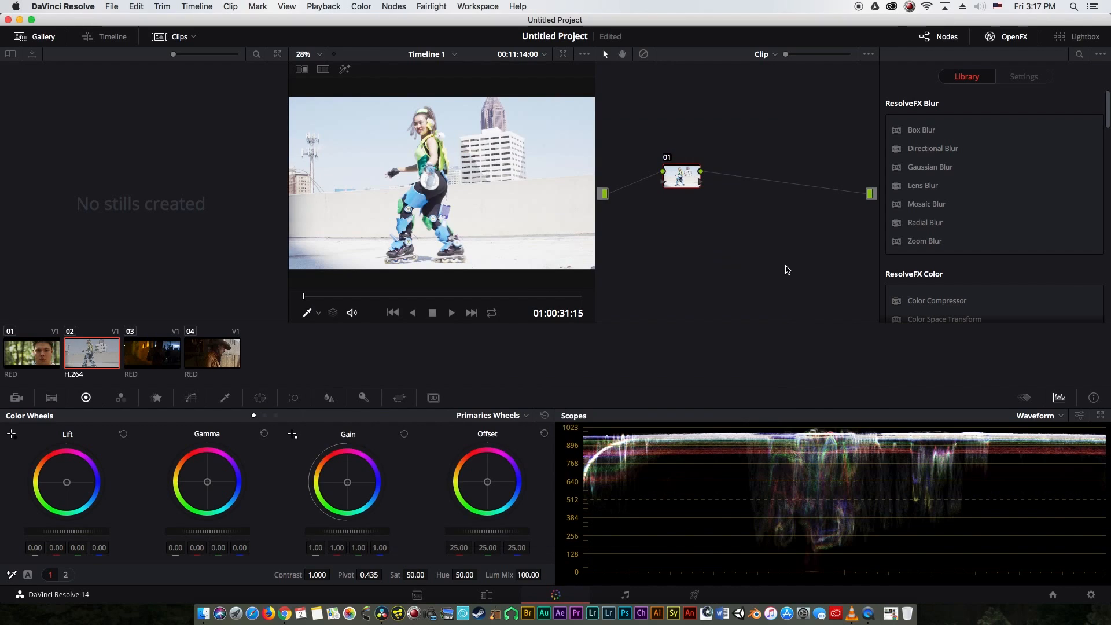
Lower the offset of node 01 on the second clip to 7.50 and add a serial node after it.
left_click_drag(495, 535, 493, 533)
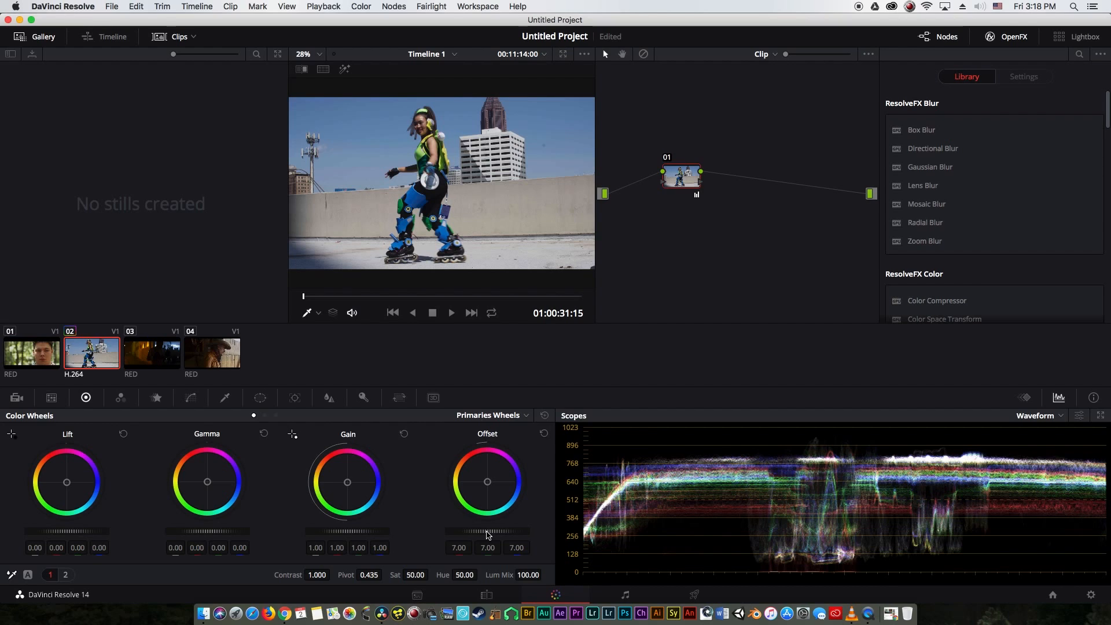
scroll(500, 532, "down", 3)
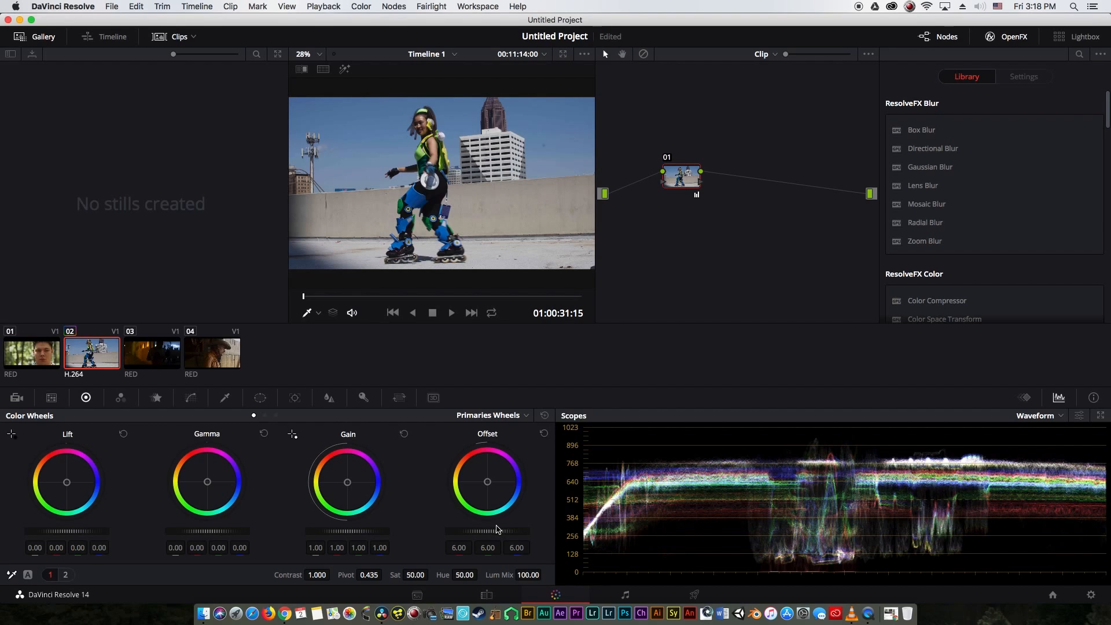
left_click_drag(496, 530, 535, 517)
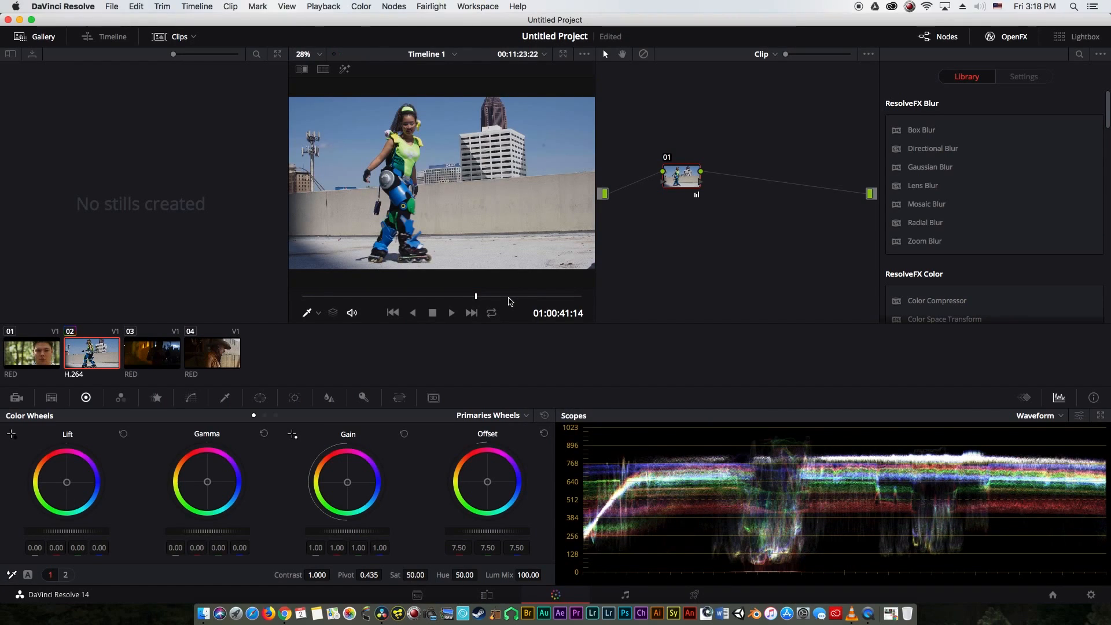
key("alt+s")
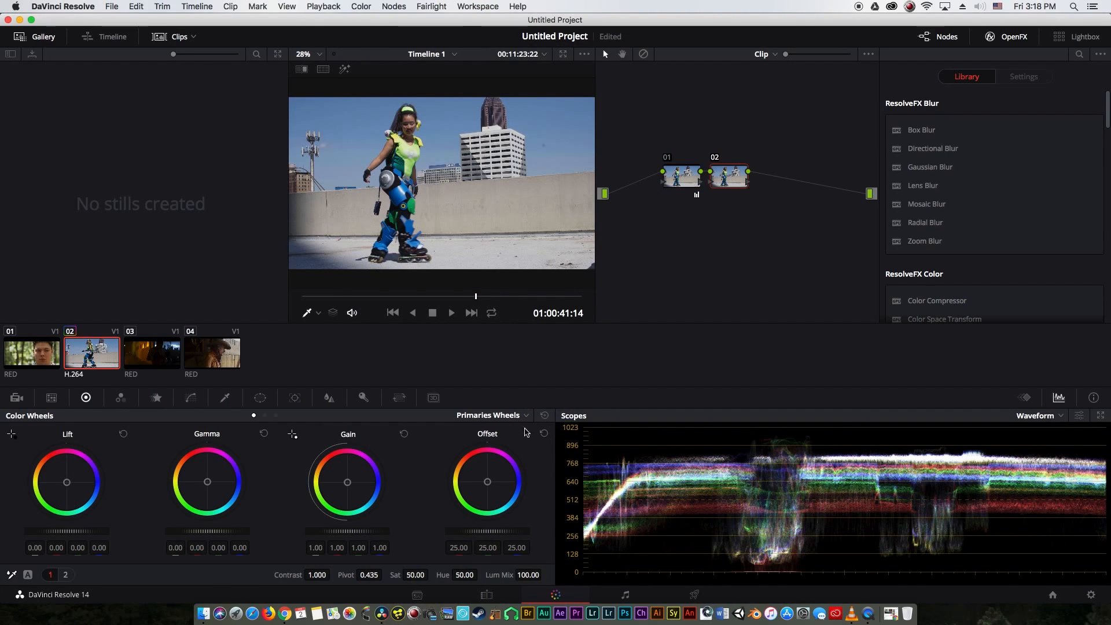
Mute the Audio 1 track on the Edit page and return to the Color page.
left_click(486, 595)
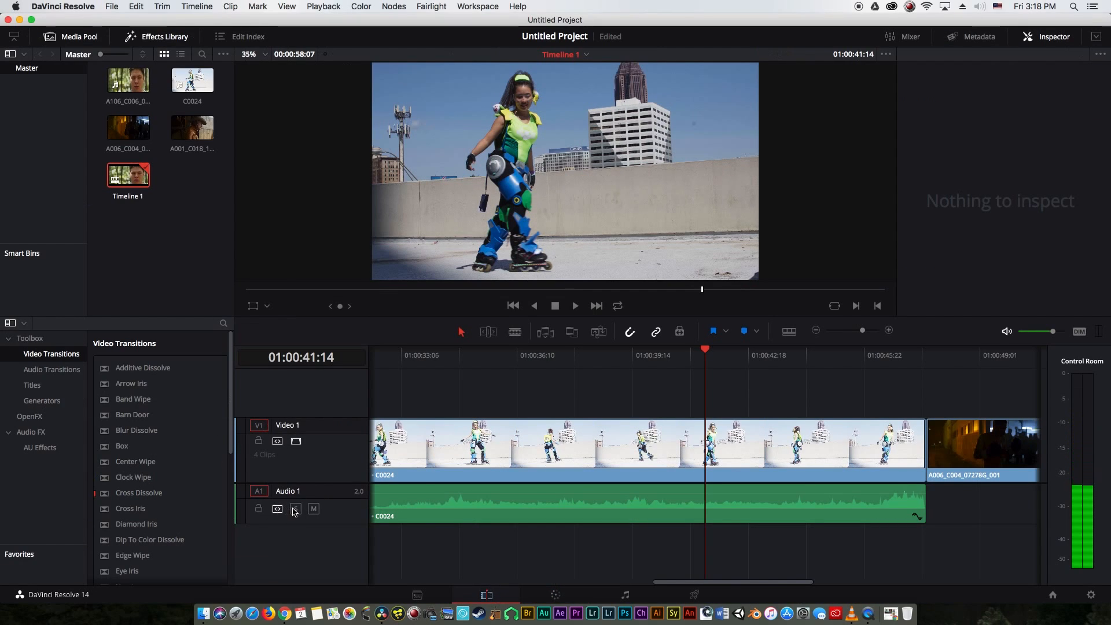
left_click(314, 508)
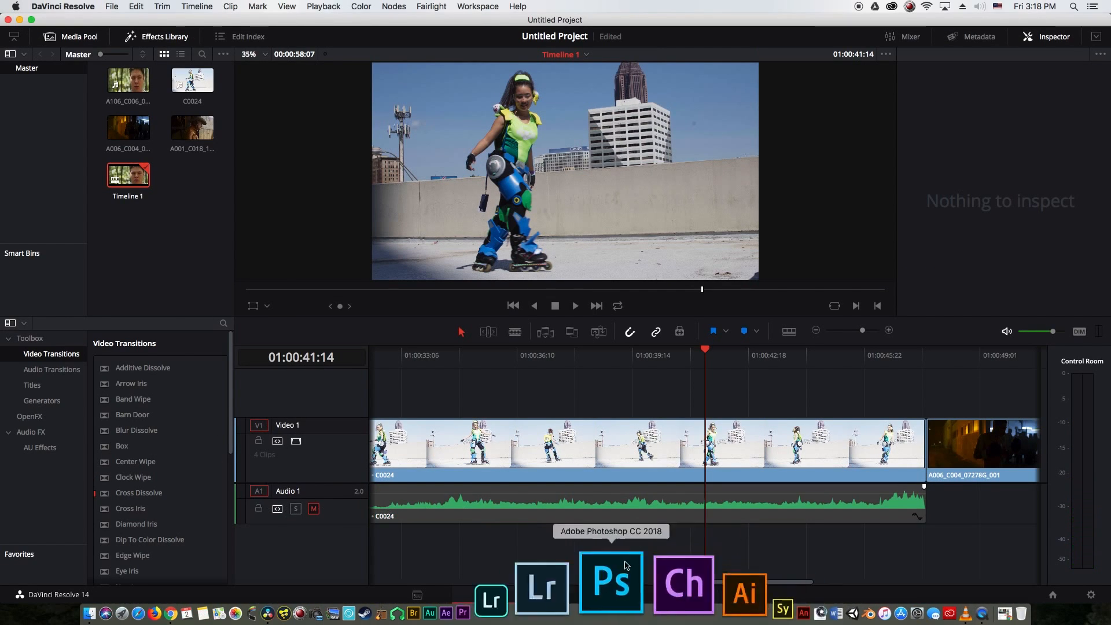
left_click(555, 595)
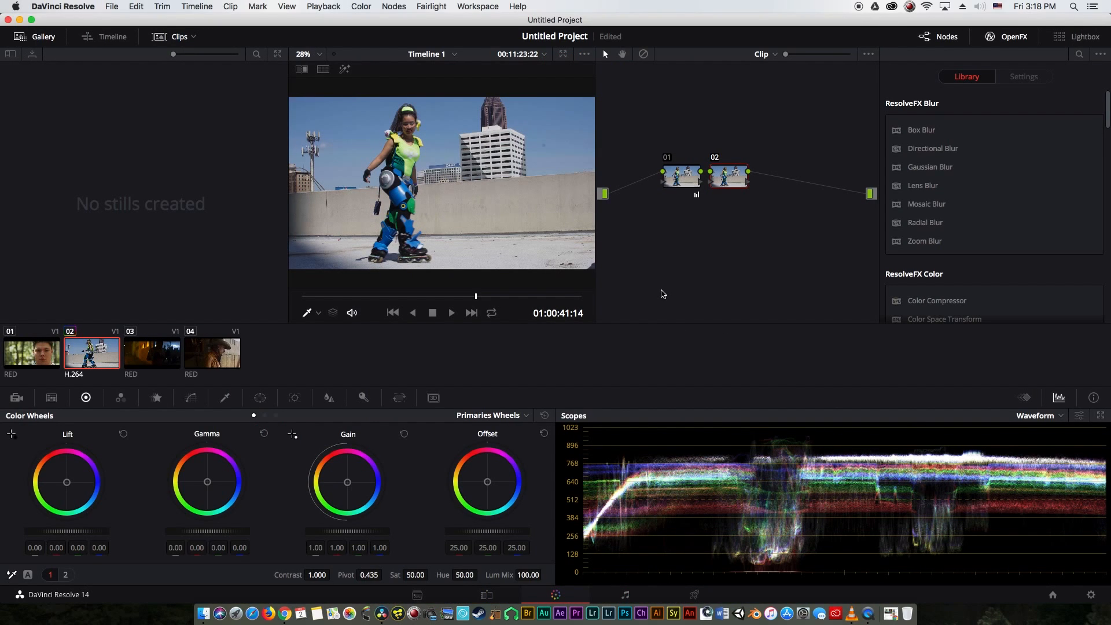
Switch the color wheels to Log mode and rearrange the nodes with node 01 above node 02.
left_click(276, 416)
left_click_drag(677, 179, 658, 139)
left_click_drag(722, 177, 645, 236)
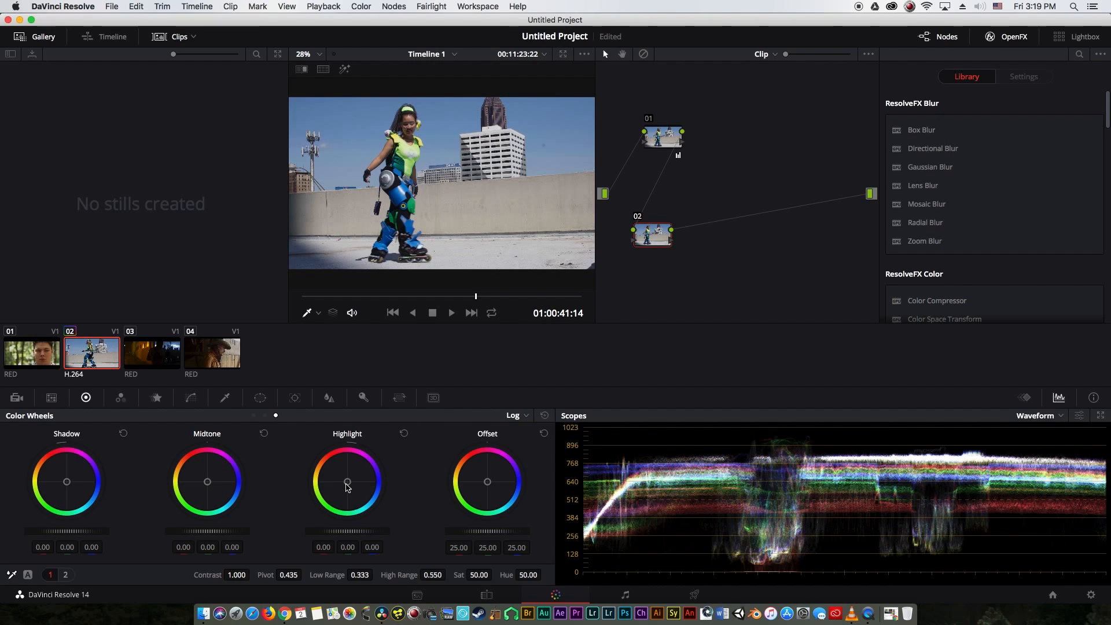
Shift node 02's highlights toward yellow, about -0.01, 0.08, -0.73, and set High Range to 0.512.
left_click_drag(348, 483, 330, 482)
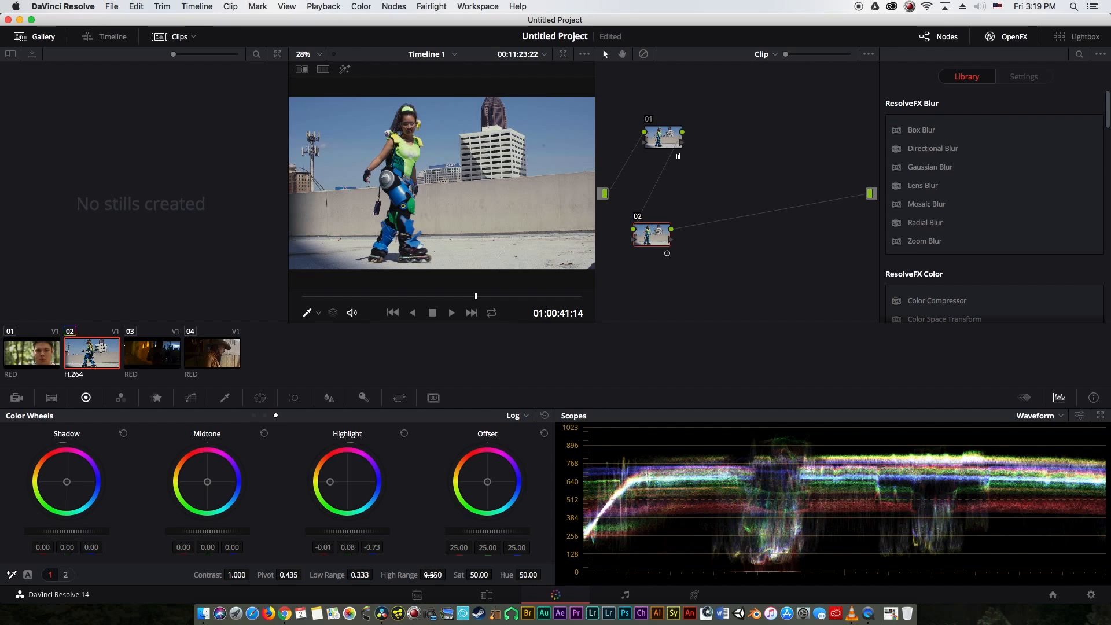
left_click_drag(432, 574, 427, 575)
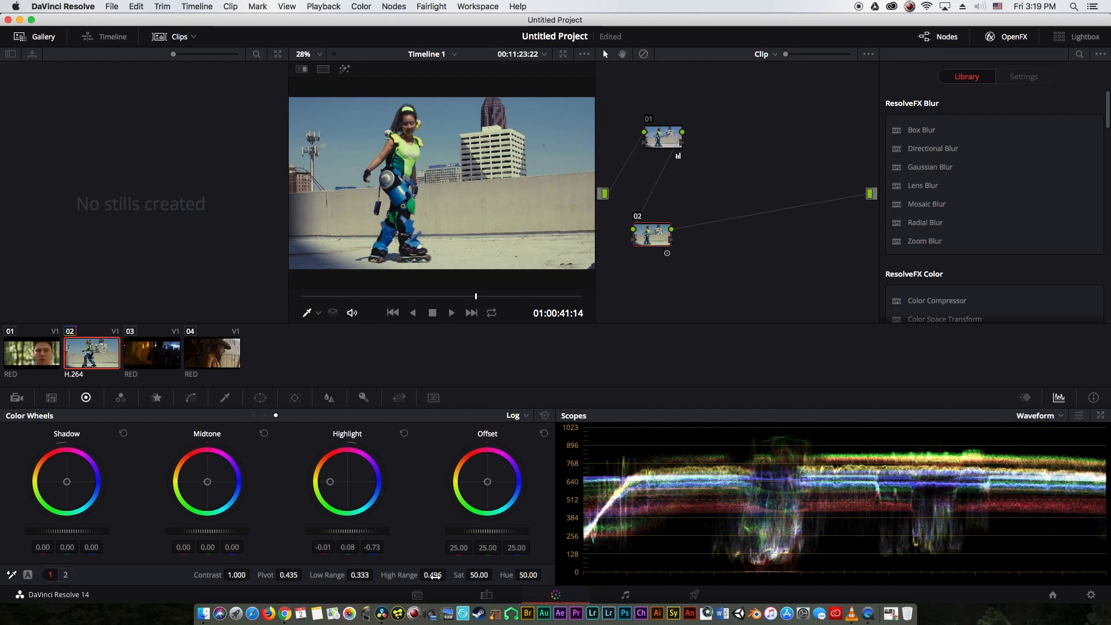
left_click_drag(433, 576, 449, 575)
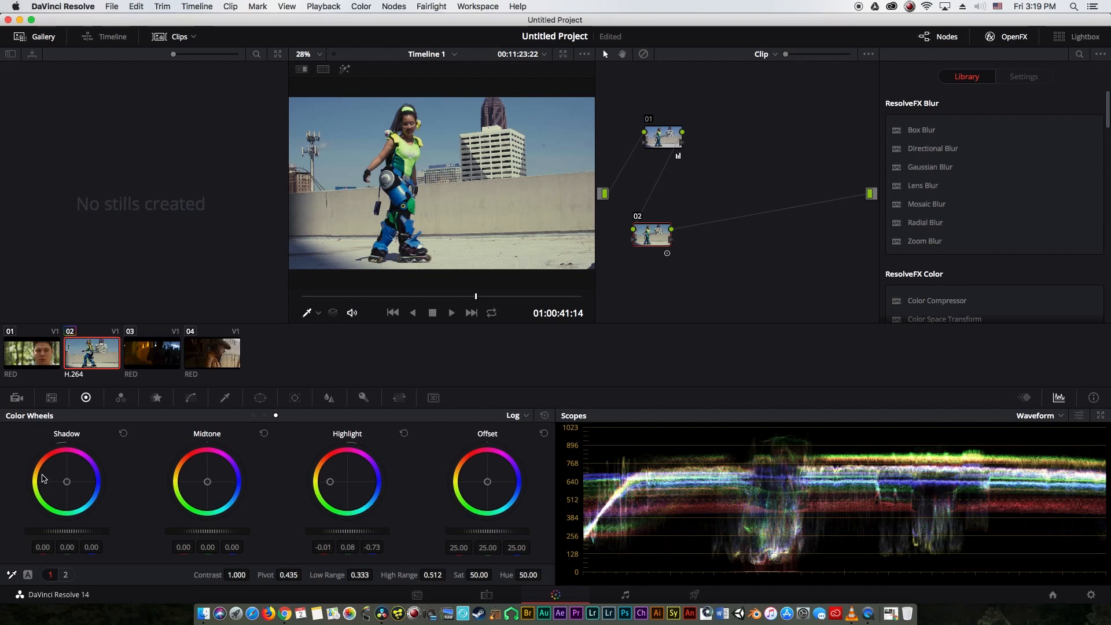
Shift node 02's shadows toward blue, about -0.30, 0.05, 0.33, raise Low Range to about 0.401, and check the image full screen.
left_click_drag(68, 488, 74, 490)
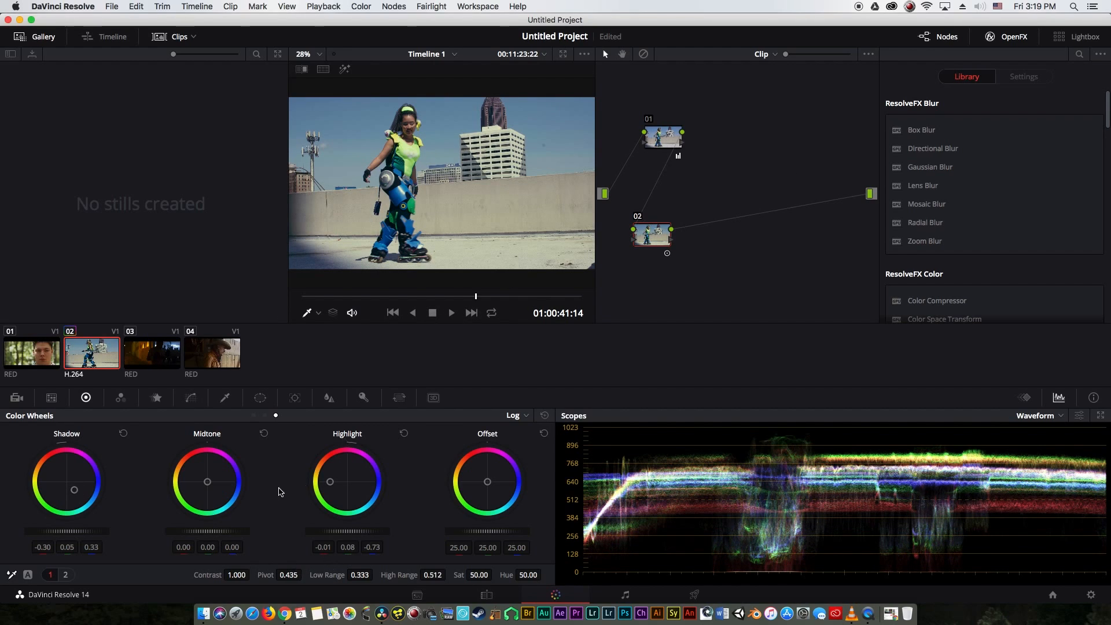
left_click_drag(360, 575, 377, 575)
key("super+f")
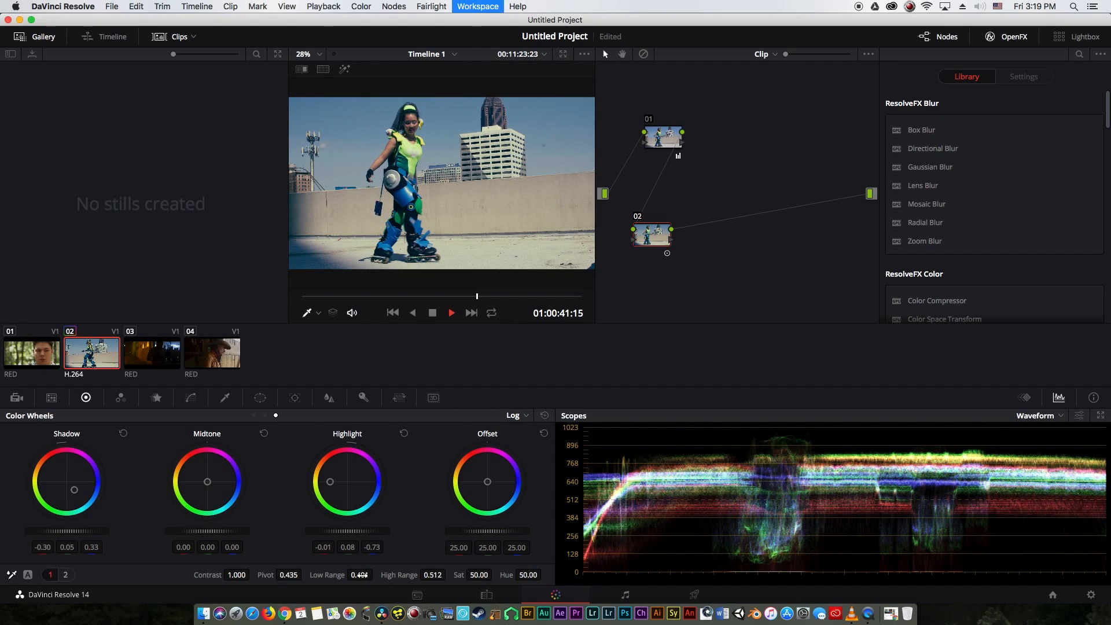
key("super+f")
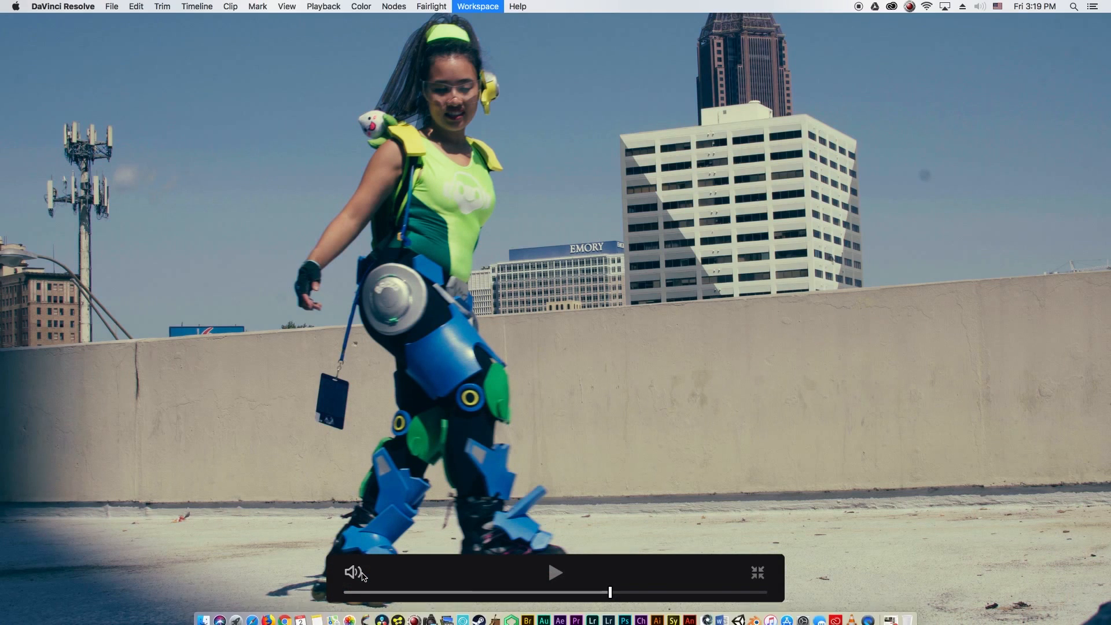
Add a serial node after node 02, warm its shadows to about 0.09, -0.01, -0.17, and set Low Range to 0.452.
key("alt+s")
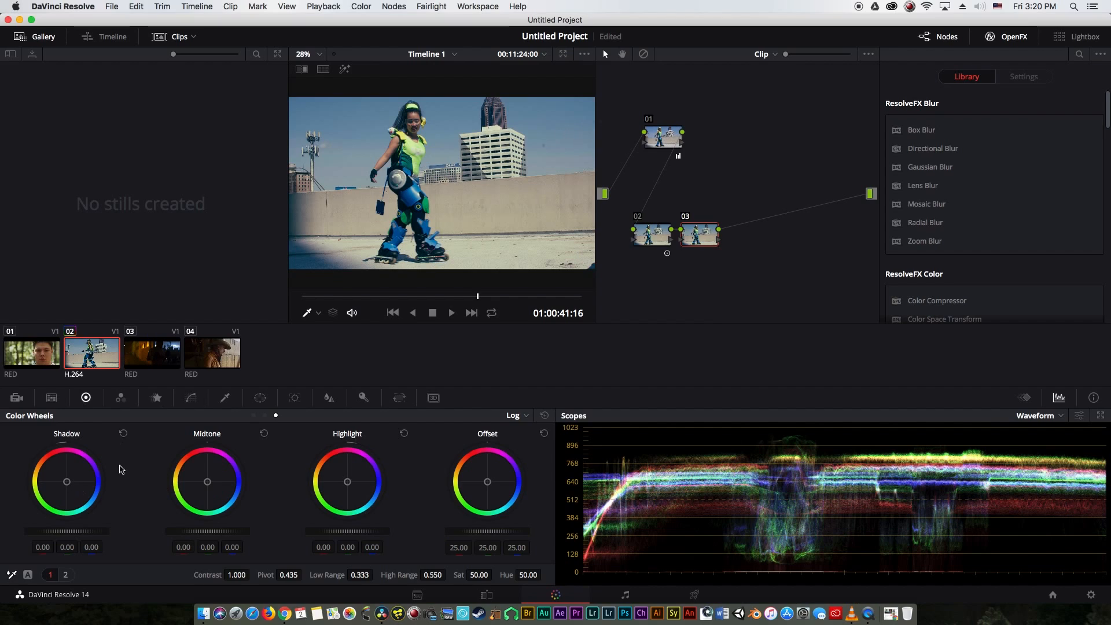
left_click_drag(66, 483, 62, 479)
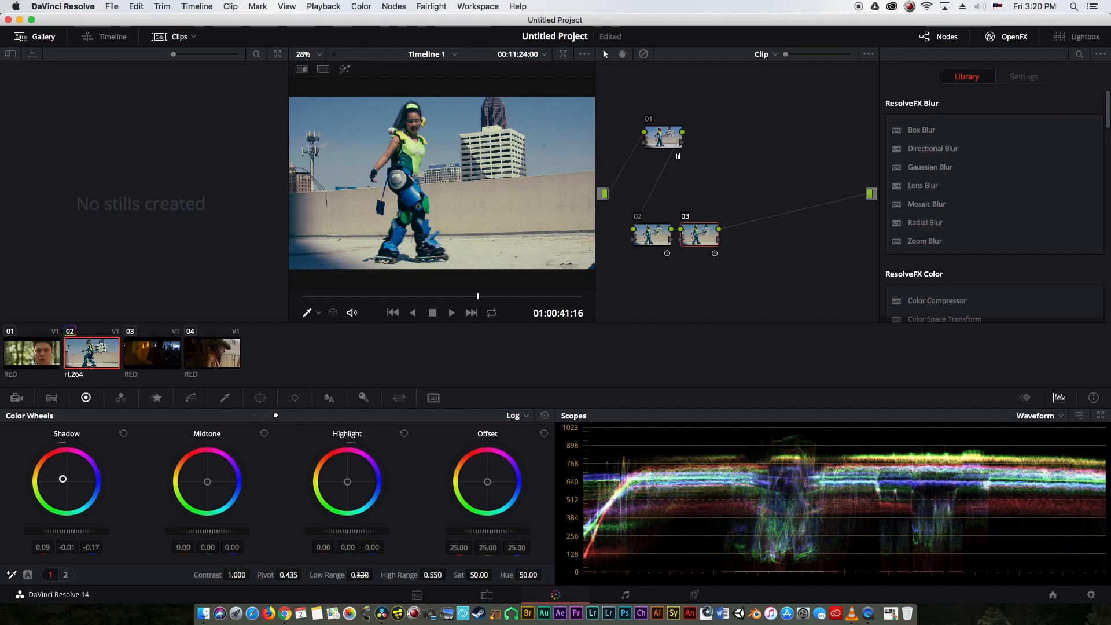
mouse_move(361, 575)
left_mouse_down()
mouse_move(385, 575)
mouse_move(341, 575)
mouse_move(372, 575)
left_mouse_up()
key("super+f")
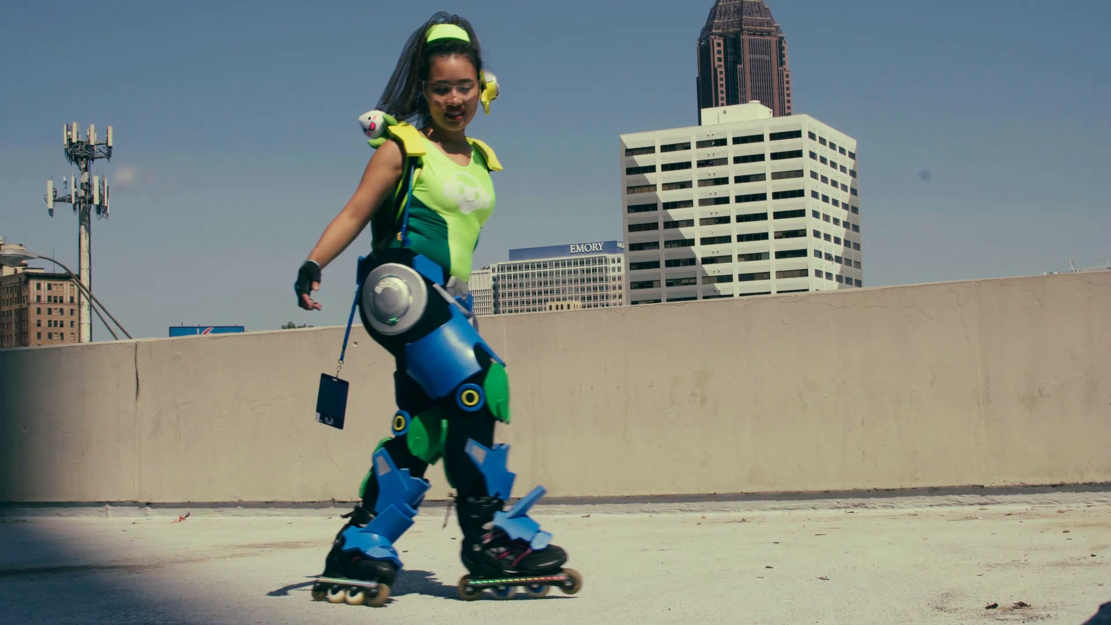
key("super+f")
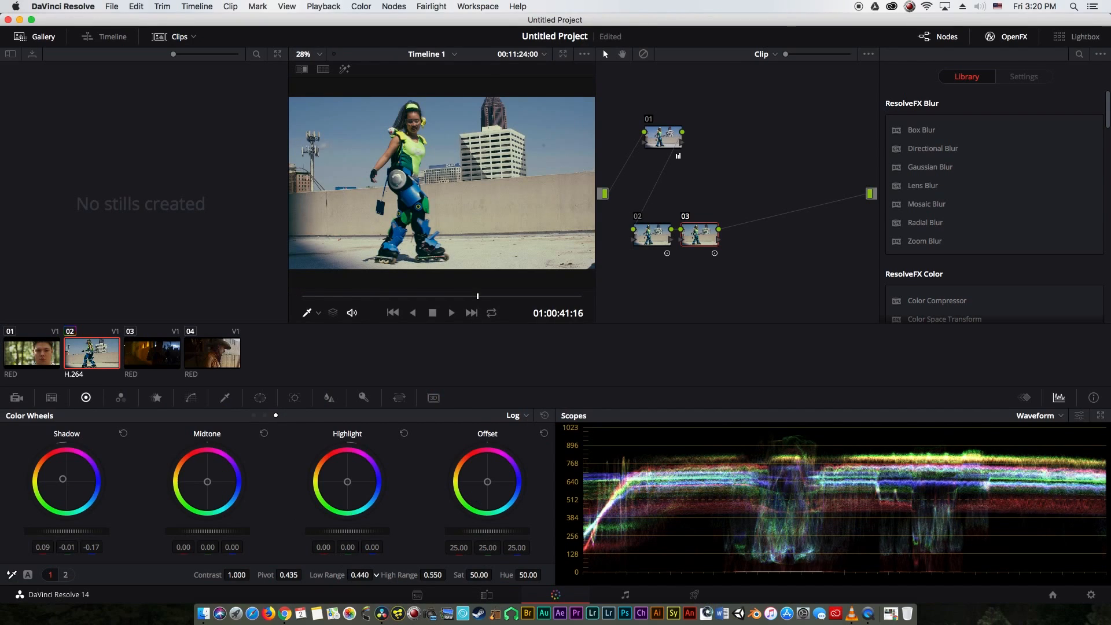
key("super+f")
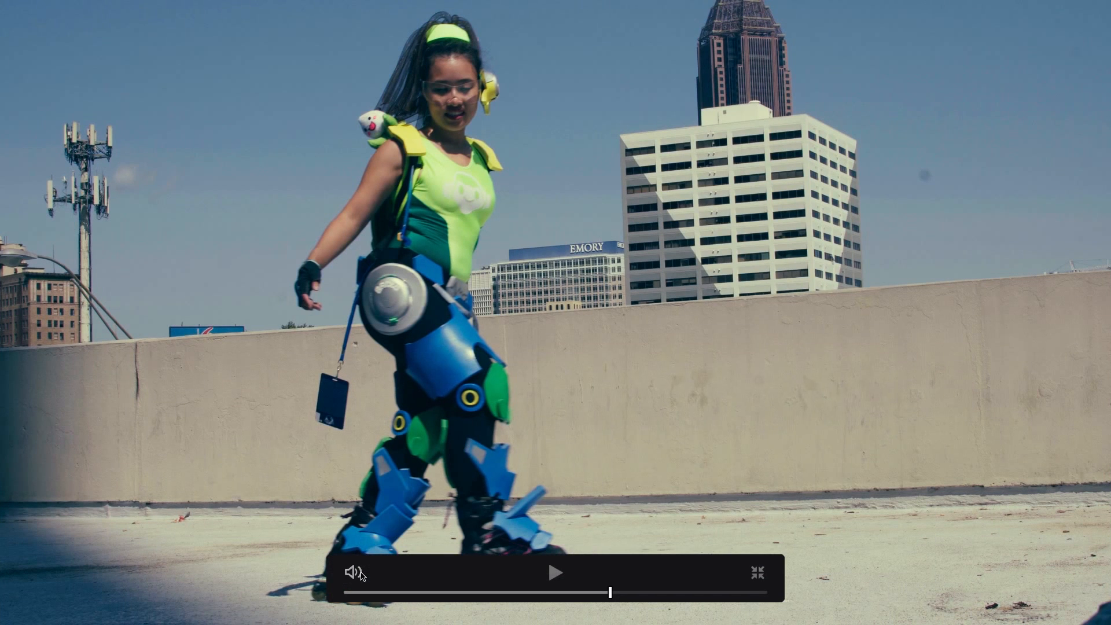
key("super+f")
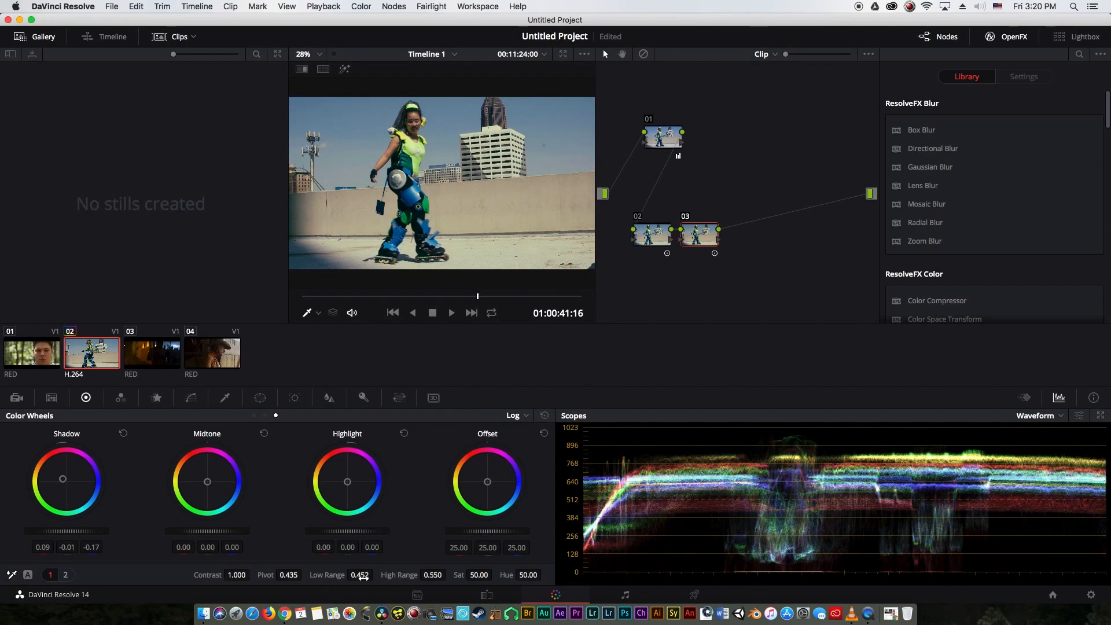
On node 03, shift the highlights to about -0.02, -0.03, 0.34, with saturation 50 and High Range 0.528, and compare full screen.
left_click_drag(347, 481, 350, 481)
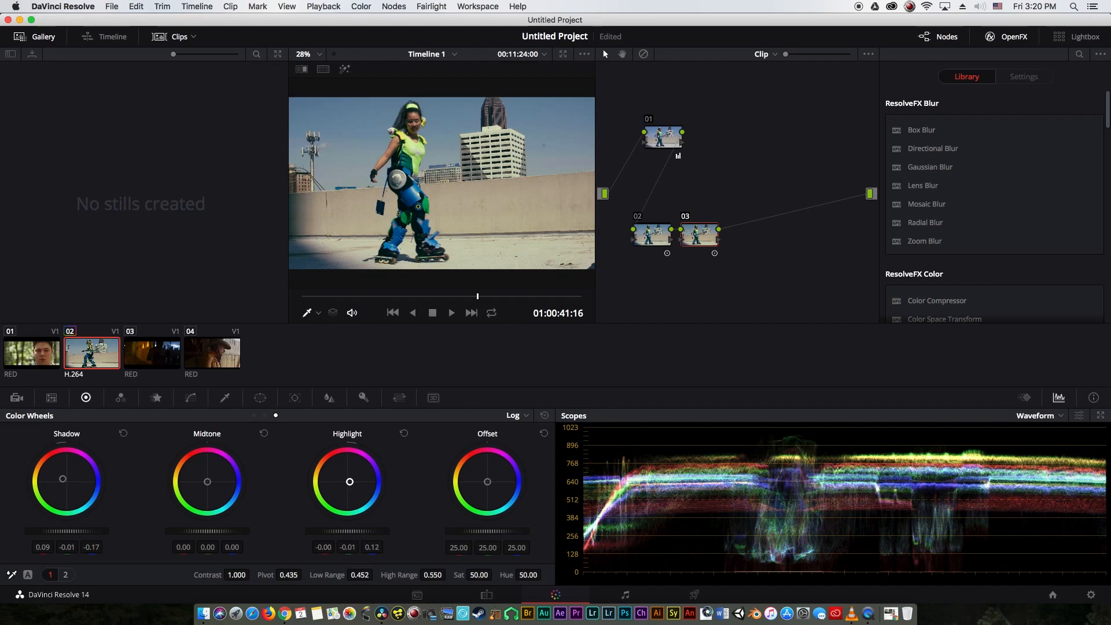
left_click_drag(349, 481, 355, 481)
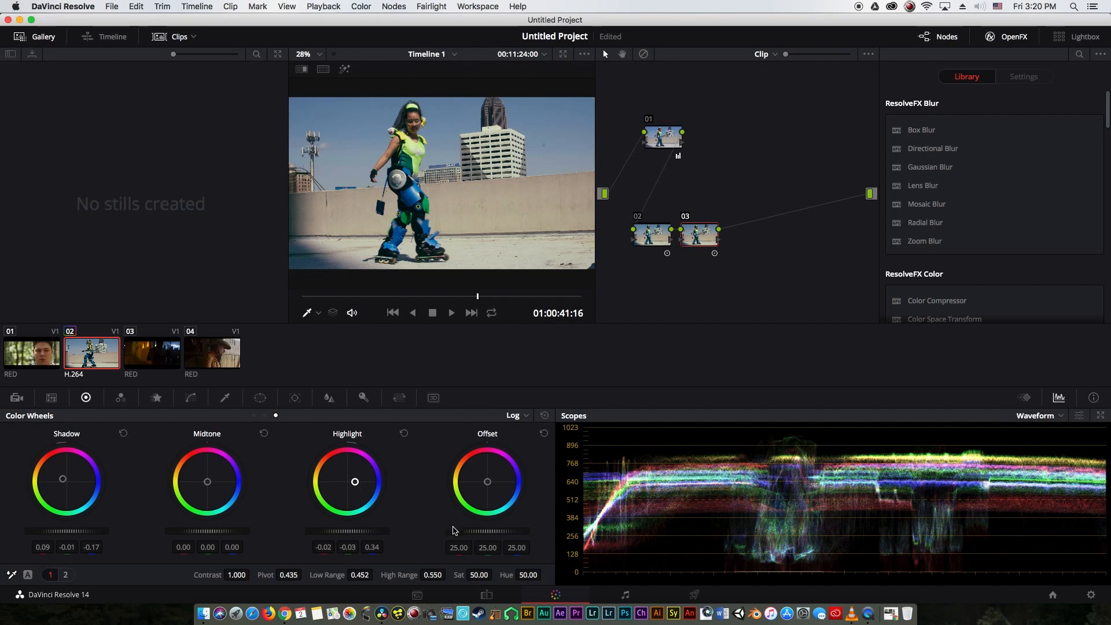
left_click_drag(495, 574, 495, 574)
left_click(485, 575)
type("50")
key("Return")
left_click_drag(435, 575, 449, 574)
key("super+f")
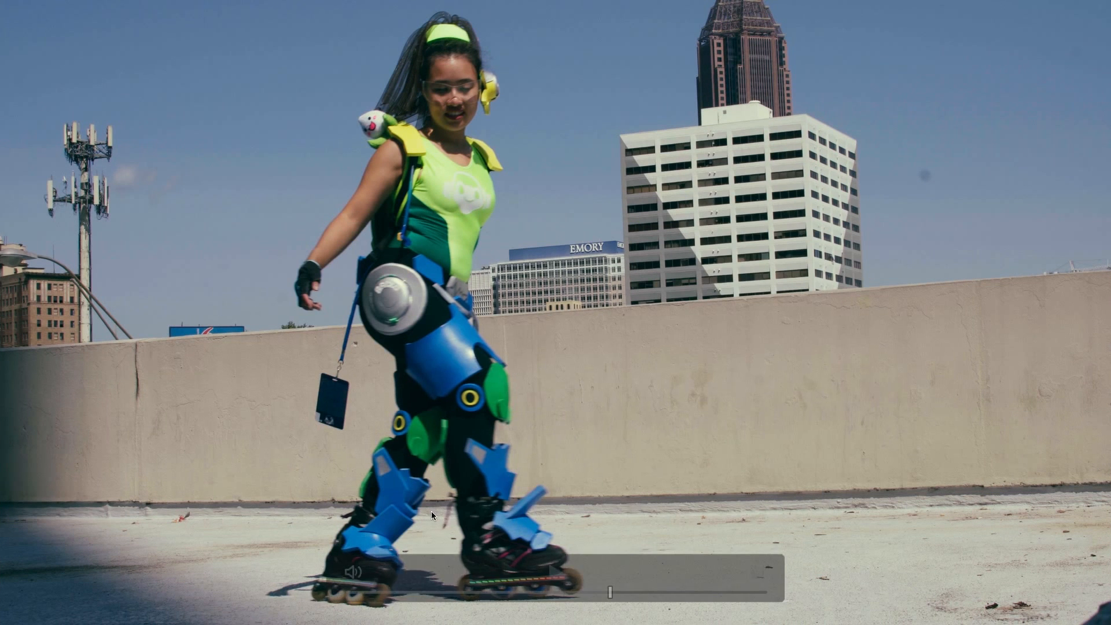
key("super+f")
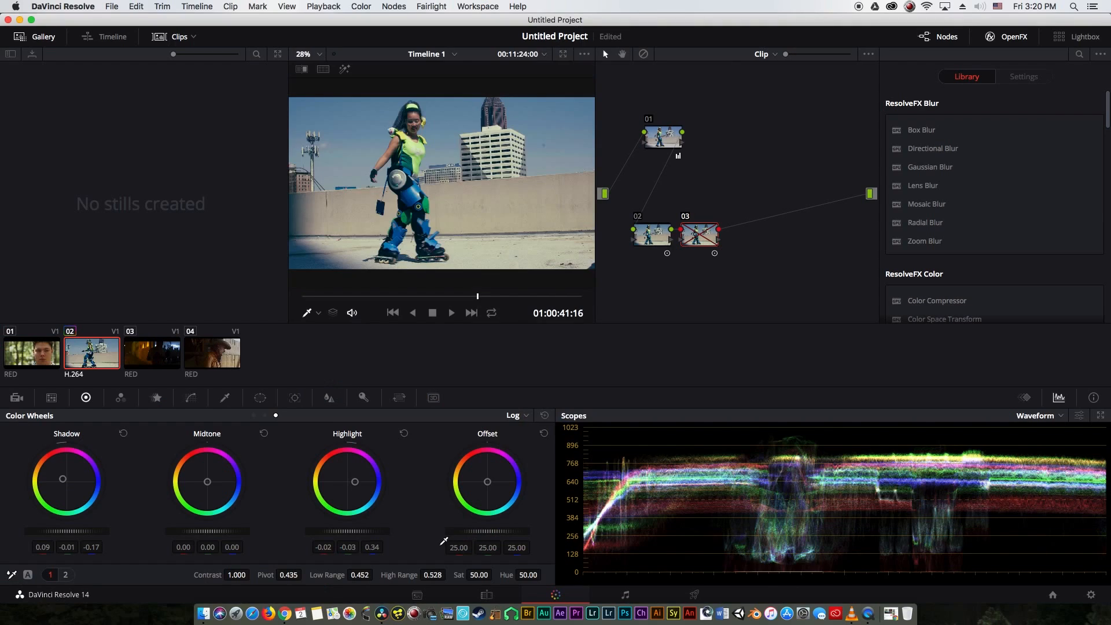
Delete node 03 and play the graded second clip full screen.
key("Delete")
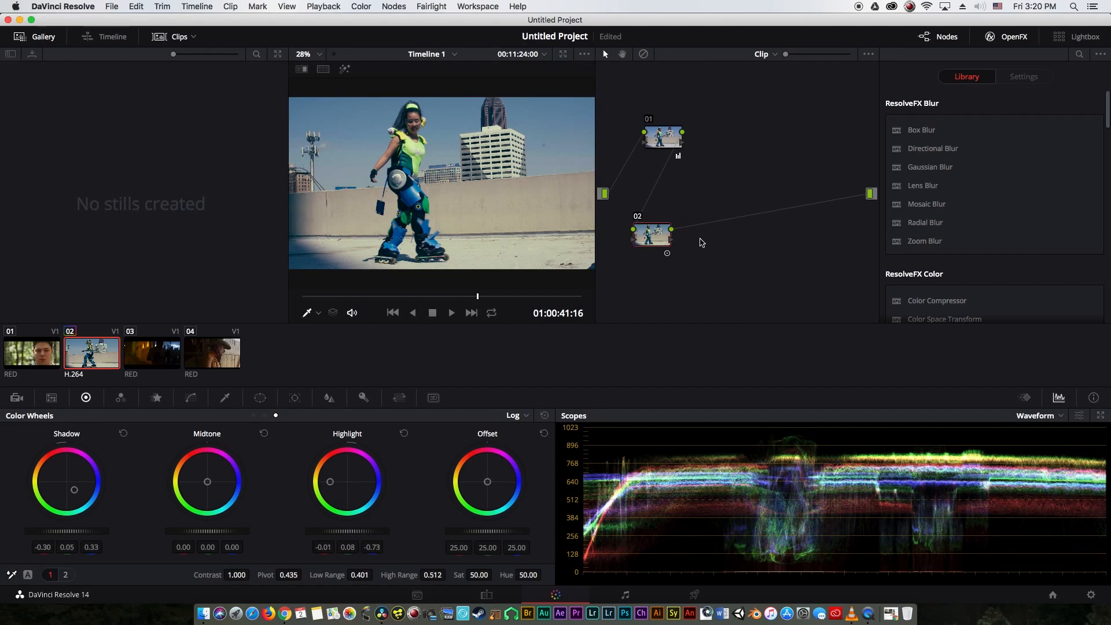
key("super+f")
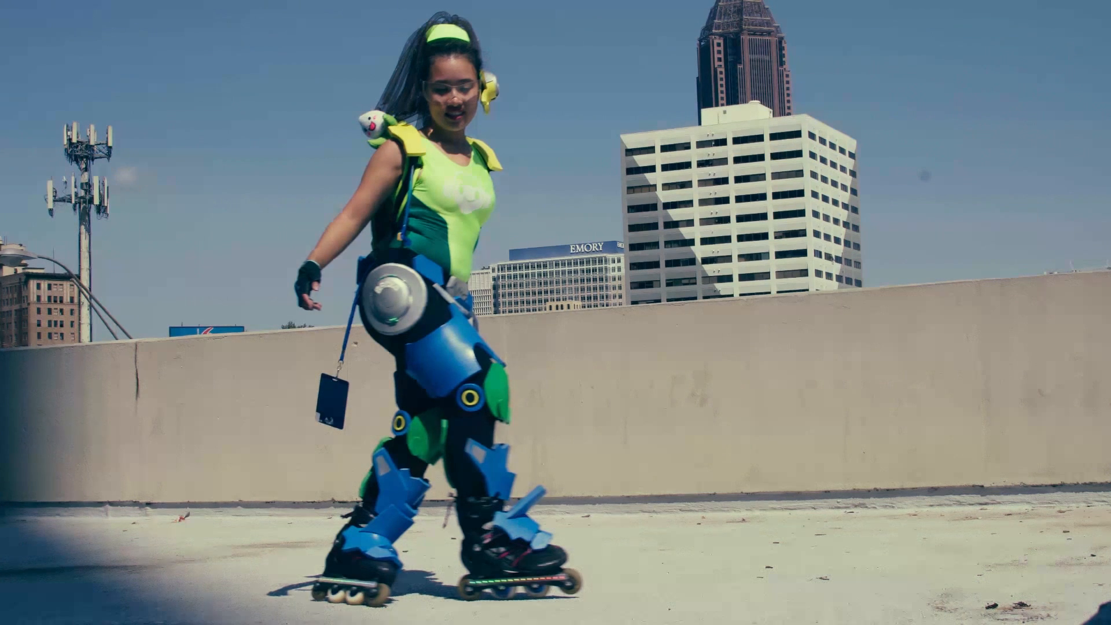
key("space")
key("super+f")
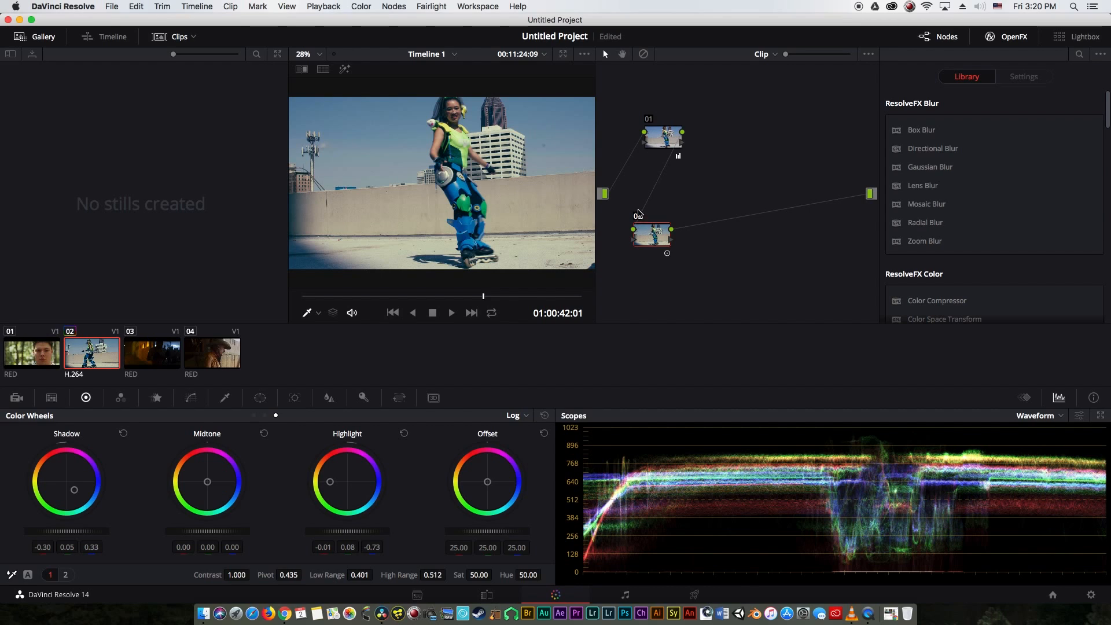
Add a serial node after node 02, toggle node 02 off and on to compare, and space the new node out.
key("ctrl+d")
key("alt+s")
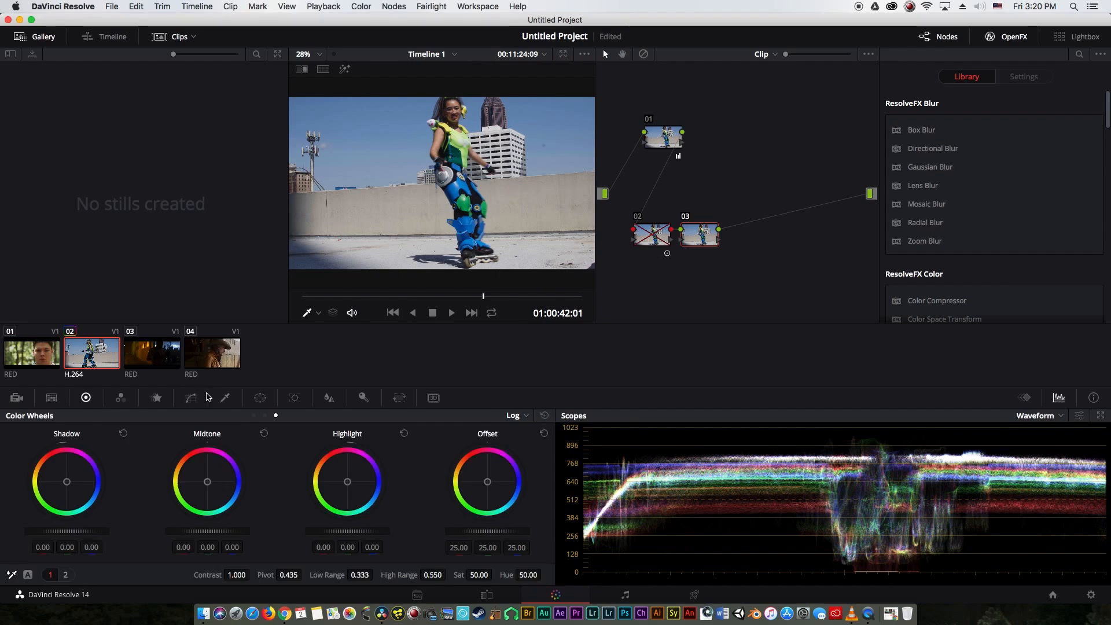
left_click(191, 398)
left_click(661, 241)
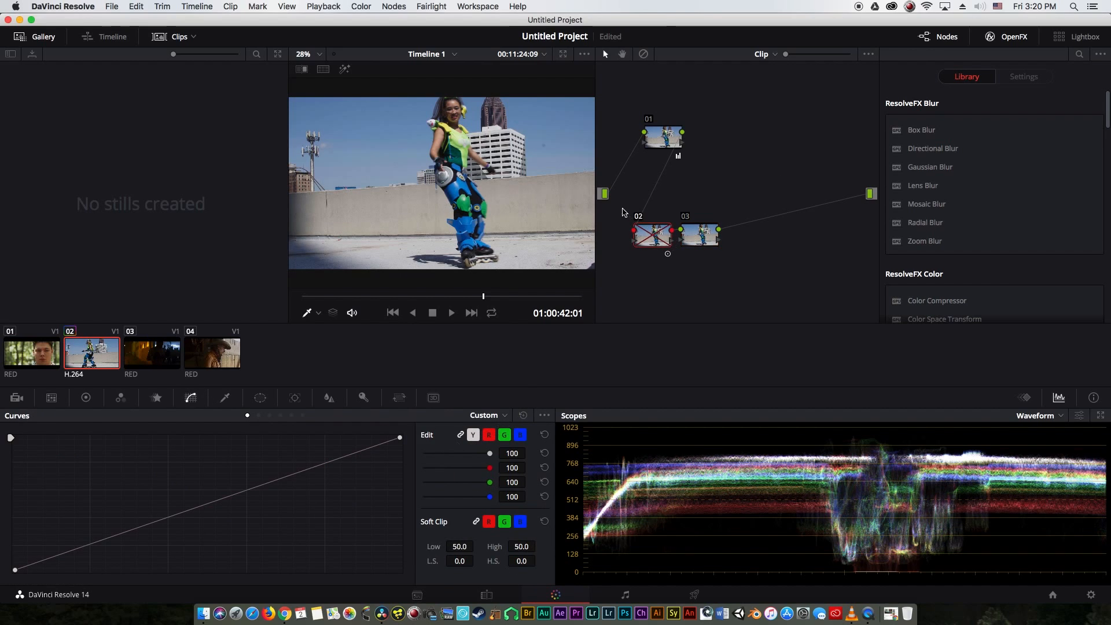
left_click(635, 216)
left_click_drag(694, 234, 705, 236)
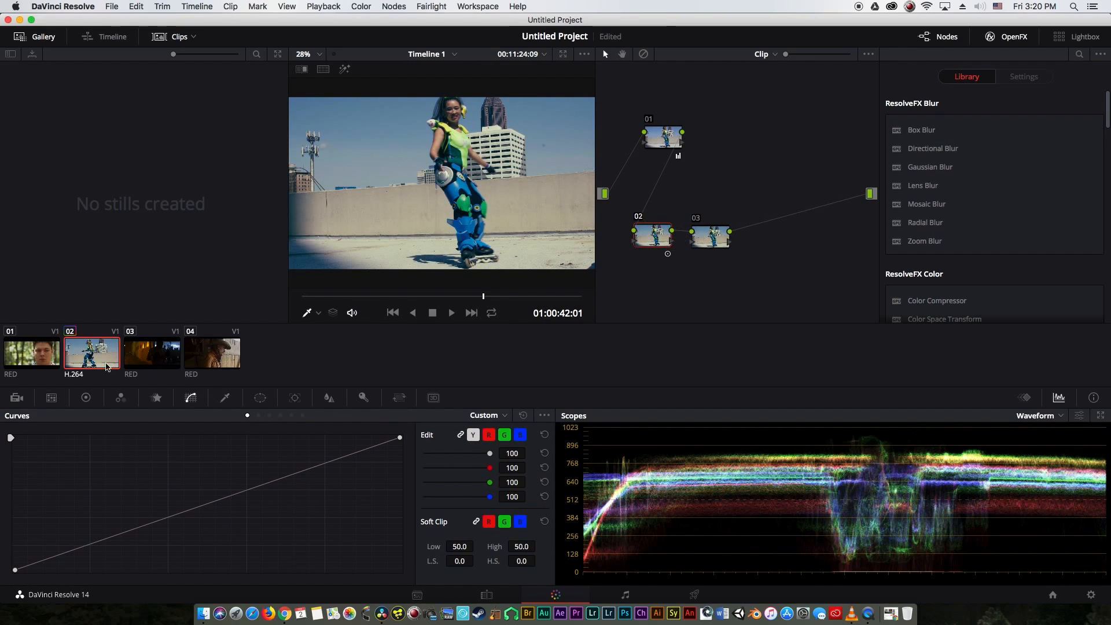
Shift node 02's shadows to about -0.14, 0.03, 0.12 with Low Range 0.529, and compare the node off and on full screen.
left_click(86, 398)
left_click_drag(60, 492, 66, 502)
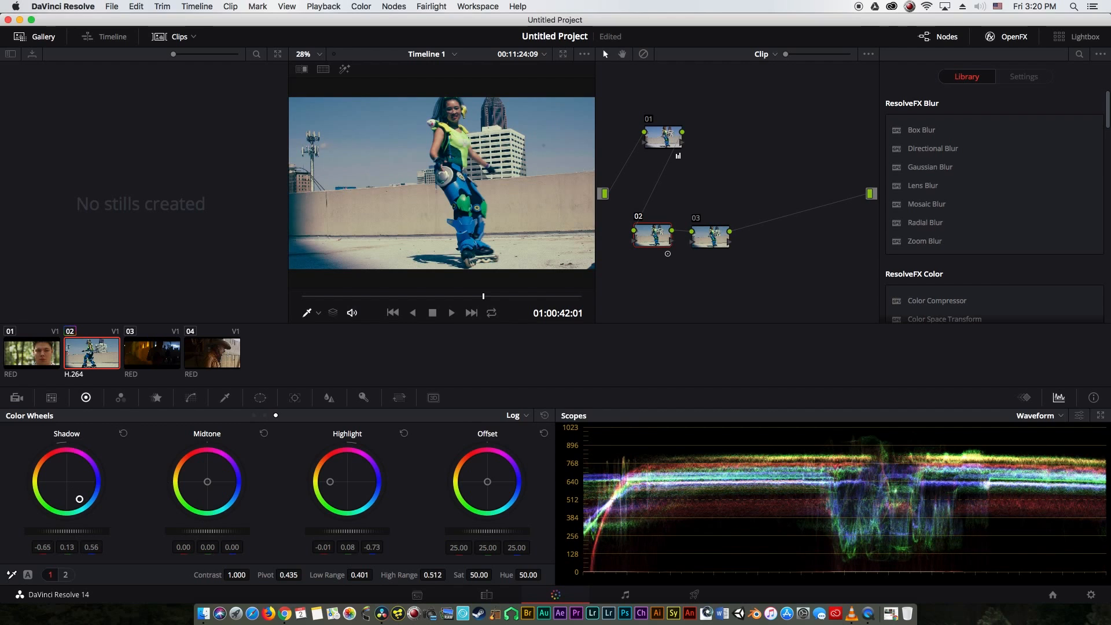
mouse_move(75, 492)
left_mouse_down()
mouse_move(80, 501)
mouse_move(68, 485)
mouse_move(74, 492)
left_mouse_up()
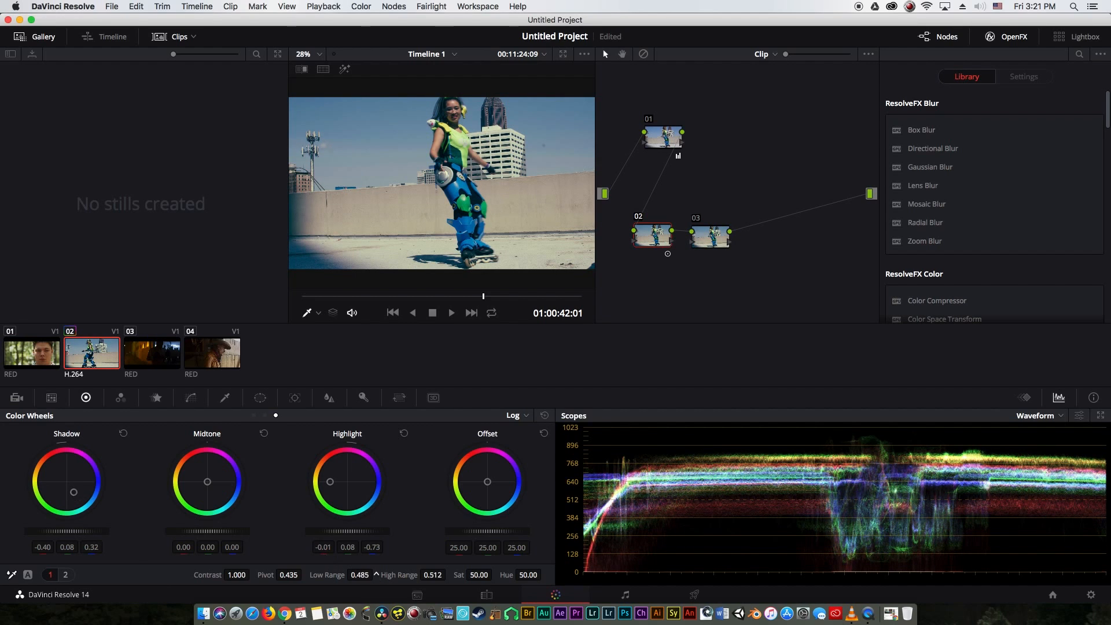
left_click_drag(376, 574, 382, 574)
left_click_drag(71, 488, 69, 489)
key("super+f")
key("super+d")
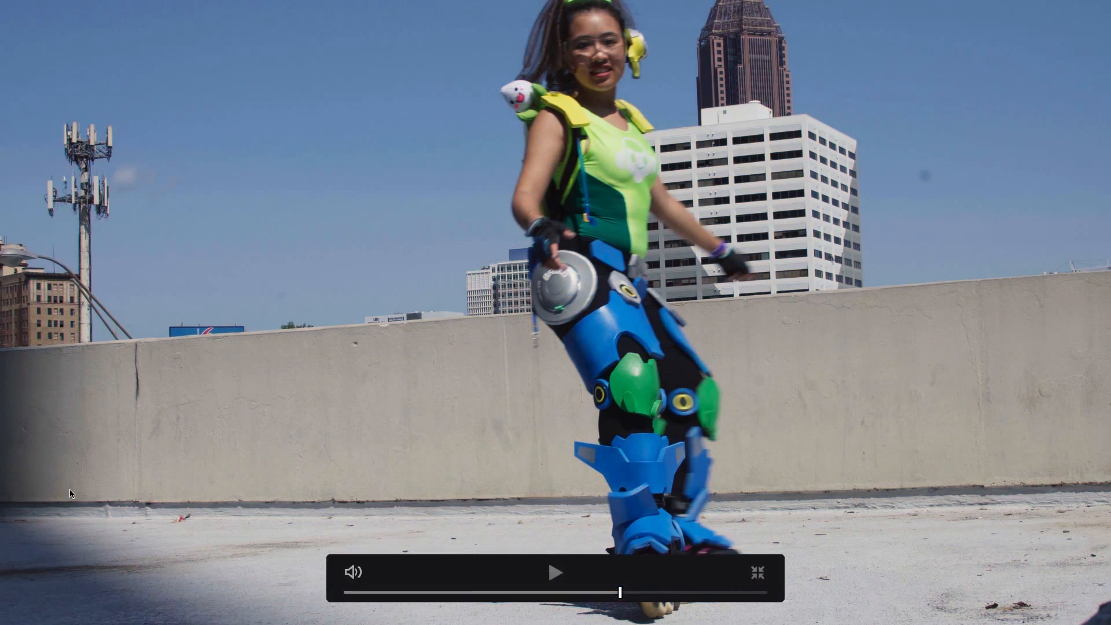
key("super+d")
key("super+f")
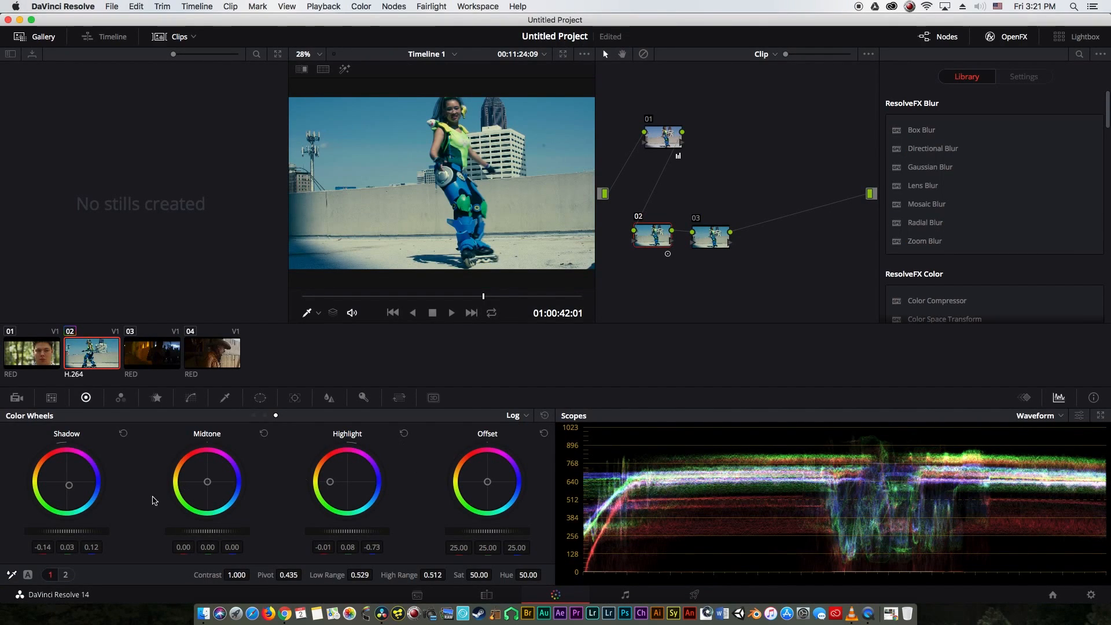
Ease node 02's shadows to about -0.09, 0.01, 0.10 and check the image full screen.
left_click_drag(69, 484, 69, 487)
key("super+f")
key("super+f")
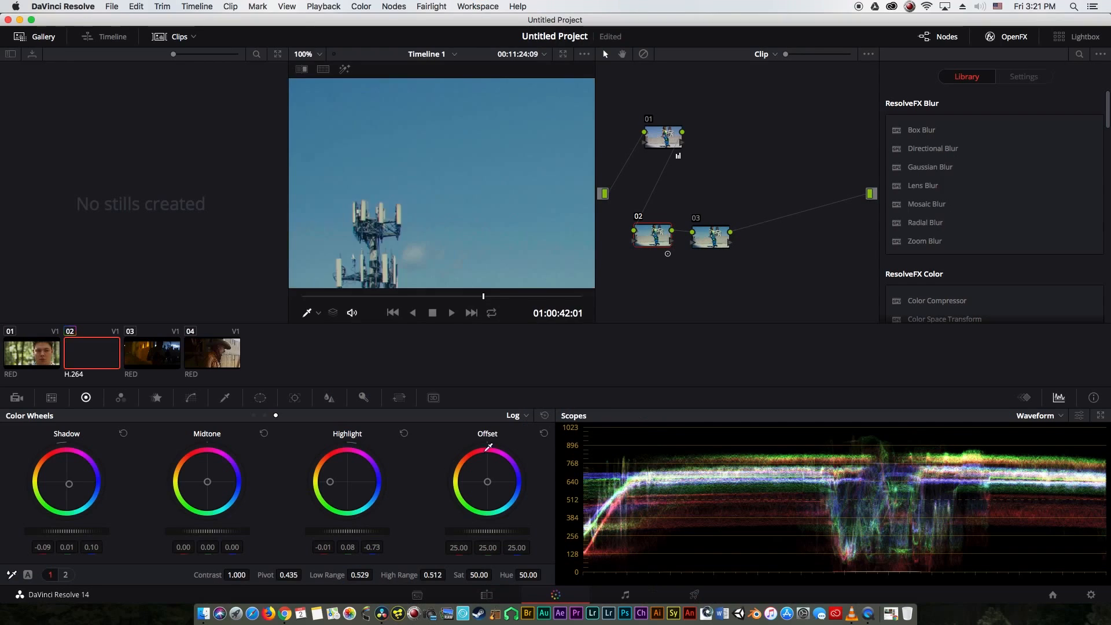
Set node 02's High Range to 0.408, reduce the highlight tint to about -0.03, 0.04, -0.31, and check it full screen.
left_click_drag(449, 575, 449, 575)
left_click_drag(328, 477, 338, 478)
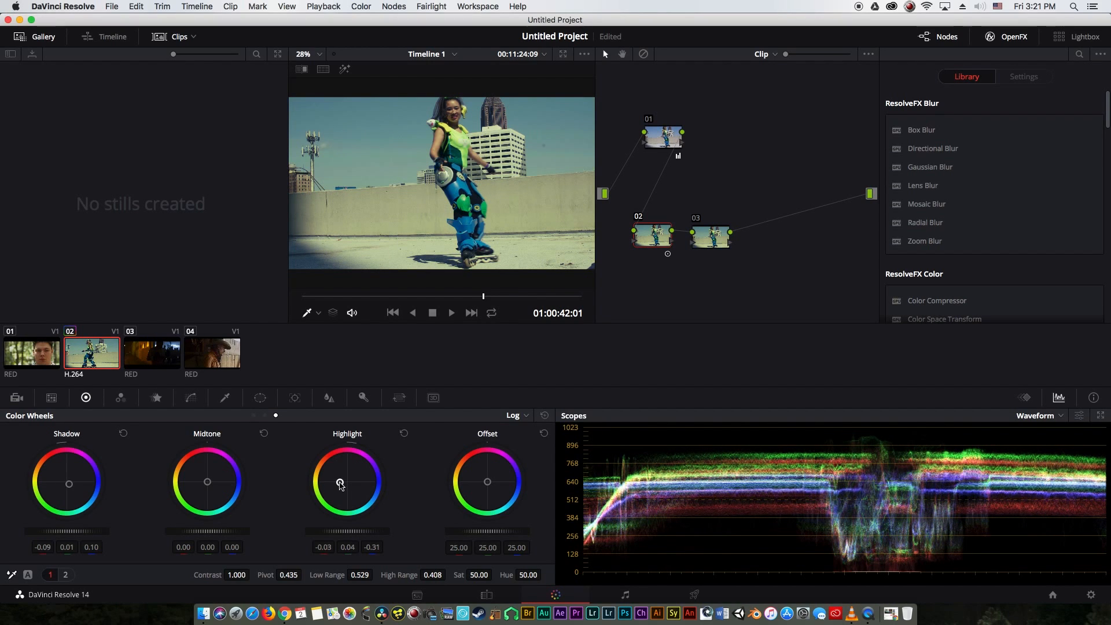
key("super+f")
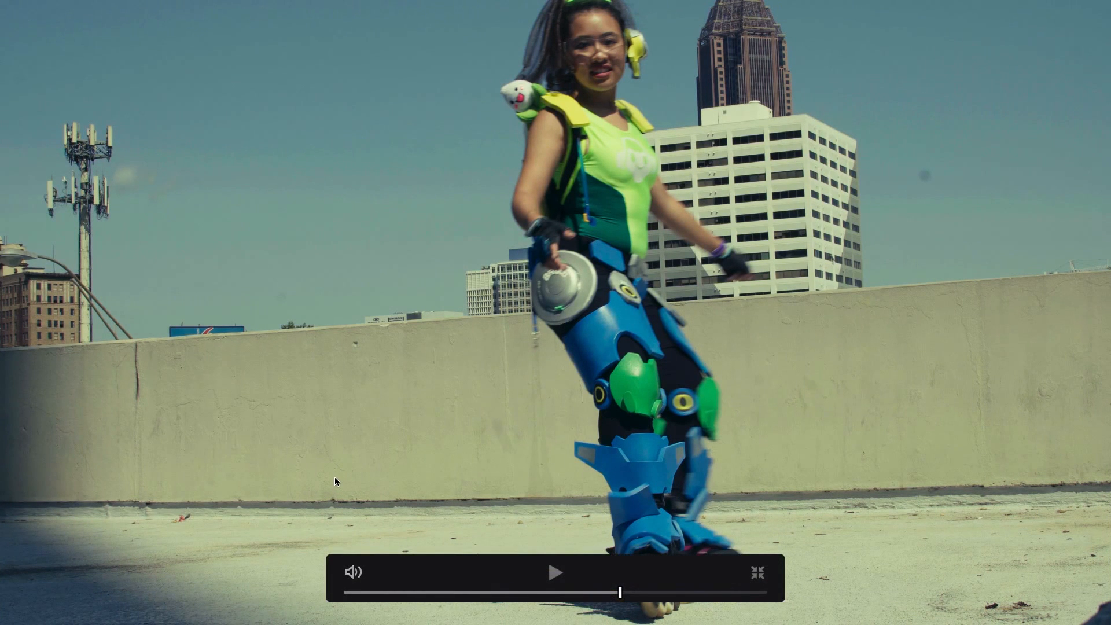
key("super+f")
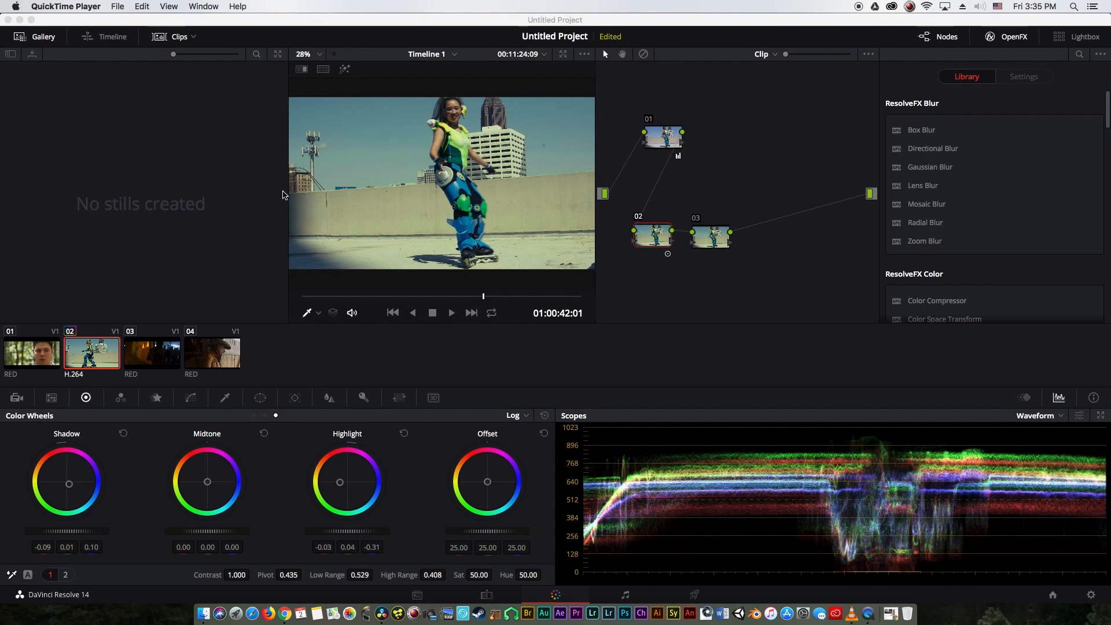
left_click_drag(650, 233, 648, 227)
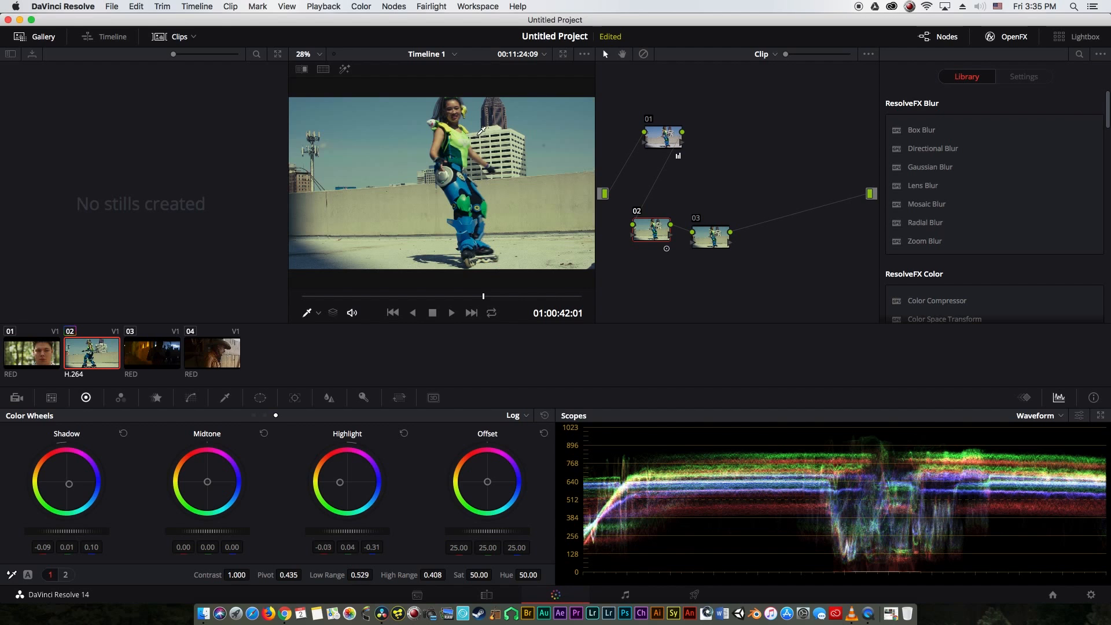
key("super+f")
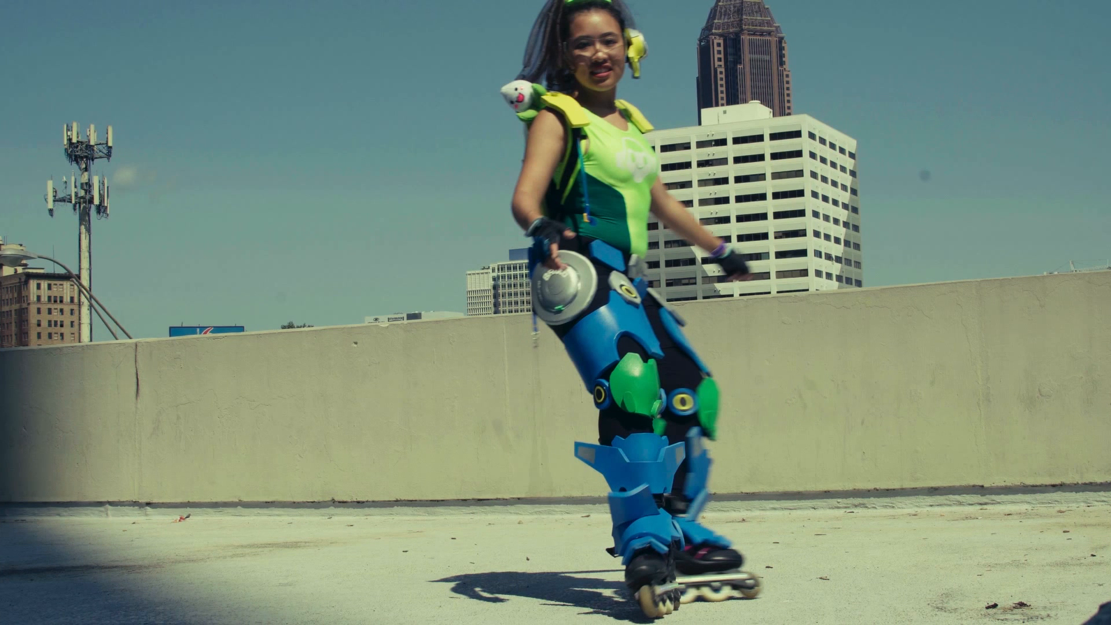
key("super+f")
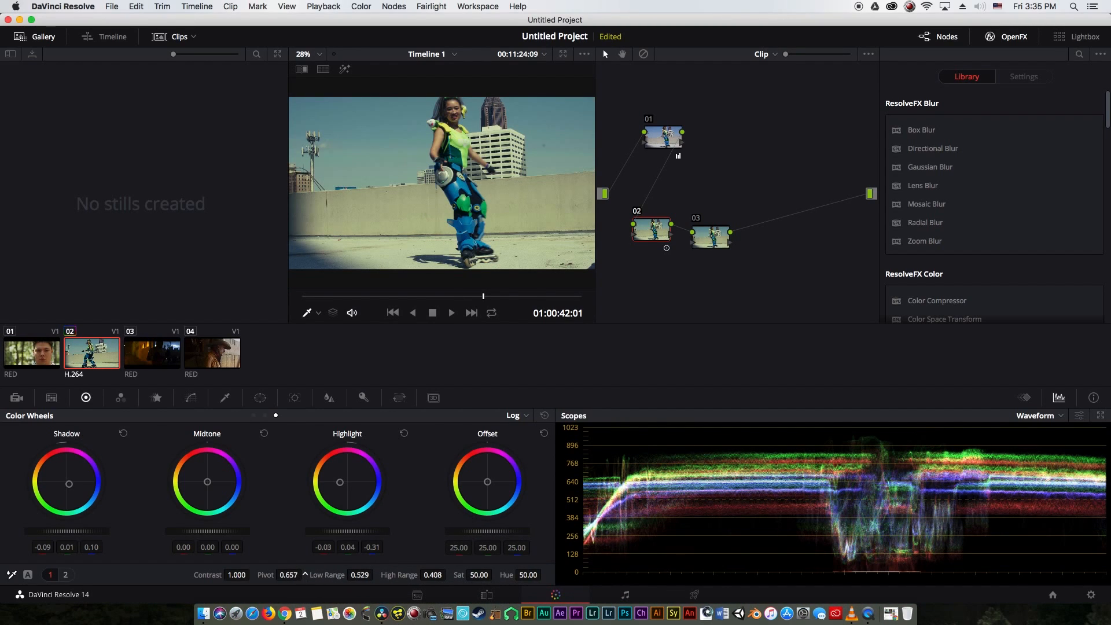
Test node 02's pivot at 1.000, shift the shadows to about -0.29, 0.03, 0.46, and set Pivot to 0.
left_click_drag(300, 574, 333, 574)
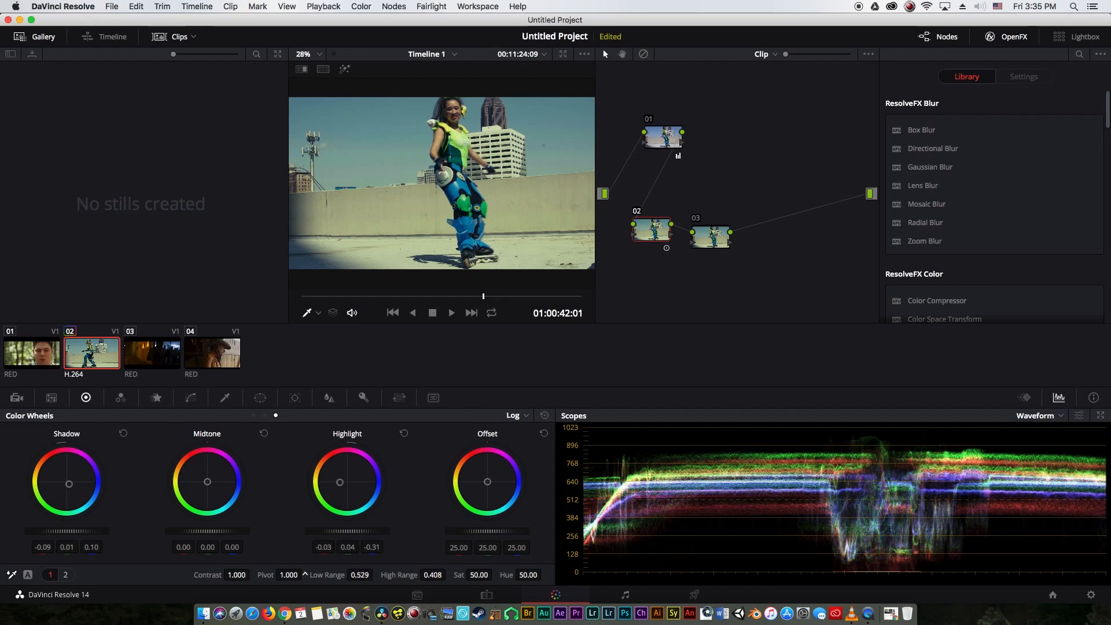
left_click_drag(73, 490, 80, 494)
left_click_drag(300, 574, 274, 574)
double_click(292, 574)
type("0")
key("Return")
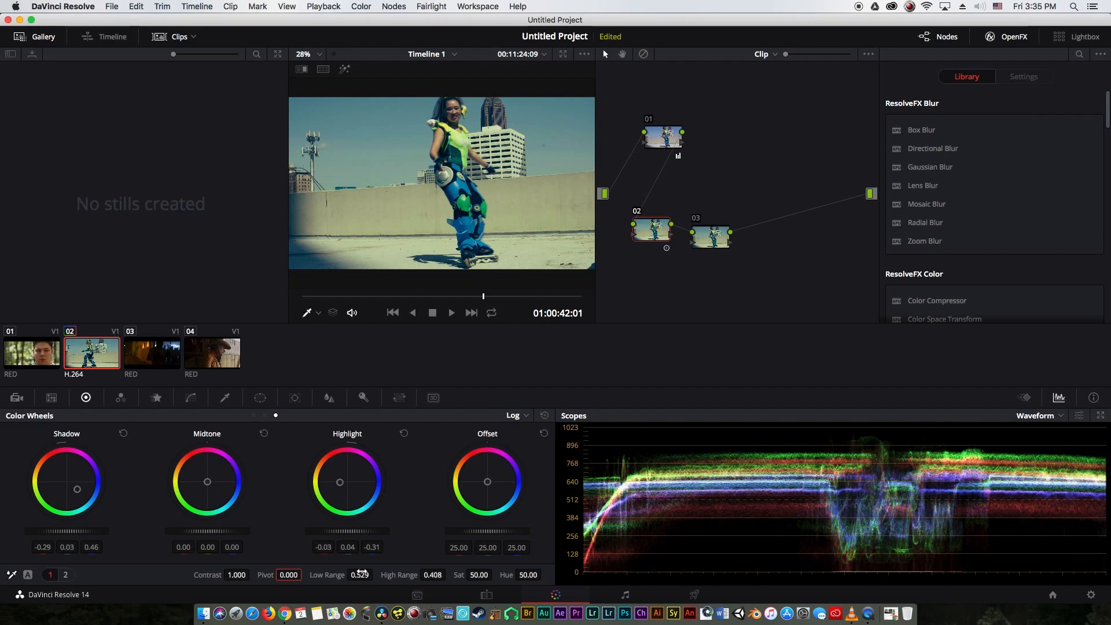
Set node 02's Low Range to 1.000 and High Range to 0.424, with shadows at about -0.24, 0.02, 0.36.
mouse_move(376, 575)
left_mouse_down()
mouse_move(360, 575)
mouse_move(376, 574)
left_mouse_up()
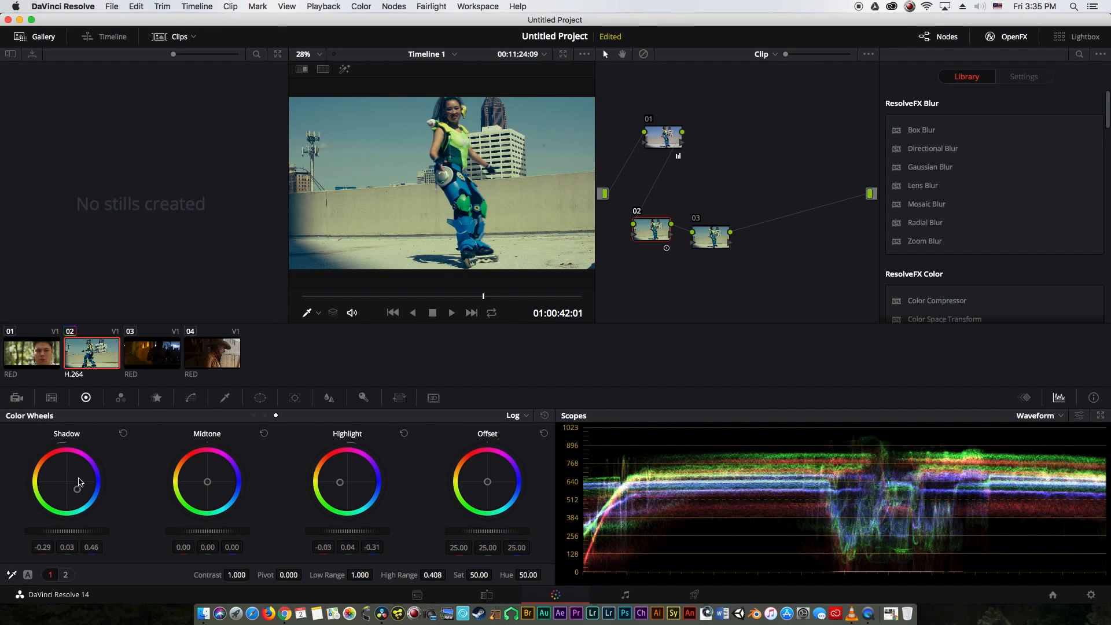
left_click_drag(78, 489, 75, 488)
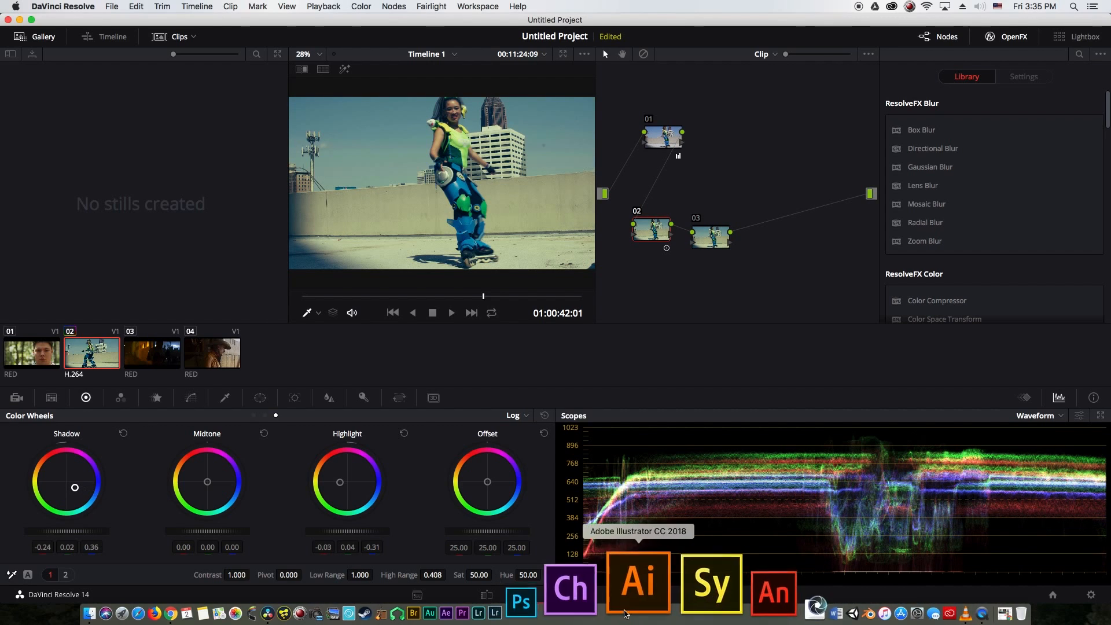
mouse_move(433, 575)
left_mouse_down()
mouse_move(449, 574)
mouse_move(437, 574)
left_mouse_up()
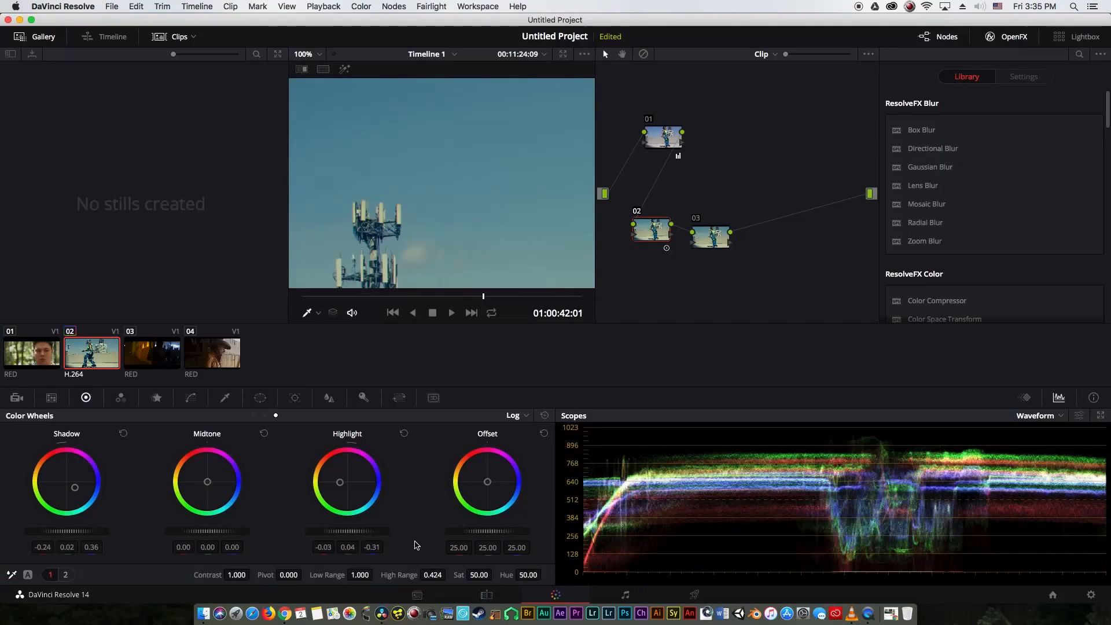
Push node 02's highlights to about -0.03, 0.08, -0.73 and shadows to -0.55, 0.08, 0.75, with Low Range 0.362 and High Range 0.458.
left_click_drag(331, 485, 330, 485)
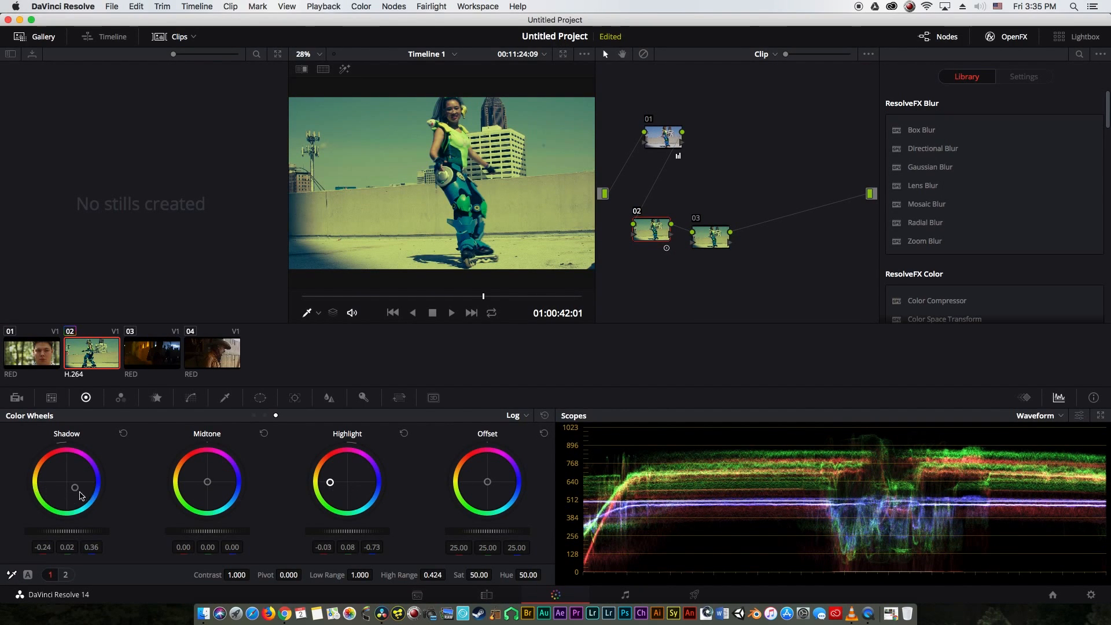
left_click_drag(79, 492, 84, 496)
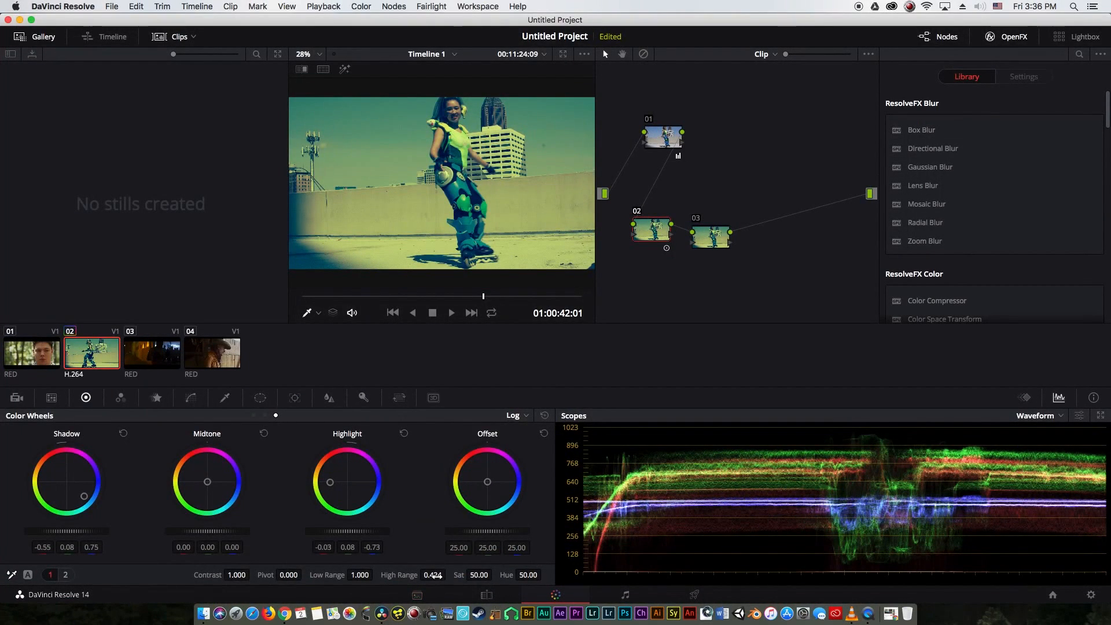
left_click_drag(433, 575, 438, 578)
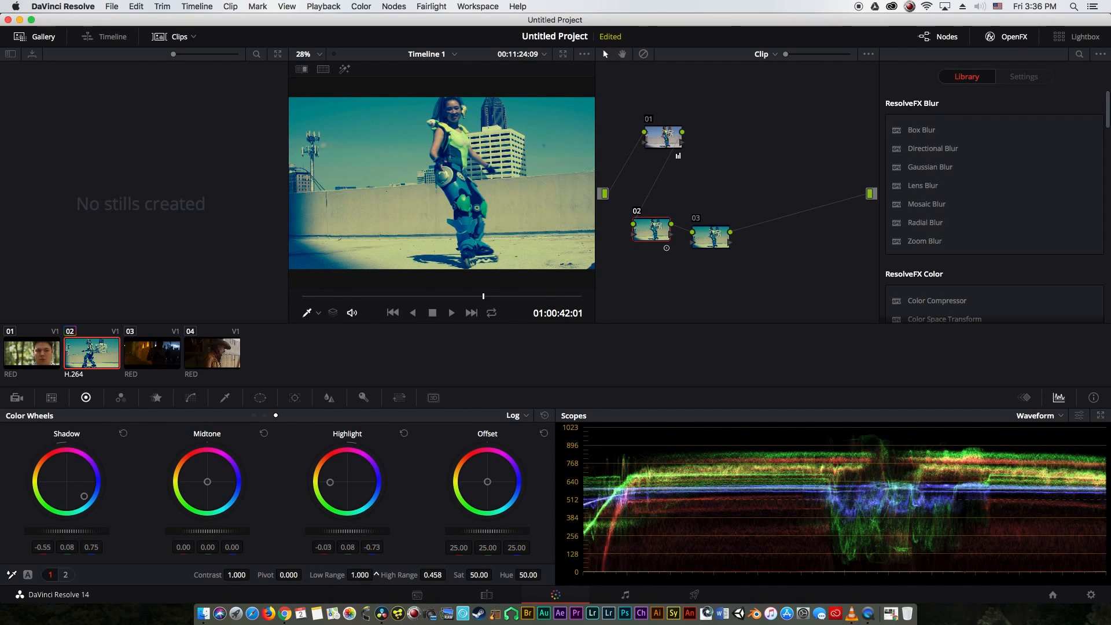
mouse_move(359, 575)
left_mouse_down()
mouse_move(330, 575)
mouse_move(350, 575)
left_mouse_up()
left_click_drag(449, 576, 449, 573)
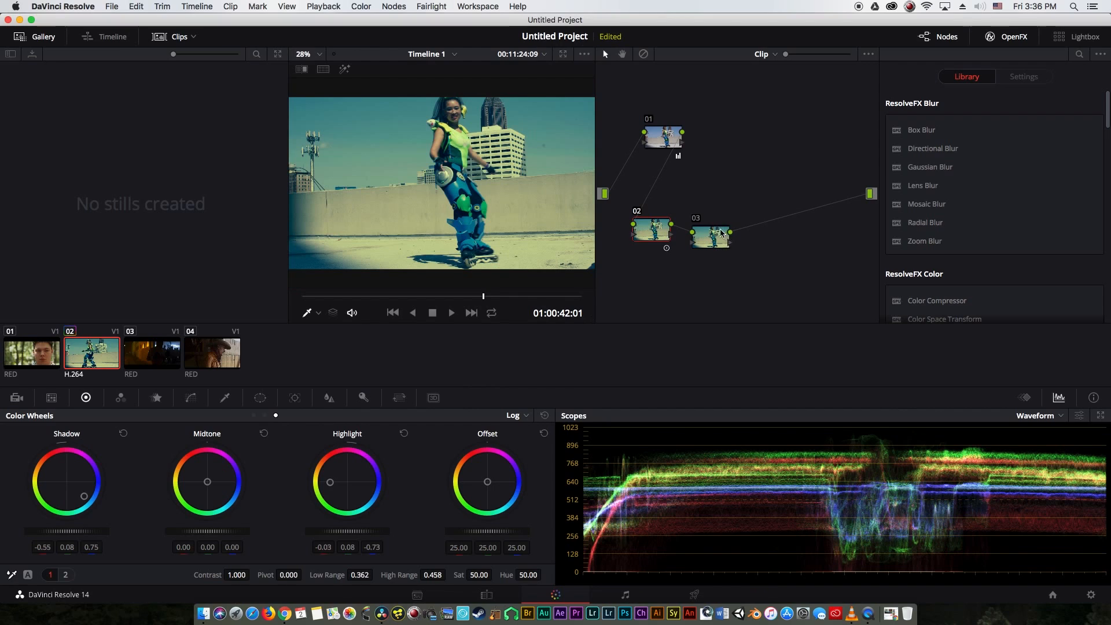
Select node 03 and show its Hue Vs Hue curve.
left_click(733, 236)
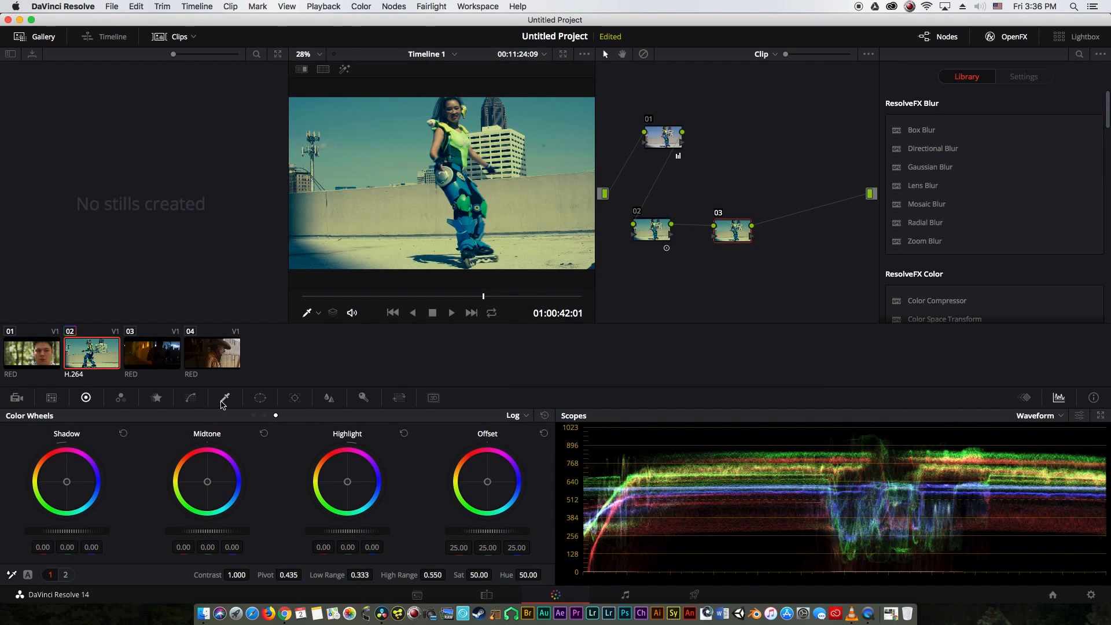
left_click(191, 397)
left_click(258, 416)
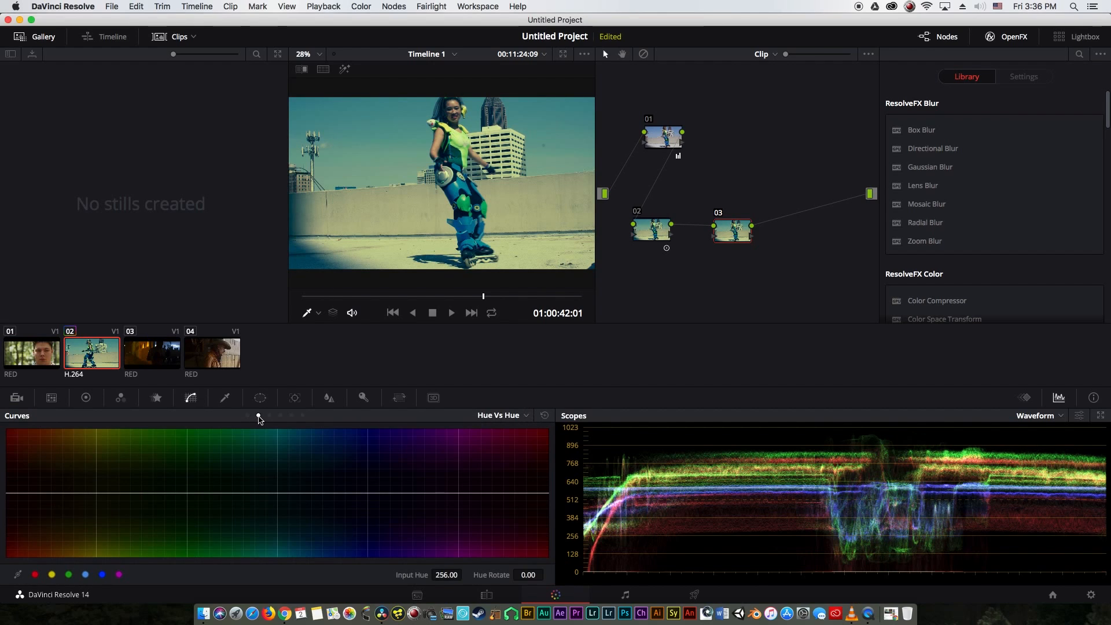
Switch the scope to a vectorscope with 2x zoom and raise its trace brightness to about the middle.
left_click(1042, 415)
left_click(1061, 458)
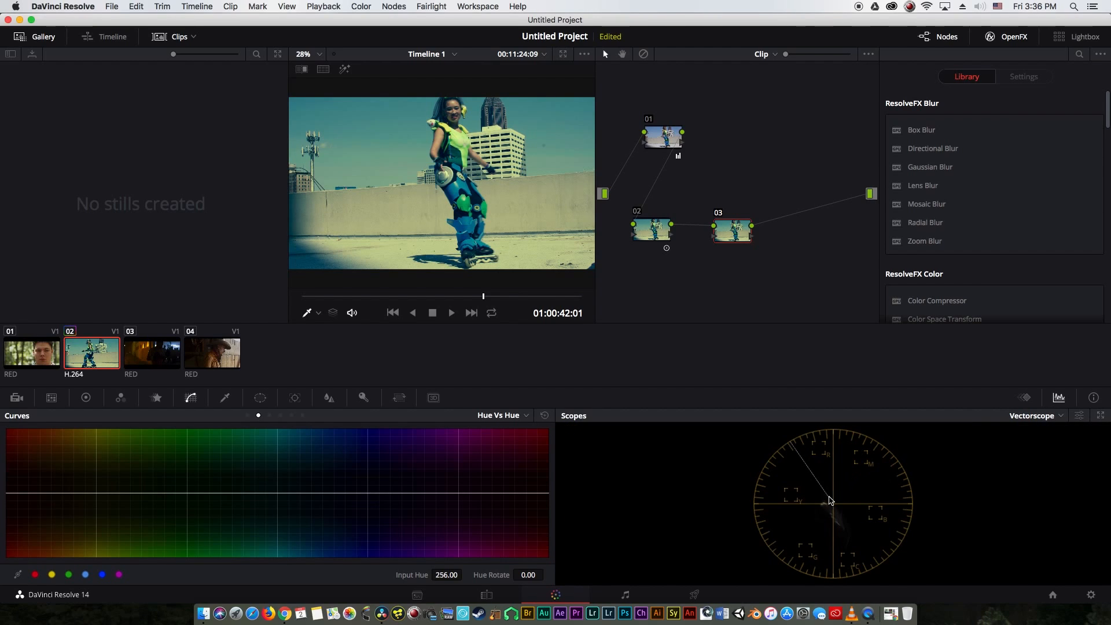
left_click(1081, 418)
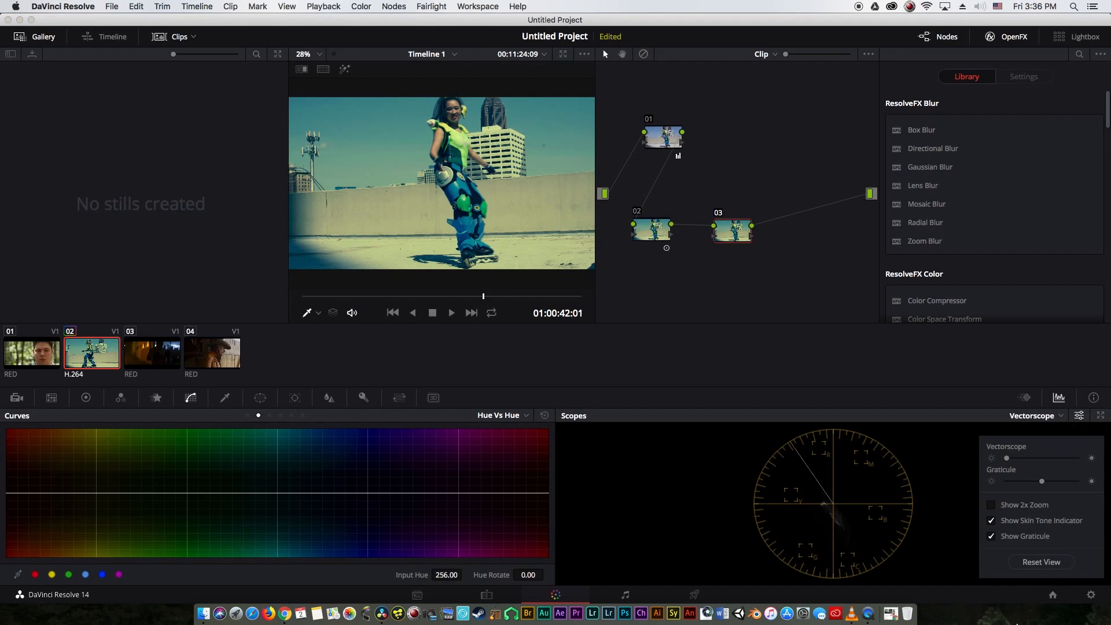
left_click(1017, 507)
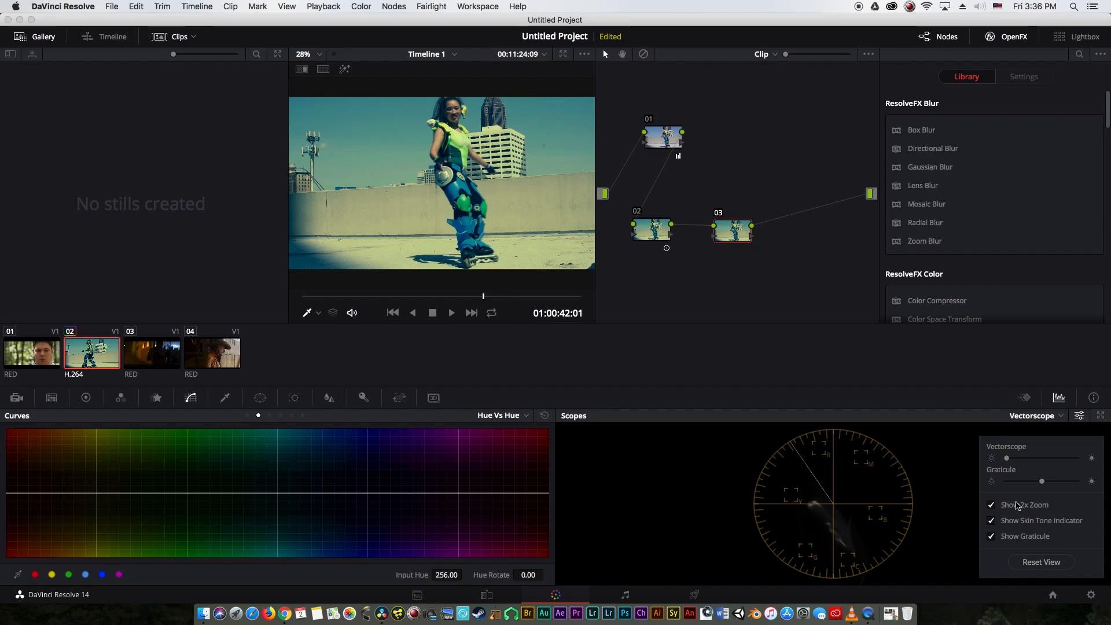
mouse_move(1018, 463)
left_mouse_down()
mouse_move(1102, 468)
mouse_move(1012, 460)
mouse_move(1041, 462)
left_mouse_up()
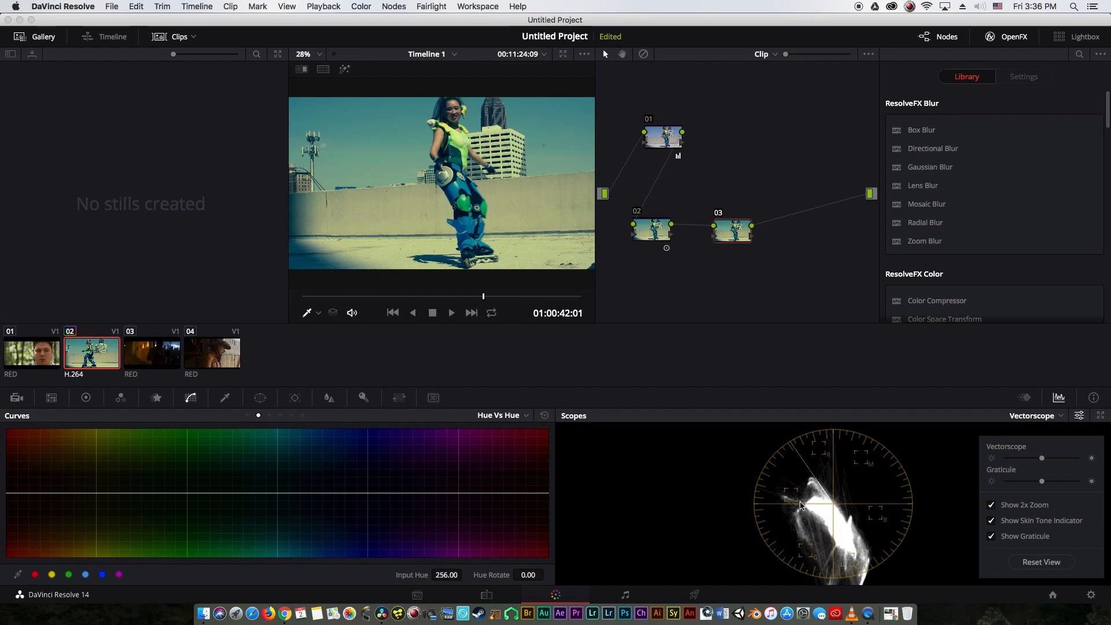
With node 03 selected, zoom in on the skater and sample her skin tone to add points to the Hue Vs Hue curve.
left_click(734, 229)
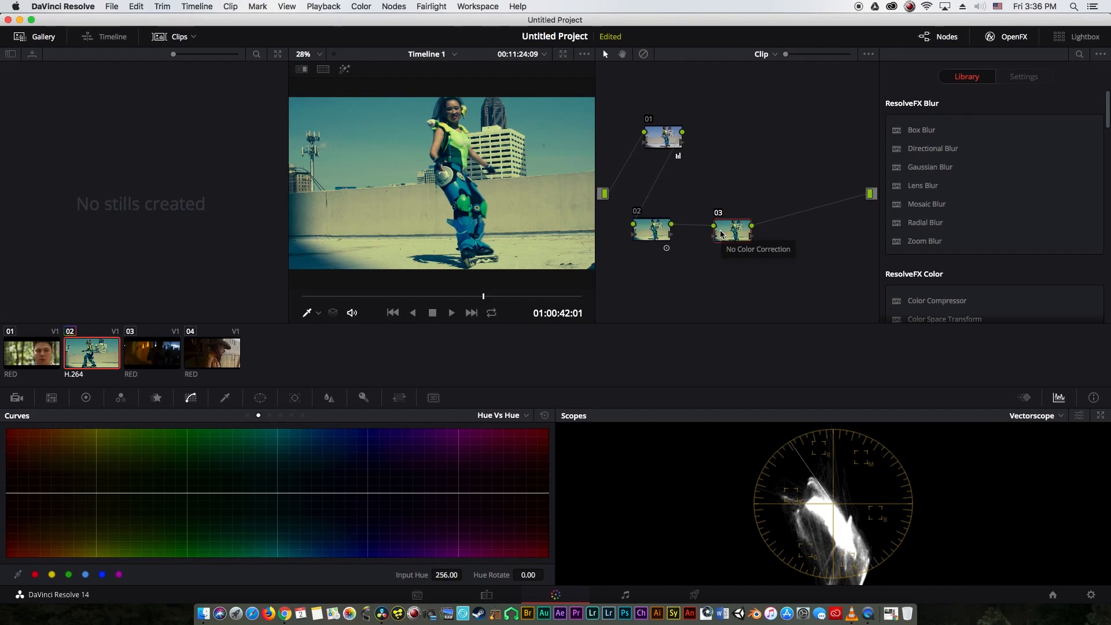
scroll(489, 194, "up", 3)
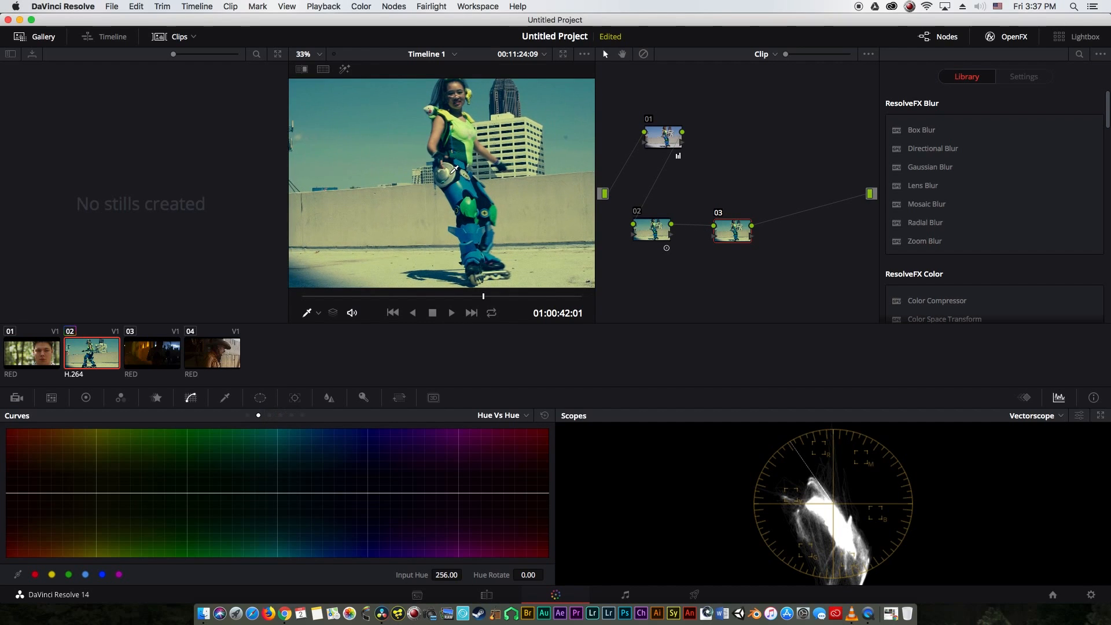
left_click(318, 313)
left_click(335, 346)
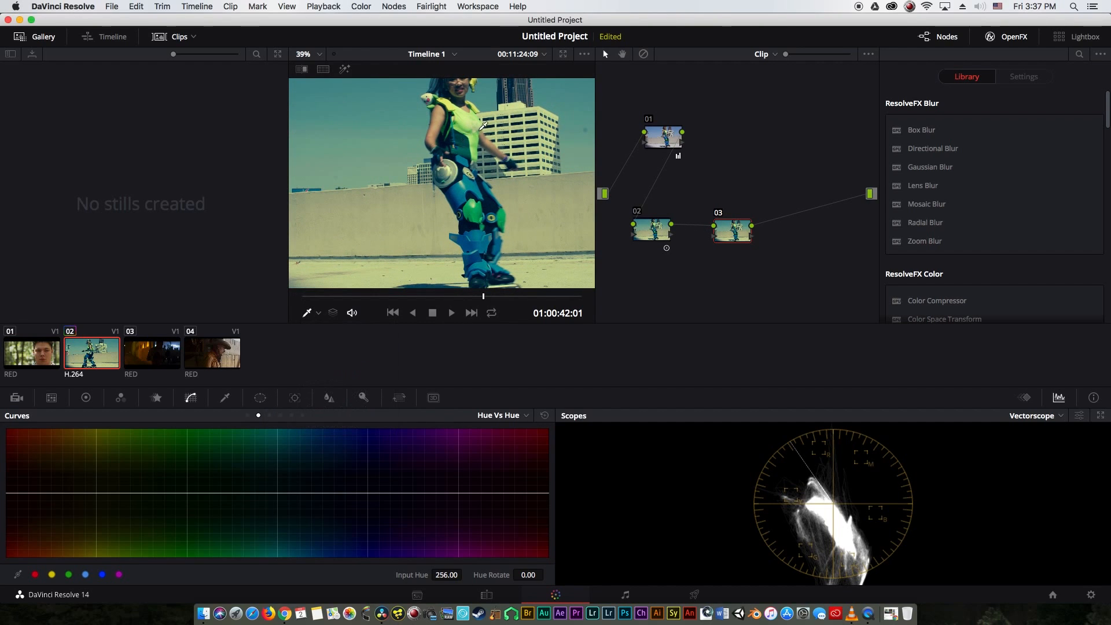
scroll(472, 177, "up", 4)
scroll(472, 177, "up", 2)
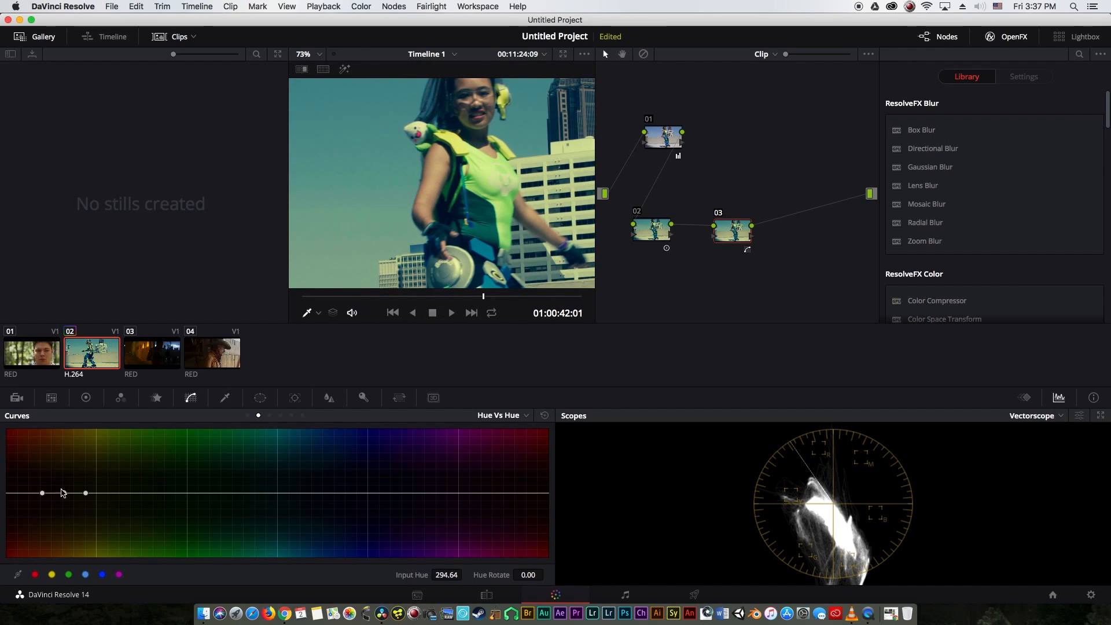
Fit the image in the viewer and shift the middle skin-tone curve point to input hue 287.44 with hue rotate about 8.04.
left_click(319, 54)
left_click(307, 74)
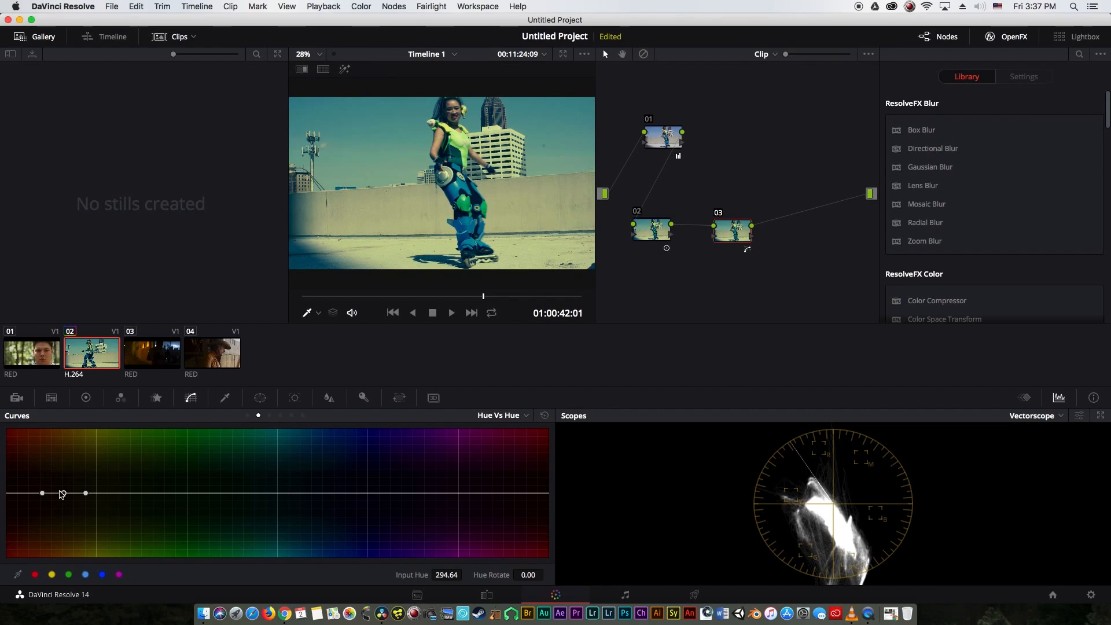
mouse_move(64, 495)
left_mouse_down()
mouse_move(55, 507)
mouse_move(53, 493)
left_mouse_up()
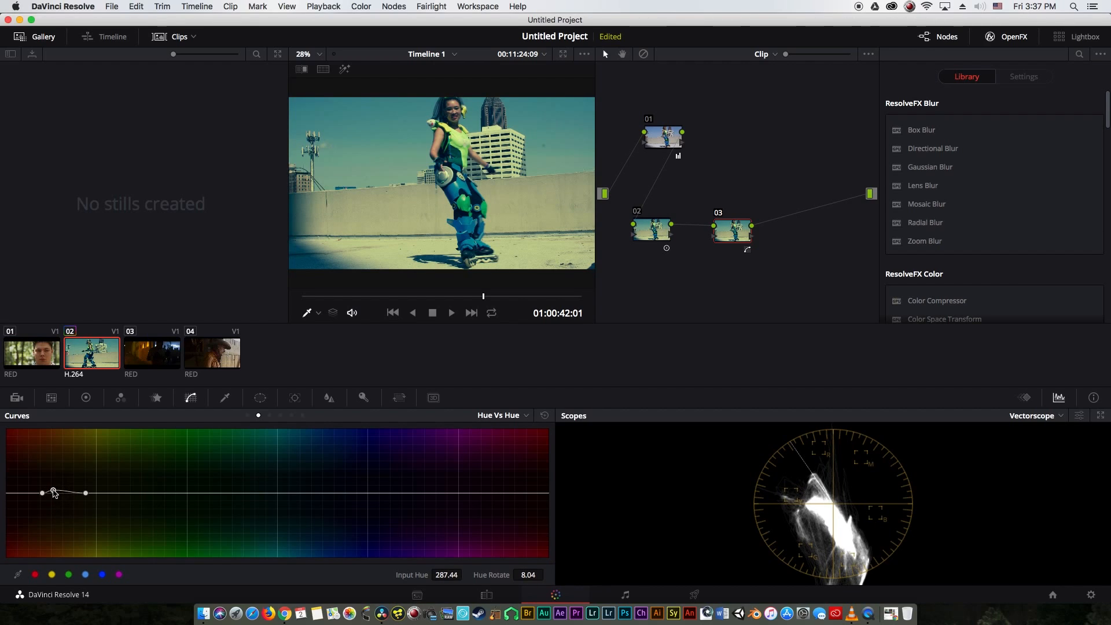
Shift the outer skin-tone curve point on the yellow side to input hue 310.82 with hue rotate about -4.82.
left_click_drag(85, 492, 87, 497)
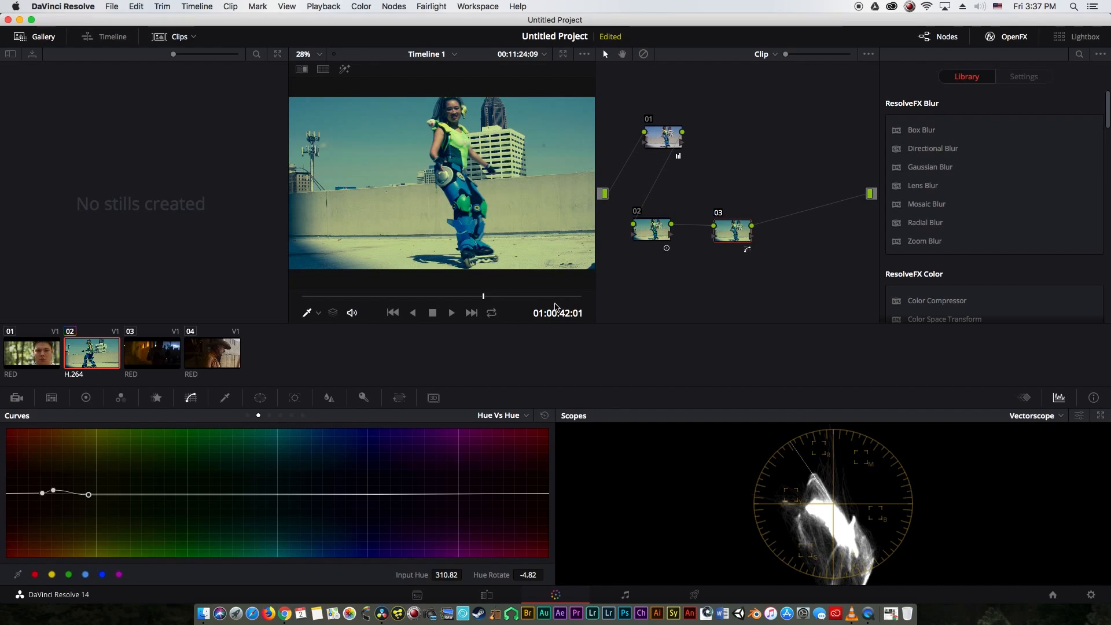
Delete all three nodes from the skater clip's grade and show the Log color wheels.
left_click(45, 399)
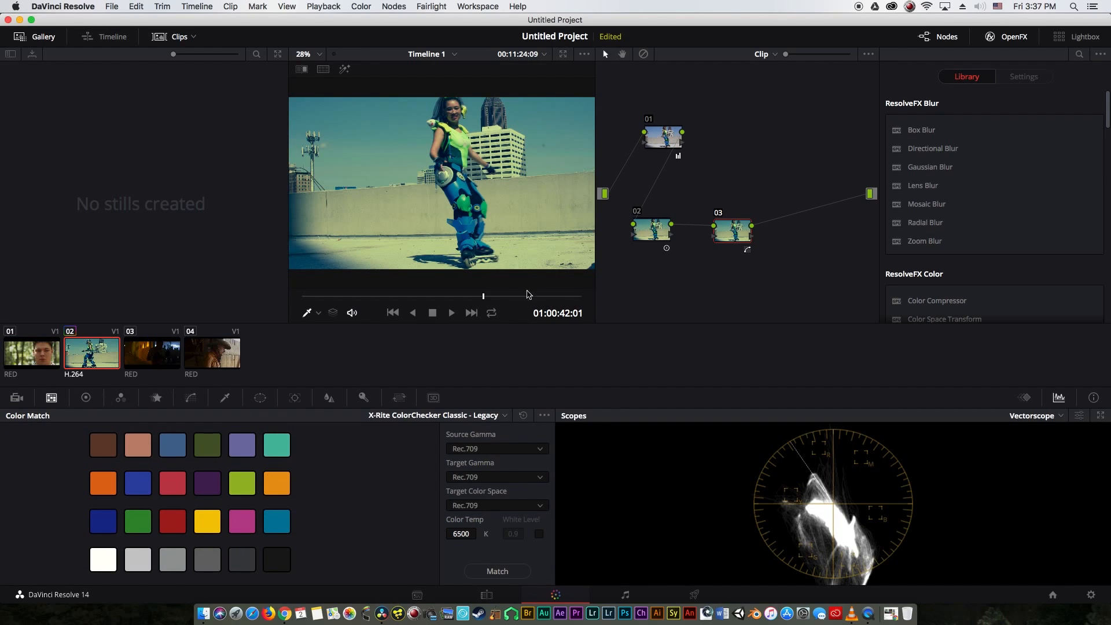
key("Delete")
key("Delete")
key("Delete")
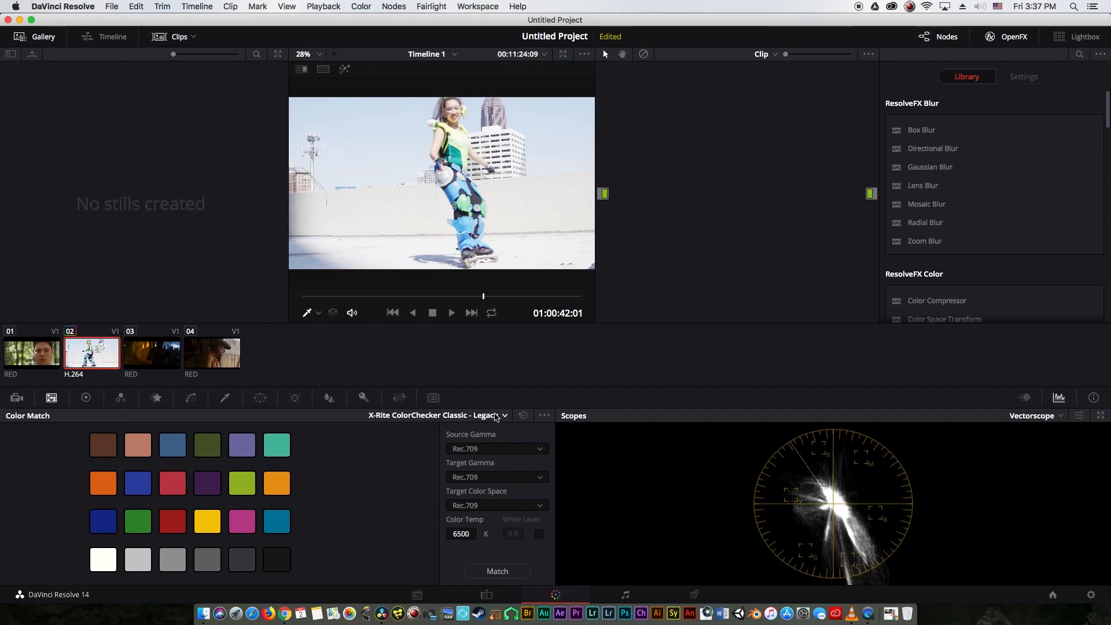
left_click(86, 398)
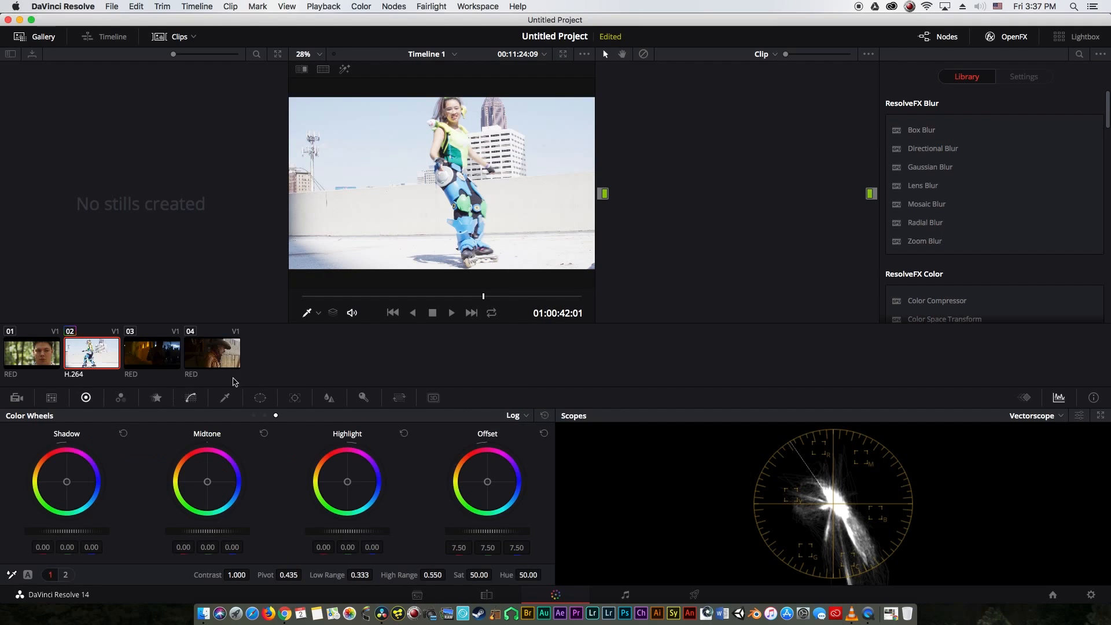
Select clip 04, turn off the vectorscope's 2x zoom and lower its trace brightness to near minimum.
left_click(317, 314)
left_click(290, 325)
left_click(217, 354)
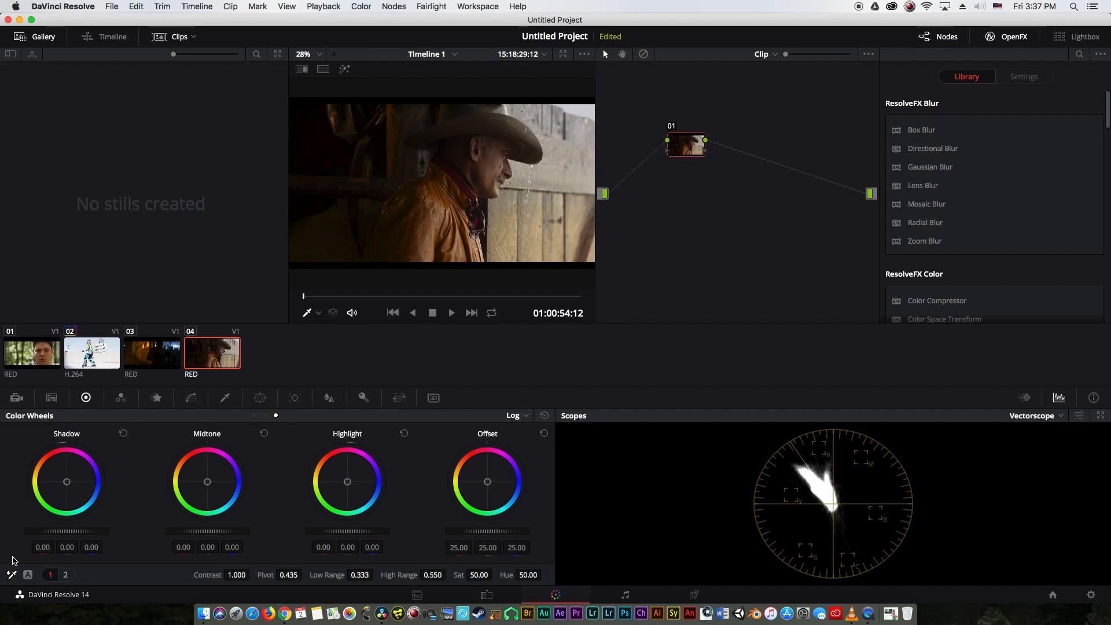
left_click(1079, 416)
left_click(992, 504)
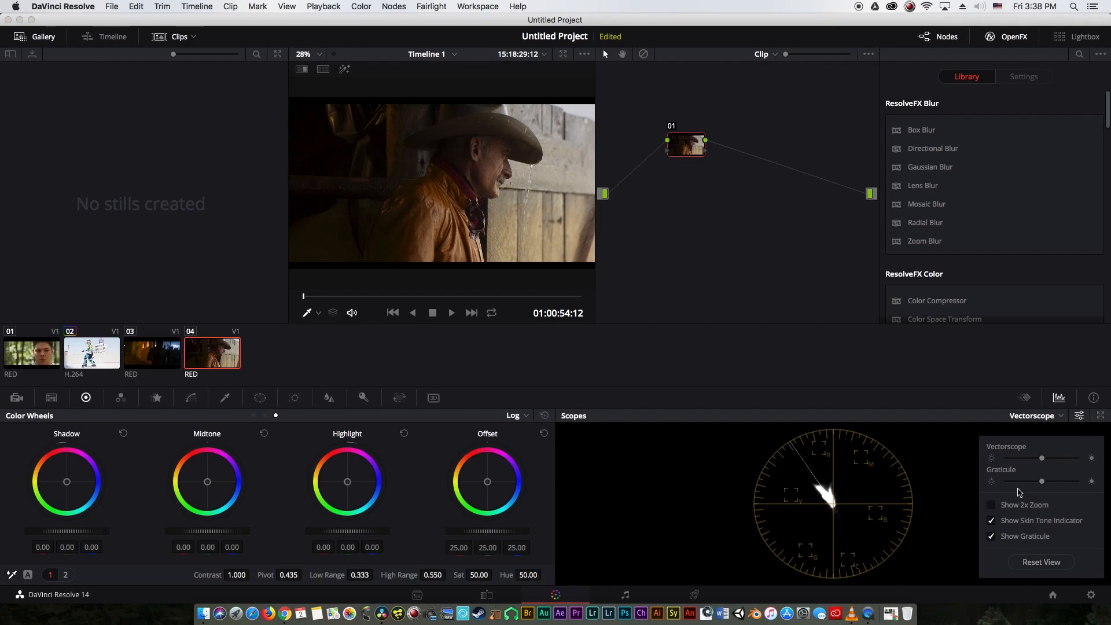
left_click_drag(1048, 459, 945, 470)
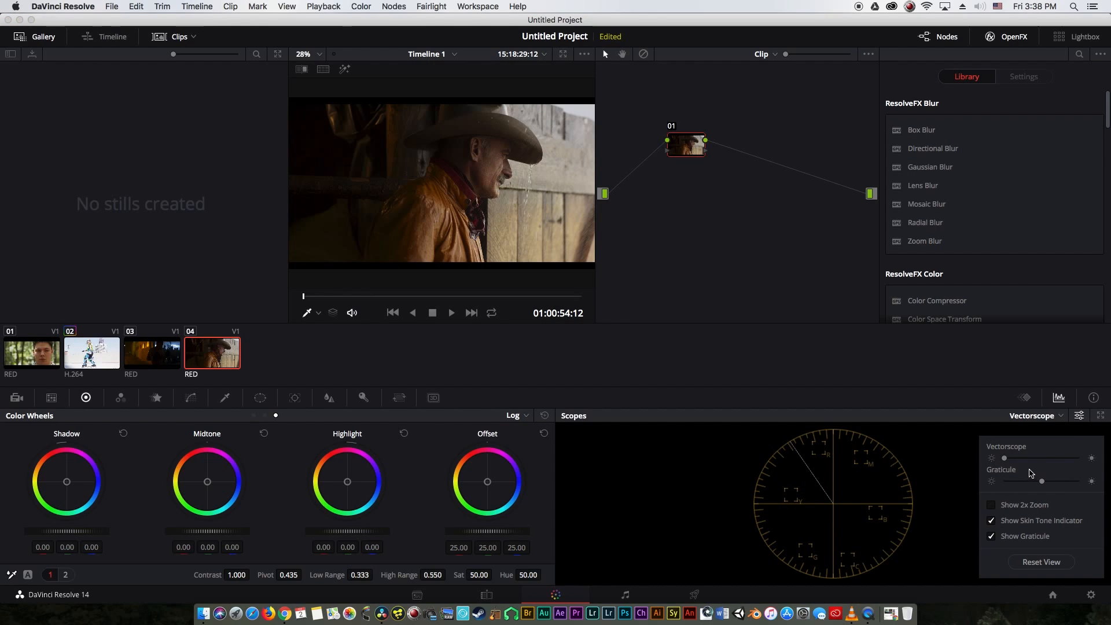
left_click(1042, 562)
left_click(991, 521)
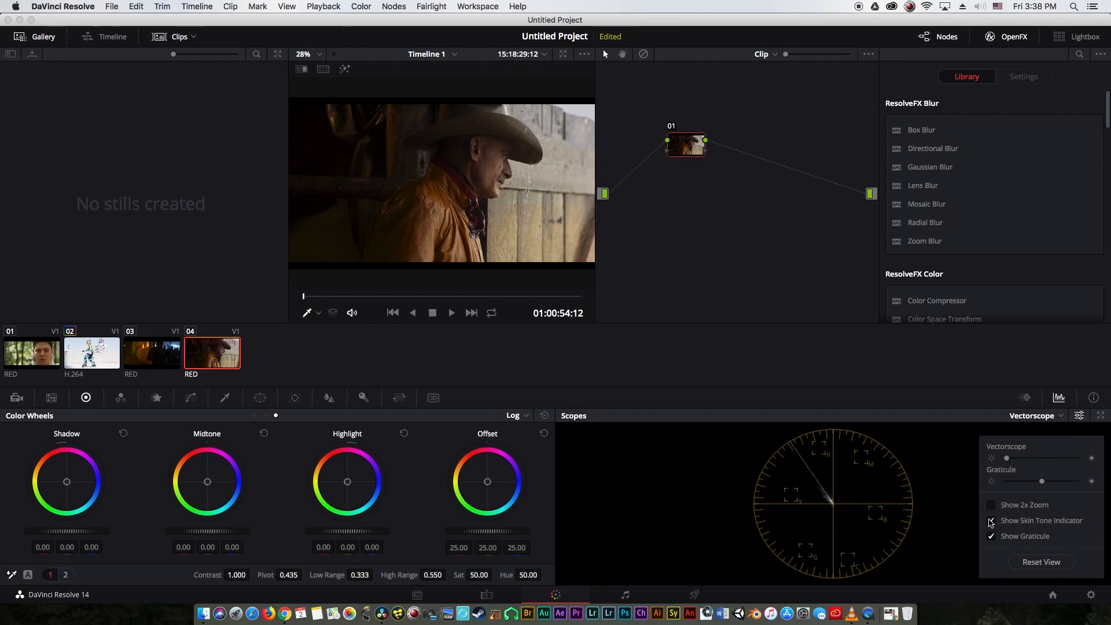
left_click(1079, 415)
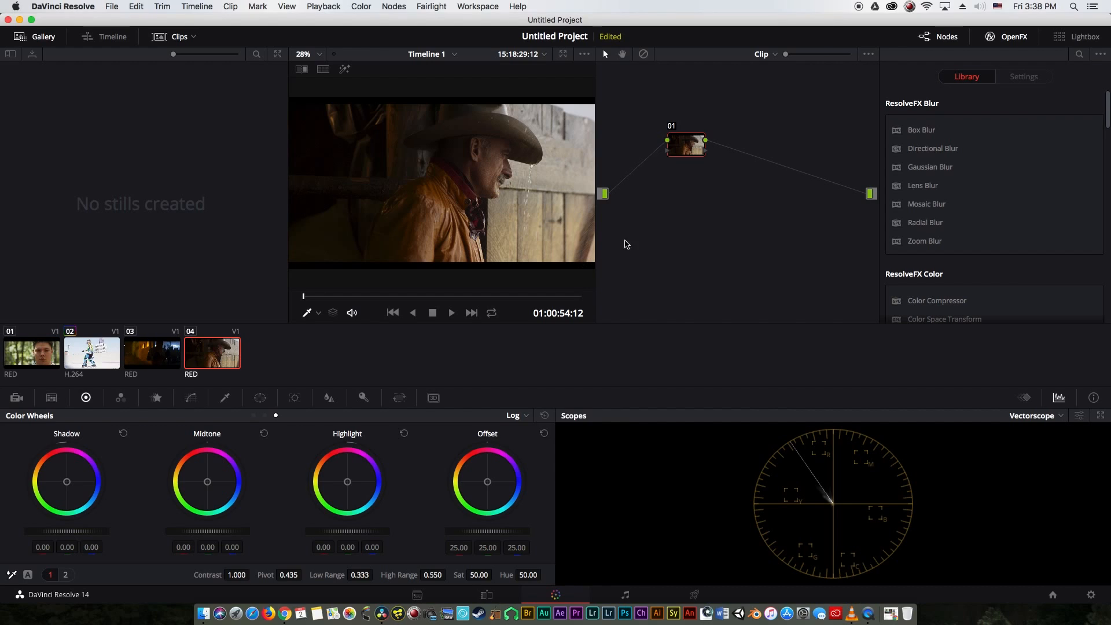
Set clip 04's Camera Raw decoding to use Clip settings and disable Apply Metadata Curves.
left_click(17, 397)
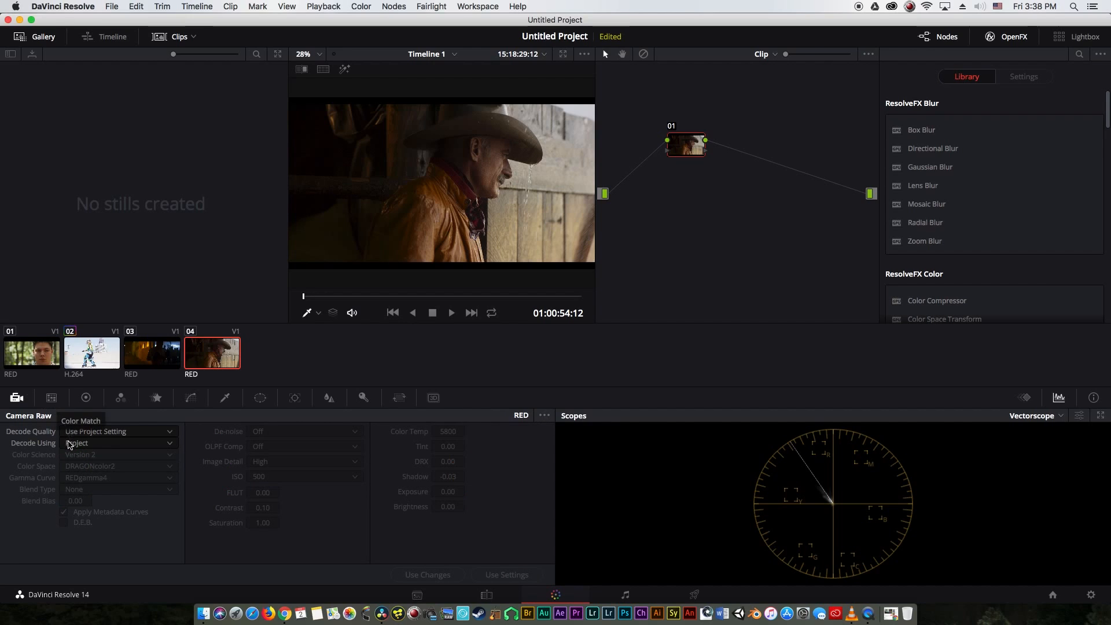
left_click(86, 444)
left_click(91, 498)
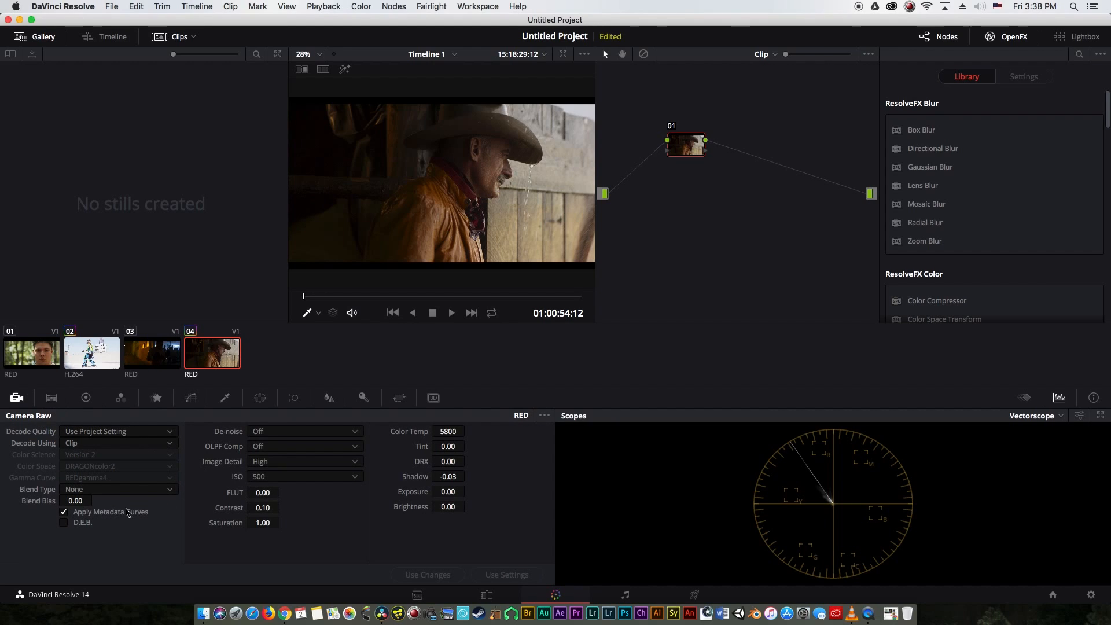
left_click(61, 516)
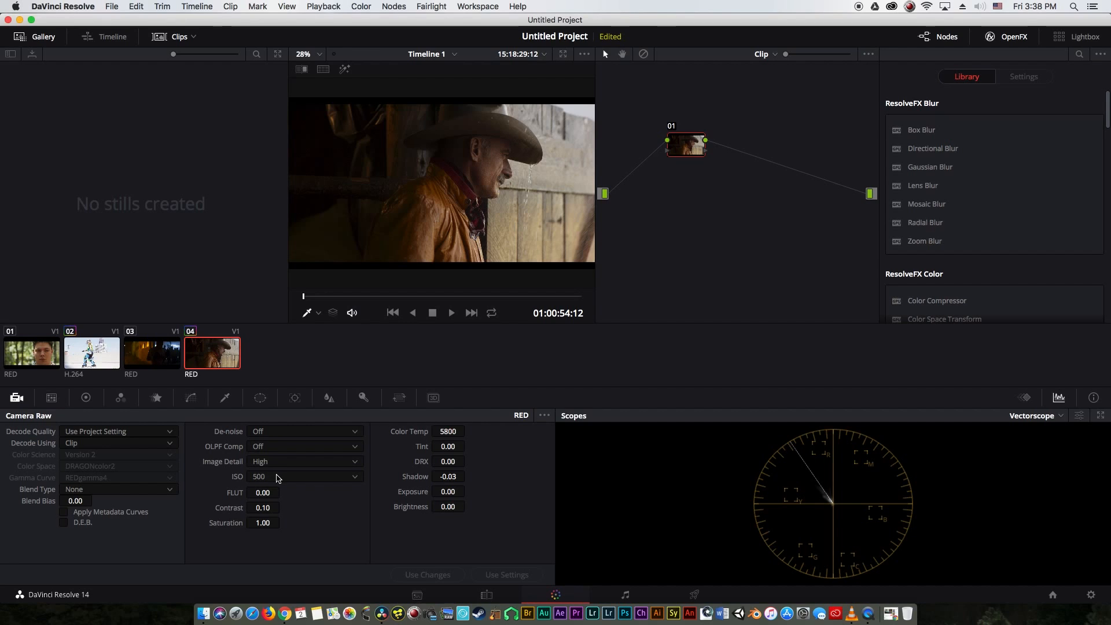
Switch the scope to Waveform and check the cowboy shot full screen.
left_click(1057, 417)
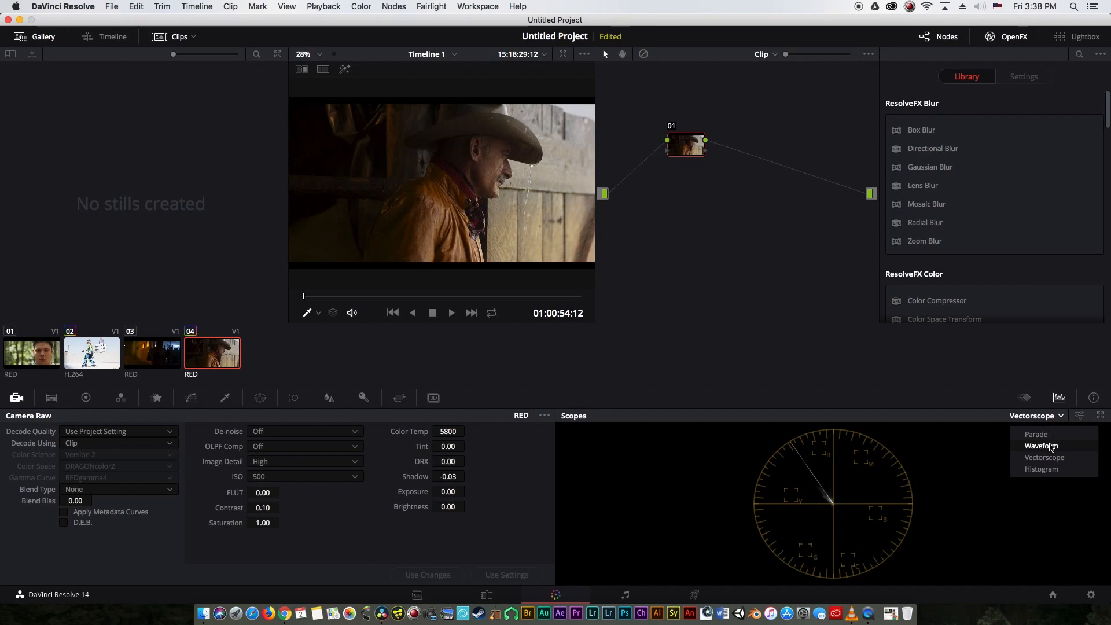
left_click(1051, 447)
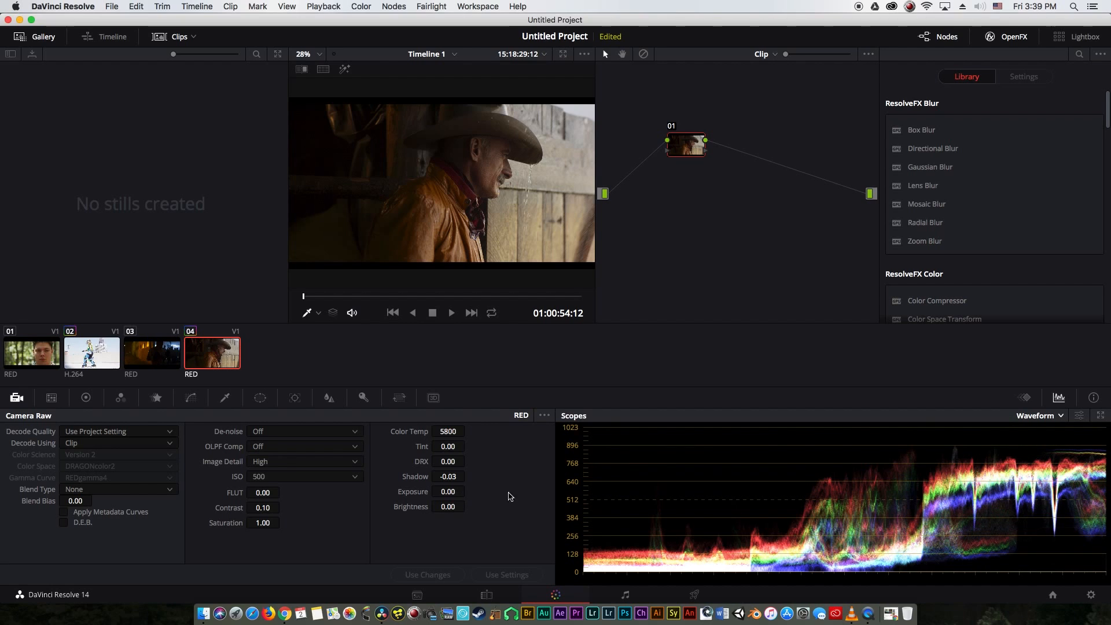
key("super+f")
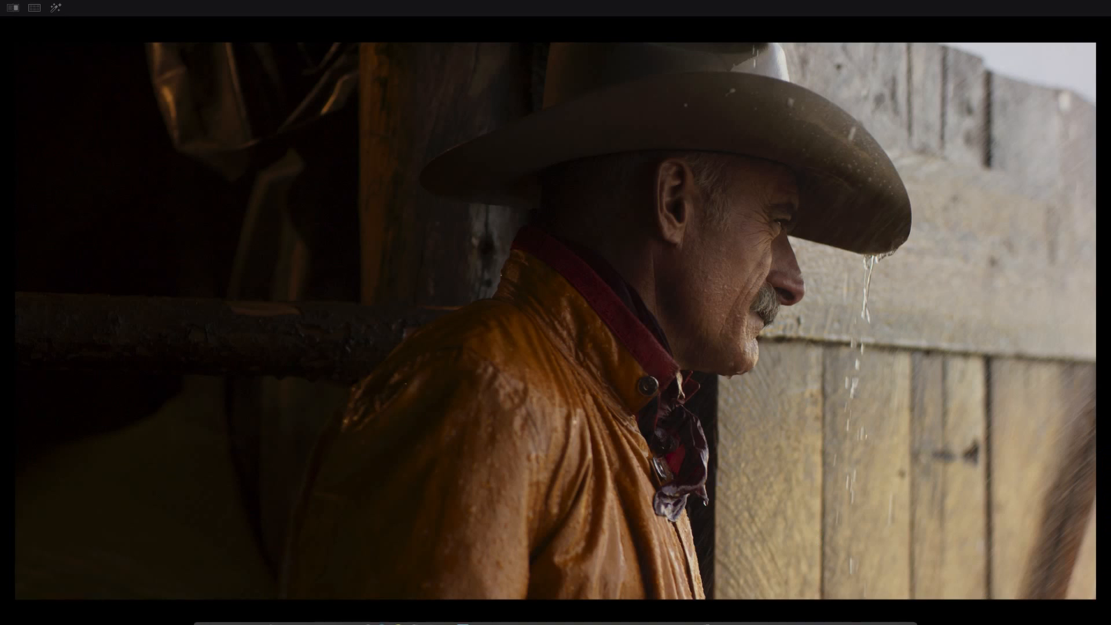
key("super+f")
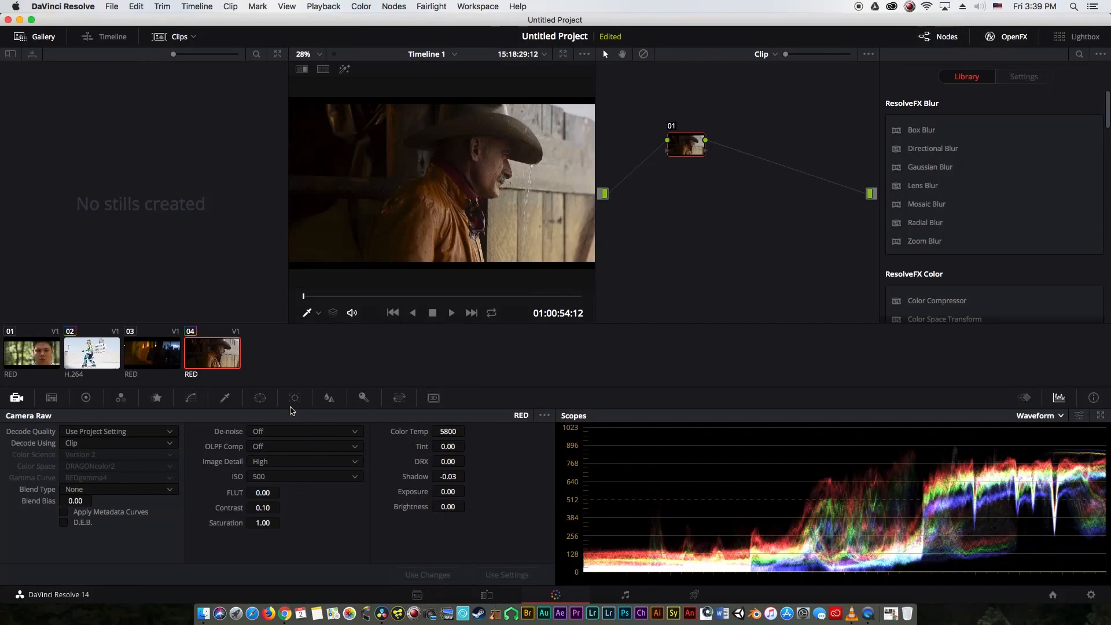
left_click(270, 476)
scroll(276, 442, "down", 3)
left_click(520, 478)
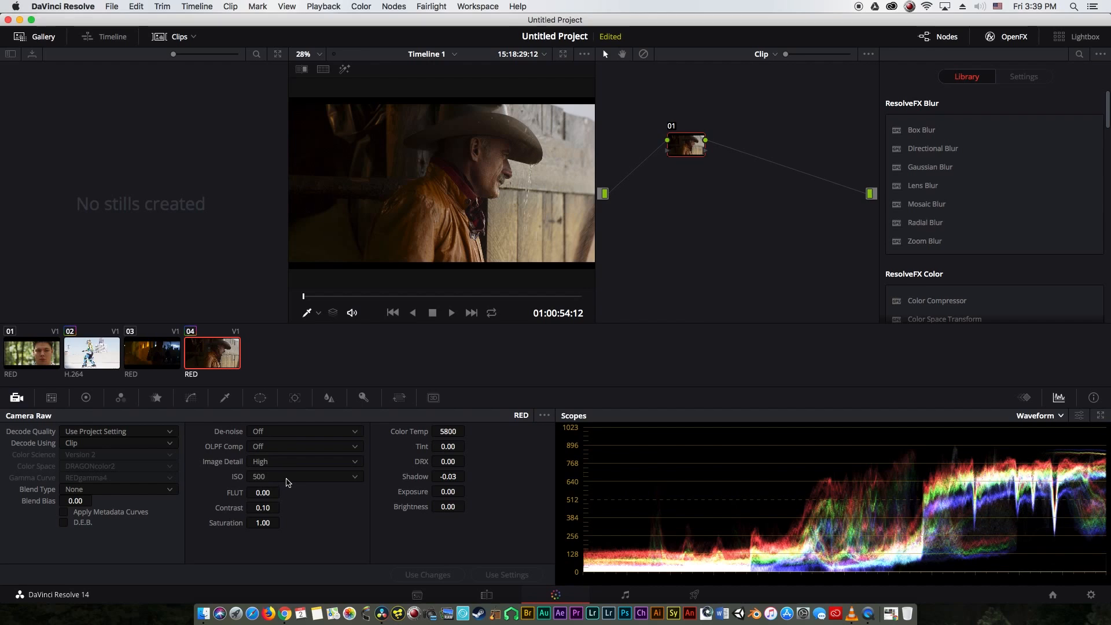
Set the clip's Camera Raw contrast and shadow to 0 and check the image full screen.
left_click(271, 507)
type("0")
key("Return")
double_click(451, 477)
type("0")
key("Return")
key("super+f")
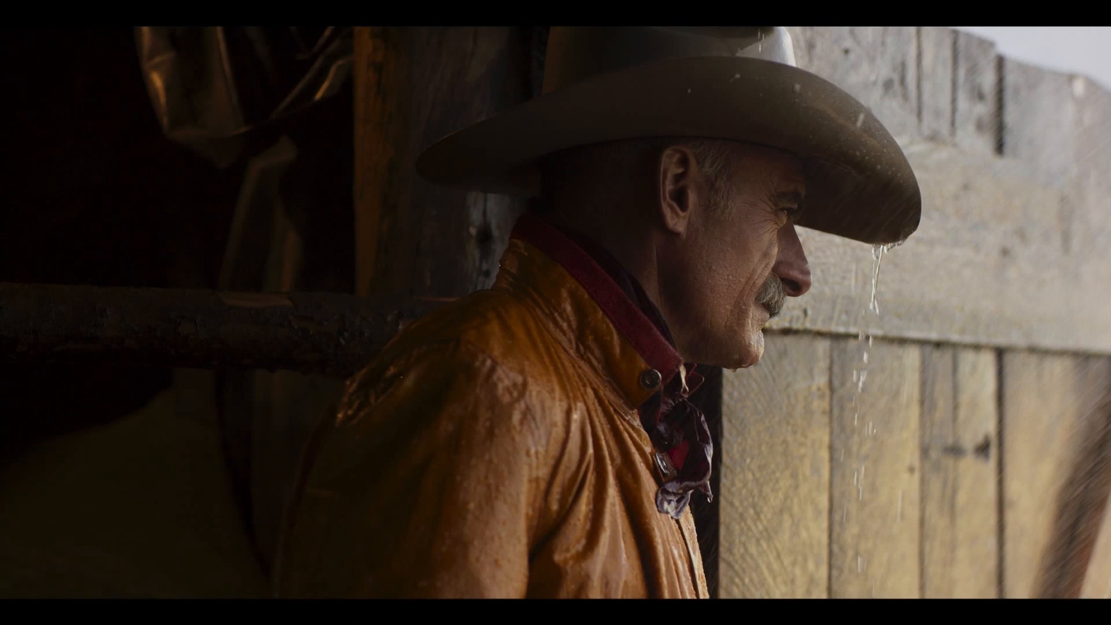
key("super+f")
Try raw ISO values of 640 and 800 on the cowboy clip and view the brighter one full screen.
left_click(354, 476)
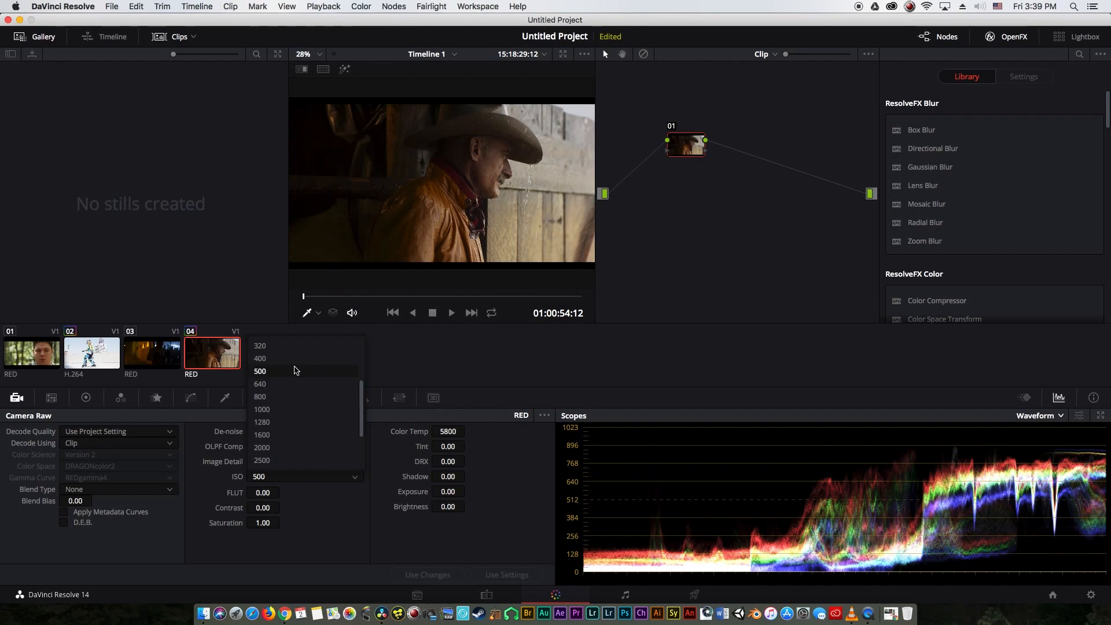
left_click(289, 386)
left_click(289, 478)
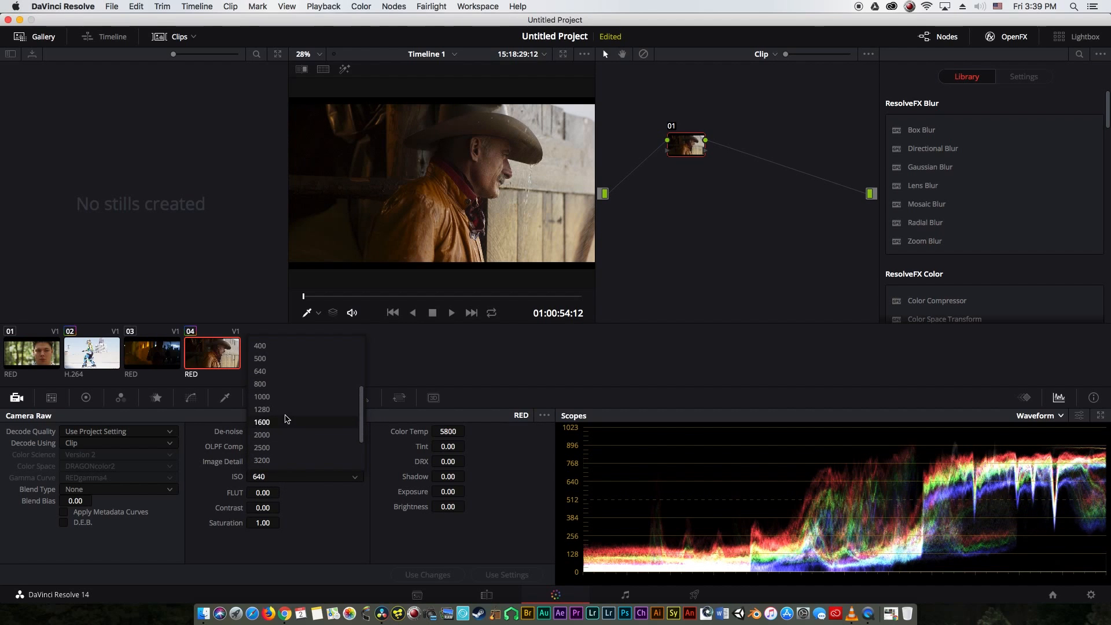
left_click(276, 396)
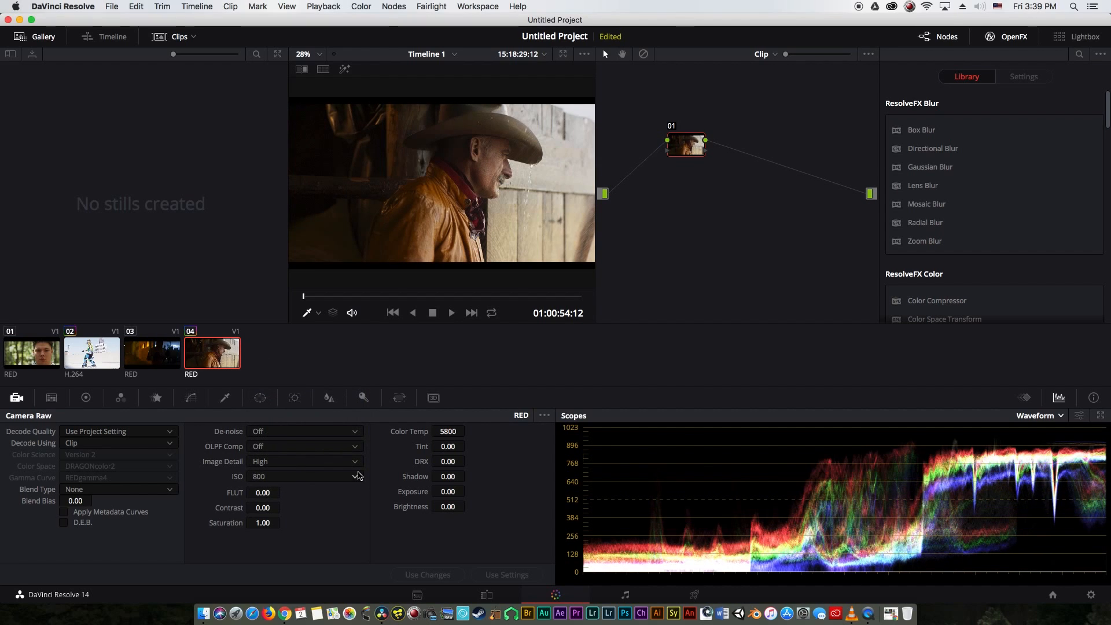
key("super+f")
key("super+f")
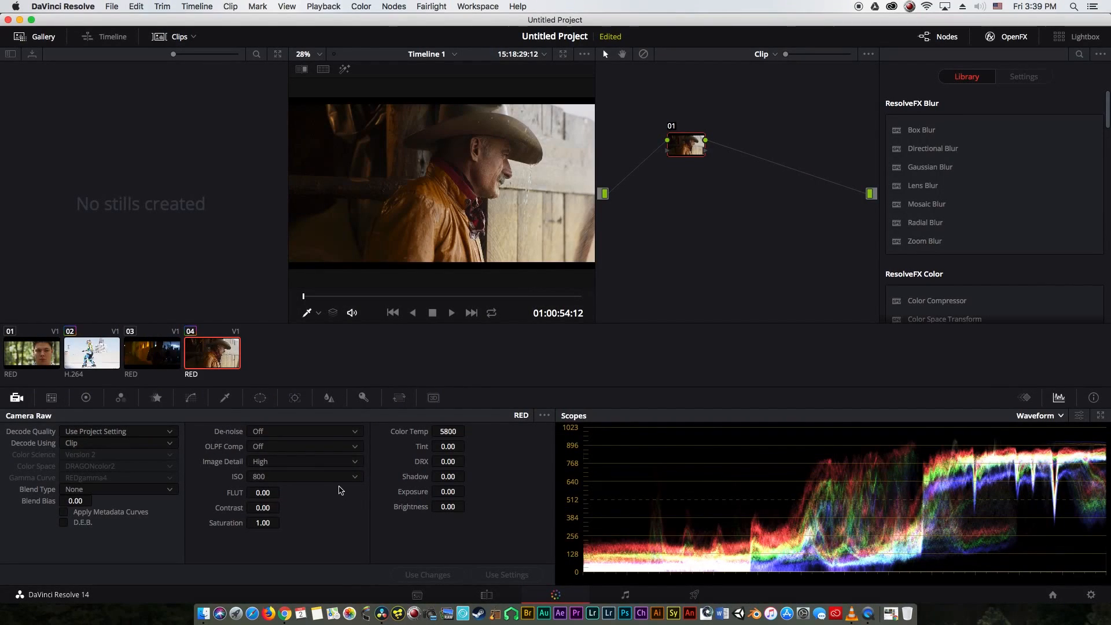
Set the clip's raw ISO to 1600 and check the picture full screen.
left_click(335, 476)
left_click(292, 412)
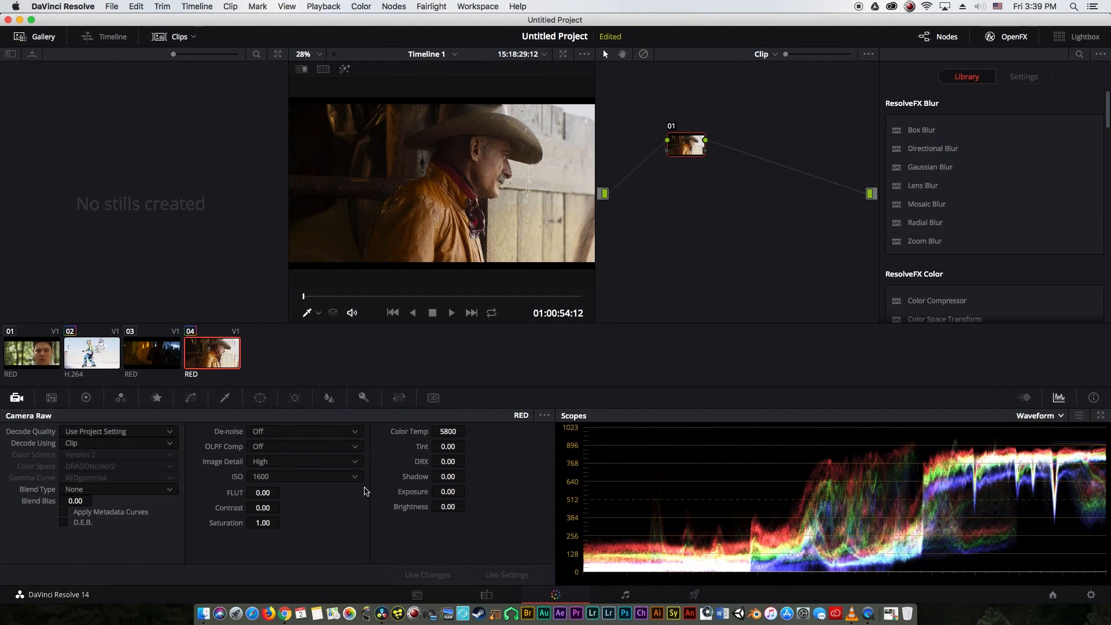
key("super+f")
key("super+f")
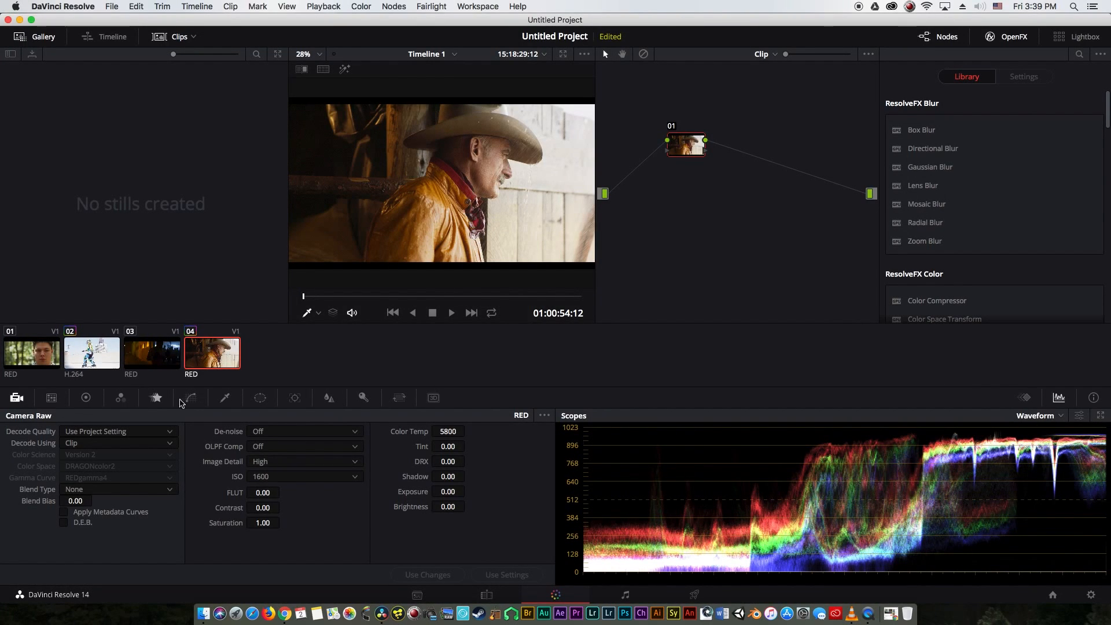
Raise the clip's raw ISO to 2500 and examine the highlights and shadows full screen.
left_click(322, 477)
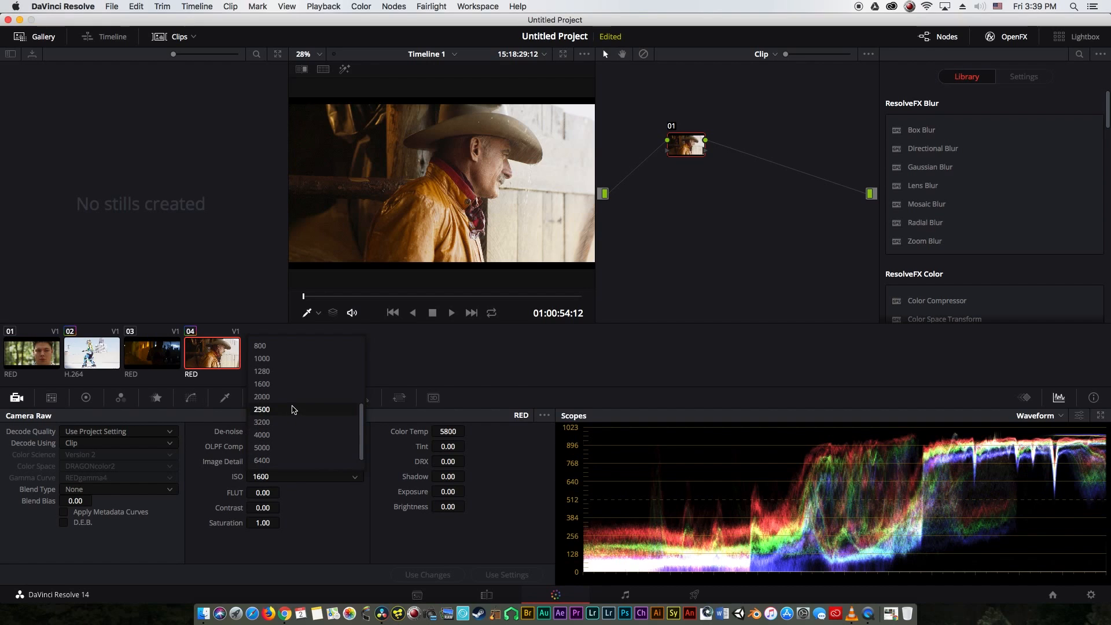
left_click(292, 409)
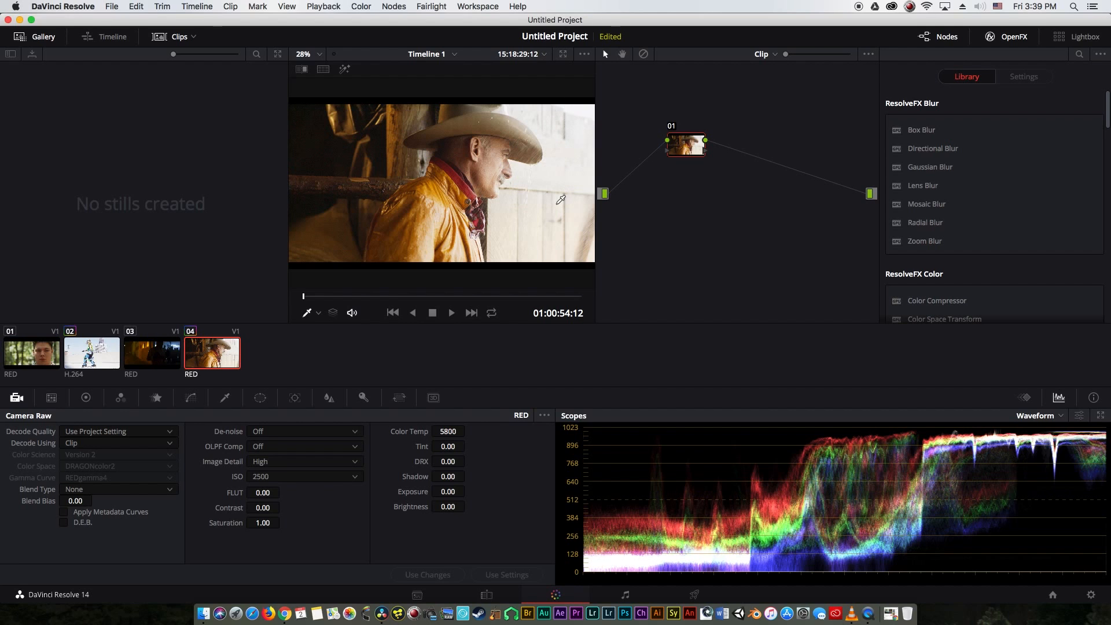
key("super+f")
key("super+f")
key("super+f")
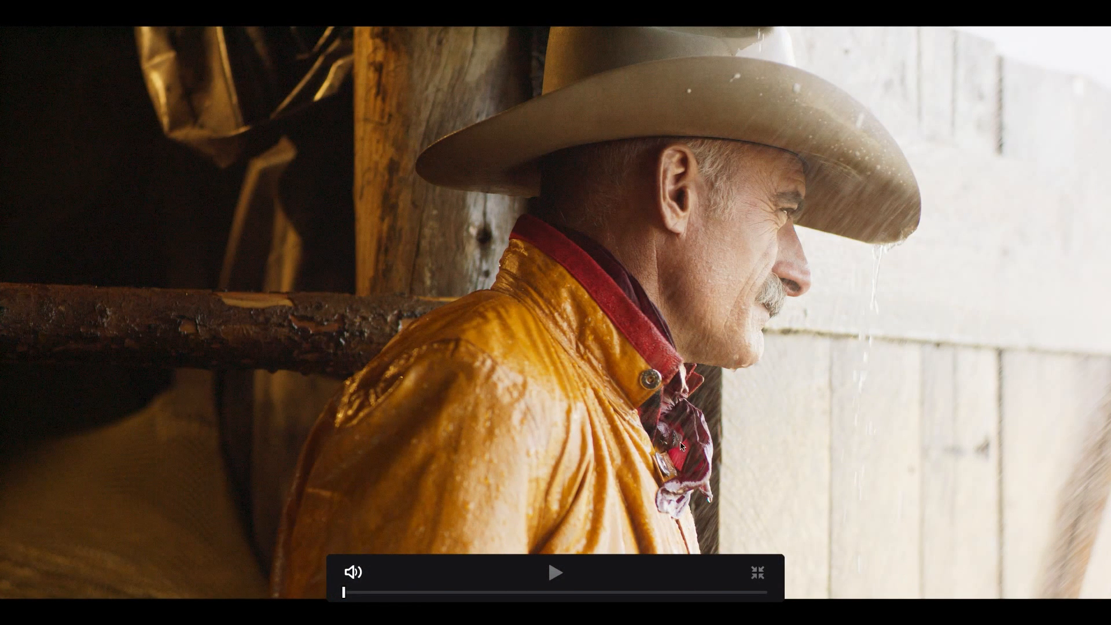
key("super+f")
Push the clip's raw ISO to 12800 and inspect the image full screen.
left_click(287, 477)
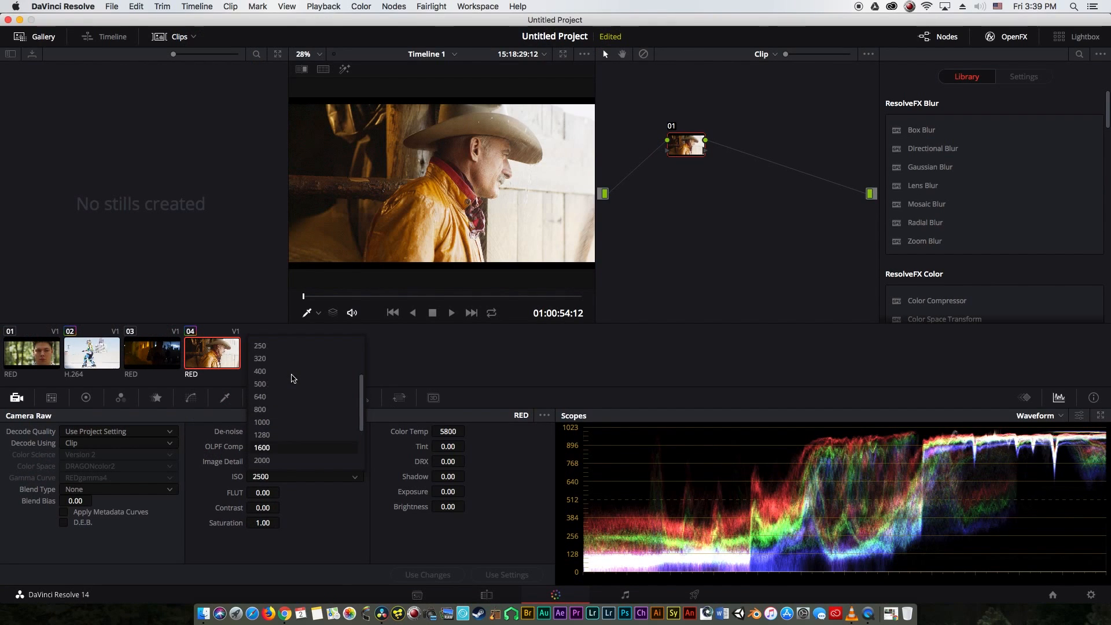
left_click(284, 459)
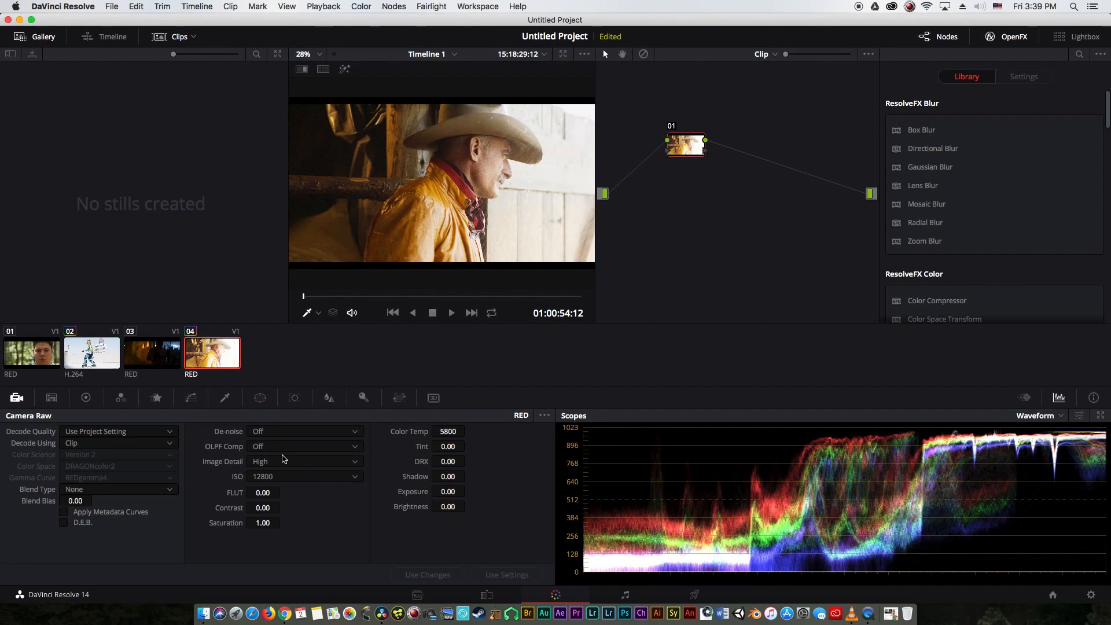
key("super+f")
key("super+f")
Return the clip's raw ISO to 500 and check the image full screen.
left_click(288, 476)
scroll(297, 397, "up", 5)
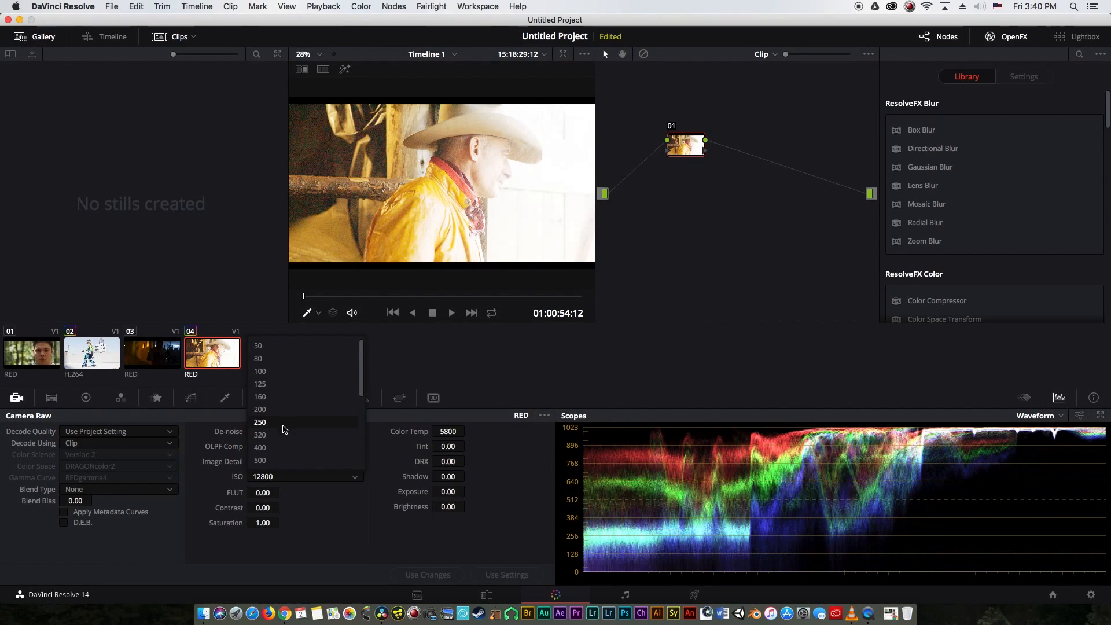
left_click(281, 460)
key("super+f")
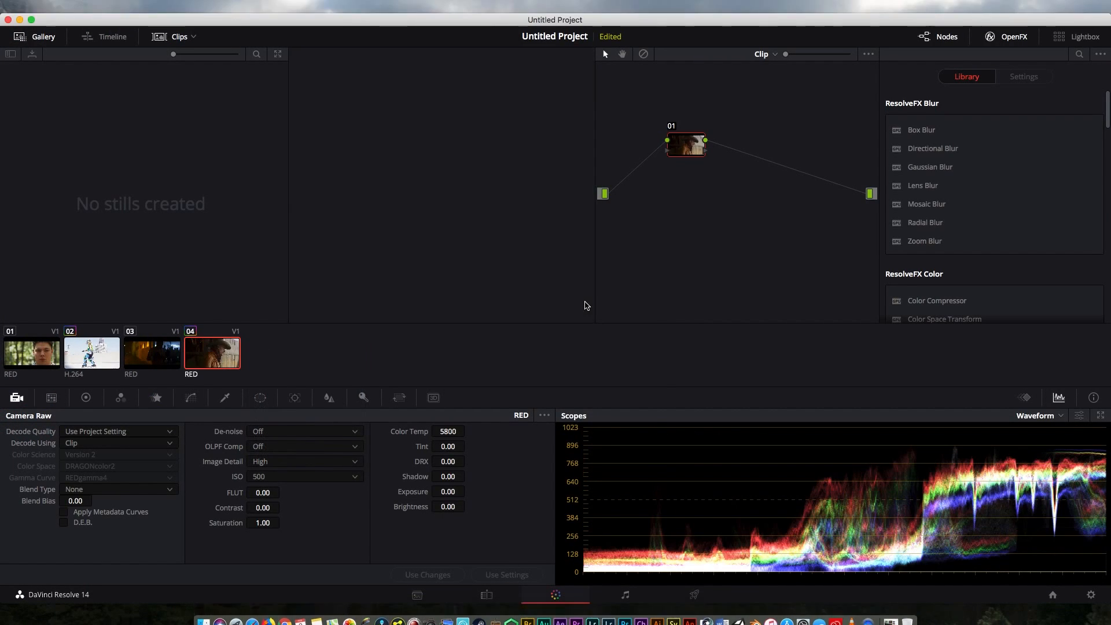
key("super+f")
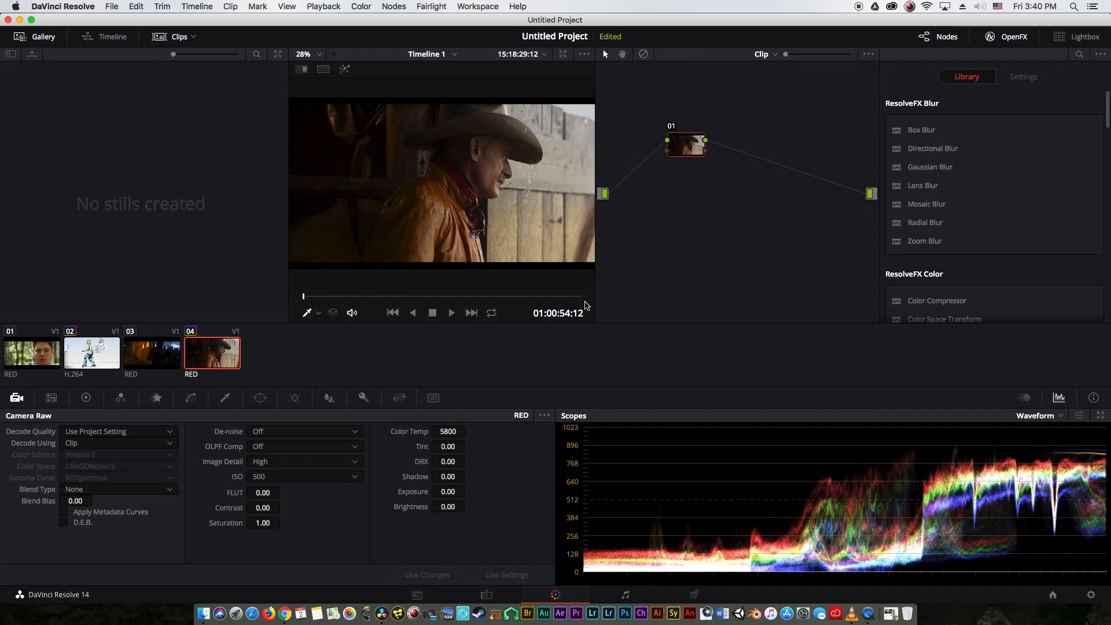
Keep the Waveform scope and set the clip's Camera Raw color temperature to 5600.
left_click(1040, 415)
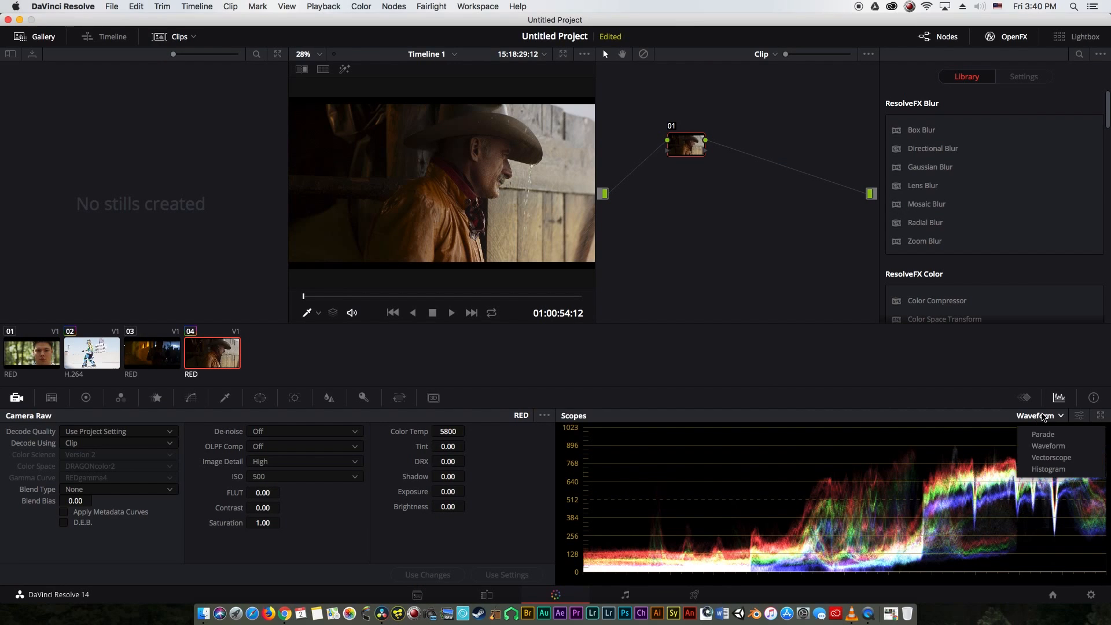
left_click(978, 380)
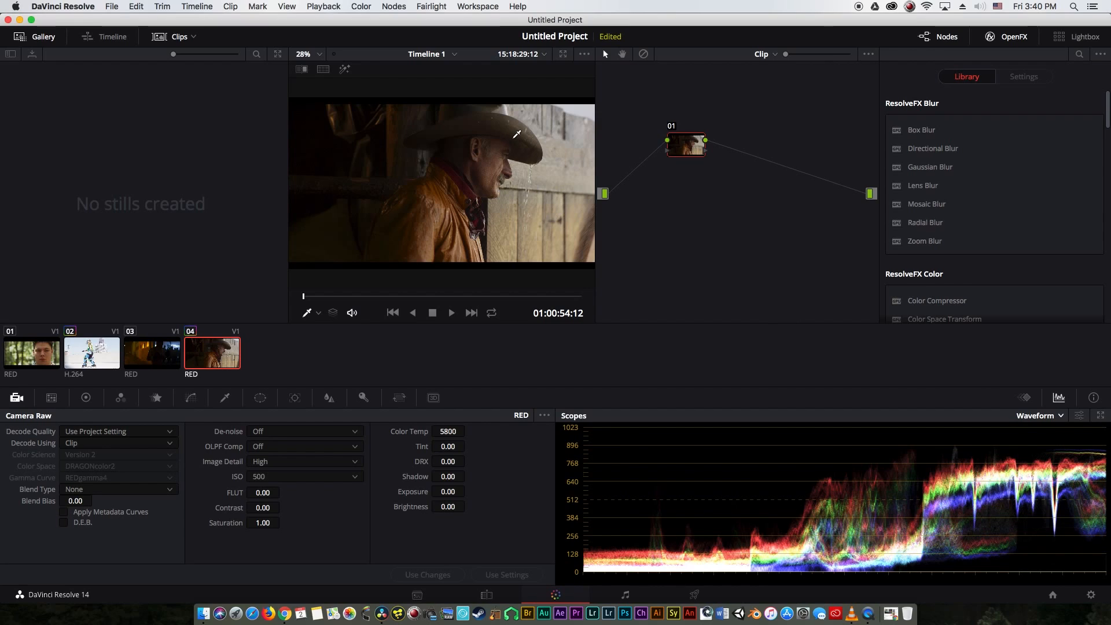
left_click(463, 436)
type("5600")
key("Return")
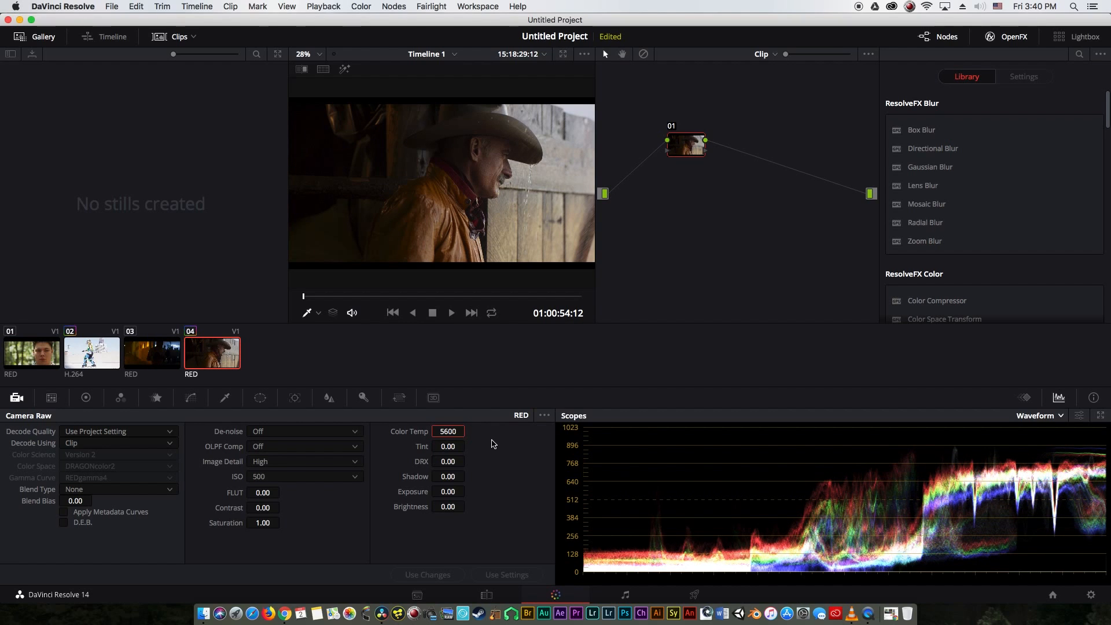
Check the cowboy clip full screen and raise its raw ISO through 640 to 800.
key("super+f")
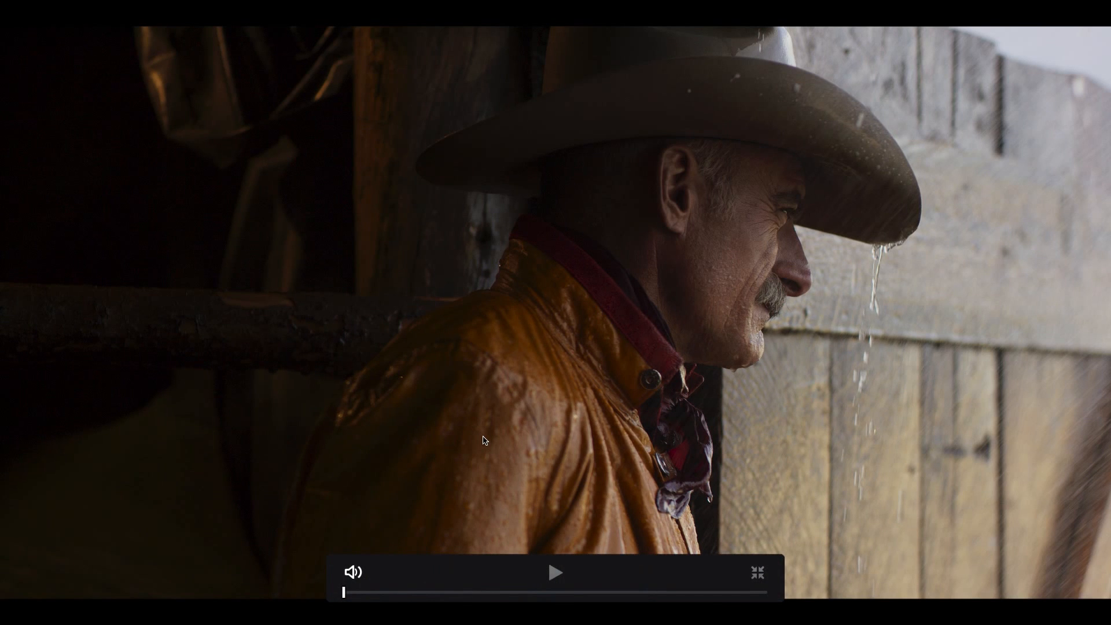
key("super+f")
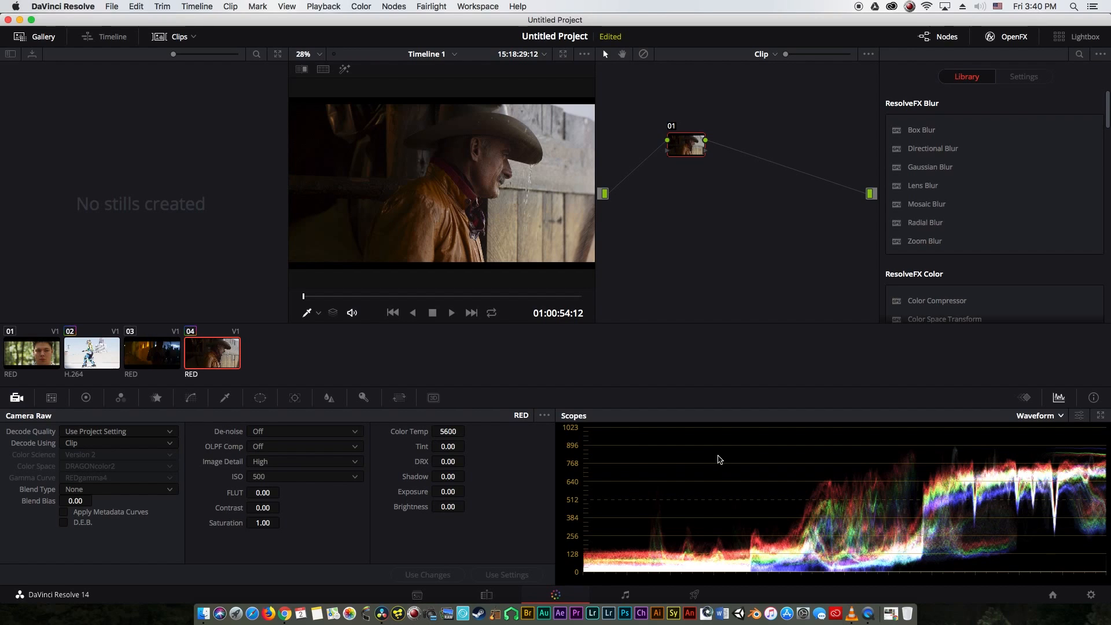
left_click(456, 432)
left_click(291, 477)
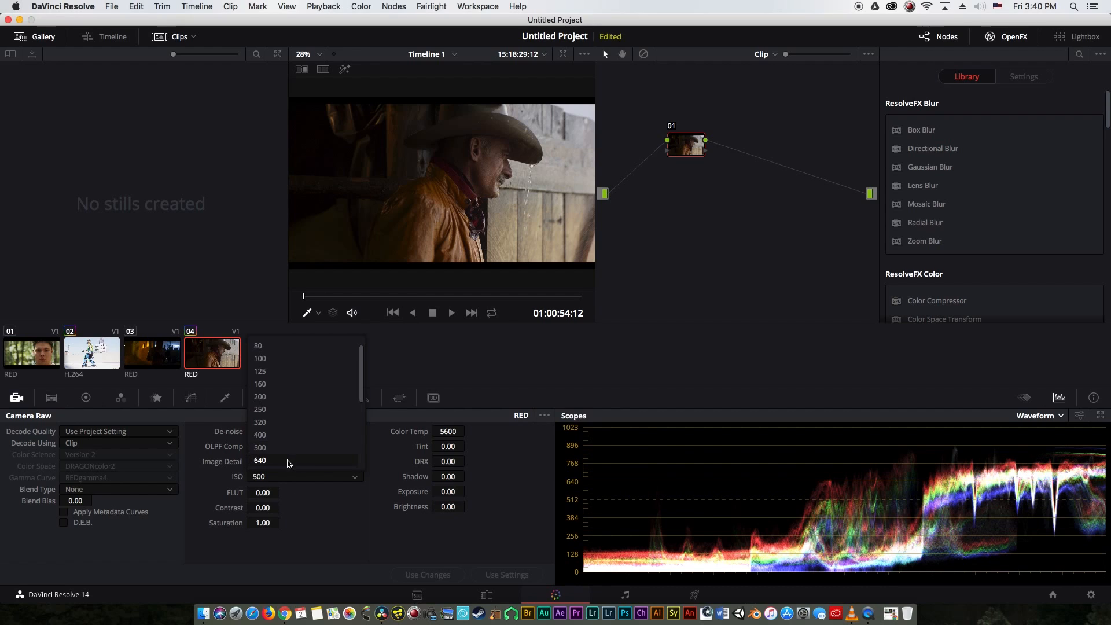
left_click(286, 461)
left_click(295, 475)
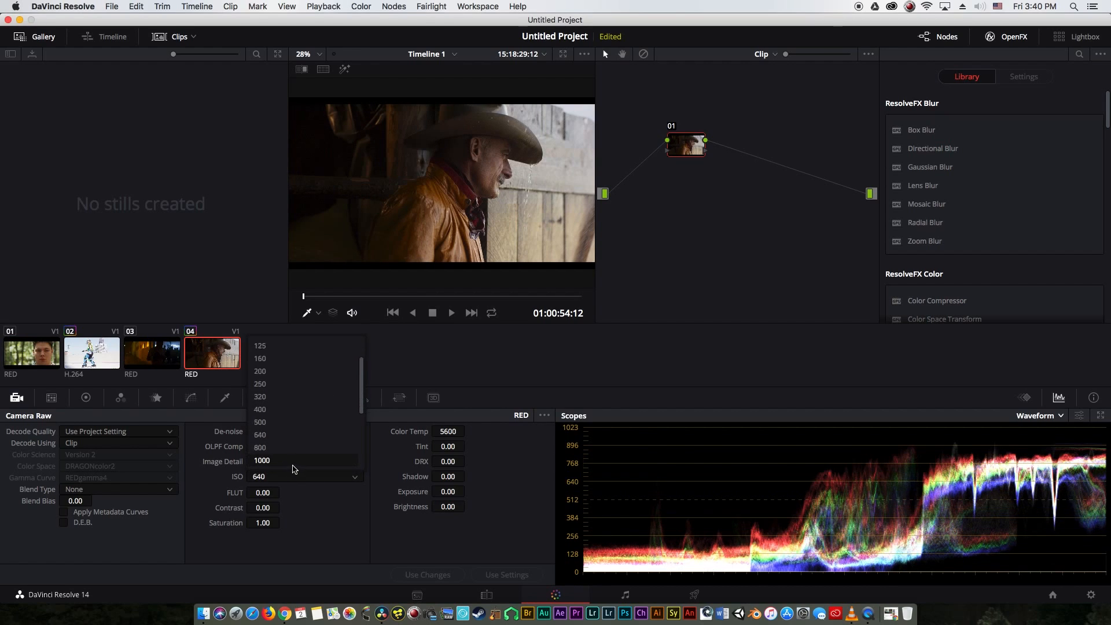
left_click(287, 433)
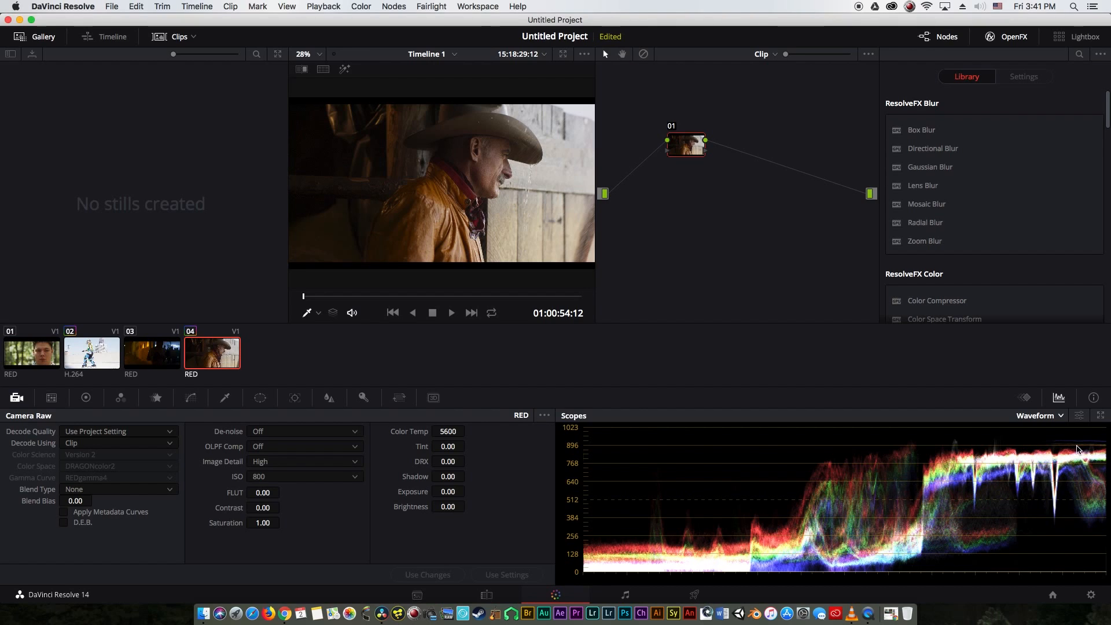
Try Camera Raw color temperatures of 5520 and 5730 on the cowboy clip and return it to 5600.
scroll(1086, 455, "up", 2)
scroll(1086, 455, "down", 2)
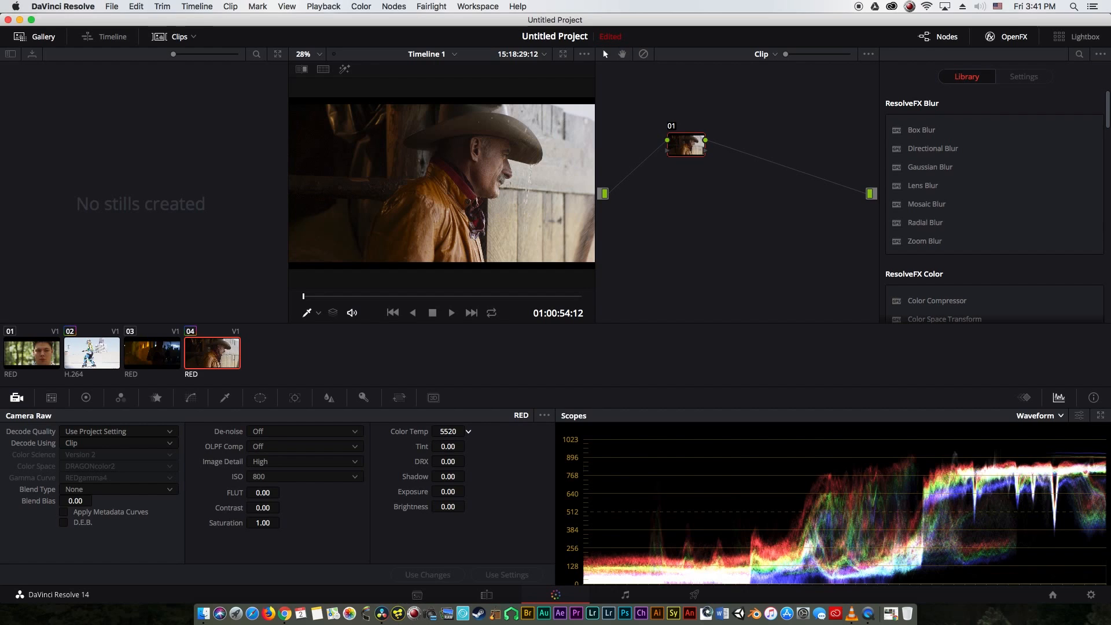
scroll(468, 431, "up", 2)
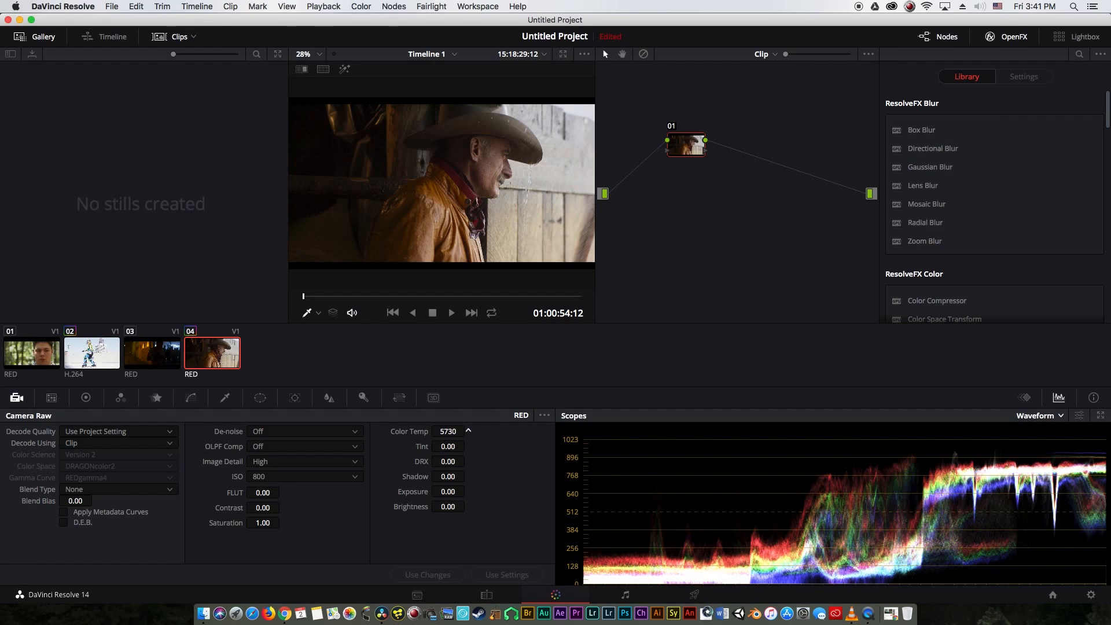
left_click(463, 431)
type("5600")
key("Return")
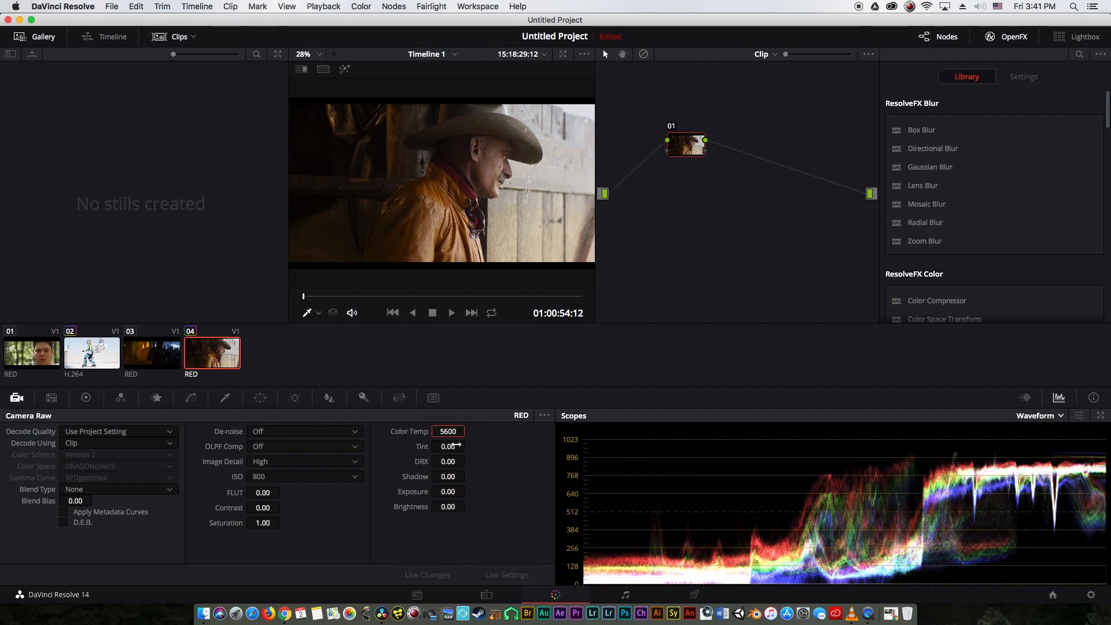
Try the clip's Camera Raw tint at -5 and at 5 to compare the color shift.
scroll(468, 446, "down", 3)
scroll(468, 446, "down", 5)
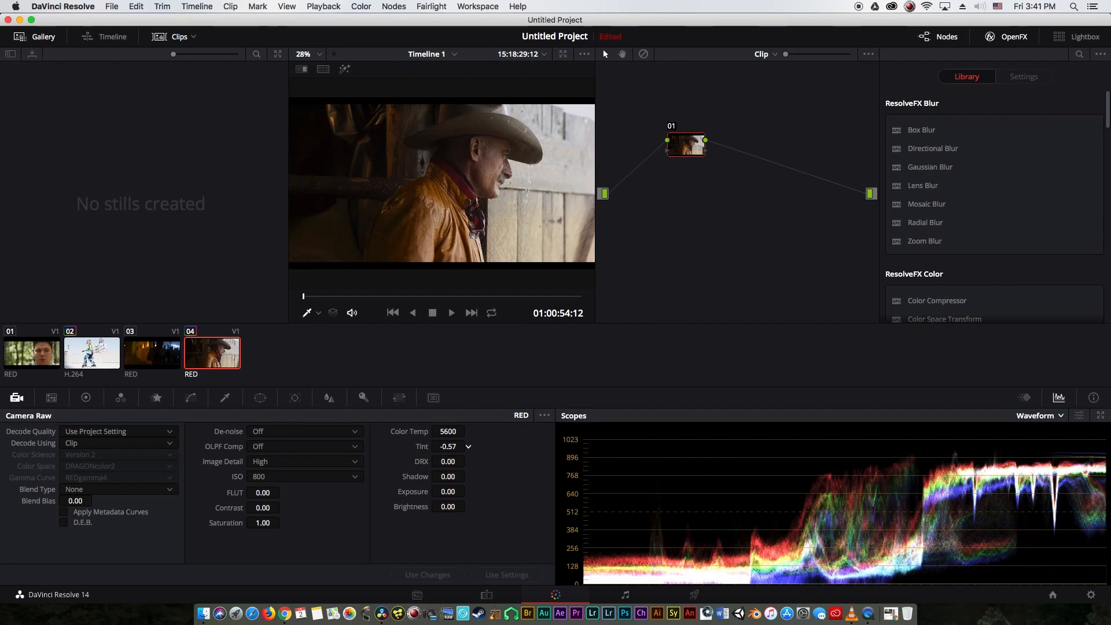
left_click(454, 446)
type("-5")
key("Return")
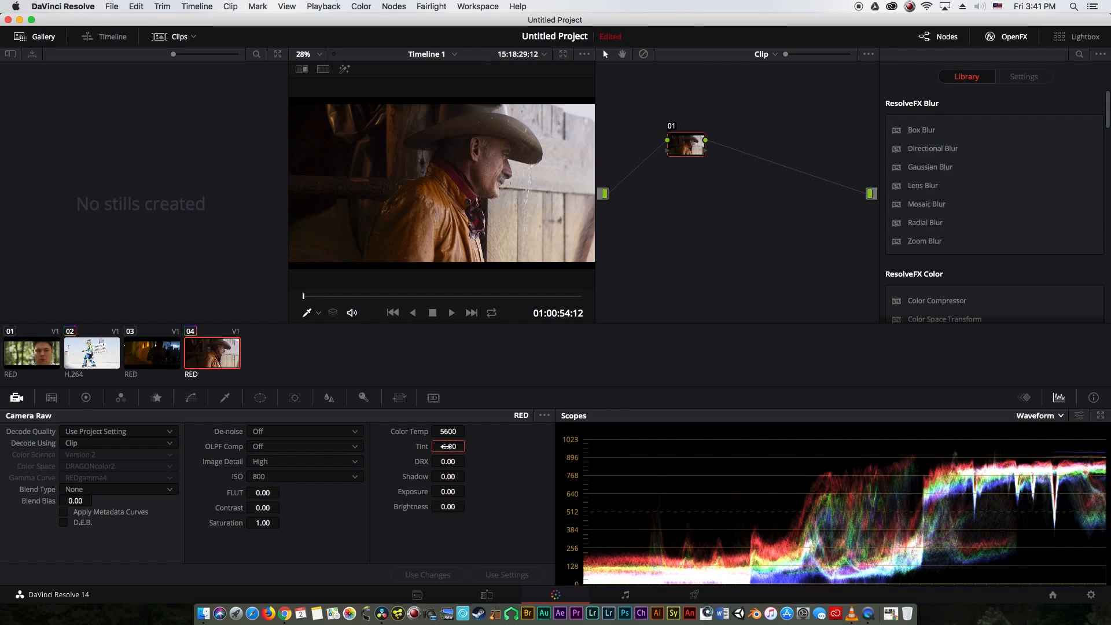
type("5")
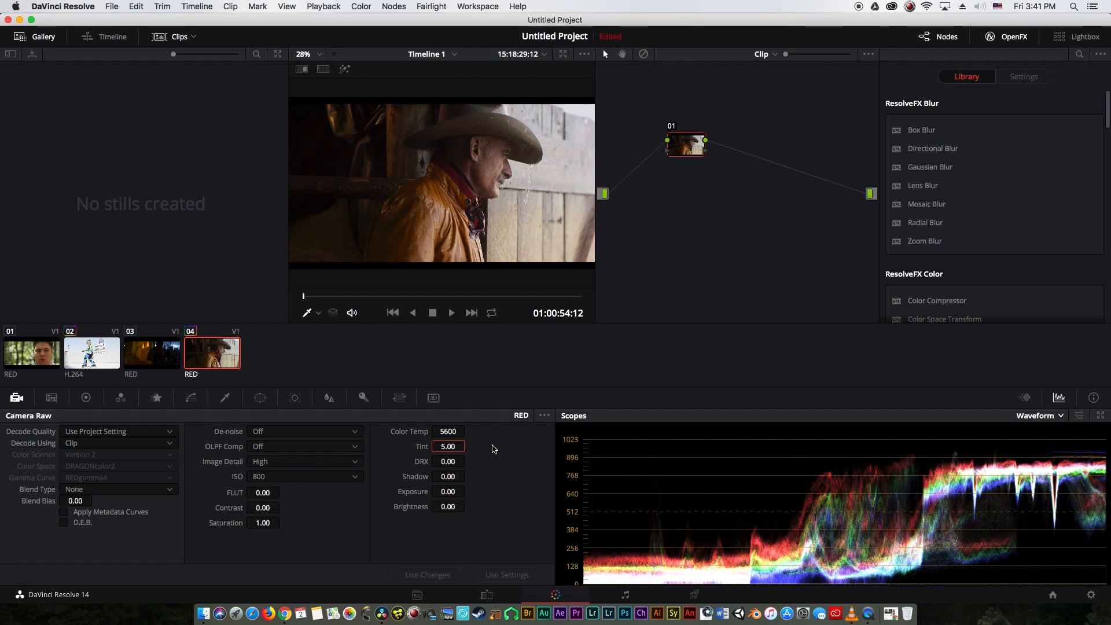
Switch the clip's Camera Raw tint back to -5.
double_click(453, 447)
type("-5")
key("Return")
left_click(524, 448)
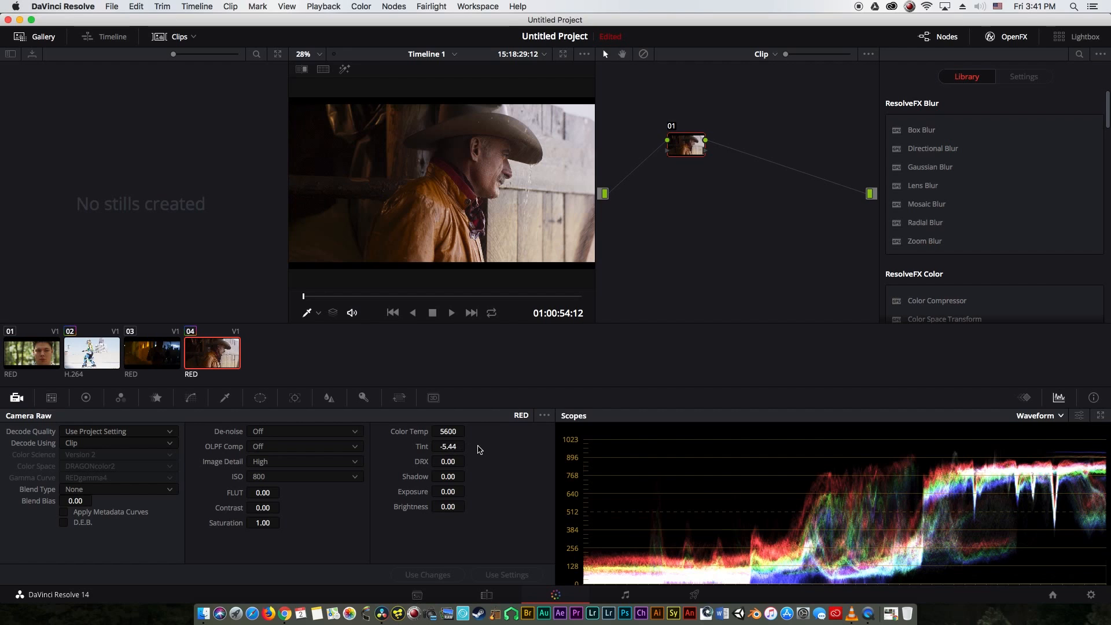
Reset the clip's Camera Raw tint to 0 and compare the image full screen.
left_click(455, 446)
type("0")
key("Return")
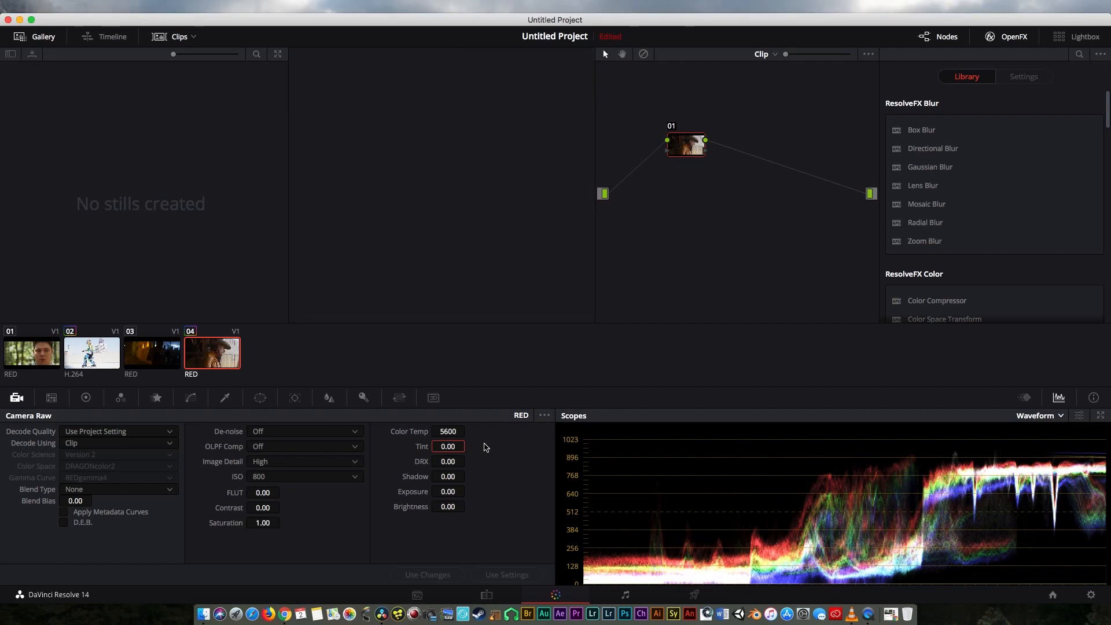
key("Escape")
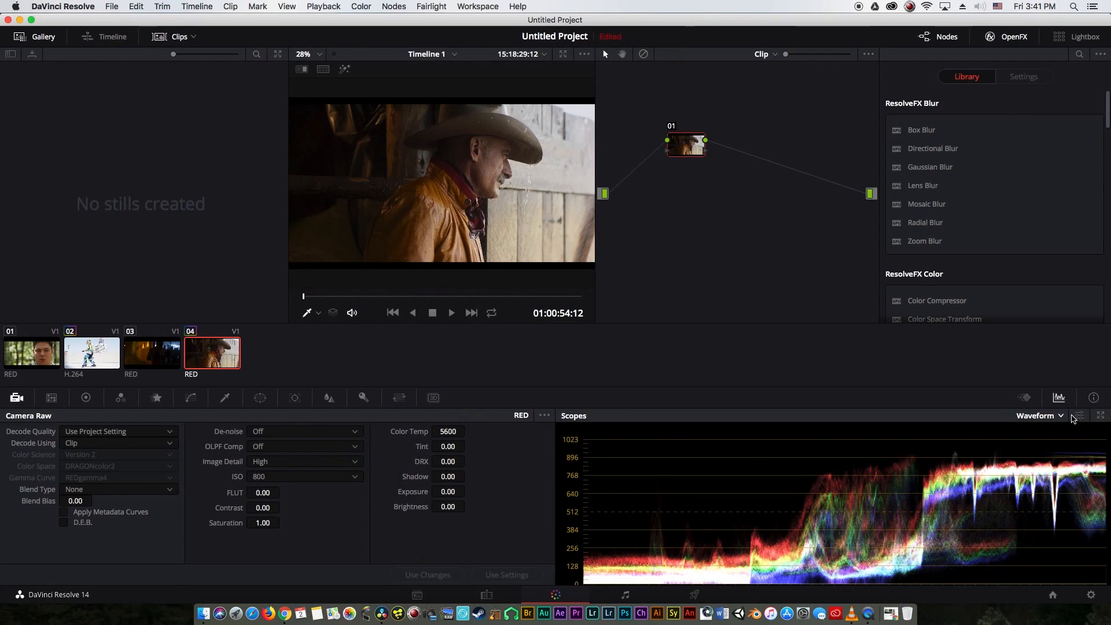
Show the Vectorscope instead of the Waveform and brighten its trace to examine the clip's colors against the skin tone line.
left_click(1074, 416)
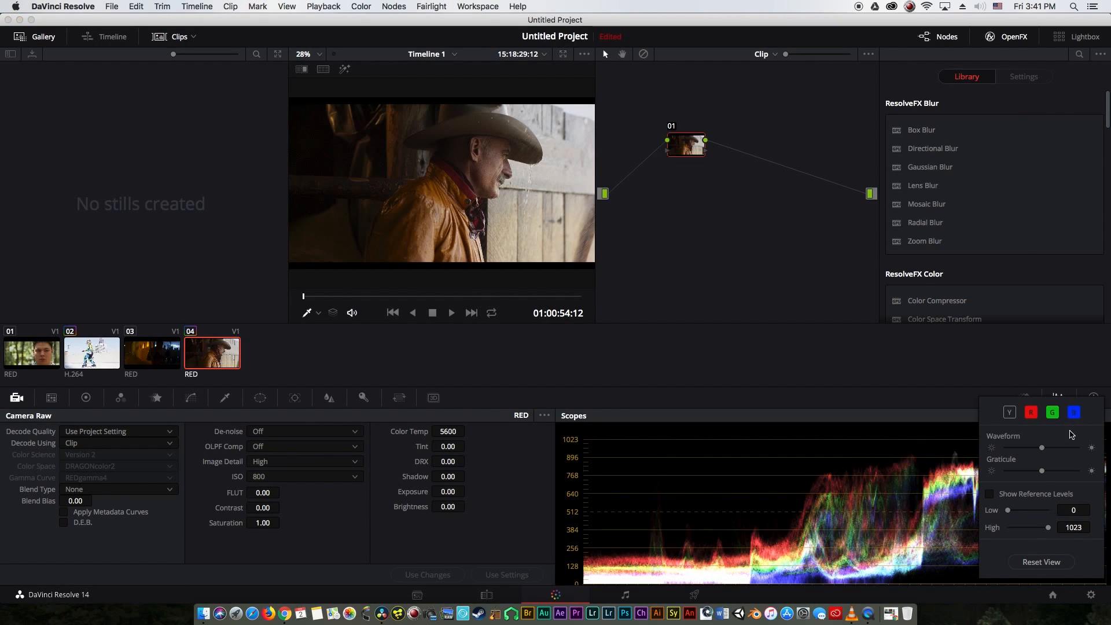
left_click(992, 362)
left_click(1019, 415)
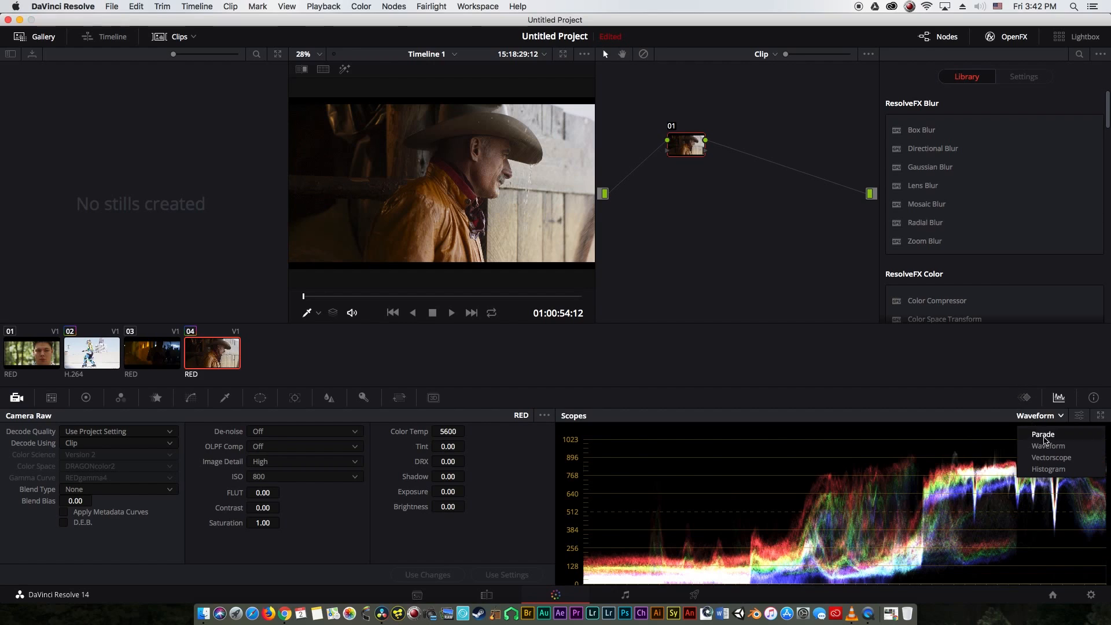
left_click(1049, 458)
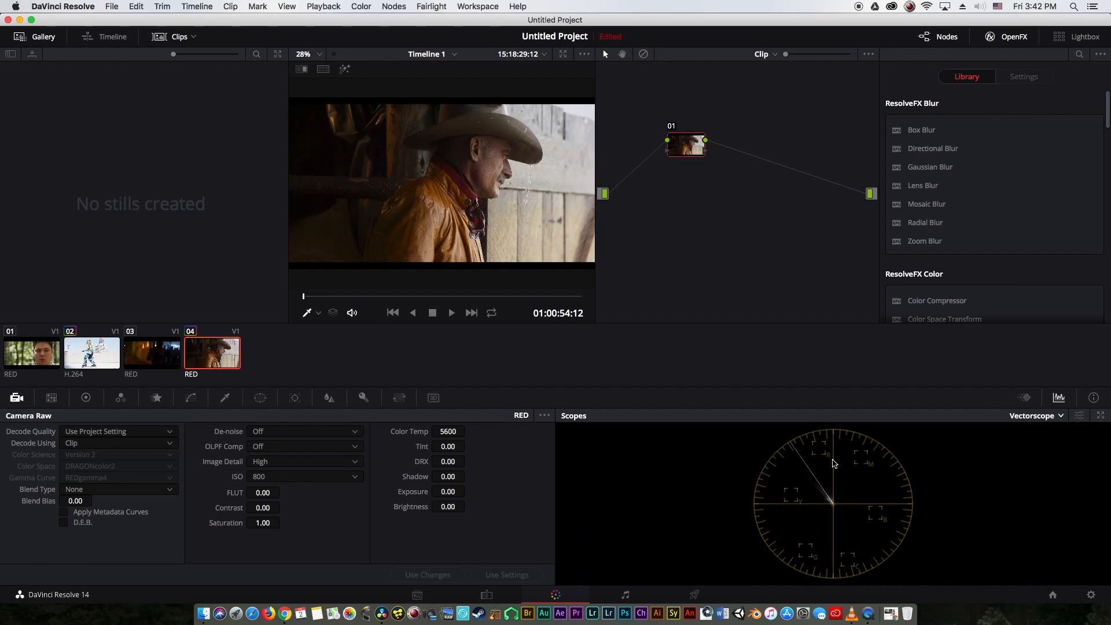
left_click(1079, 416)
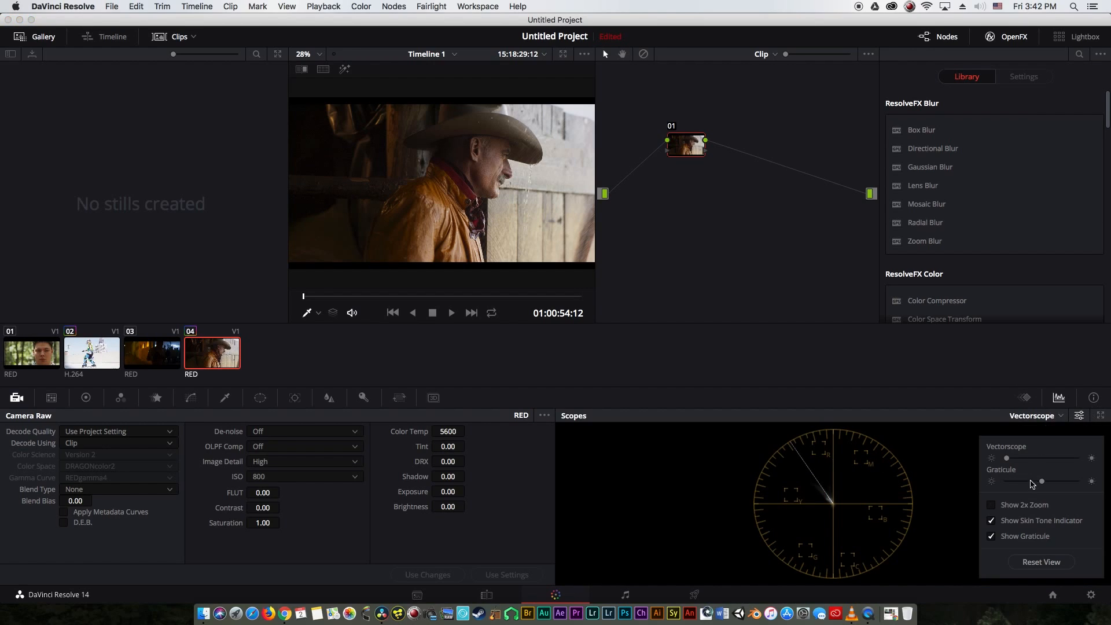
mouse_move(1012, 458)
left_mouse_down()
mouse_move(1100, 461)
mouse_move(1066, 460)
left_mouse_up()
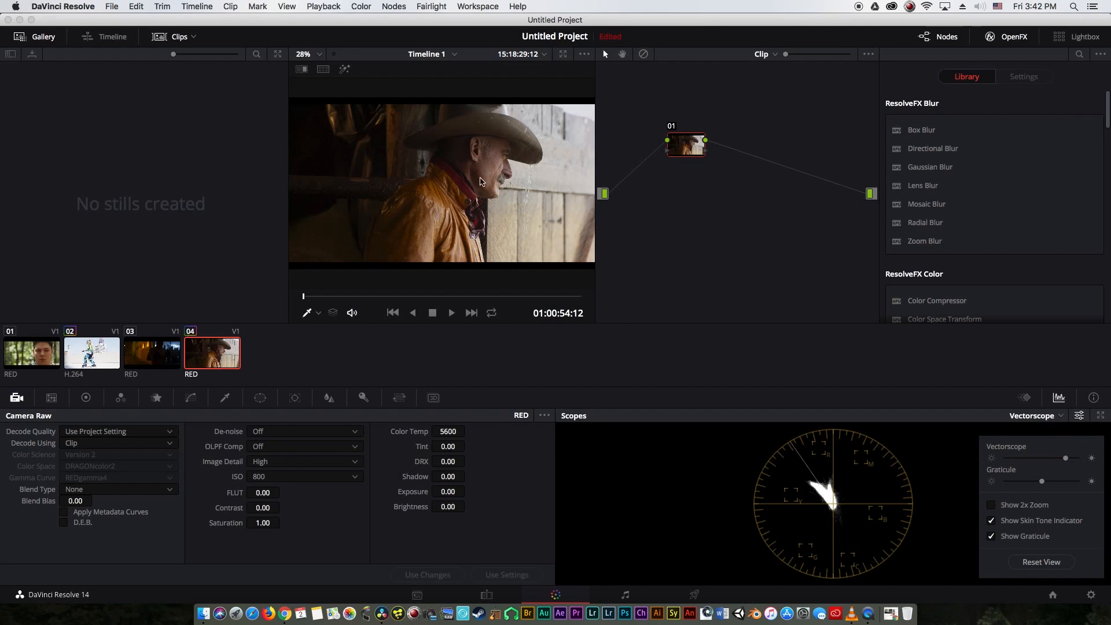
Set the clip's Camera Raw tint to -5 and play a few frames to check the skin tone.
left_click_drag(449, 446, 496, 449)
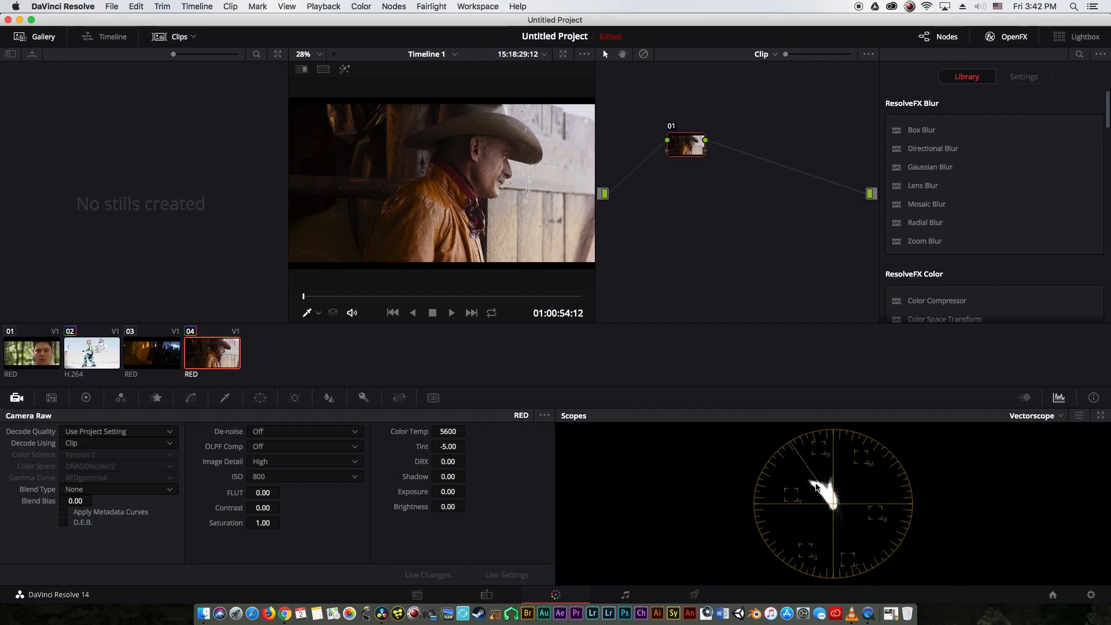
key("space")
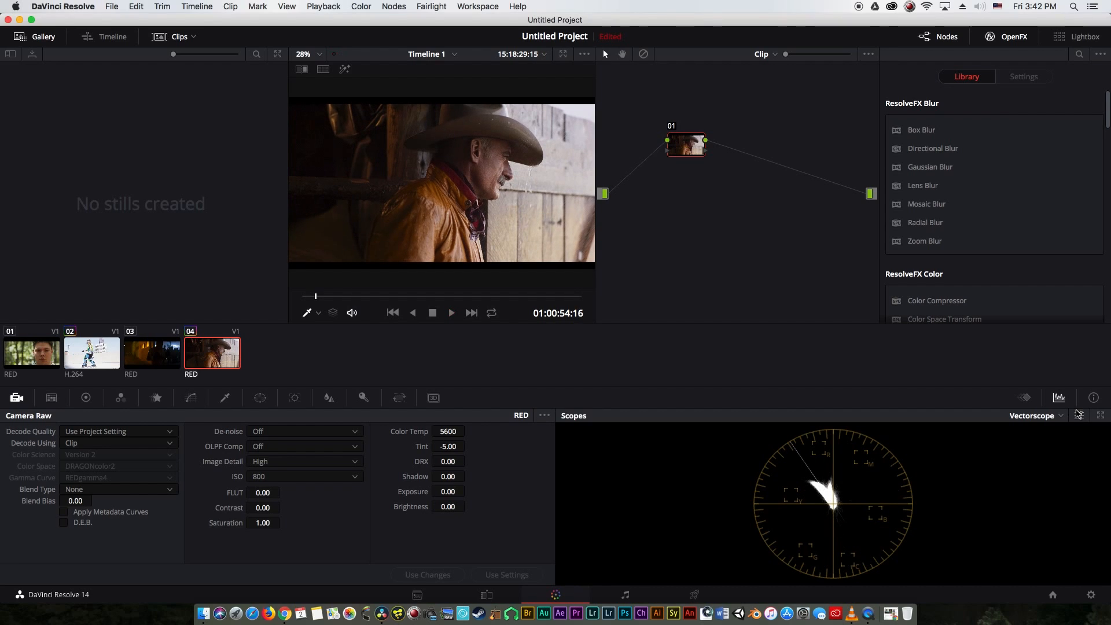
Reset the Vectorscope view and enable its skin tone indicator again.
left_click(1042, 416)
left_click(1036, 446)
left_click(1039, 417)
left_click(1042, 458)
left_click(1079, 415)
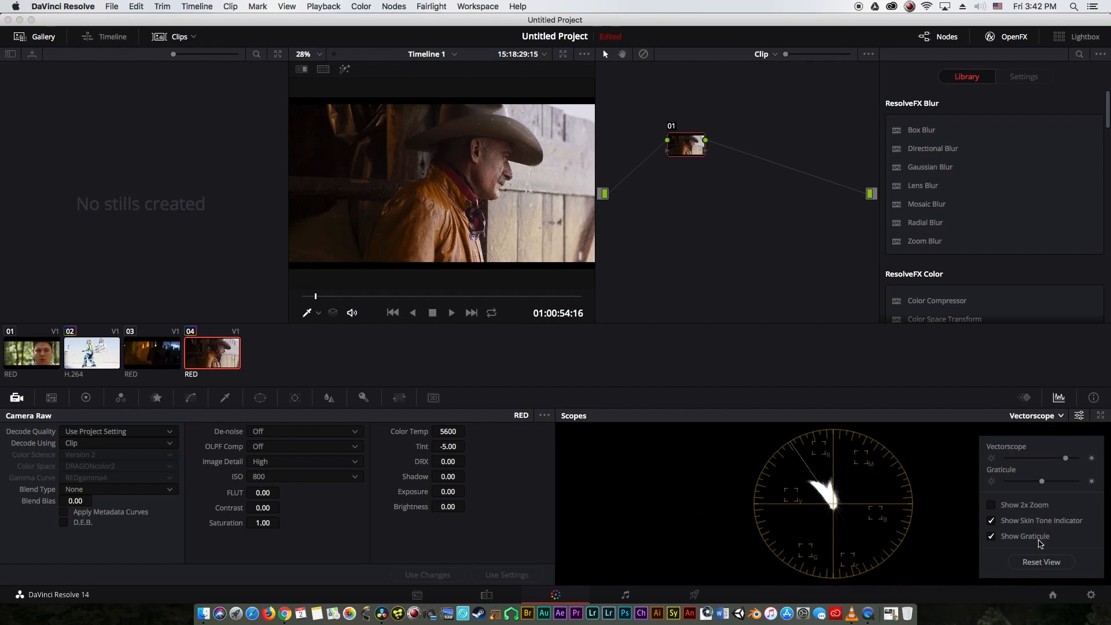
left_click(1041, 561)
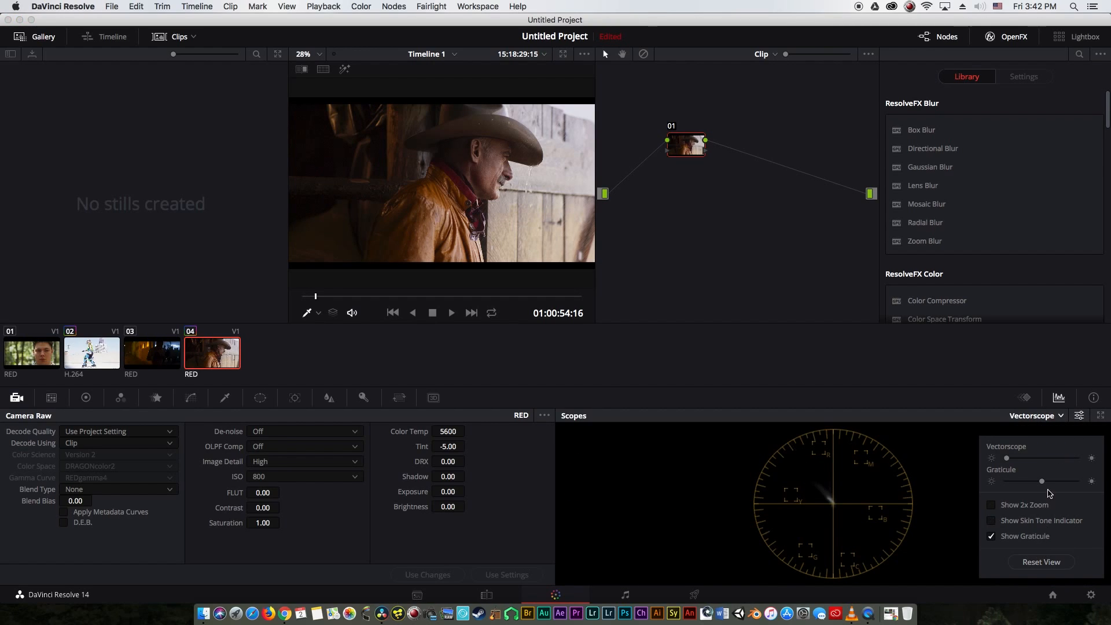
left_click(1035, 520)
left_click(1075, 417)
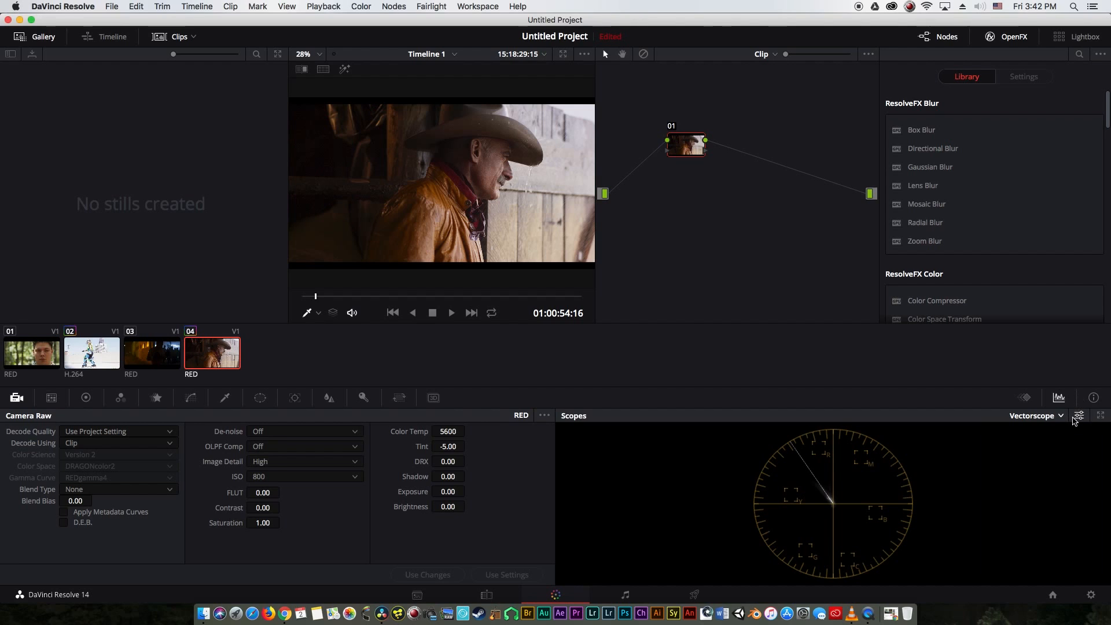
Switch the scope back to Waveform and check the clip full screen.
left_click(1055, 416)
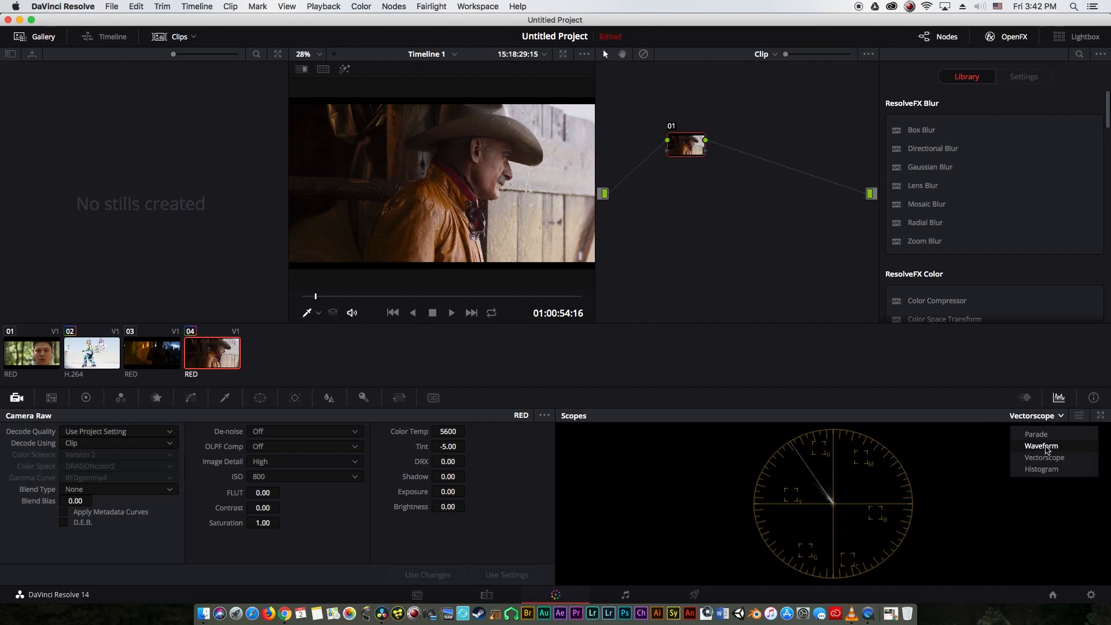
left_click(1042, 445)
key("super+f")
key("super+s")
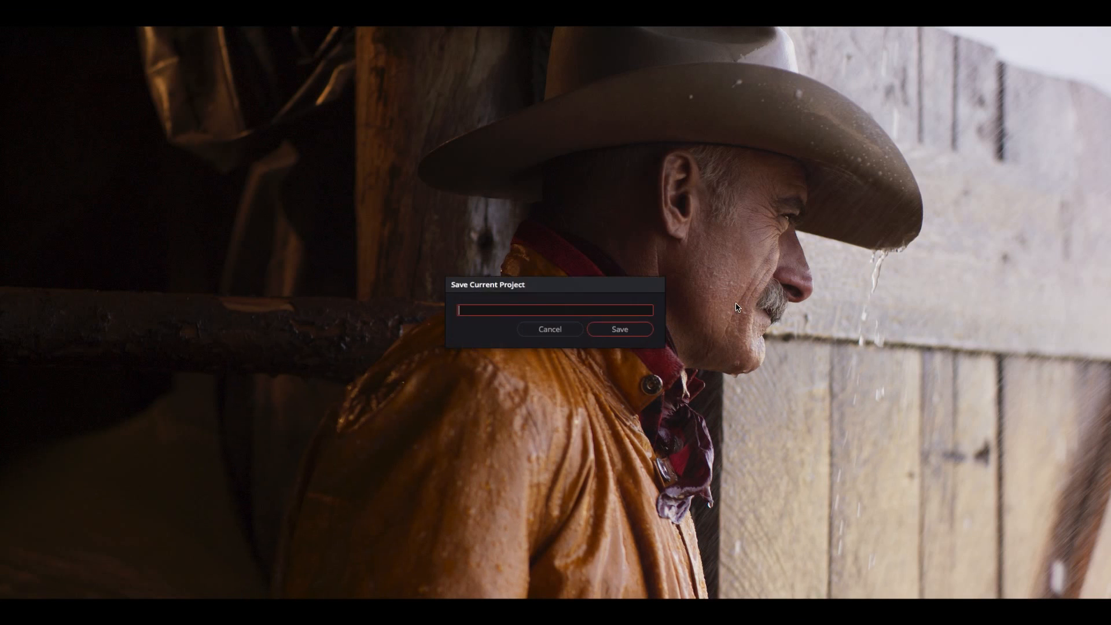
left_click(579, 335)
key("super+f")
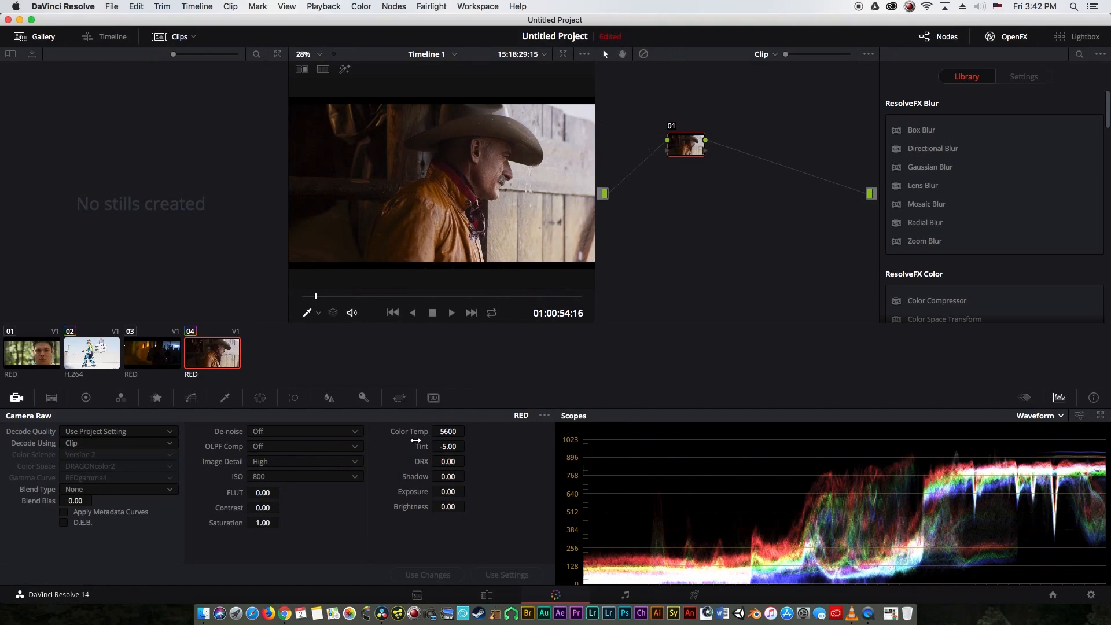
Set the clip's raw ISO to 500 and examine the image full screen.
left_click(286, 476)
left_click(276, 383)
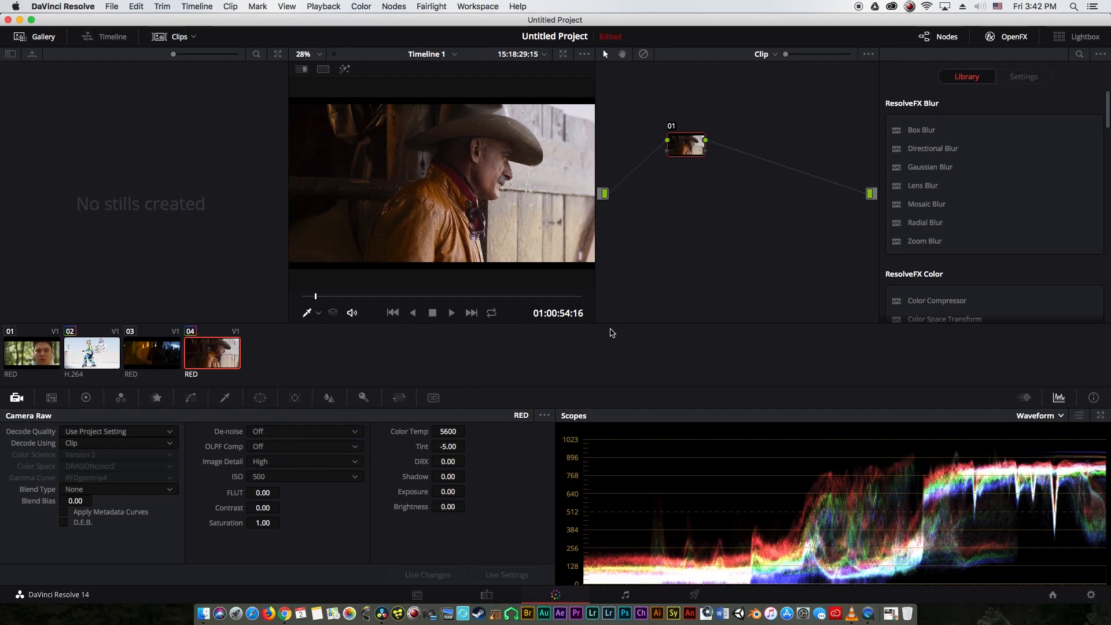
key("super+f")
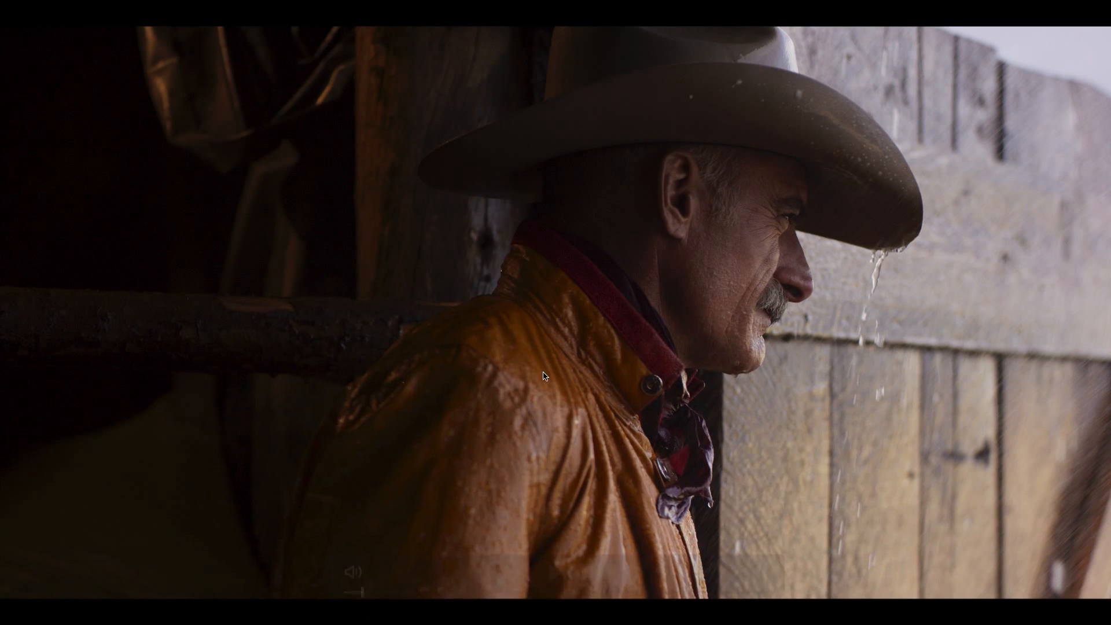
key("super+f")
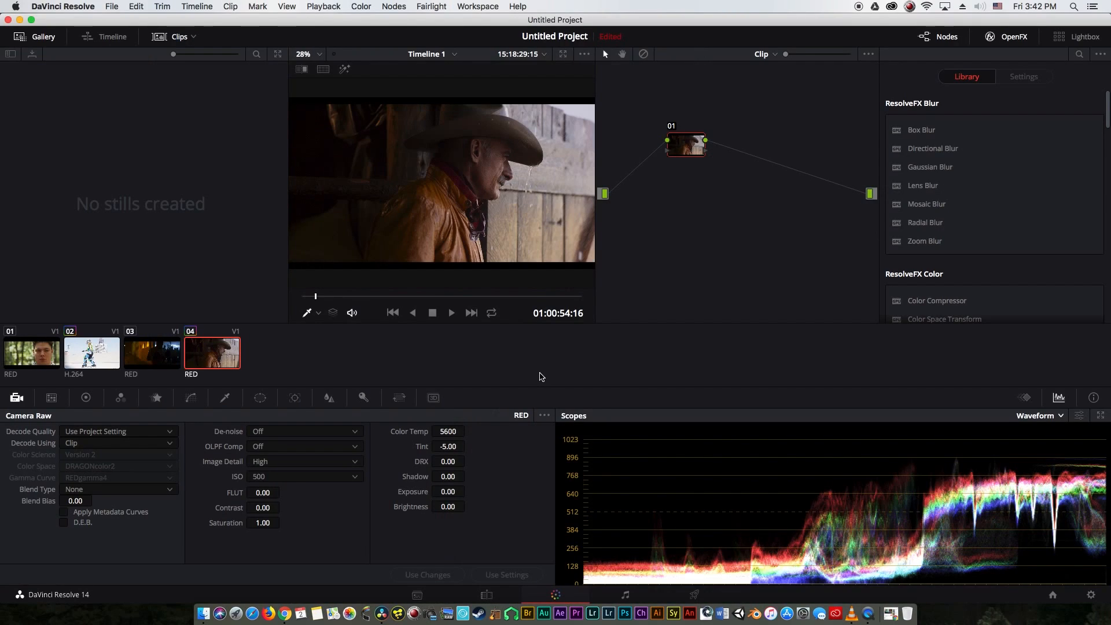
key("super+f")
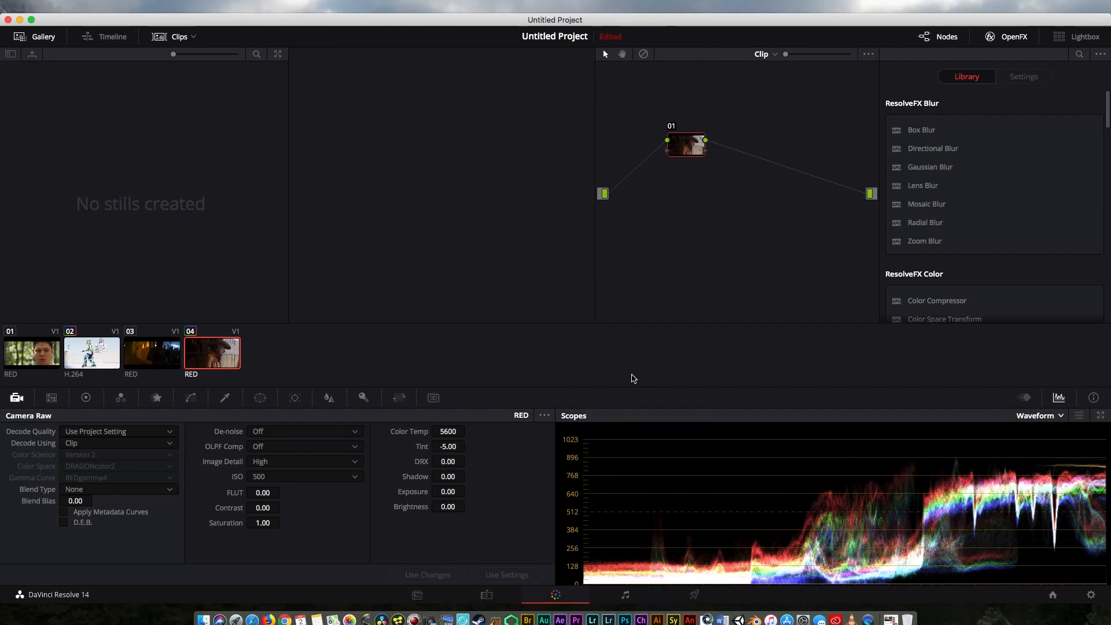
key("super+f")
key("super+f")
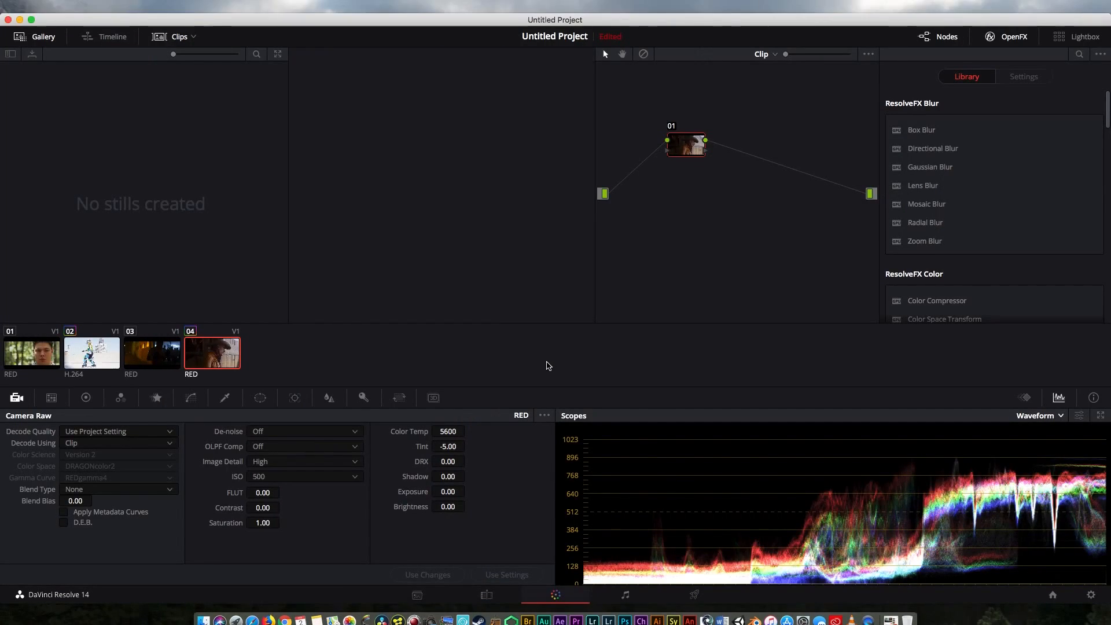
key("super+f")
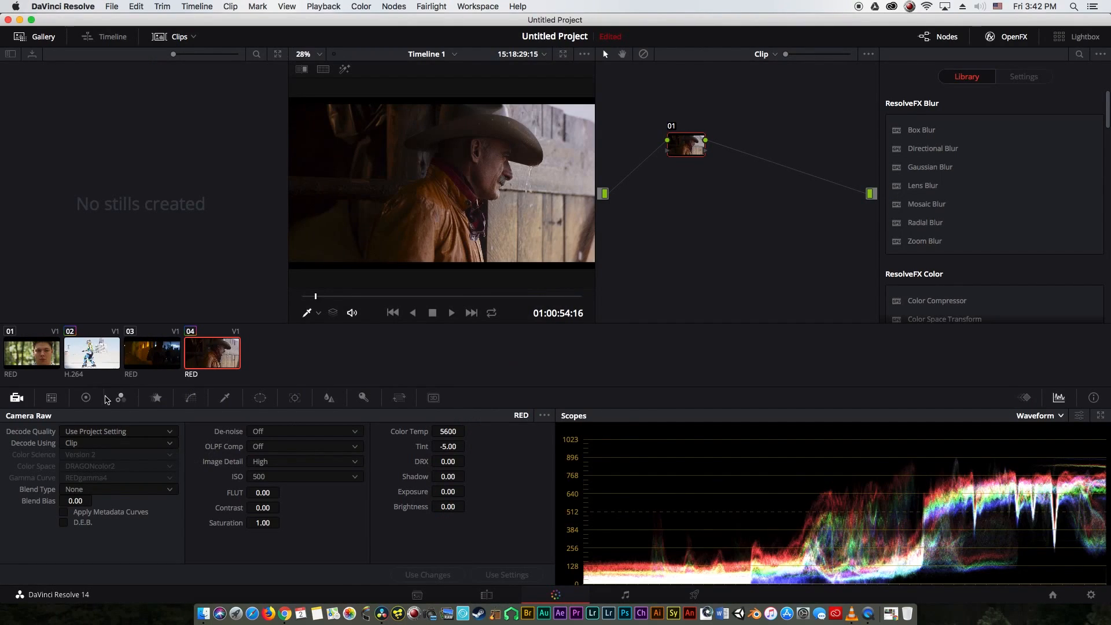
Raise the red contribution to the Green Output to 0.03 in the RGB Mixer on node 01.
left_click(121, 398)
scroll(65, 496, "down", 1)
scroll(65, 496, "up", 1)
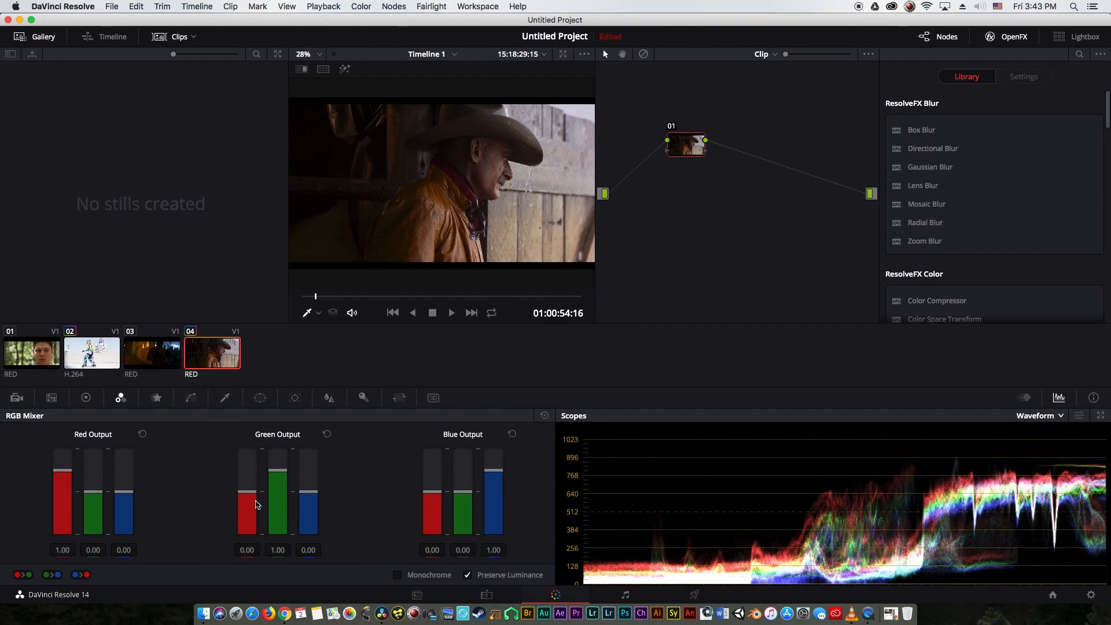
left_click_drag(258, 504, 250, 508)
scroll(250, 508, "up", 2)
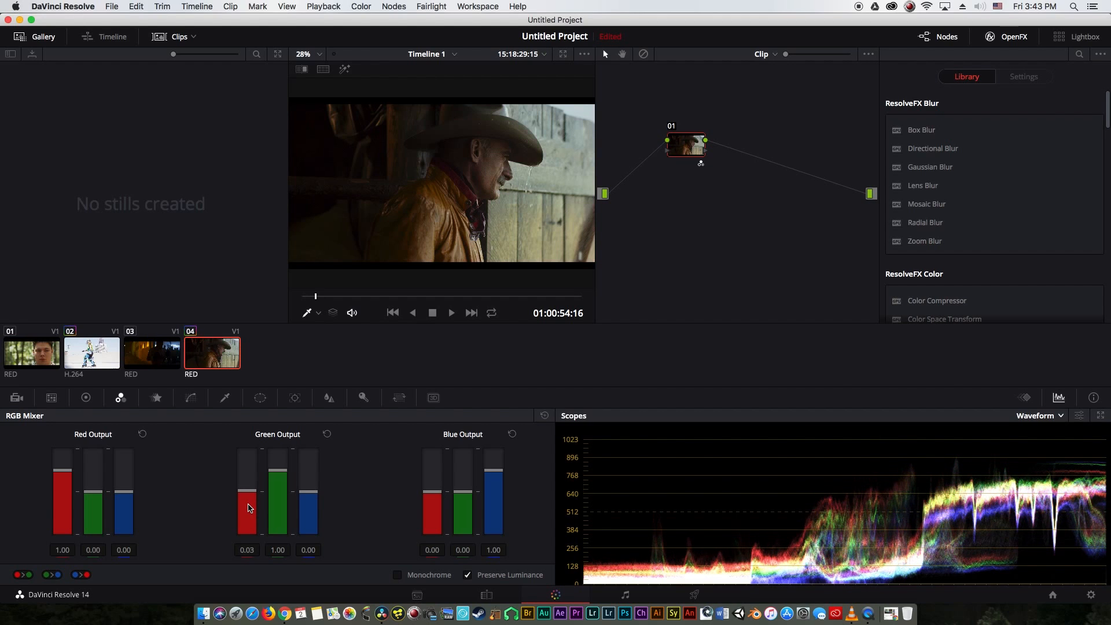
Try a red contribution of 0.03 in the Blue Output, check it full screen, and reset the RGB Mixer.
scroll(434, 498, "up", 1)
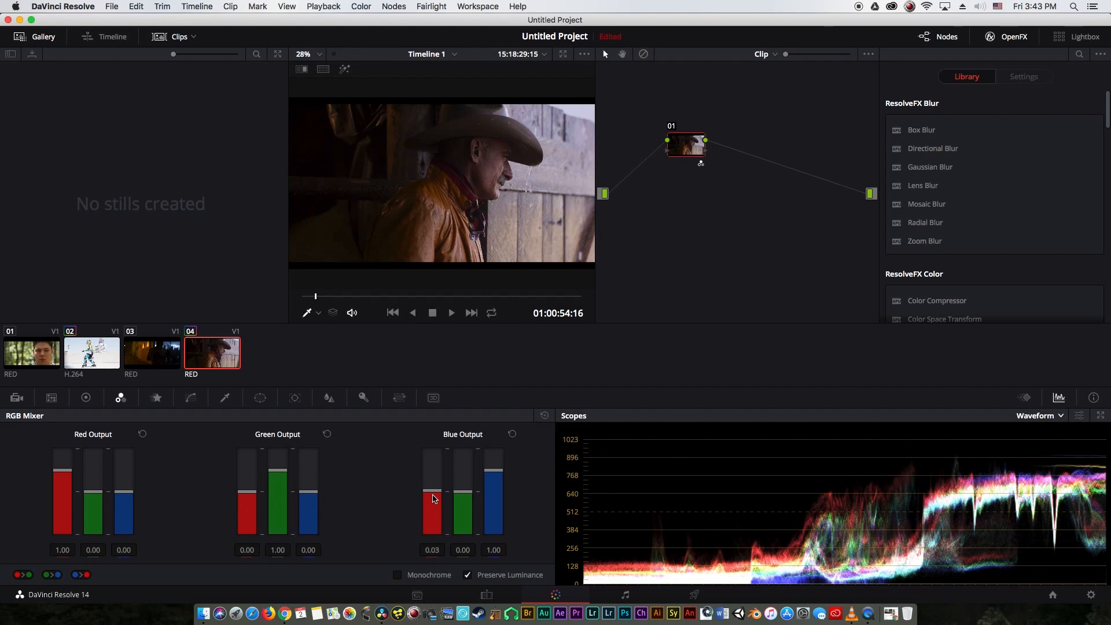
key("super+f")
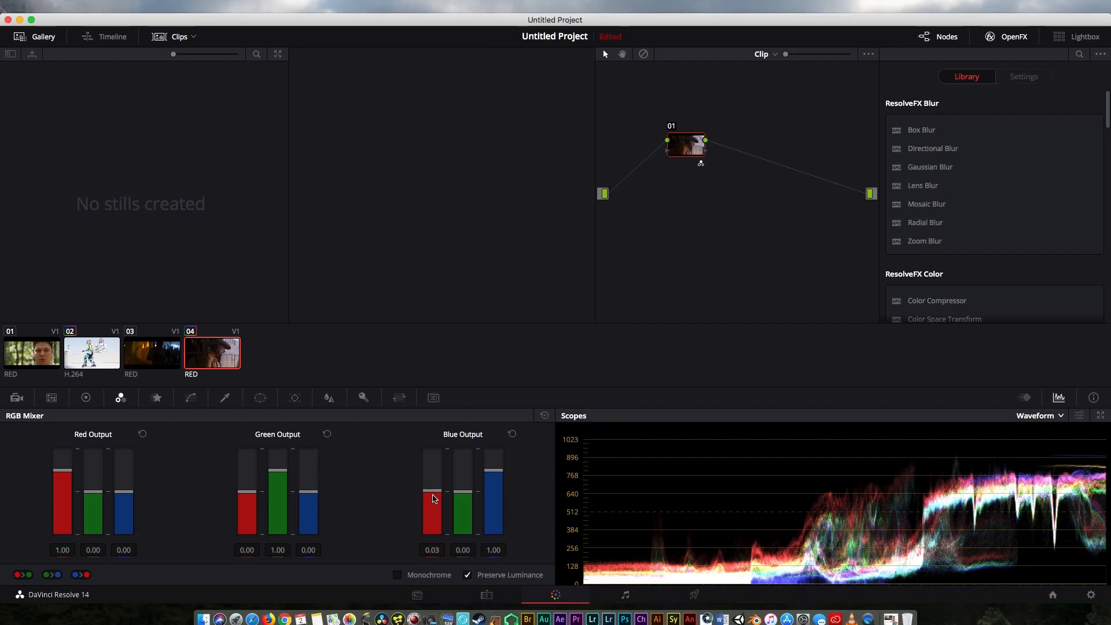
key("super+f")
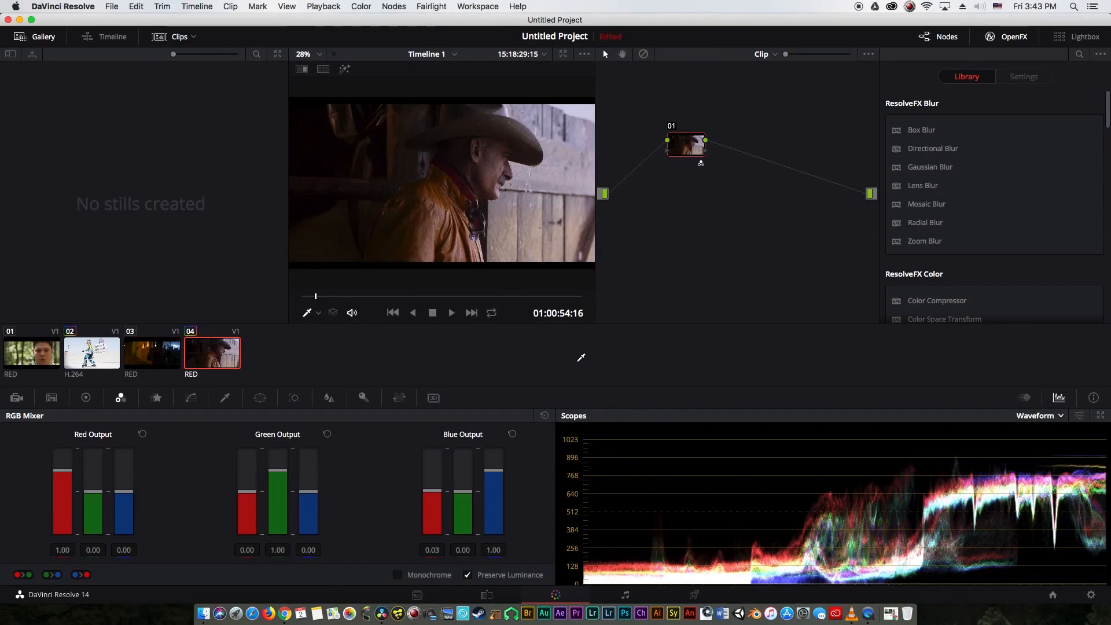
left_click(544, 415)
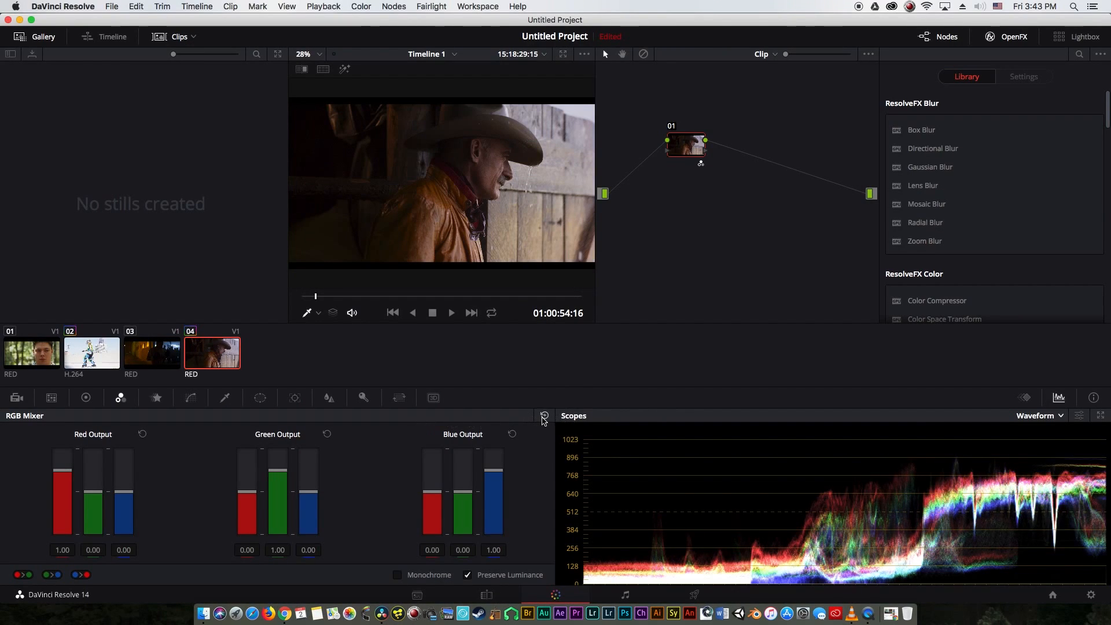
Shift the Log Highlight wheel toward yellow to -0.00, 0.07, -0.71, lower High Range to 0.482, and check full screen.
left_click(86, 397)
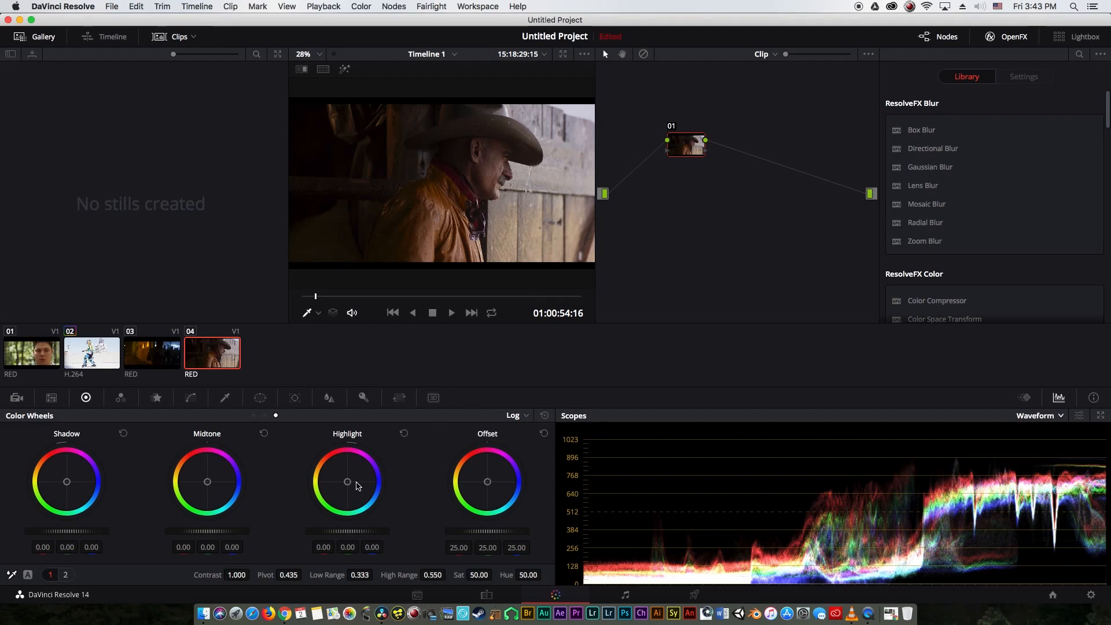
left_click_drag(351, 485, 329, 481)
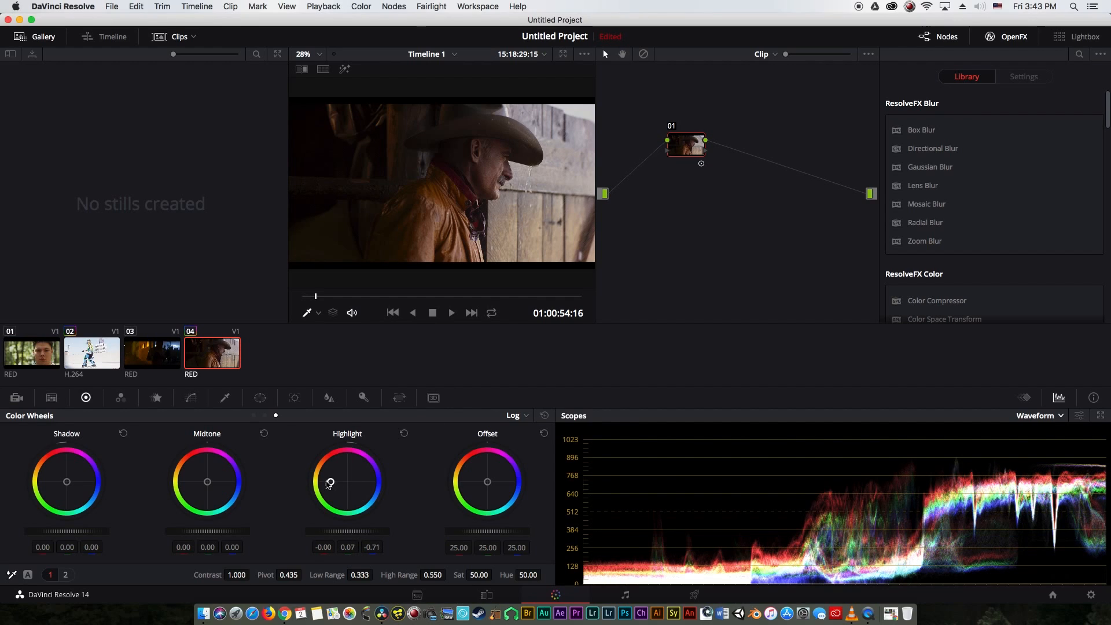
mouse_move(433, 574)
left_mouse_down()
mouse_move(472, 575)
mouse_move(449, 574)
left_mouse_up()
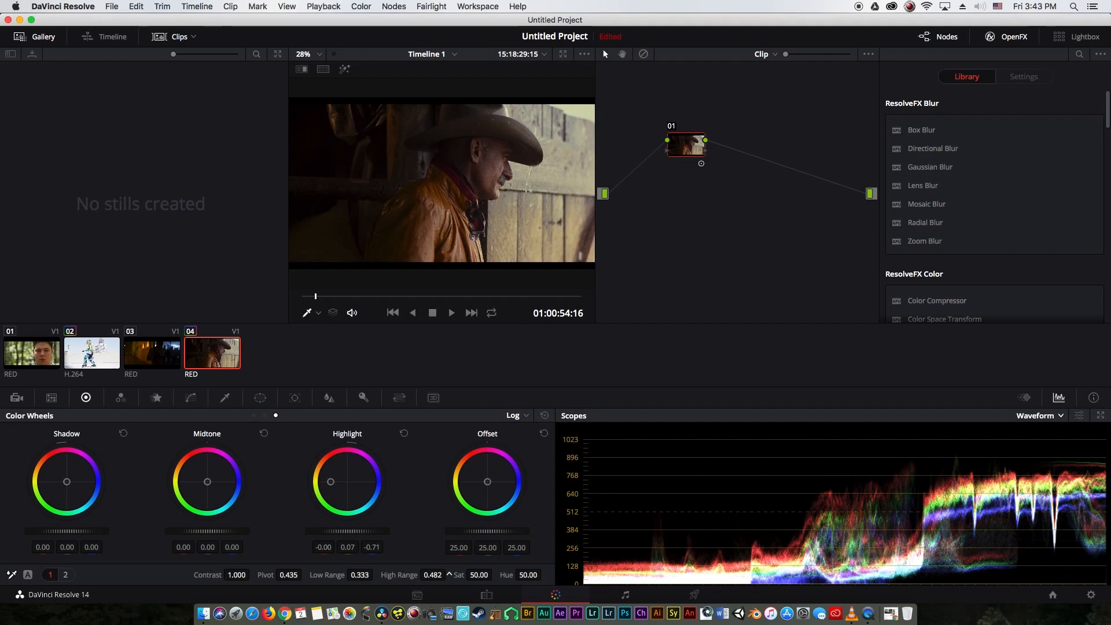
key("super+f")
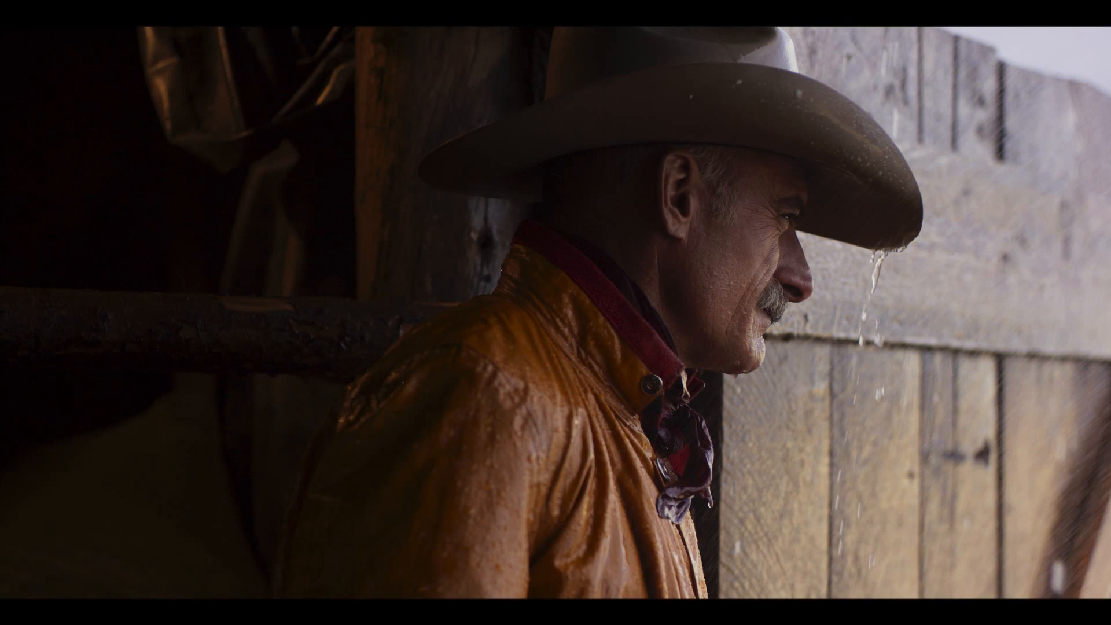
key("super+f")
Lower High Range further to 0.428, comparing the cowboy image full screen.
left_click_drag(449, 574, 449, 574)
key("super+f")
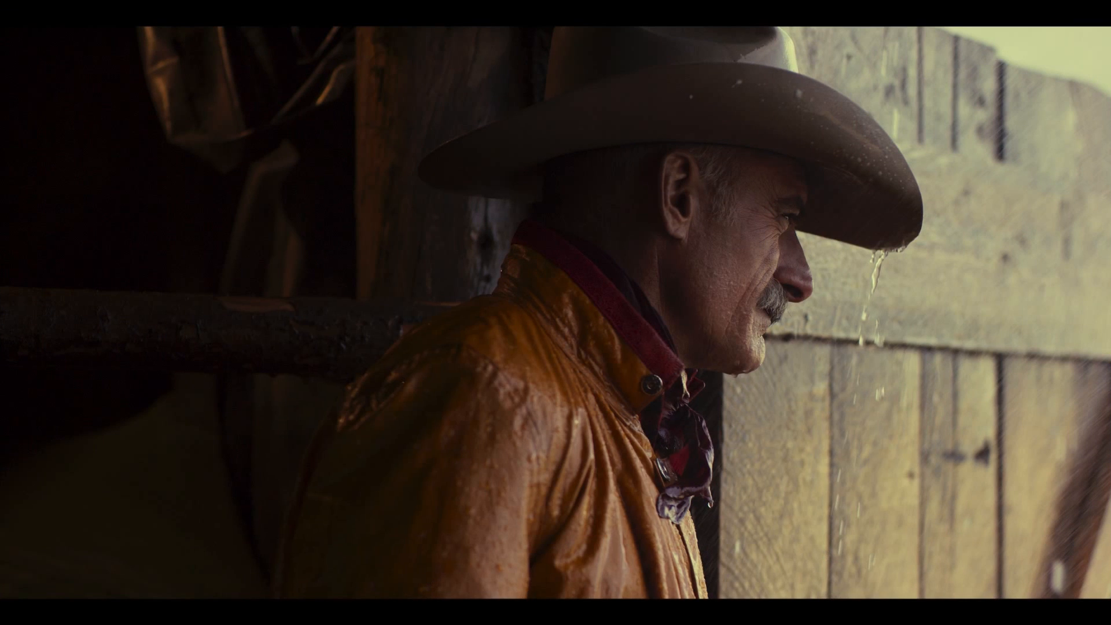
key("super+f")
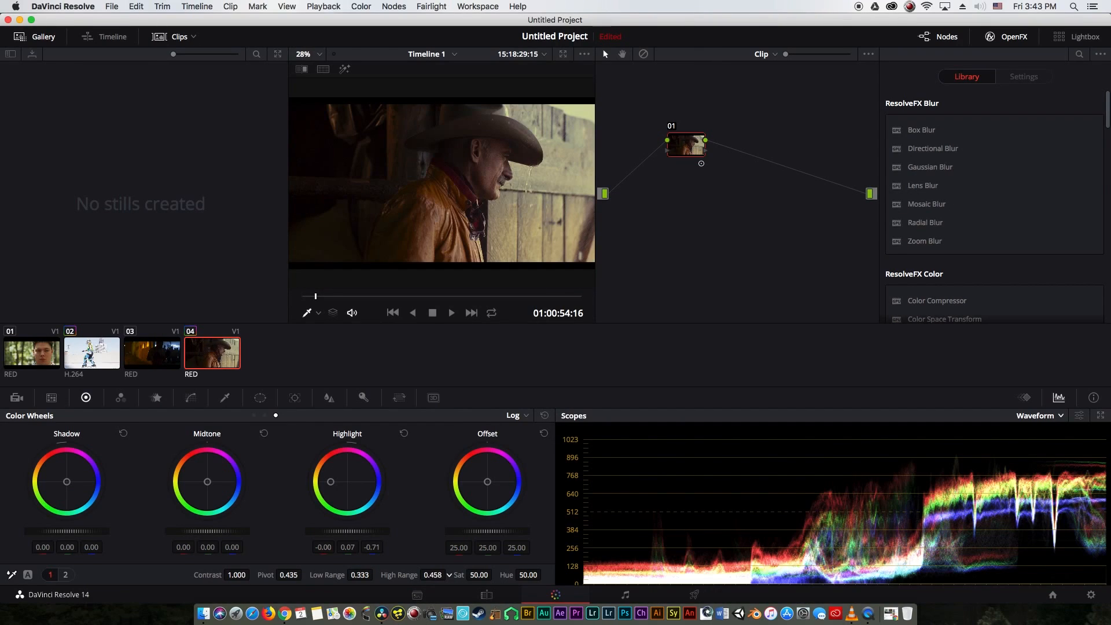
key("super+f")
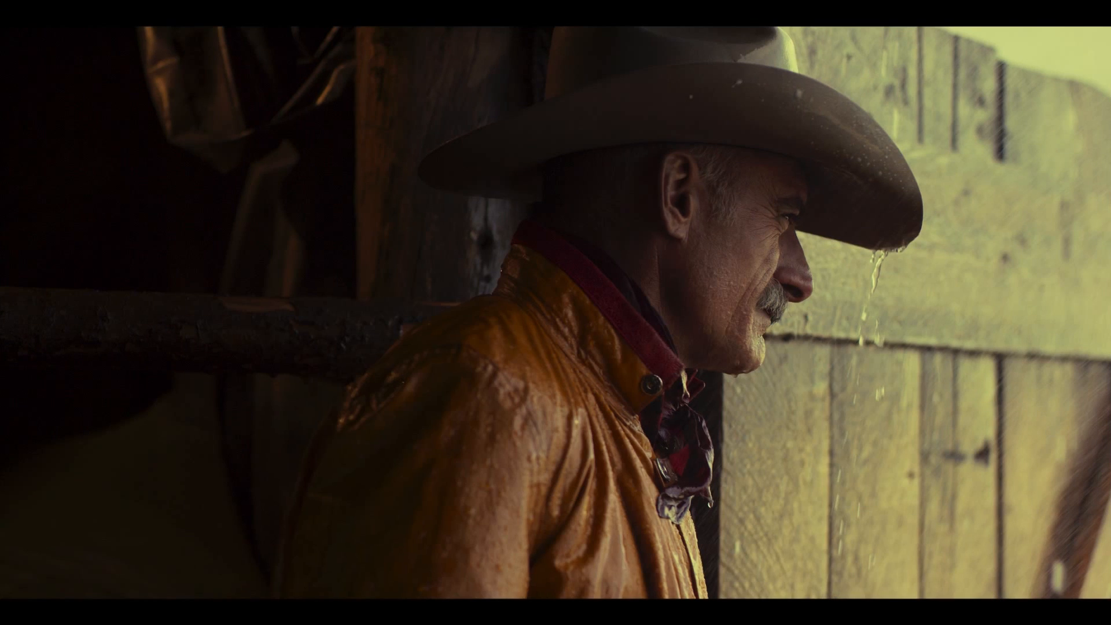
key("super+f")
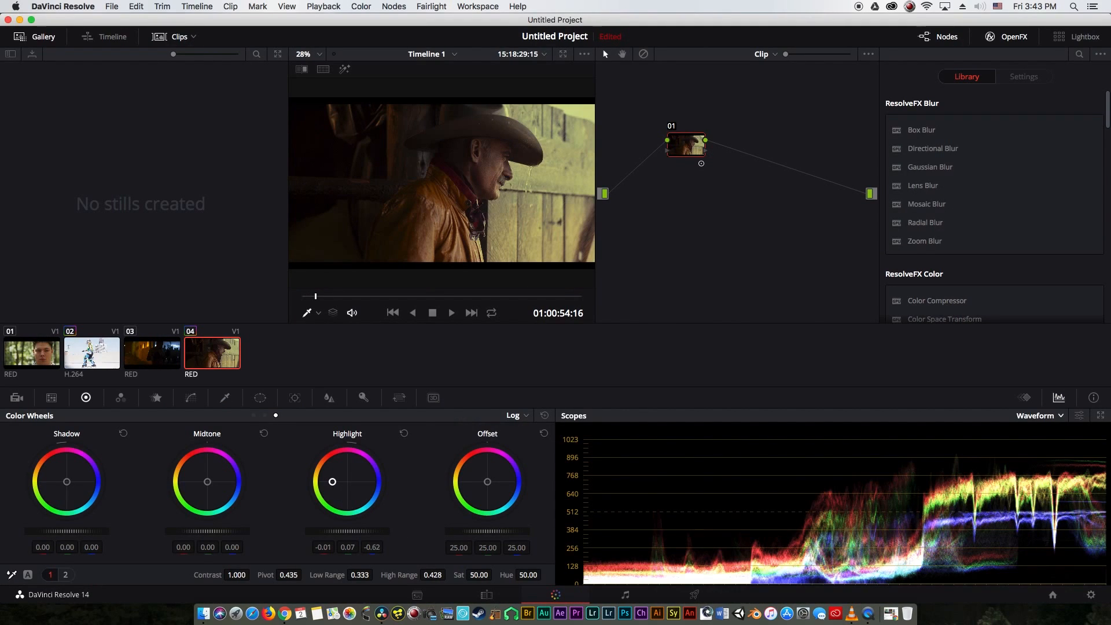
Ease the Highlight wheel back to -0.02, 0.04, -0.33 and lower High Range to 0.380.
left_click_drag(335, 481, 339, 482)
key("super+f")
key("super+f")
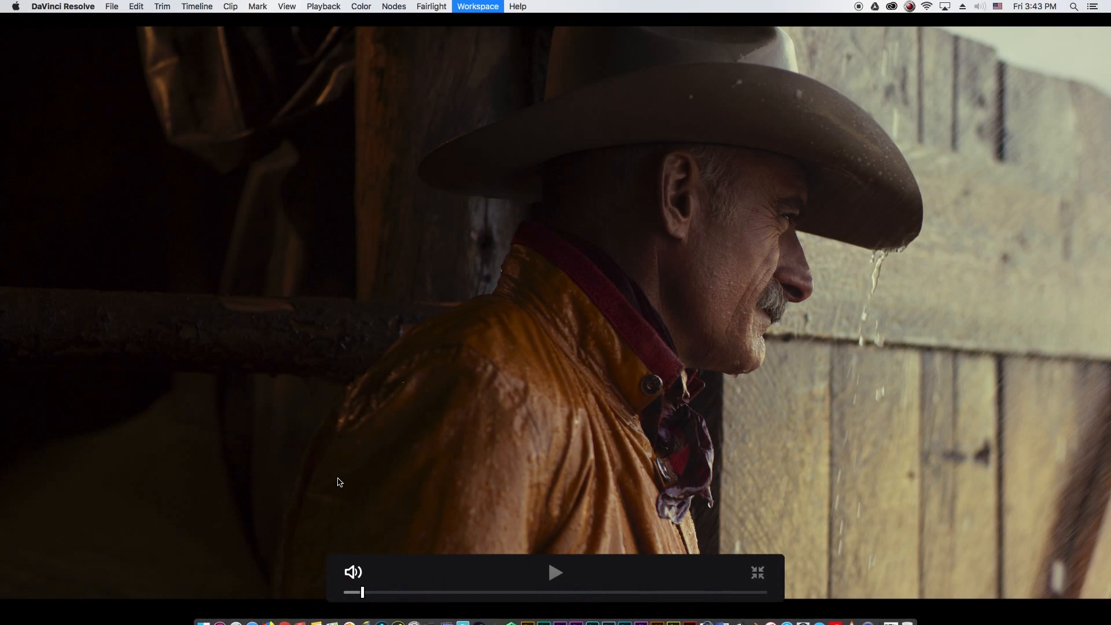
left_click_drag(433, 574, 412, 575)
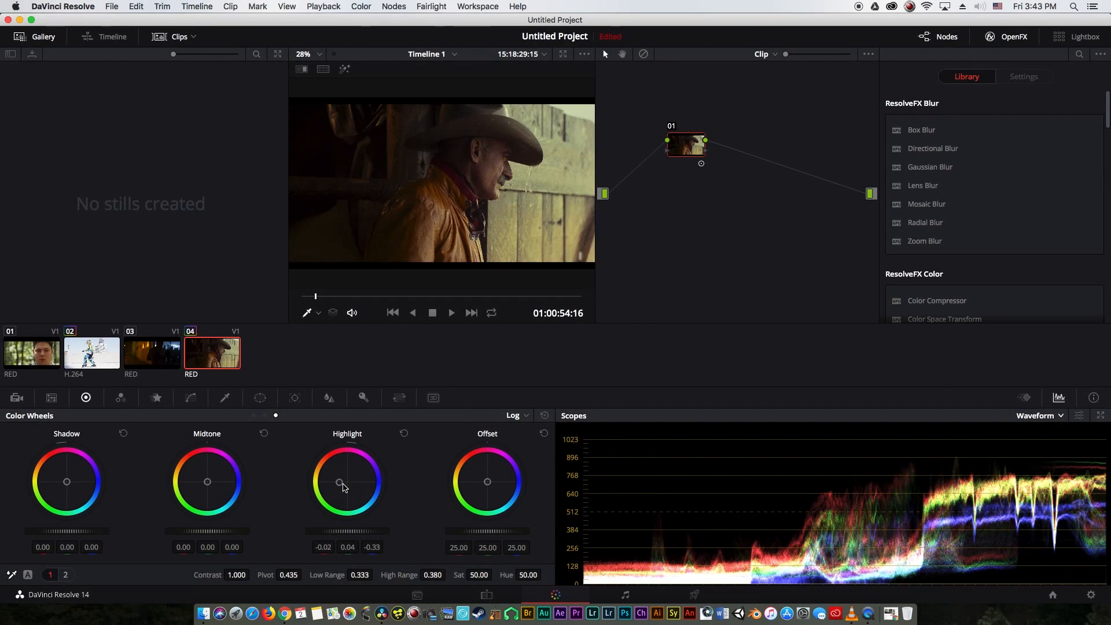
Warm the Highlight wheel to 0.06, -0.00, -0.17 and check the image full screen.
left_click_drag(341, 482, 343, 482)
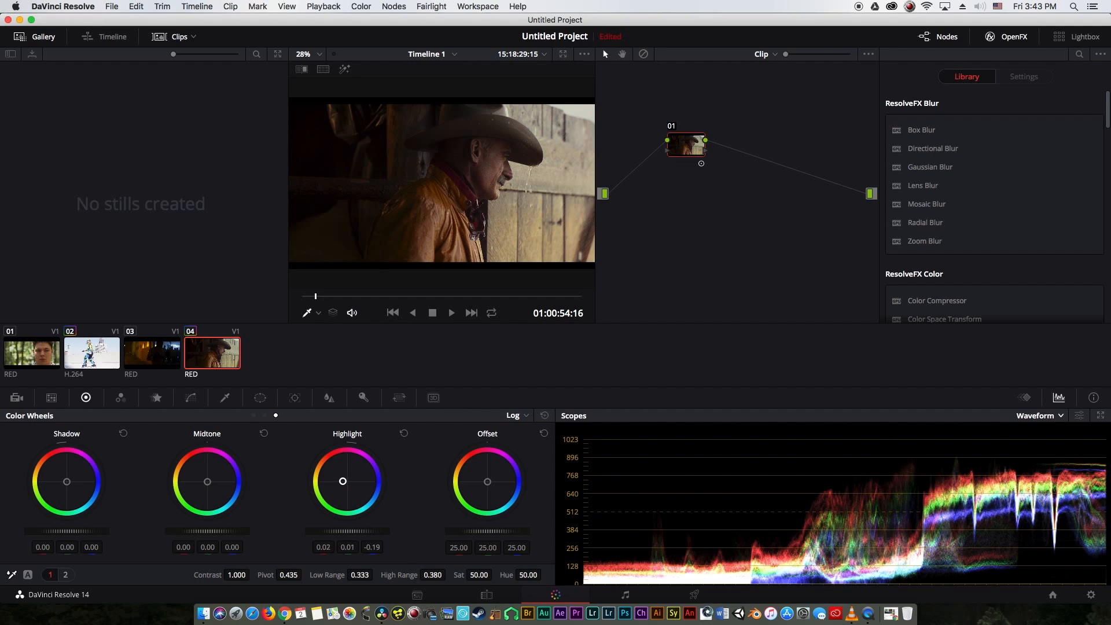
key("super+f")
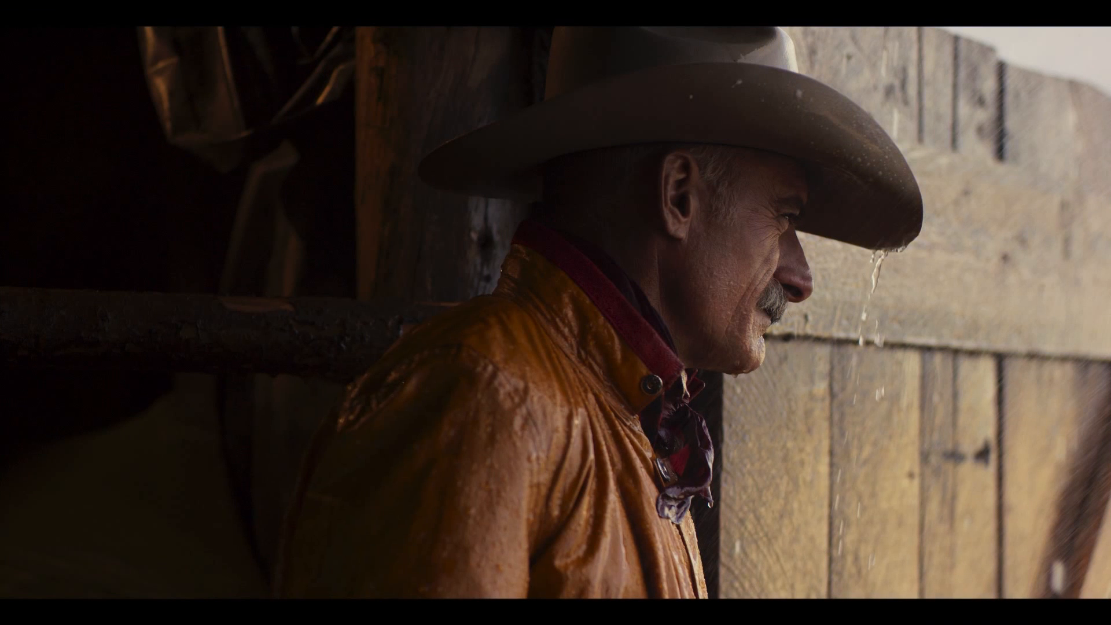
key("super+f")
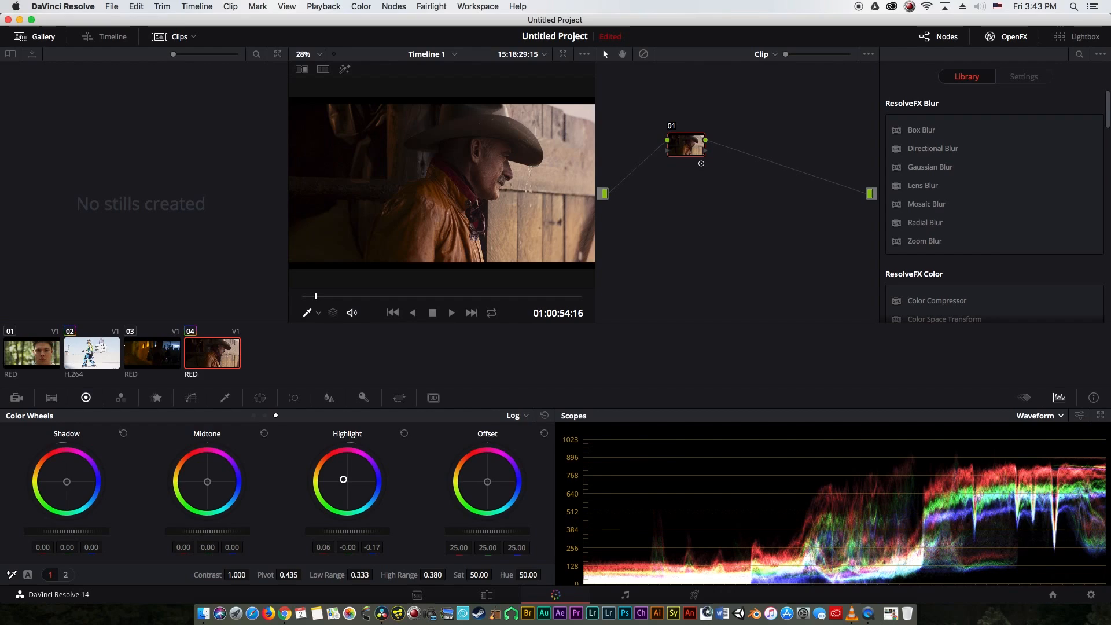
key("super+f")
key("super+f")
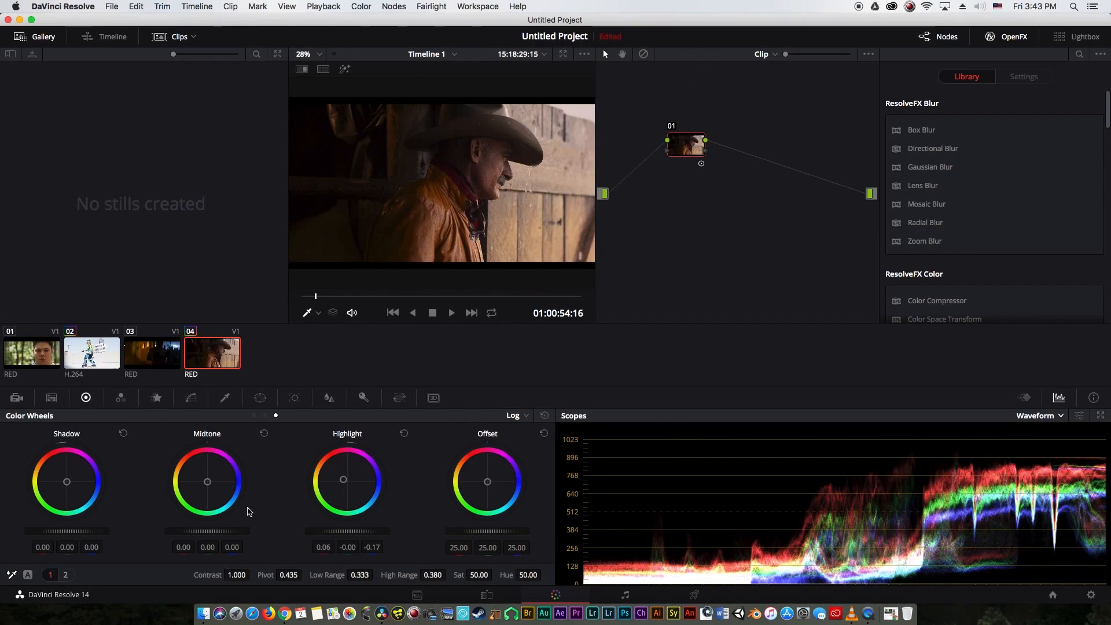
Shift the Shadow wheel toward teal to -0.60, 0.17, 0.12, with Low Range at 0.369 and Pivot at 0.000.
left_click_drag(72, 481, 69, 498)
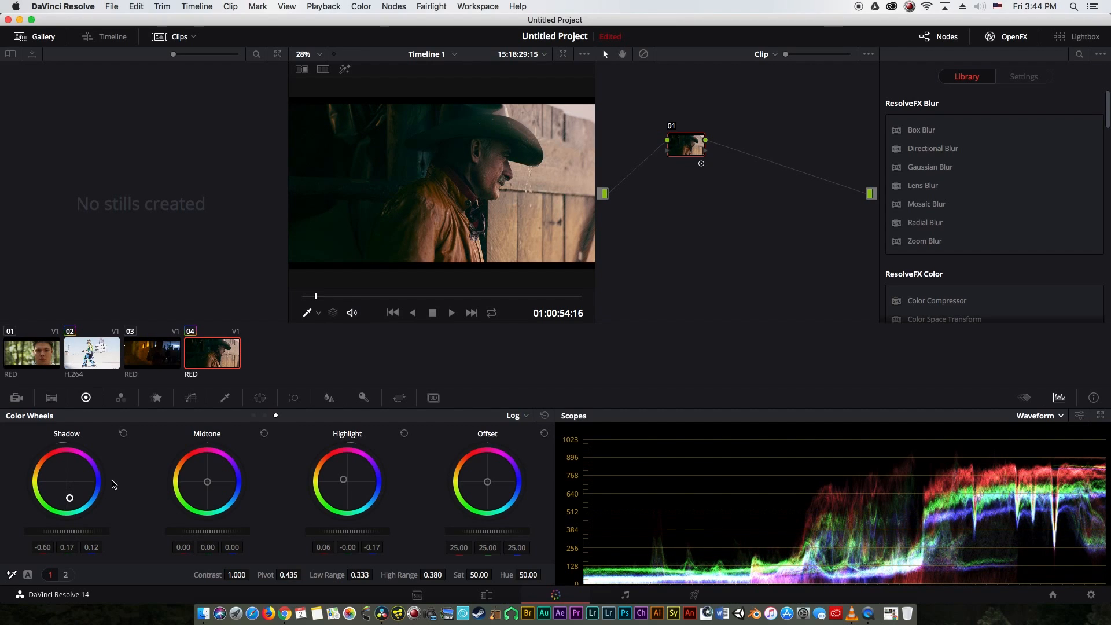
left_click_drag(376, 574, 376, 574)
left_click_drag(295, 575, 305, 574)
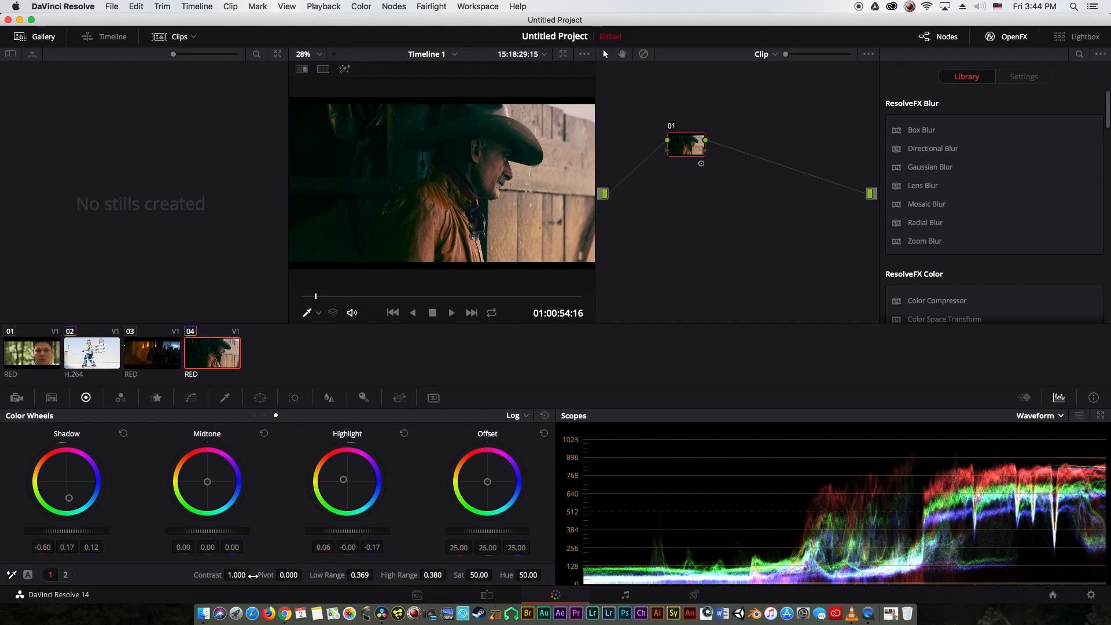
left_click(296, 574)
Lower Low Range to 0.307 and ease the teal Shadow shift to -0.38, 0.10, 0.11.
mouse_move(366, 576)
left_mouse_down()
mouse_move(376, 574)
mouse_move(355, 574)
left_mouse_up()
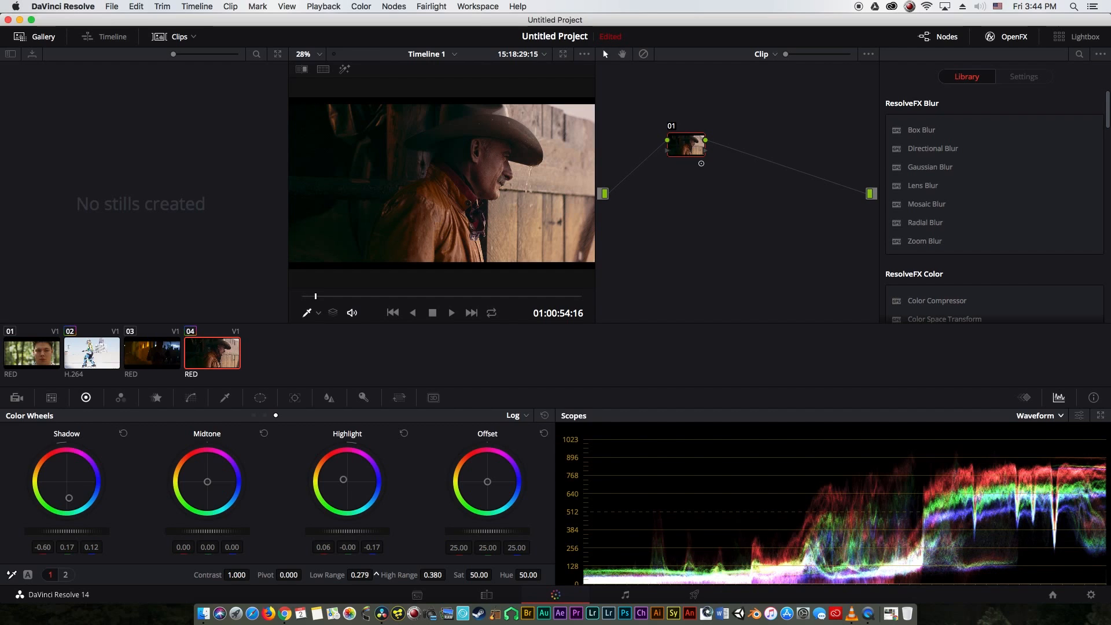
left_click_drag(355, 574, 358, 574)
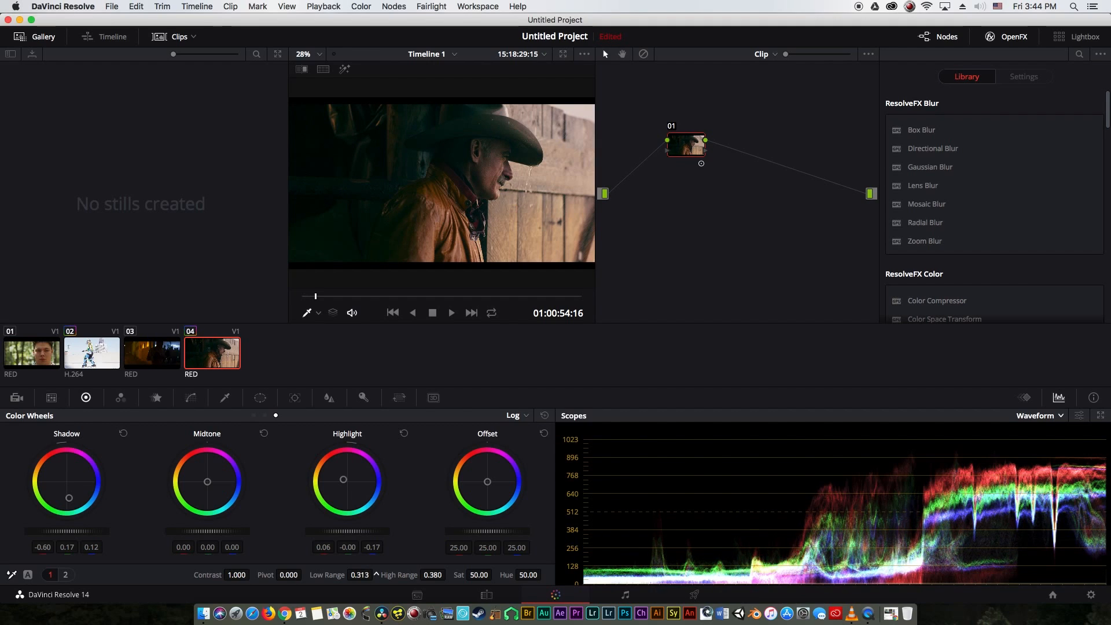
left_click_drag(85, 504, 69, 491)
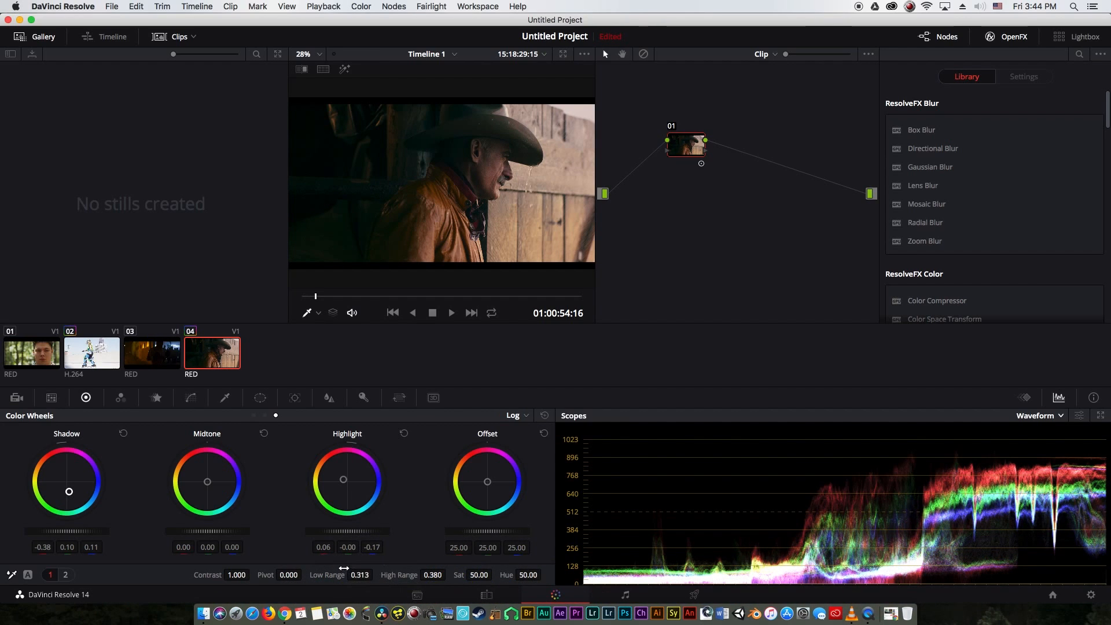
left_click_drag(376, 573, 379, 573)
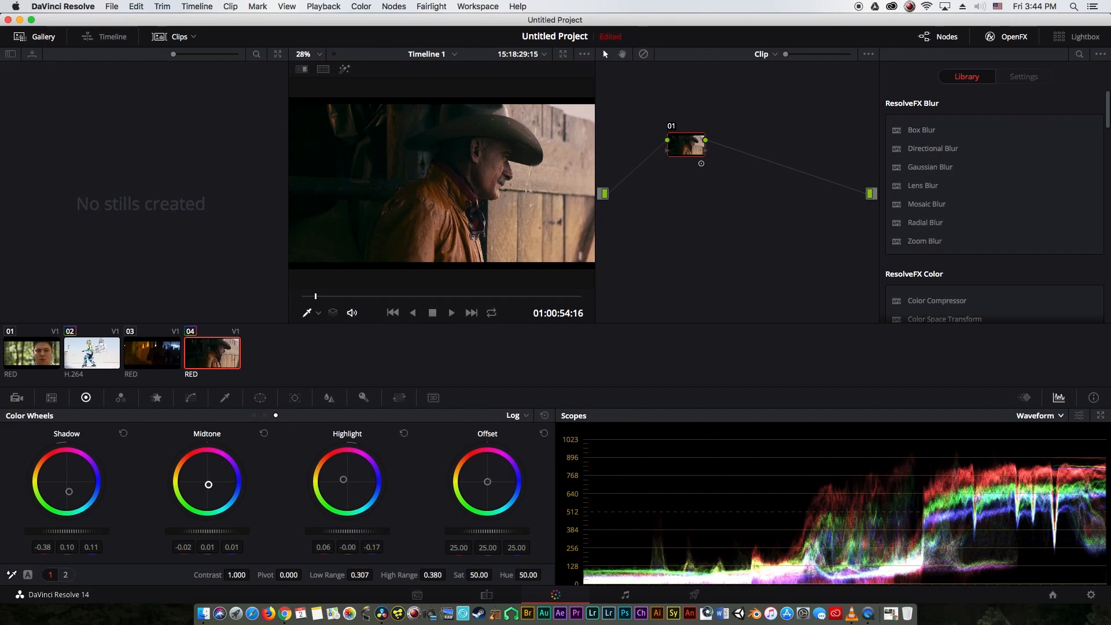
Try shifting the Midtone color balance and raising the Midtone level to 0.04, and check the image full screen.
left_click_drag(208, 484, 189, 483)
double_click(223, 472)
left_click_drag(236, 530, 190, 535)
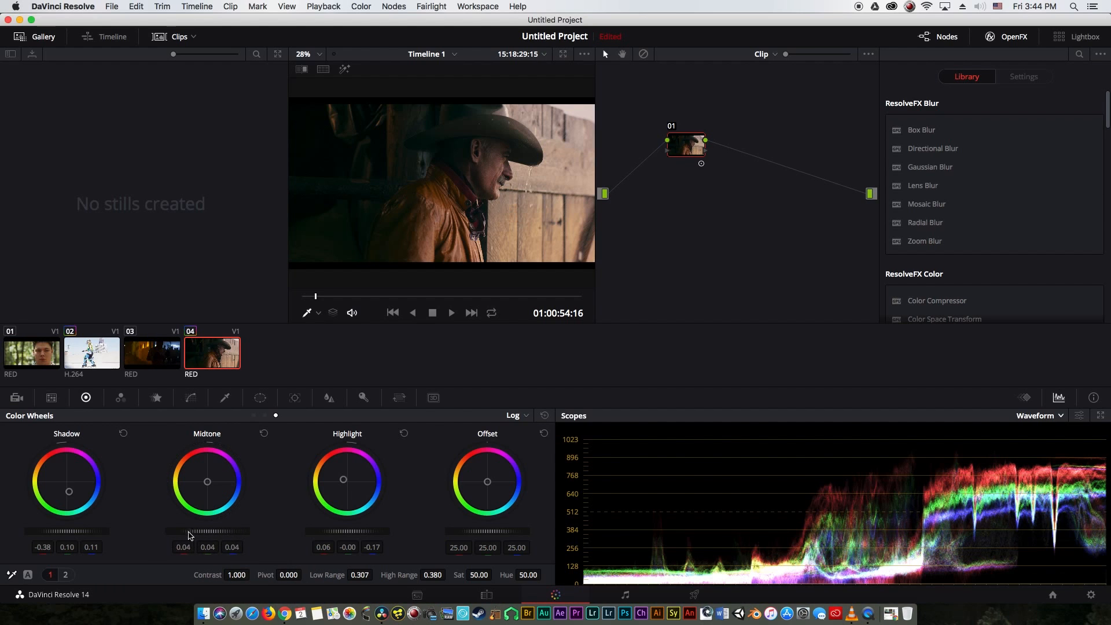
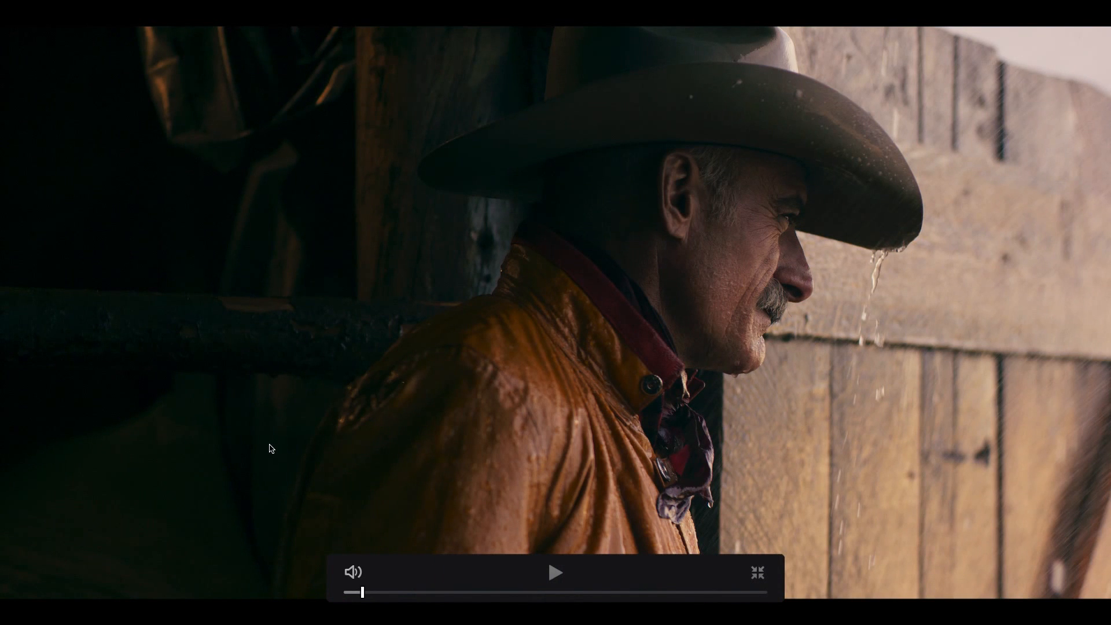
key("Escape")
Neutralize the Highlight wheel to 0.01, 0.01, -0.18 and check the image full screen.
left_click_drag(344, 480, 343, 480)
key("super+f")
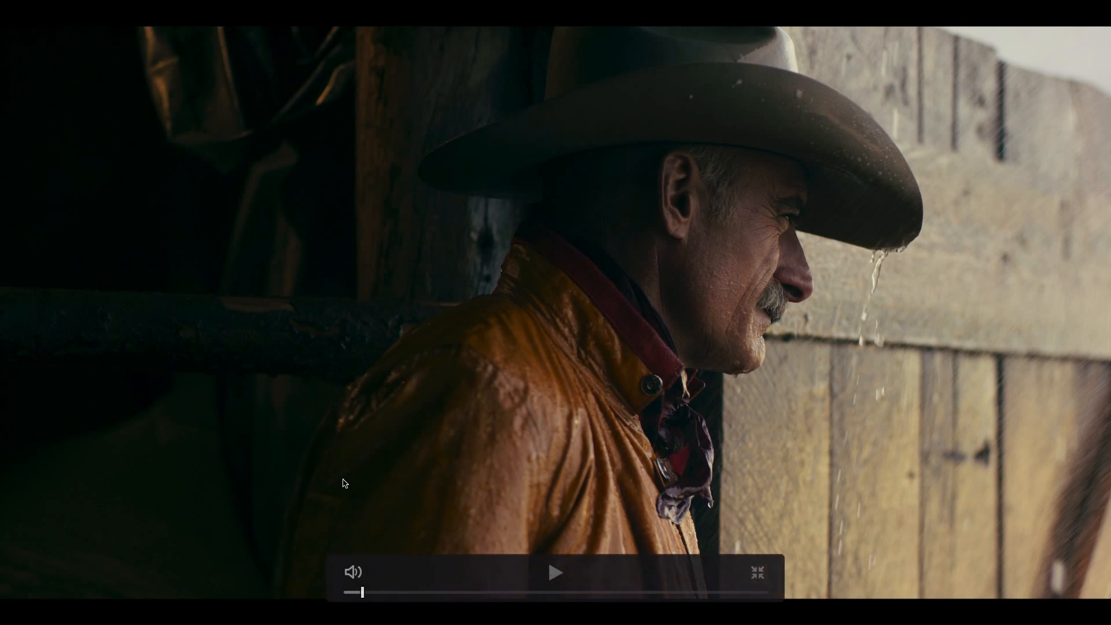
key("Escape")
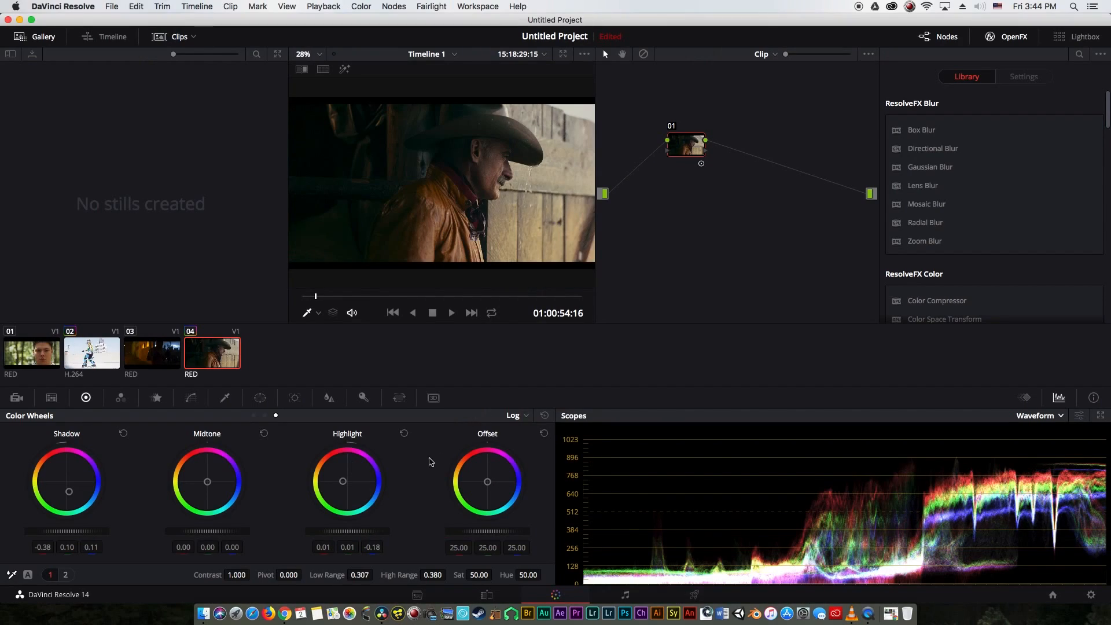
Shift Highlight to -0.00, 0.03, -0.26 and Shadow to -0.43, 0.11, 0.12, checking each full screen.
left_click_drag(345, 482, 341, 481)
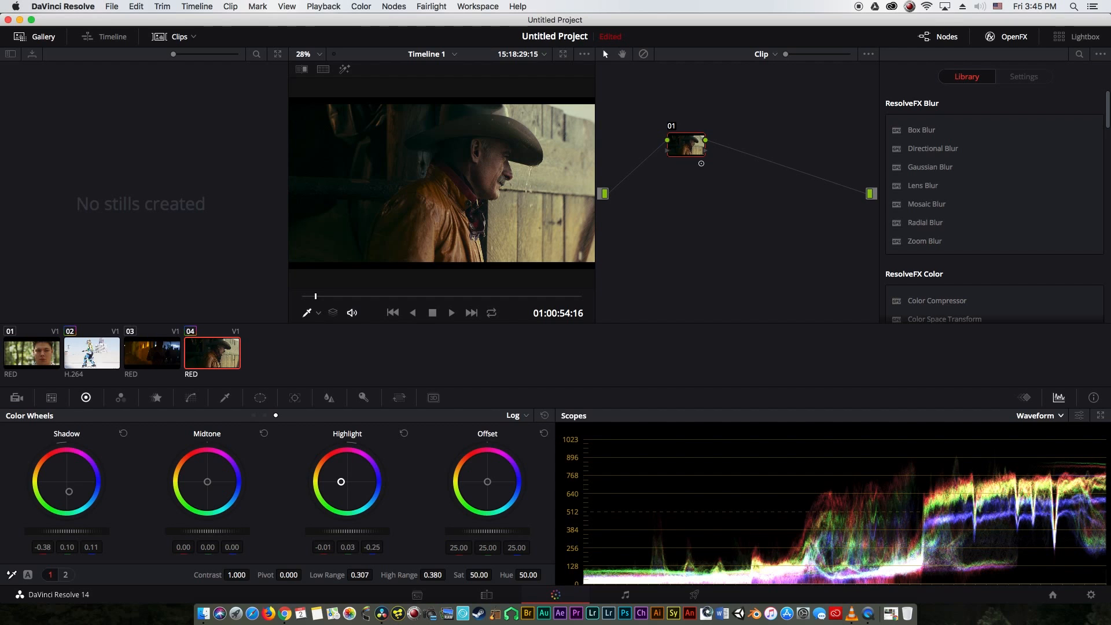
key("super+f")
key("super+f")
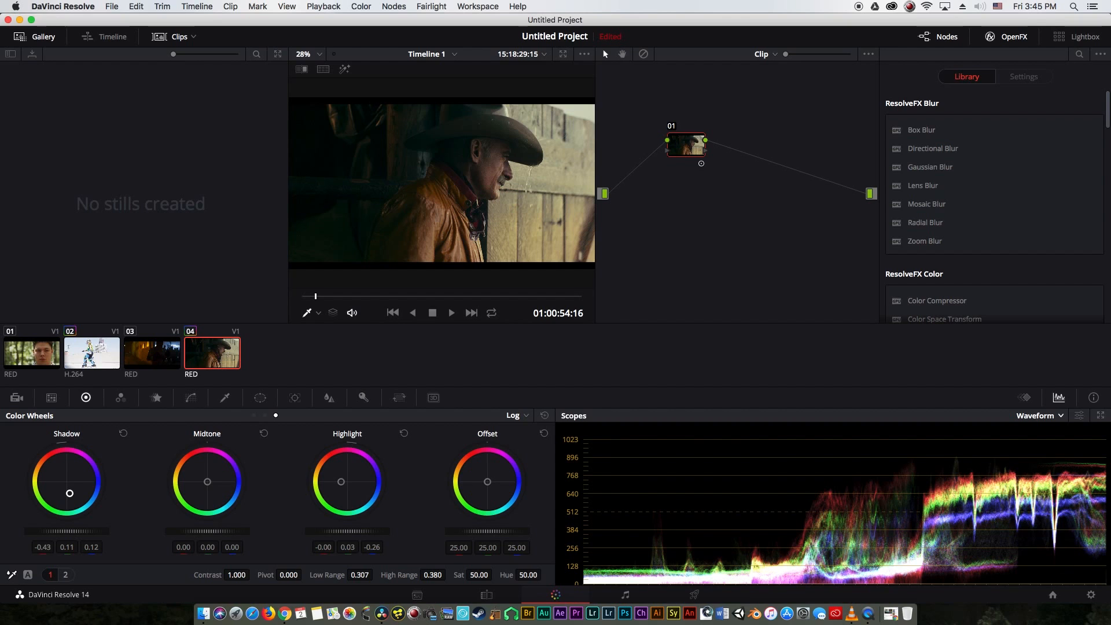
key("super+f")
key("super+f")
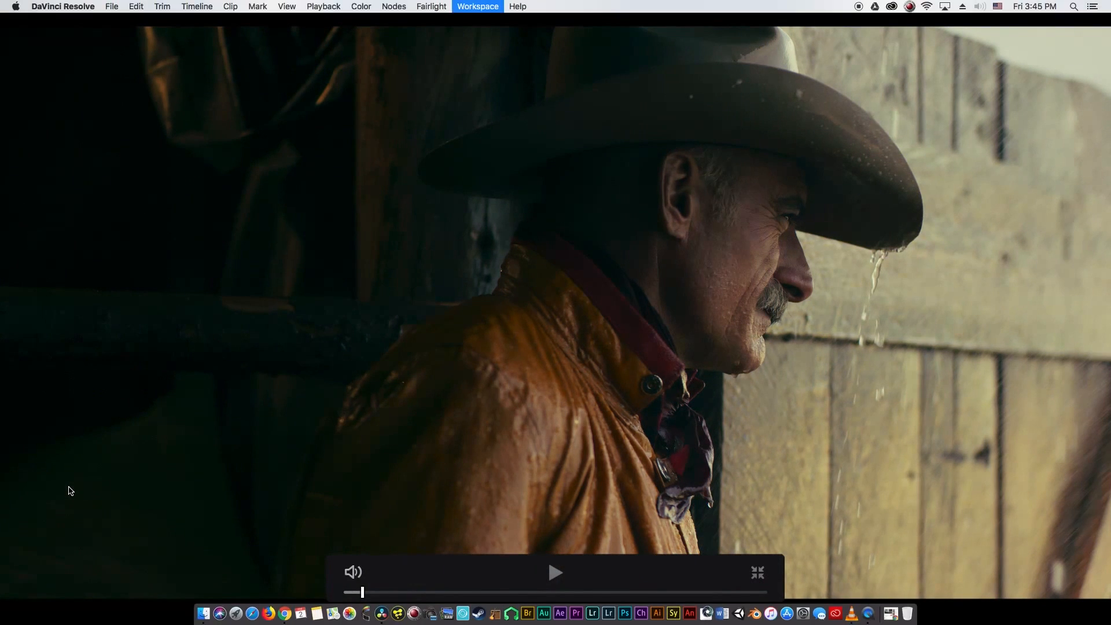
Cool the Offset wheel to 23.95, 25.13, 26.52, check full screen, and warm Highlight to 0.04, 0.01, -0.22.
left_click_drag(487, 482, 489, 485)
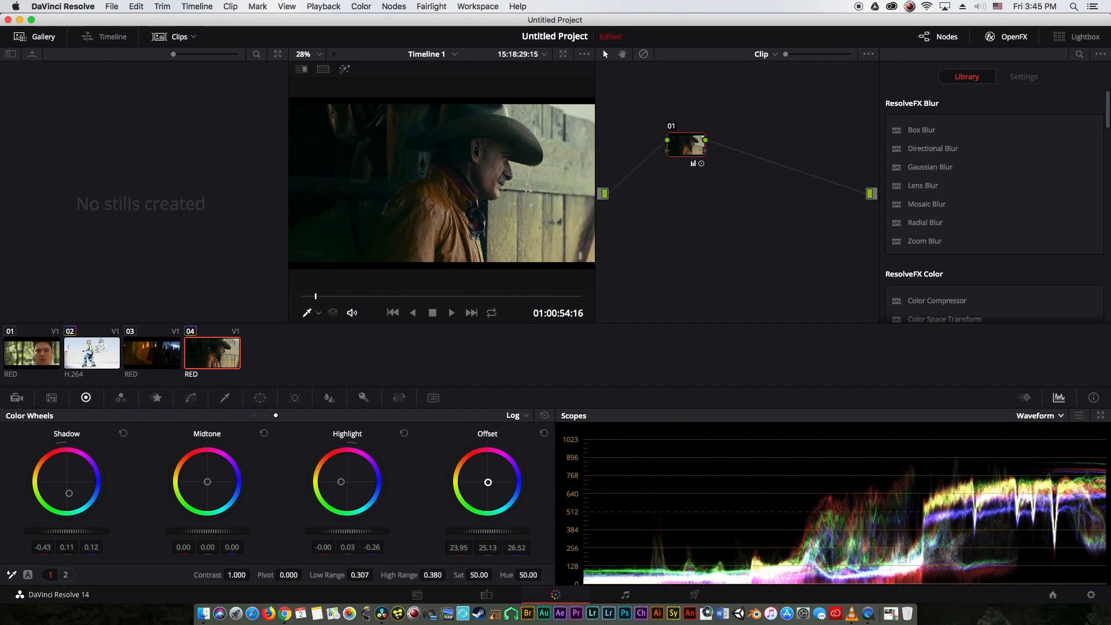
key("super+f")
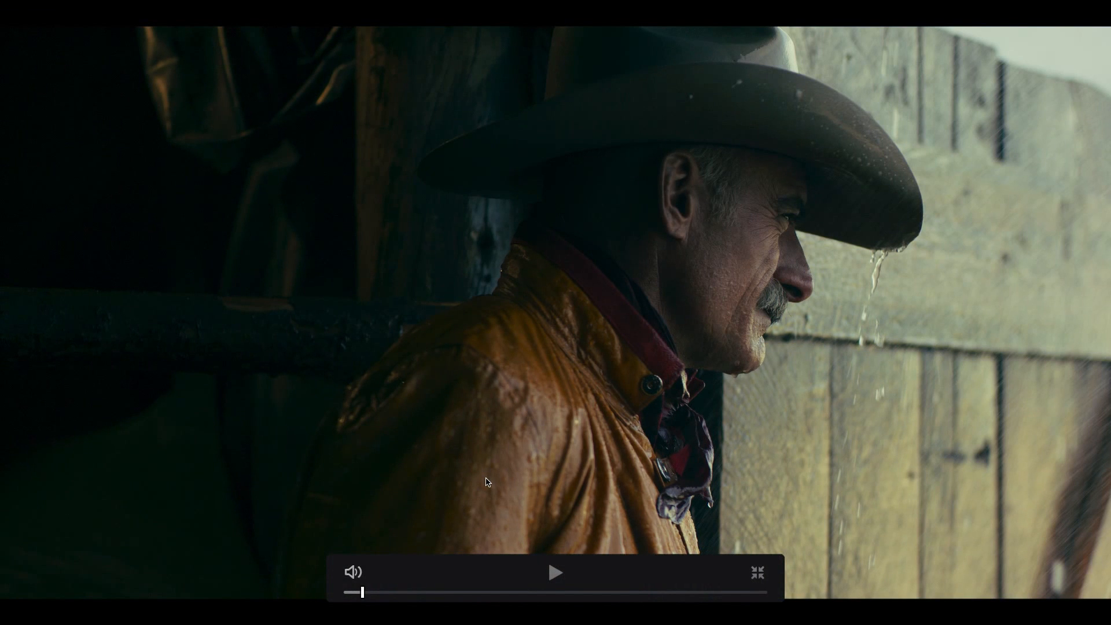
key("super+f")
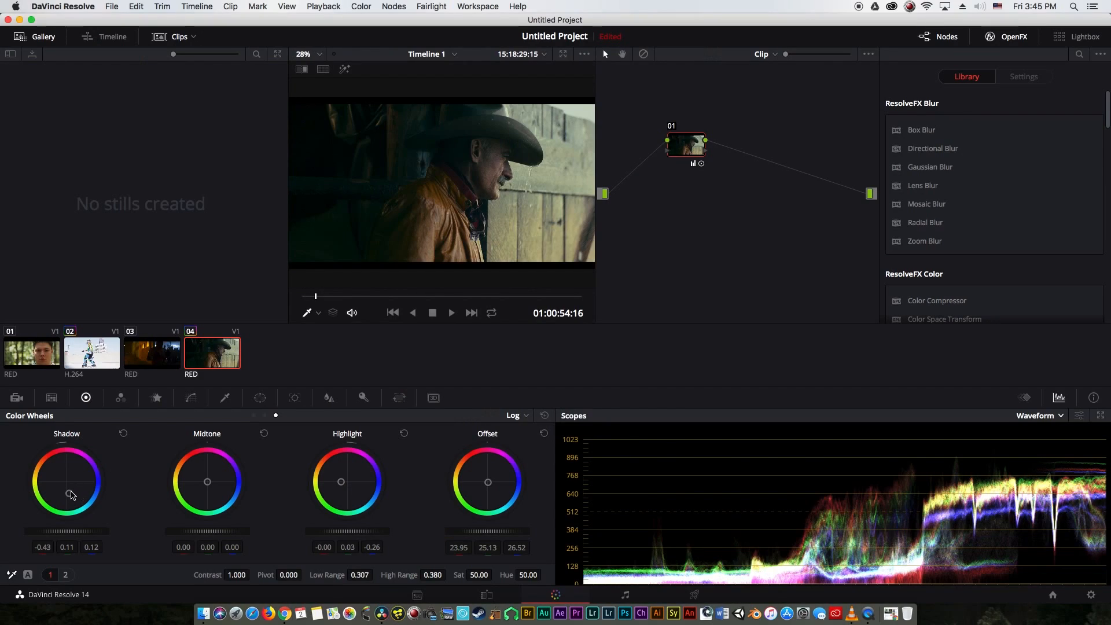
left_click_drag(341, 485, 343, 483)
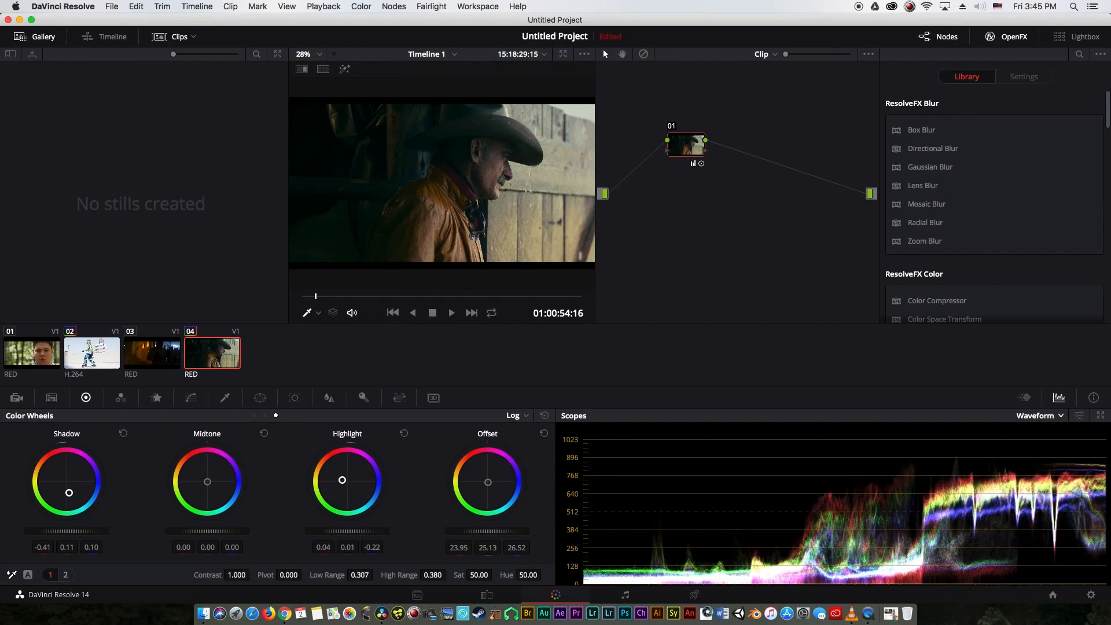
Nudge Highlight to 0.05, 0.01, -0.22 with a full-screen check, and set the saturation to 70.
key("super+f")
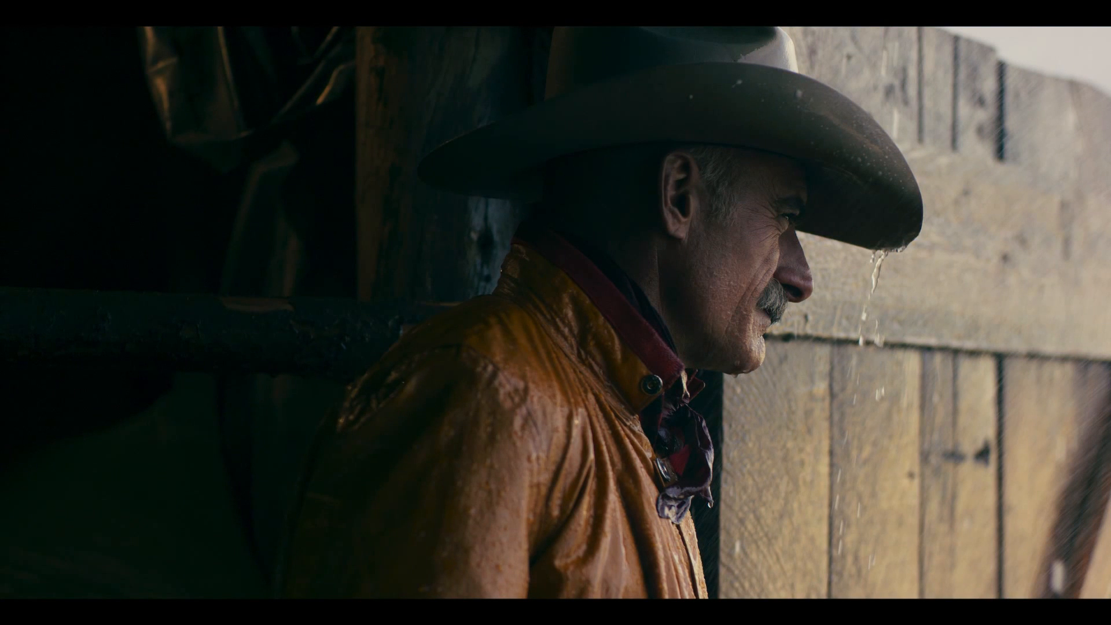
key("super+f")
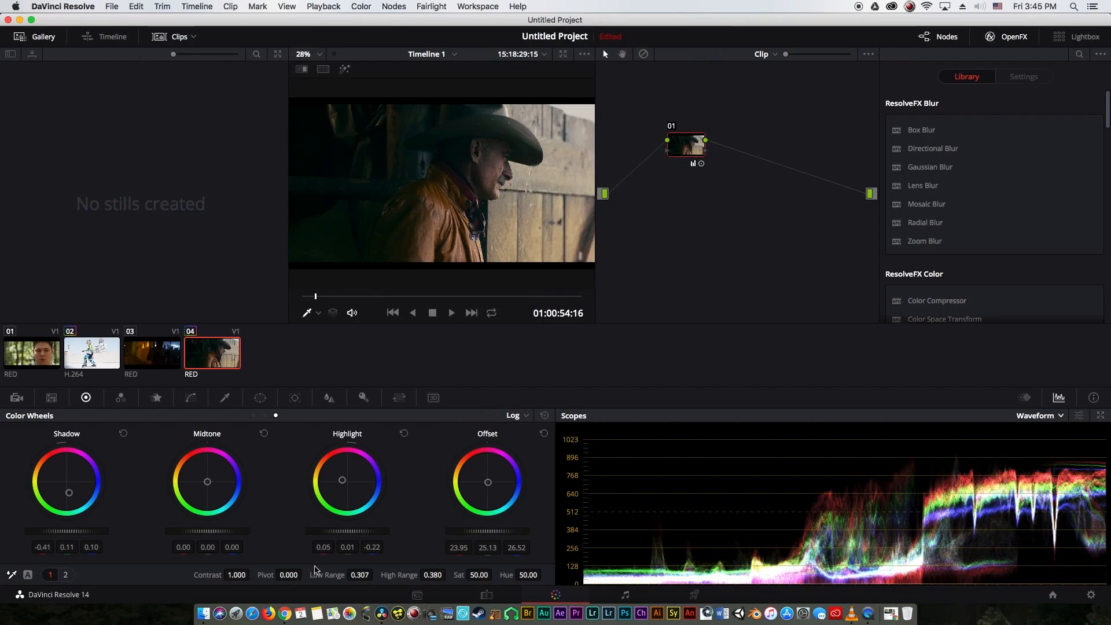
left_click_drag(495, 574, 496, 574)
left_click(479, 574)
type("70")
key("Return")
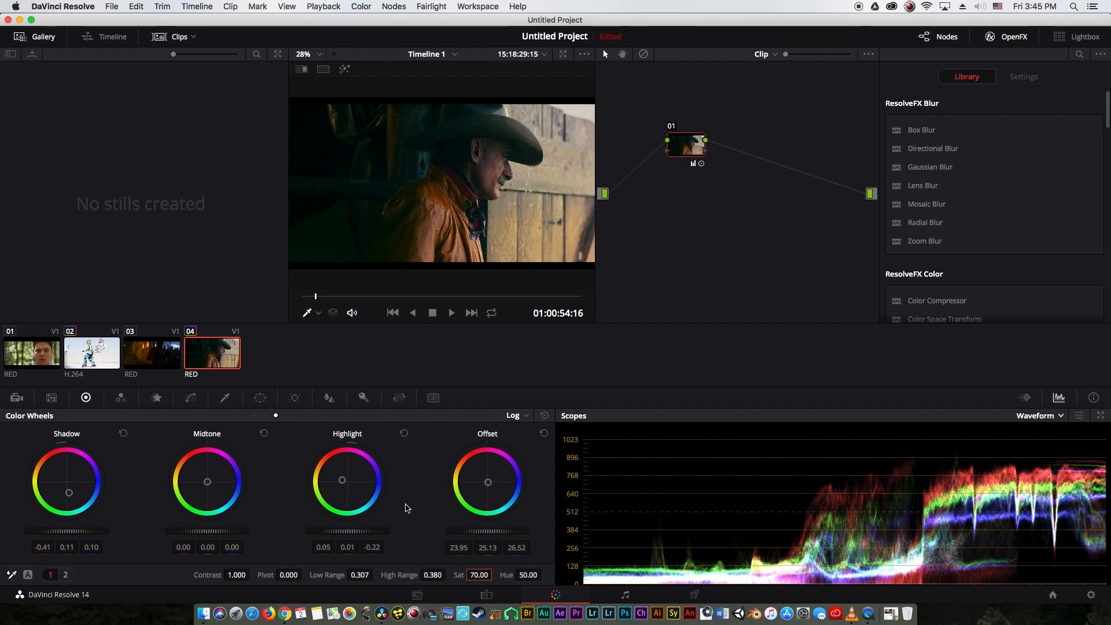
Compare the cowboy clip full screen with and without the grade.
key("super+f")
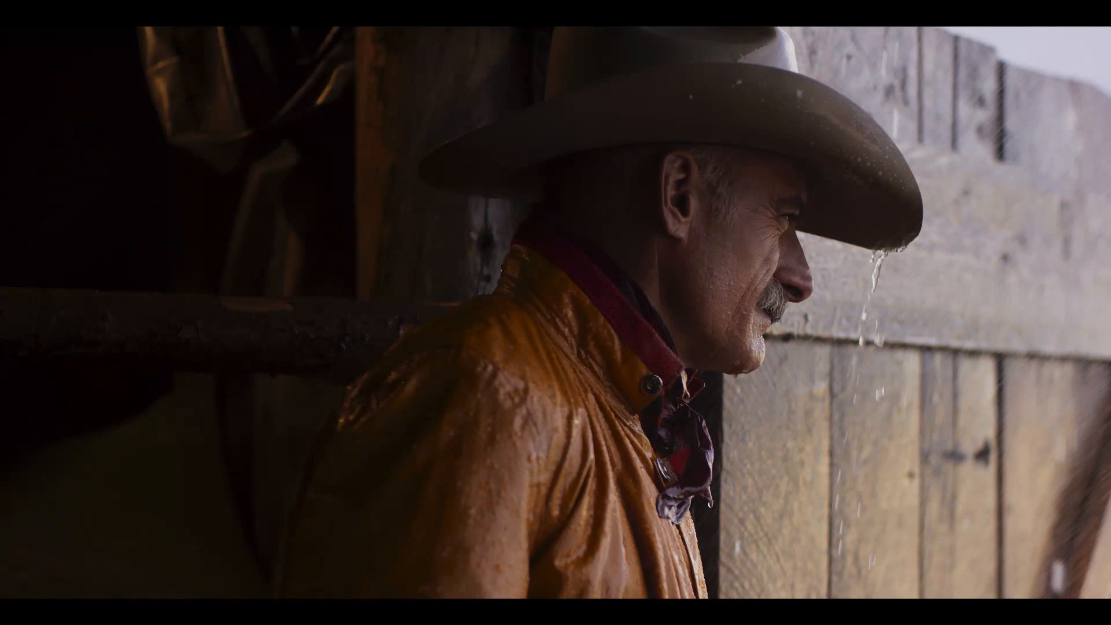
key("super+f")
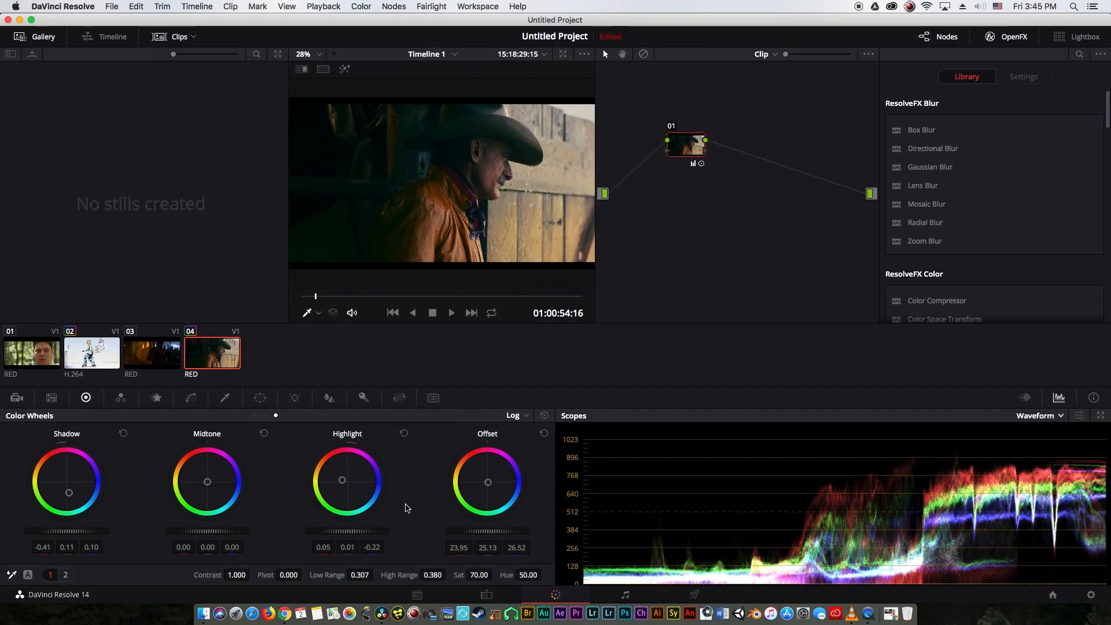
key("super+f")
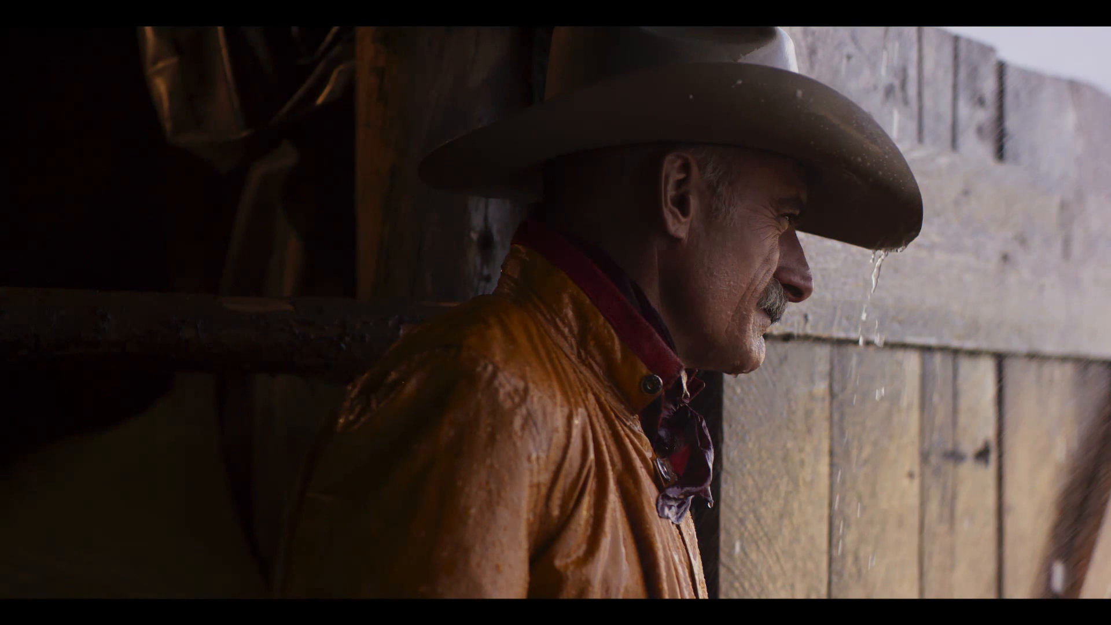
key("super+f")
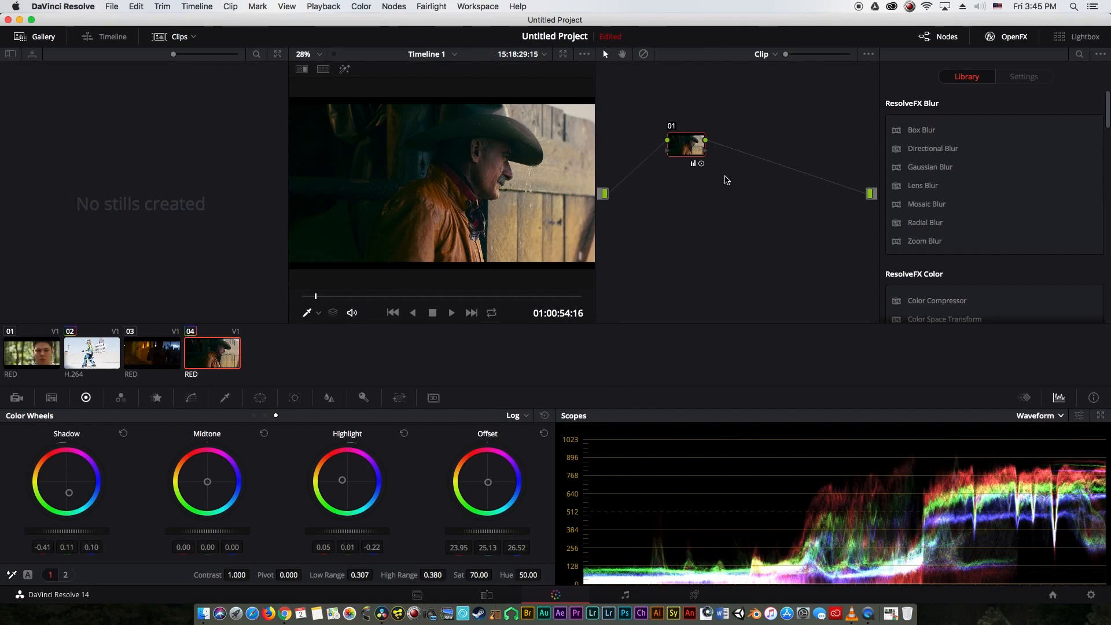
key("super+f")
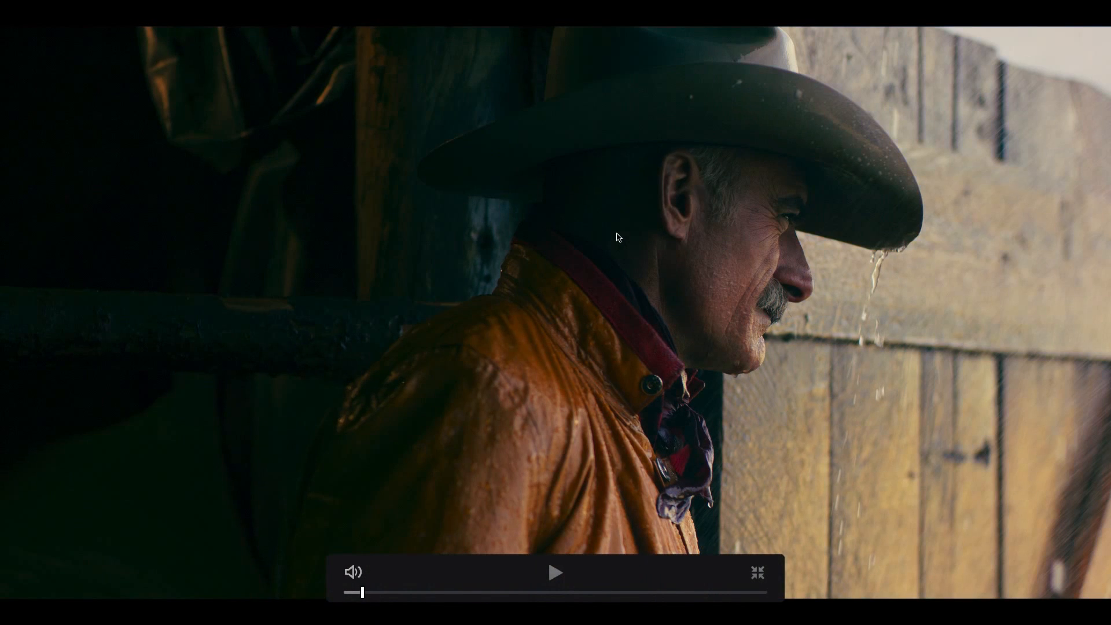
key("super+f")
Reset the Log wheels and balance Offset at 18.62, 26.03, 33.23 against Highlight at 0.19, -0.03, -0.29 with a High Range of 0.290.
left_click(544, 416)
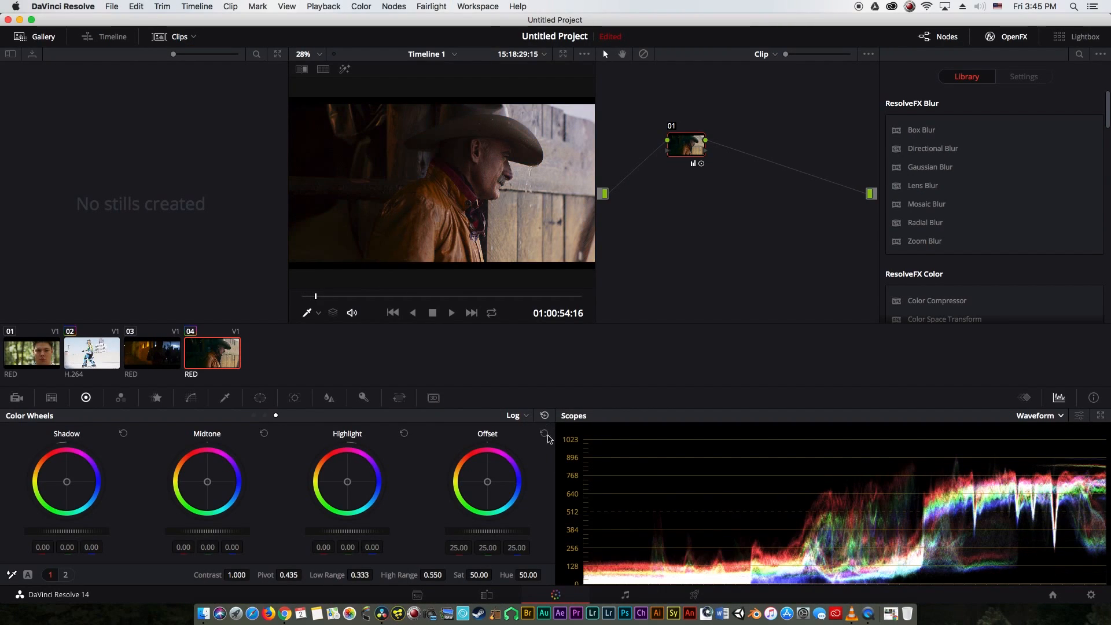
left_click_drag(494, 486, 492, 485)
left_click_drag(354, 485, 347, 479)
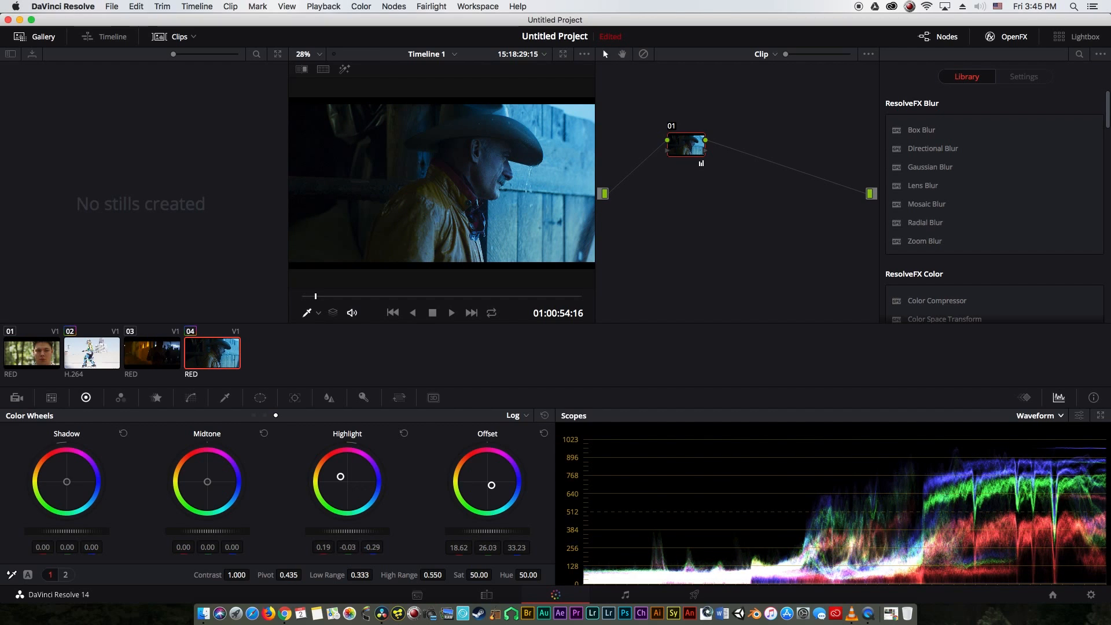
mouse_move(432, 573)
left_mouse_down()
mouse_move(454, 573)
mouse_move(380, 573)
mouse_move(451, 573)
left_mouse_up()
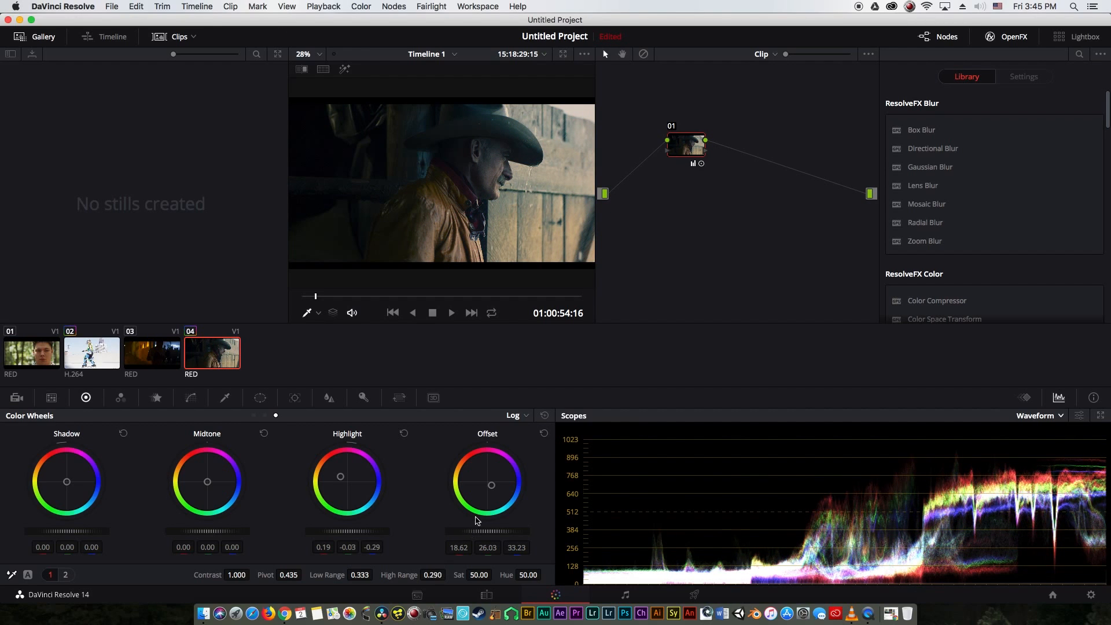
Refine Offset to 17.48, 26.33, 33.29, High Range to 0.250 and Highlight to 0.21, -0.04, -0.23, including a full-screen check.
left_click_drag(492, 486, 493, 489)
left_click_drag(449, 574, 434, 574)
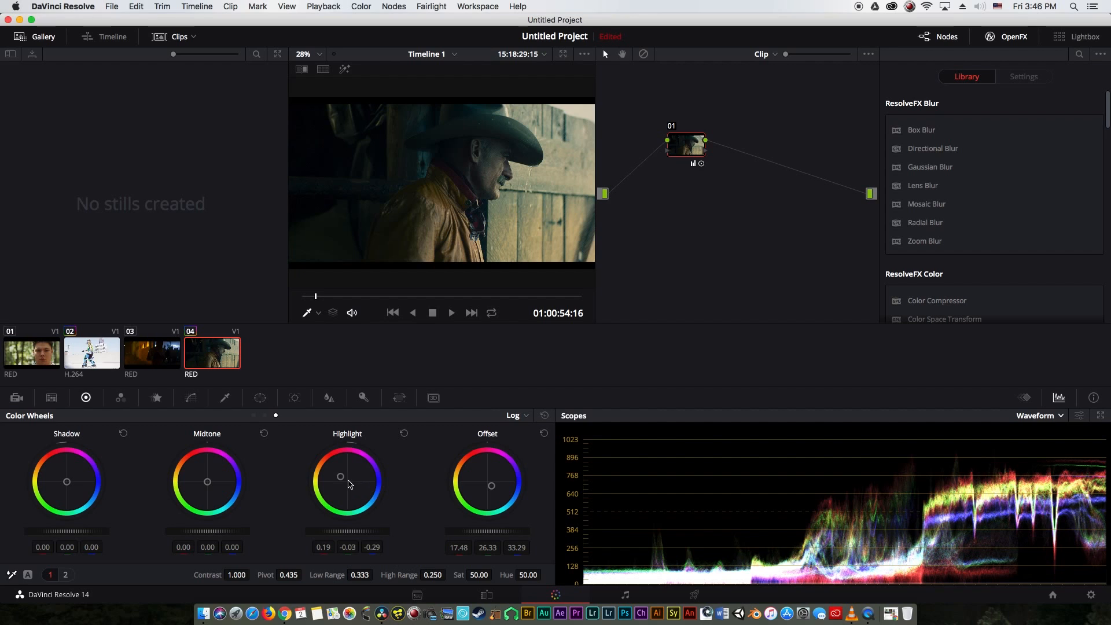
key("super+f")
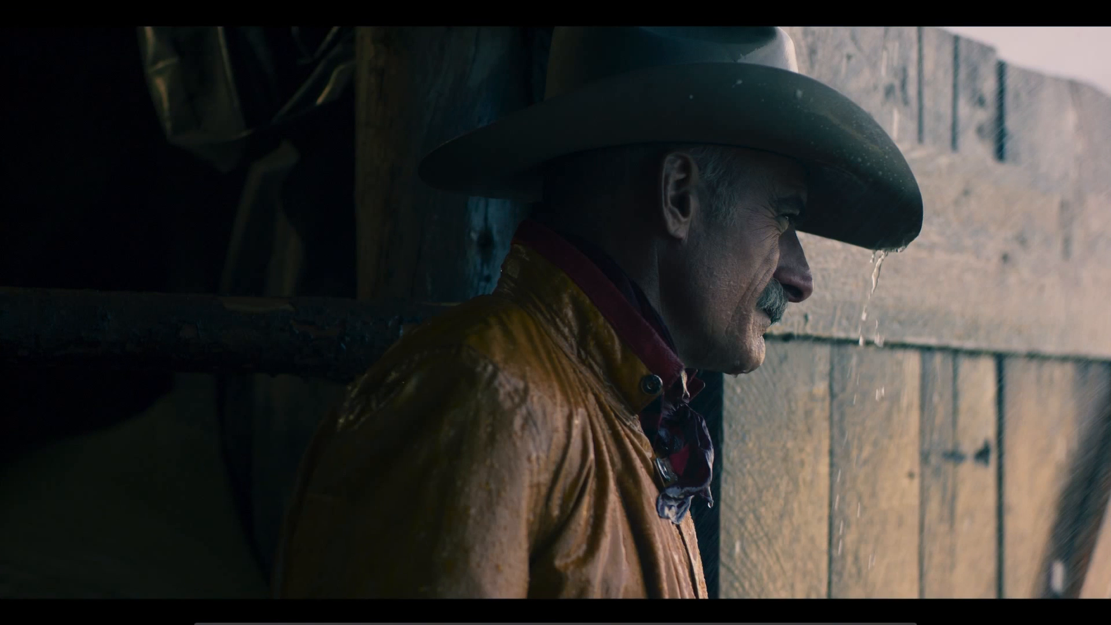
key("super+f")
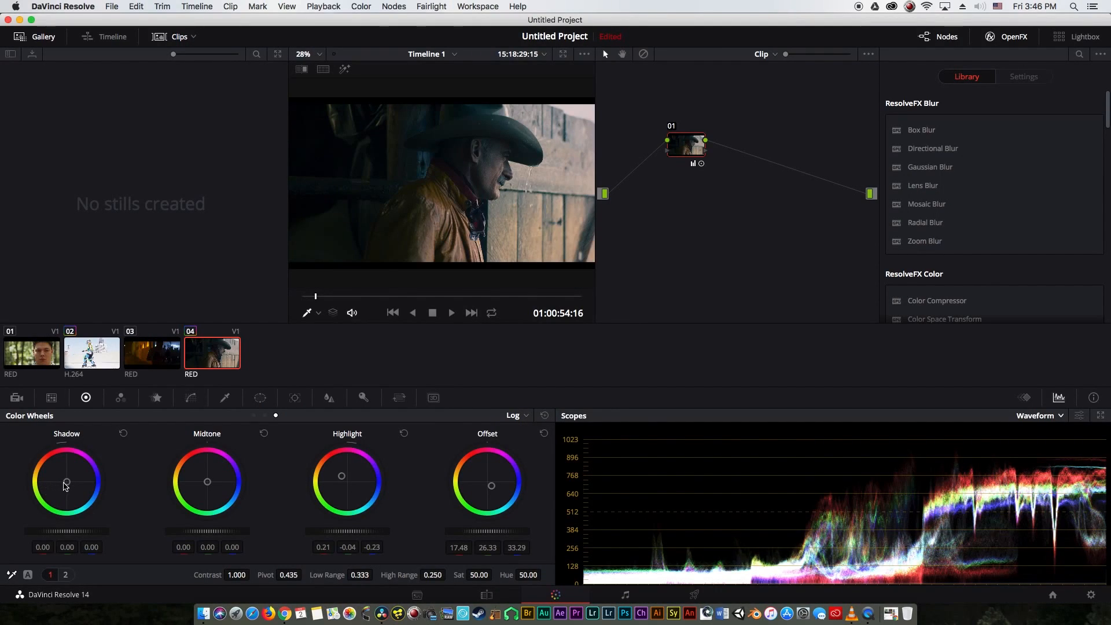
Warm the Shadow wheel to 0.18, -0.04, -0.17 and raise the Low Range to 1.000.
left_click_drag(69, 484, 63, 476)
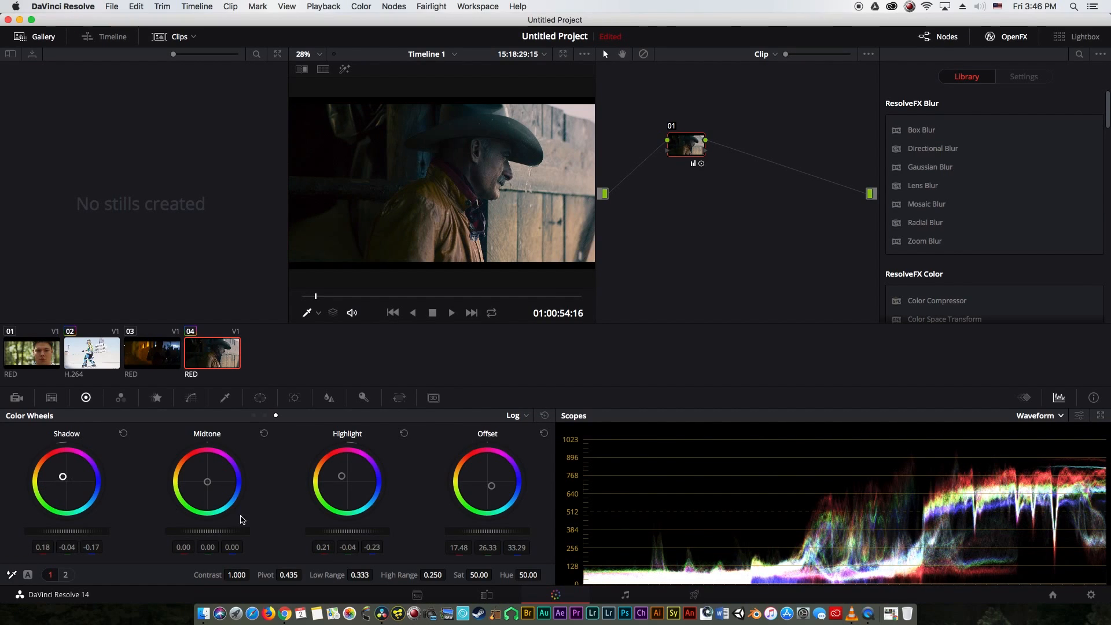
left_click_drag(360, 575, 399, 574)
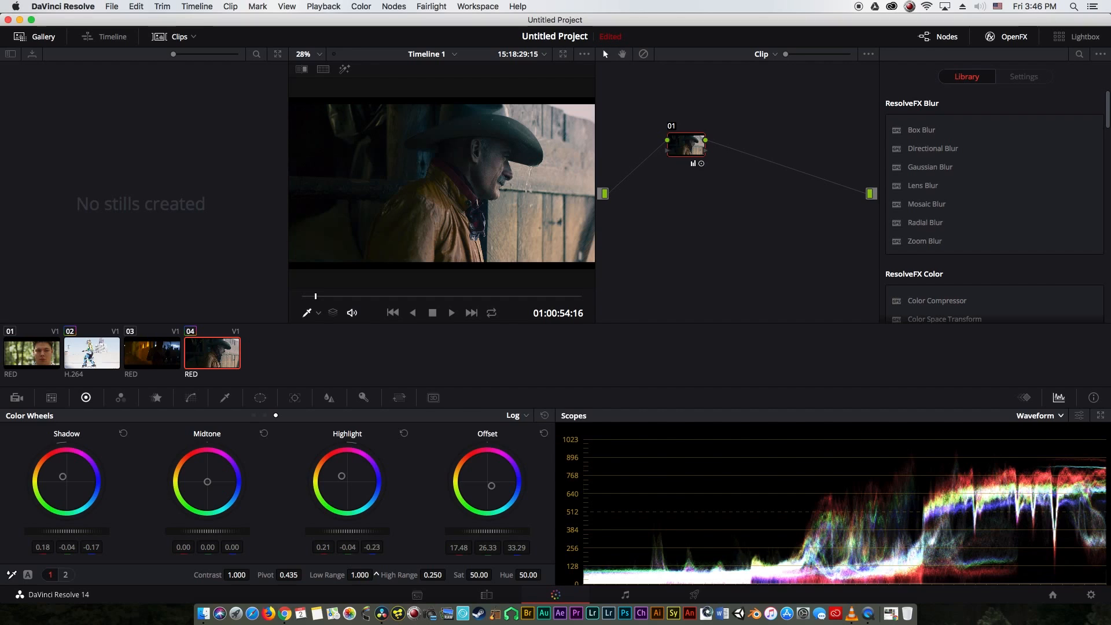
Adjust node 01's shadow wheel to about 0.69, -0.19, -0.37 for warmer shadows, with Low Range at 1.000.
left_click_drag(43, 449, 23, 440)
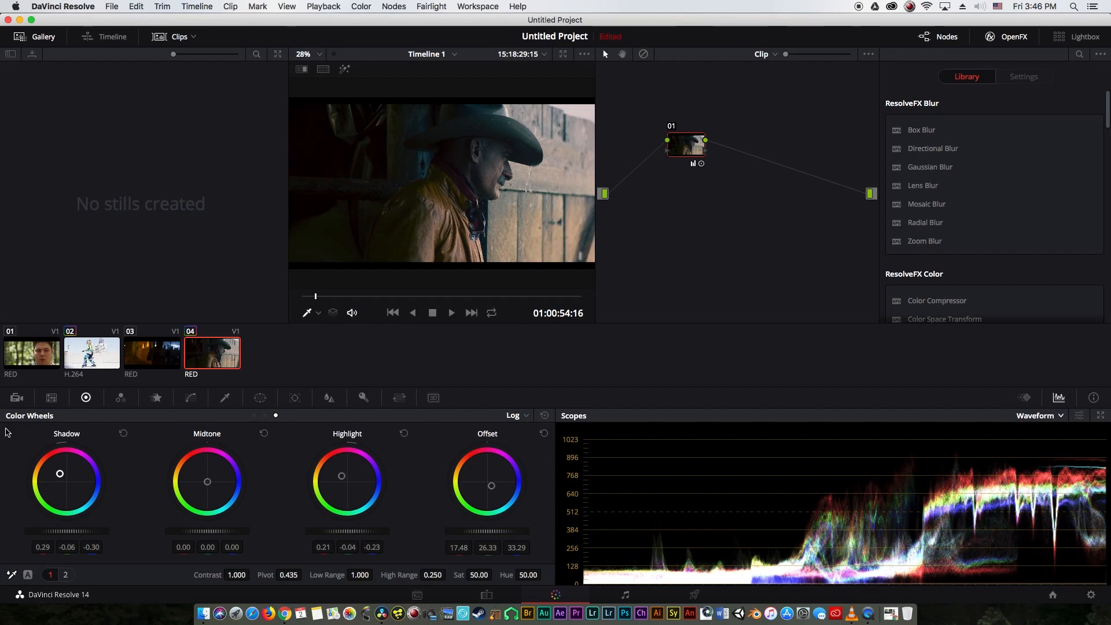
left_click_drag(369, 575, 417, 575)
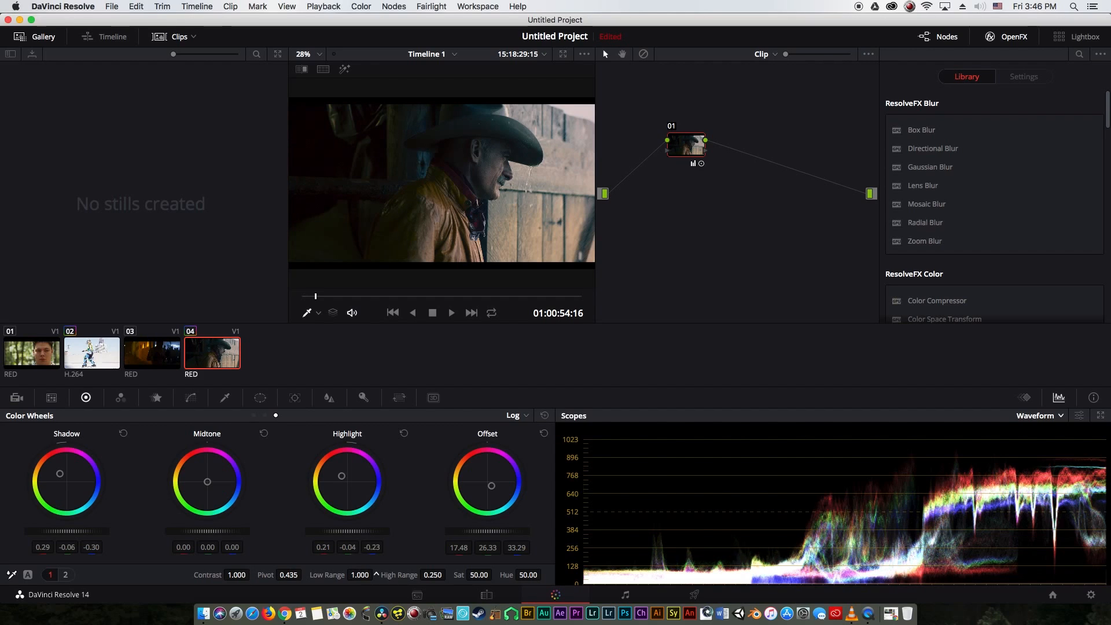
left_click_drag(61, 475, 2, 356)
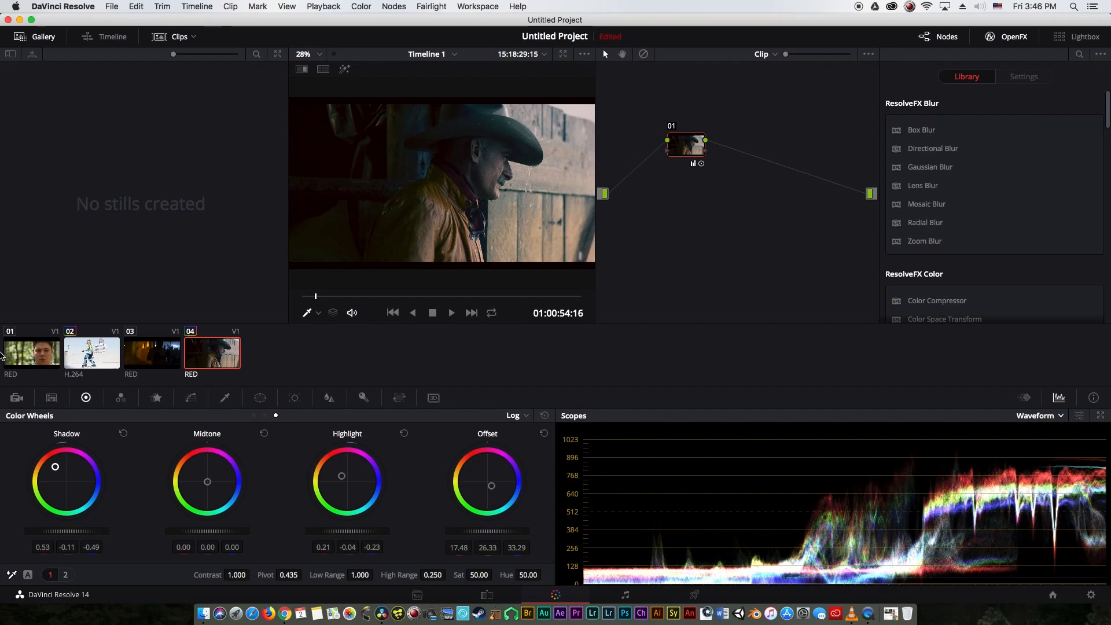
left_click_drag(59, 462, 69, 487)
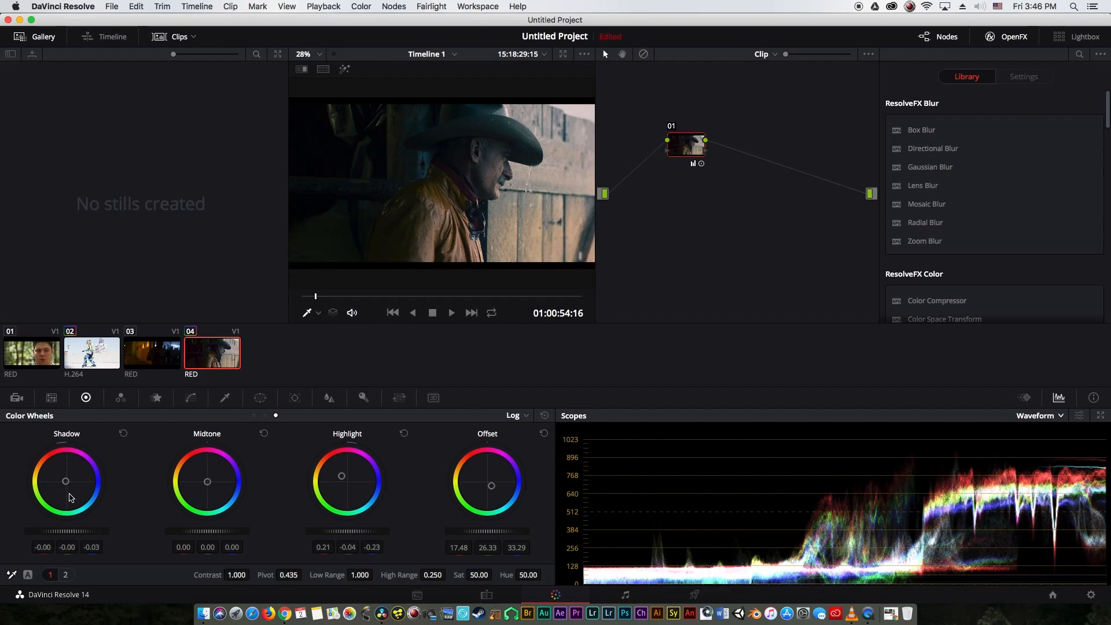
left_click_drag(56, 441, 61, 420)
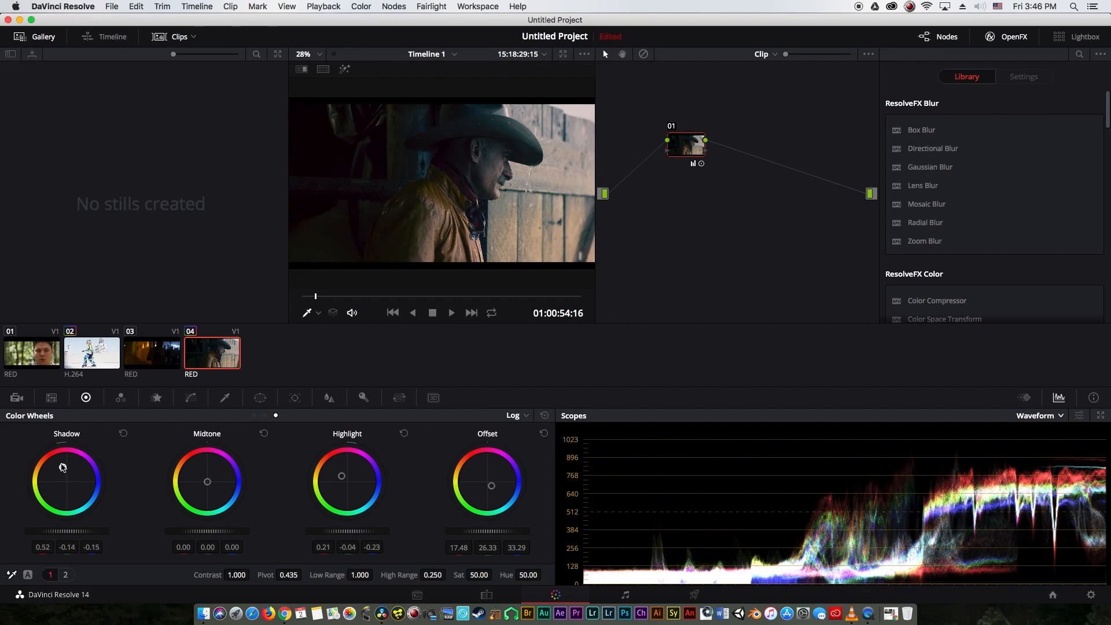
left_click_drag(62, 470, 60, 456)
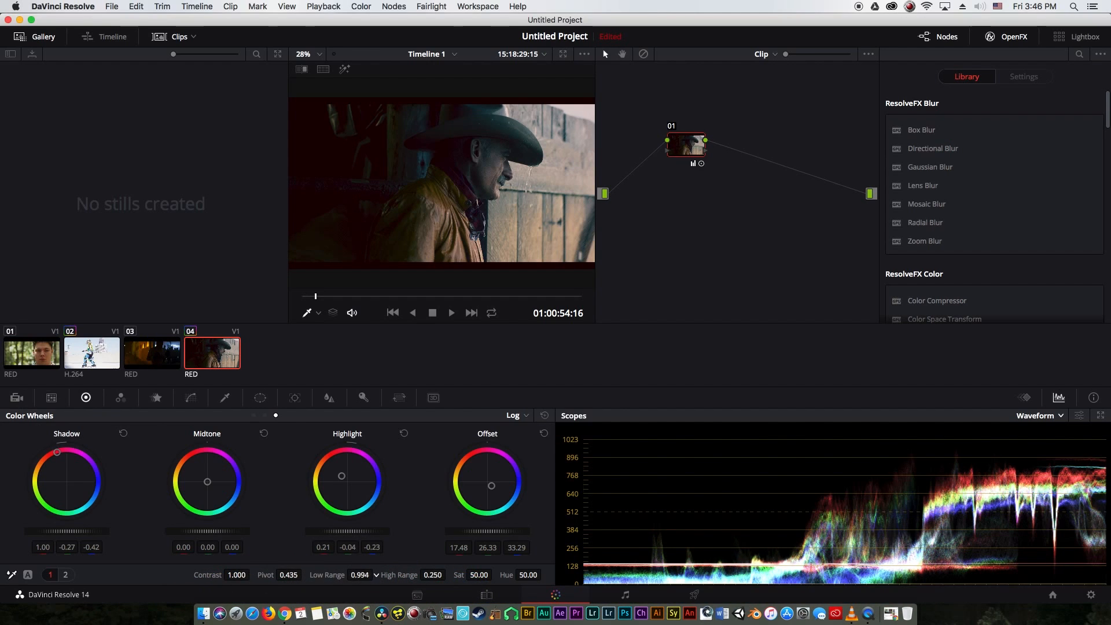
left_click_drag(360, 575, 335, 575)
left_click_drag(56, 453, 58, 462)
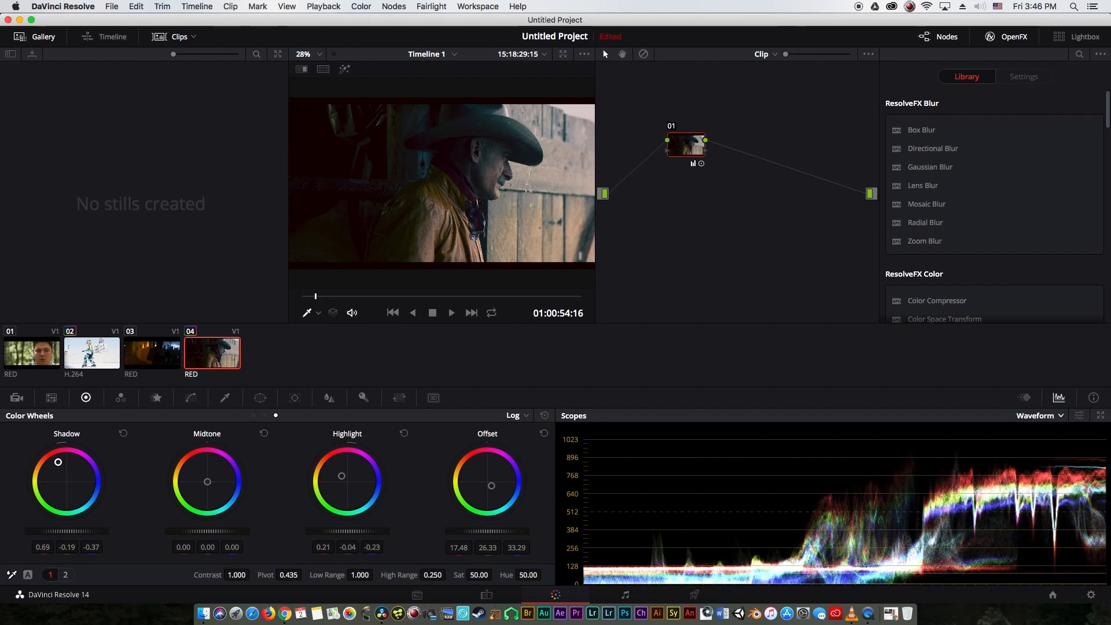
Warm the midtones and highlights to about 0.08/-0.02/-0.06 and 0.24/-0.05/-0.24, the offset to 18.49/26.08/32.37, and set High Range to 0.256.
left_click_drag(203, 484, 198, 470)
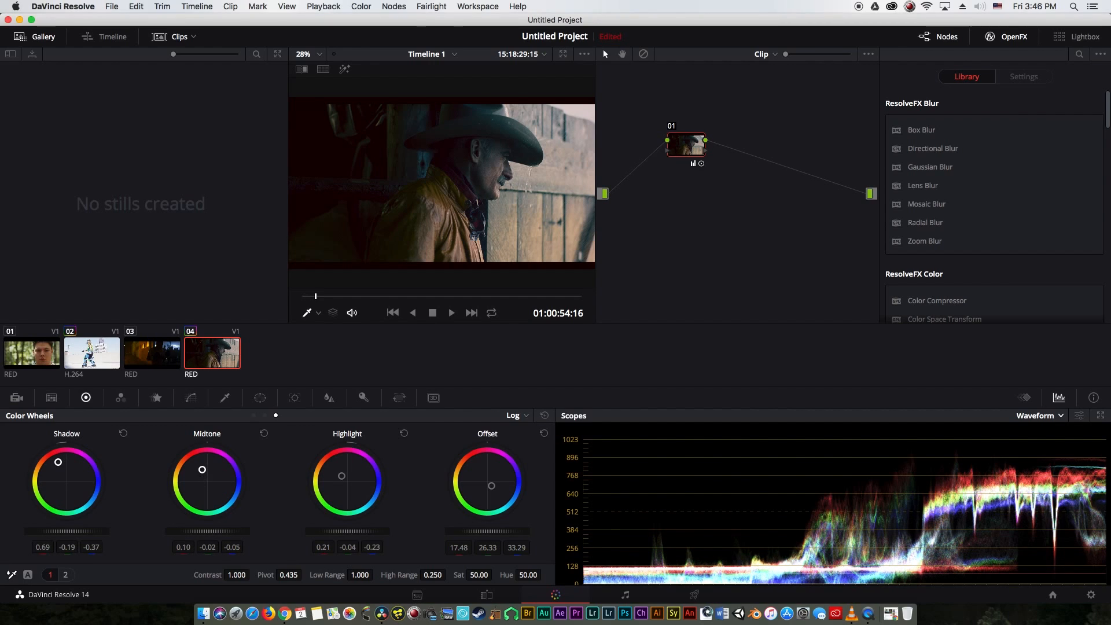
left_click_drag(502, 493, 501, 490)
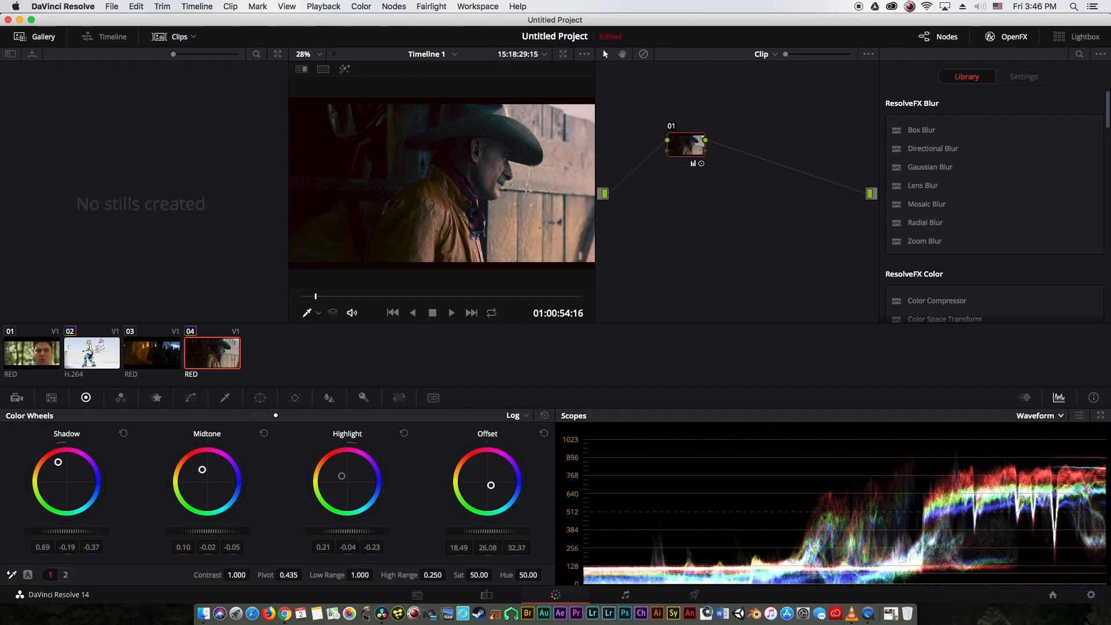
left_click_drag(343, 477, 341, 475)
left_click_drag(435, 575, 442, 574)
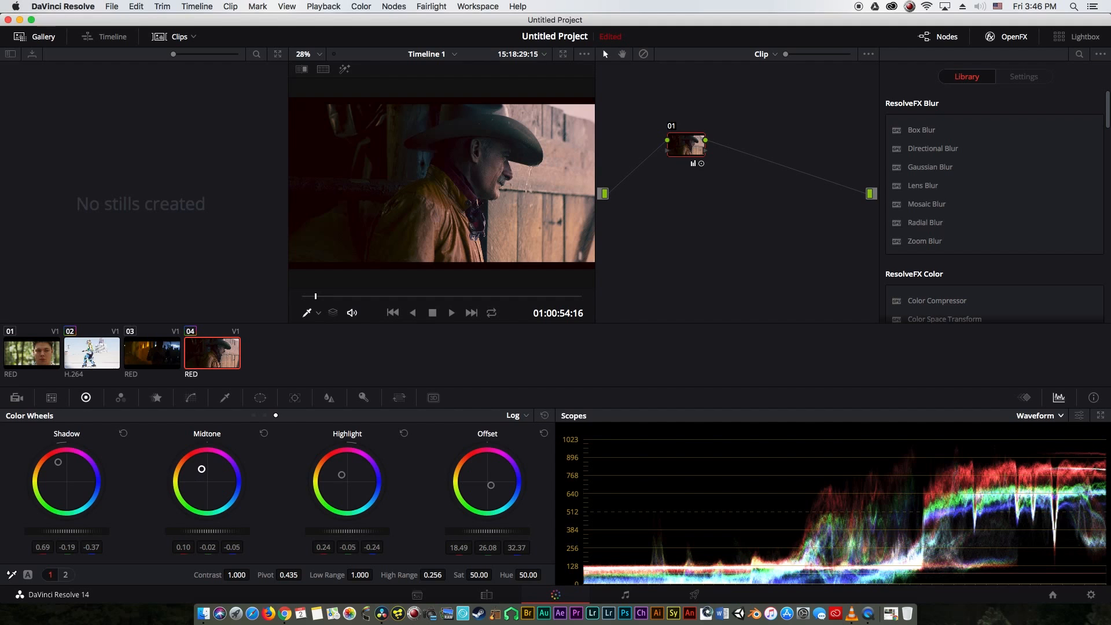
key("shift+f")
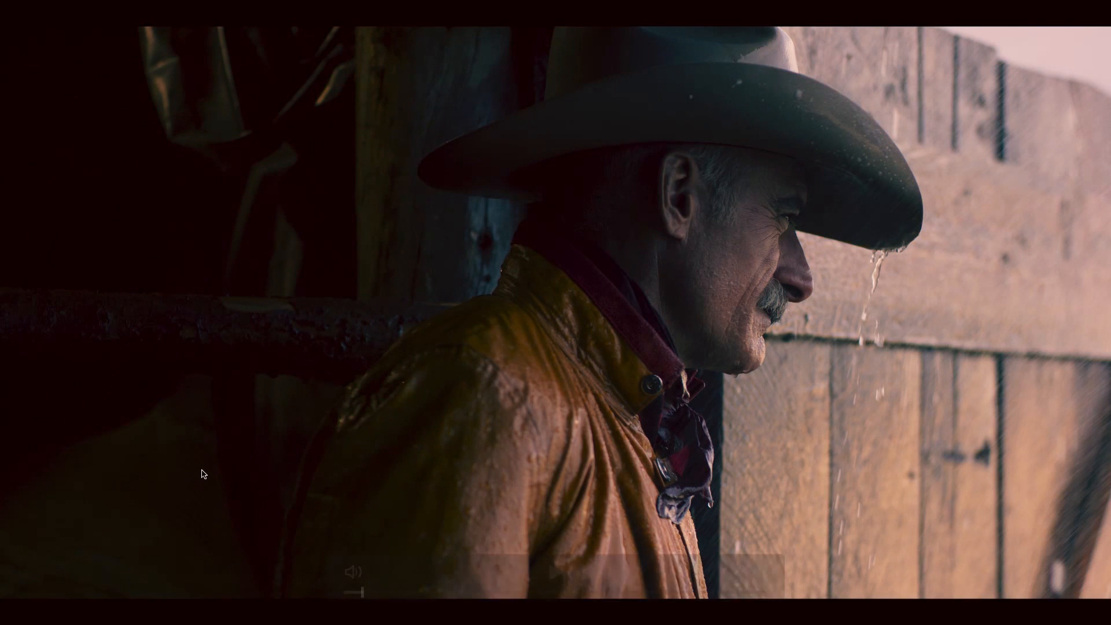
key("shift+f")
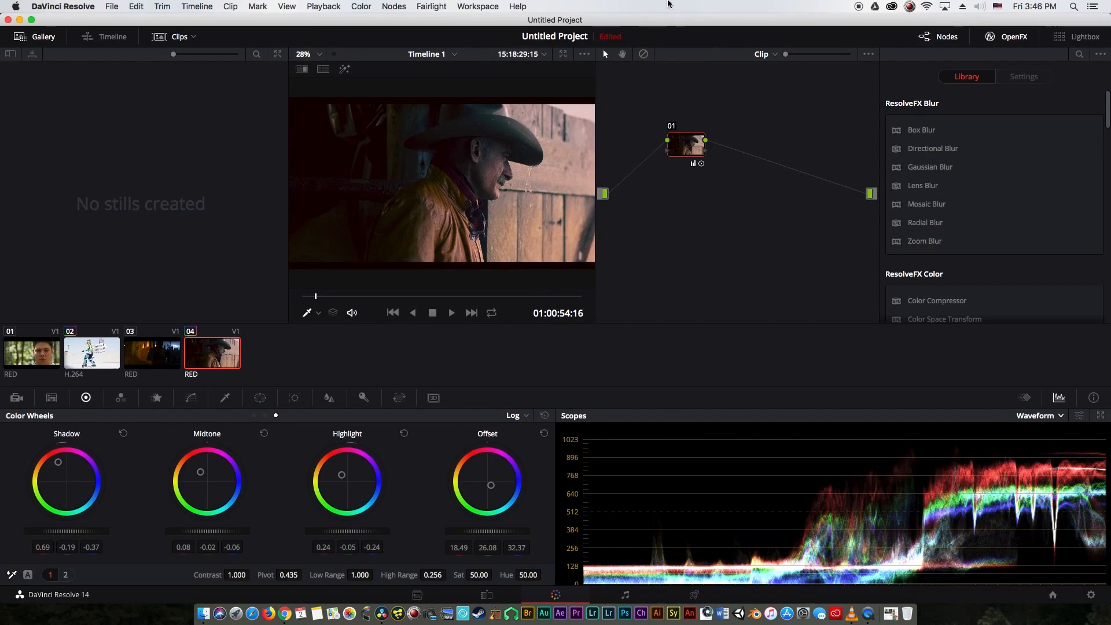
Add a serial node before node 01 and set its saturation to 63.
left_click(394, 7)
left_click(416, 60)
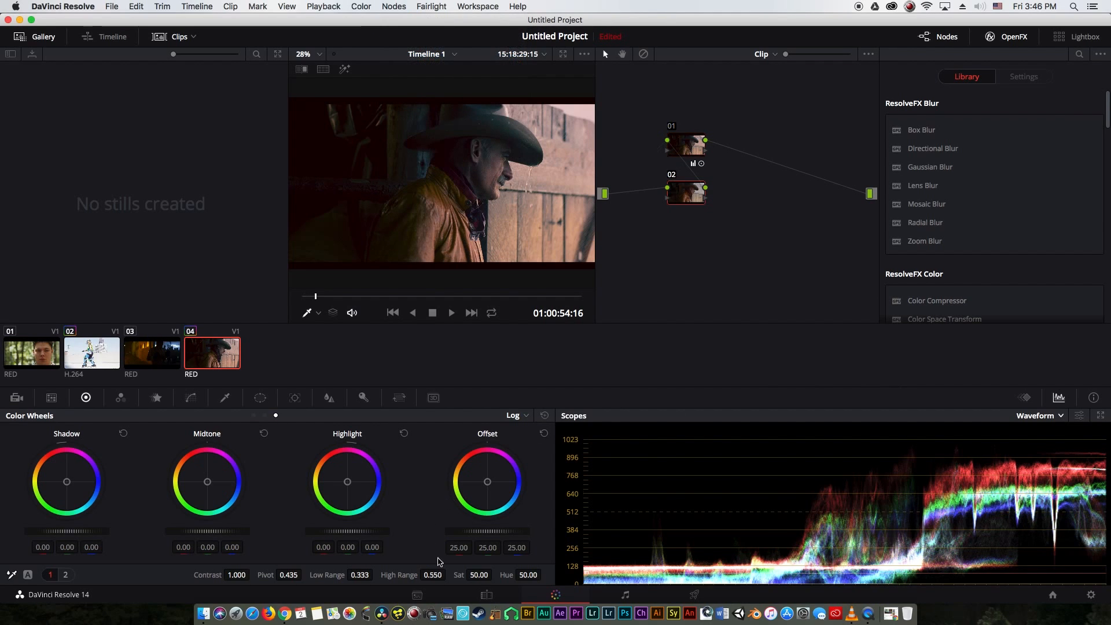
left_click_drag(496, 574, 673, 583)
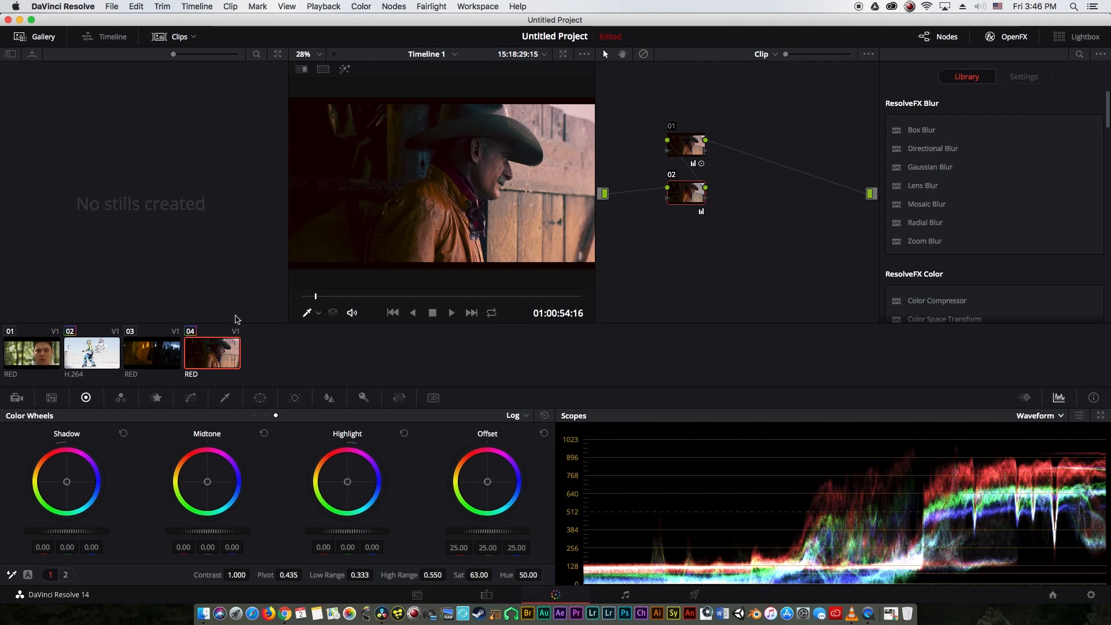
Refine node 01's highlights to 0.21/-0.04/-0.20, shadows to 0.60/-0.15/-0.53 and midtones to about 0.10/-0.03/-0.04, checking the shot full screen.
left_click(681, 145)
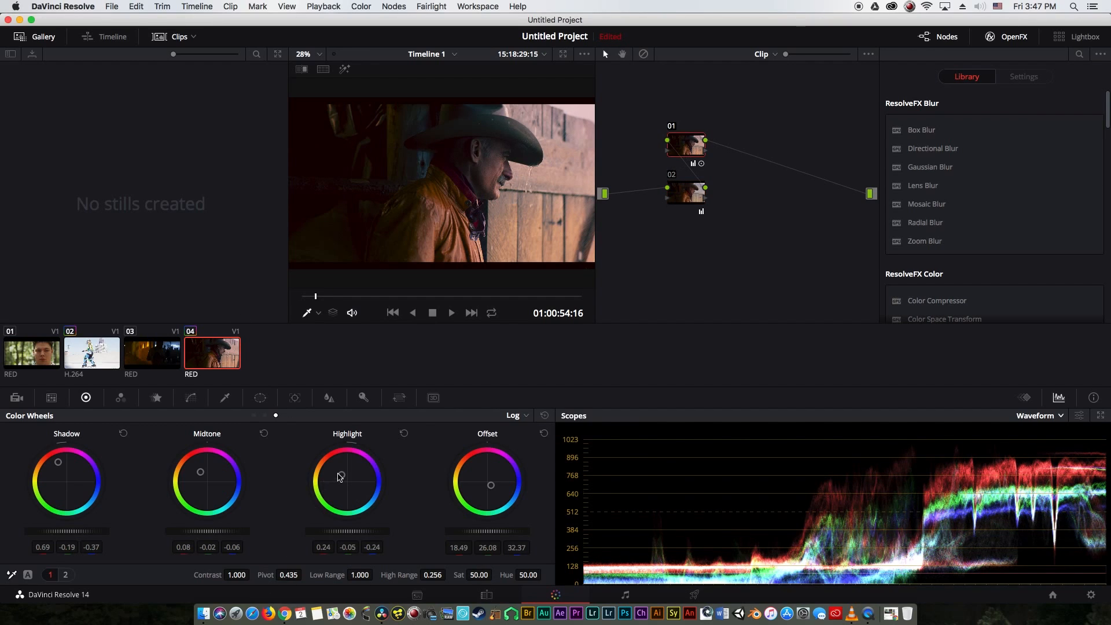
left_click_drag(342, 475, 342, 475)
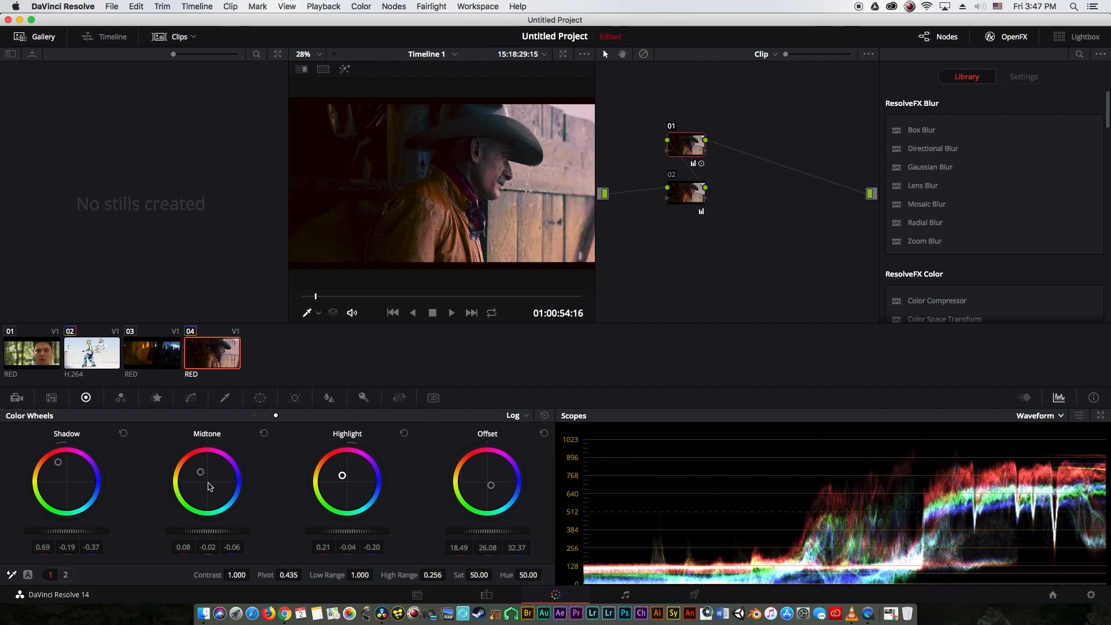
left_click_drag(200, 472, 200, 472)
left_click_drag(58, 461, 61, 460)
key("super+f")
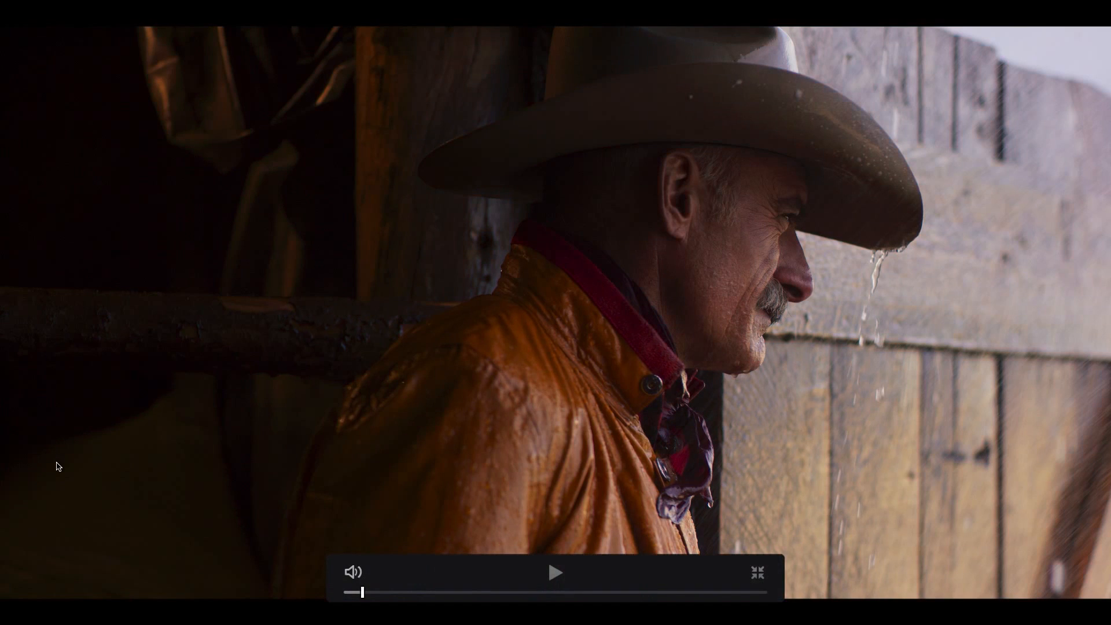
key("super+f")
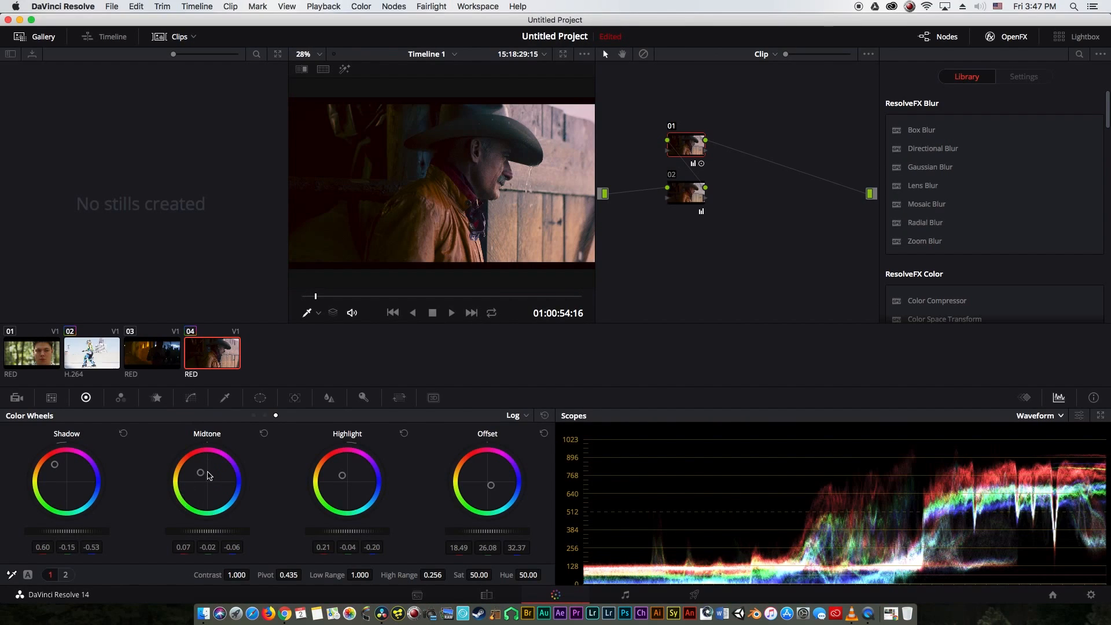
key("super+f")
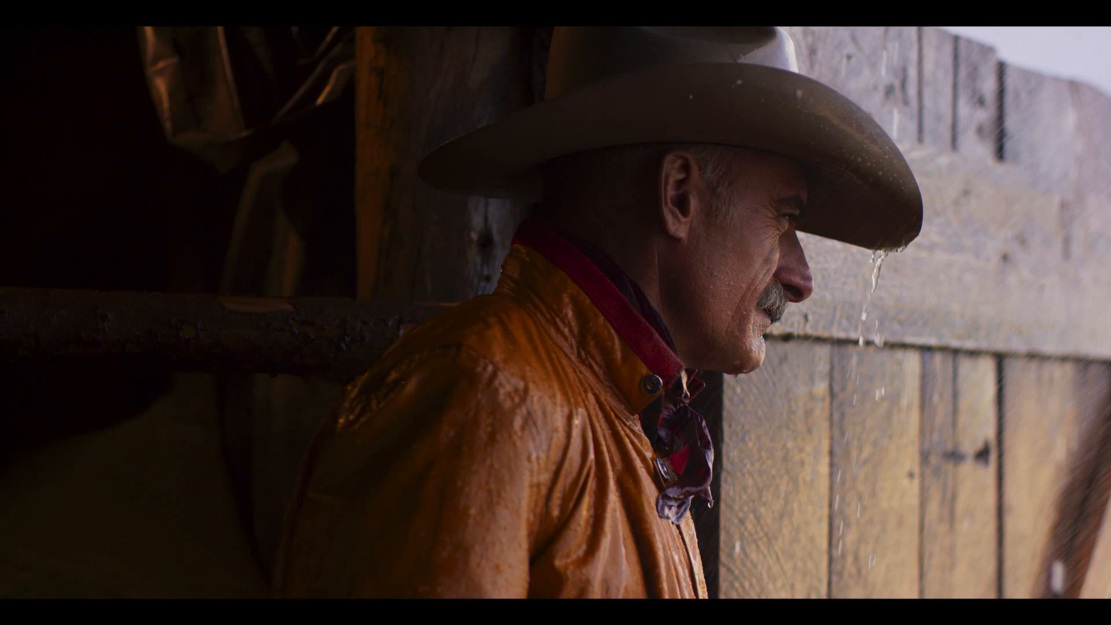
key("super+f")
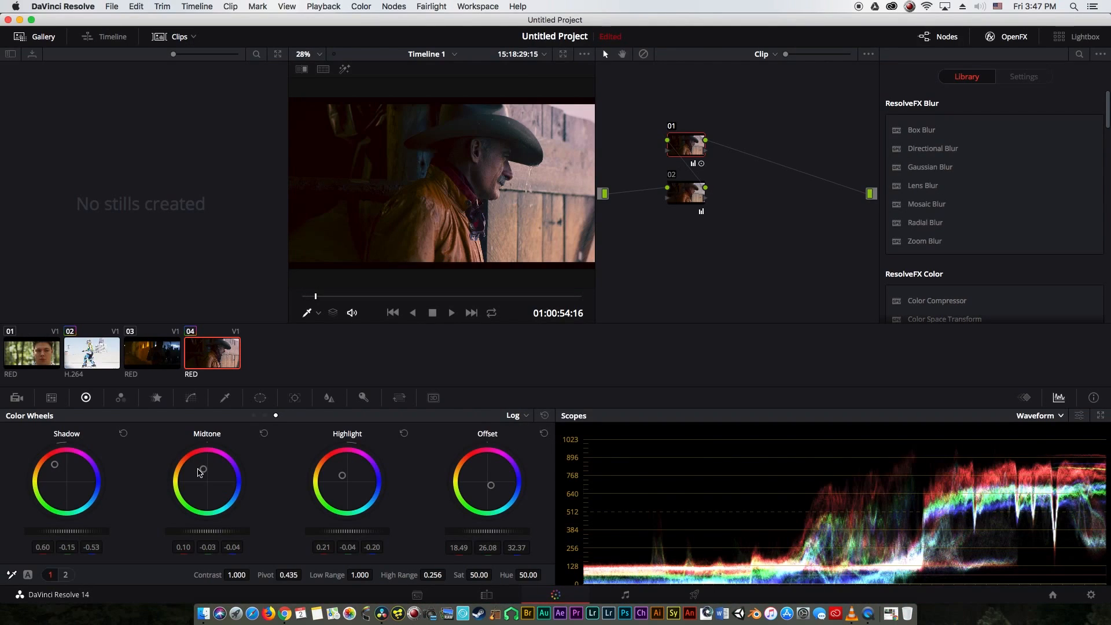
Reset the clip's grades and nodes, and show the Custom curves.
key("super+Home")
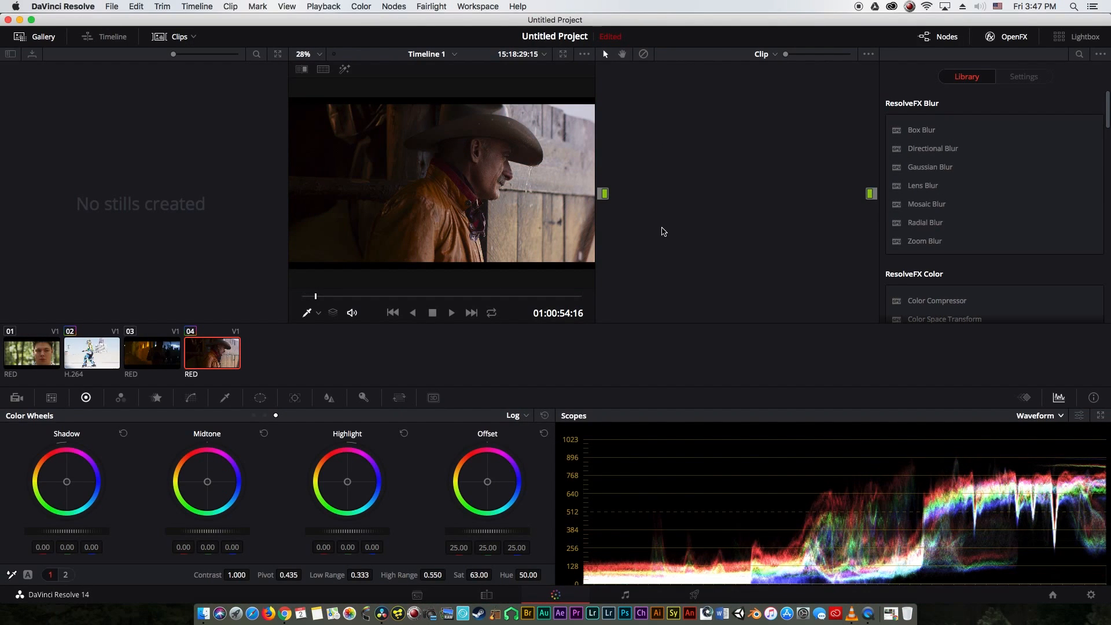
left_click(191, 398)
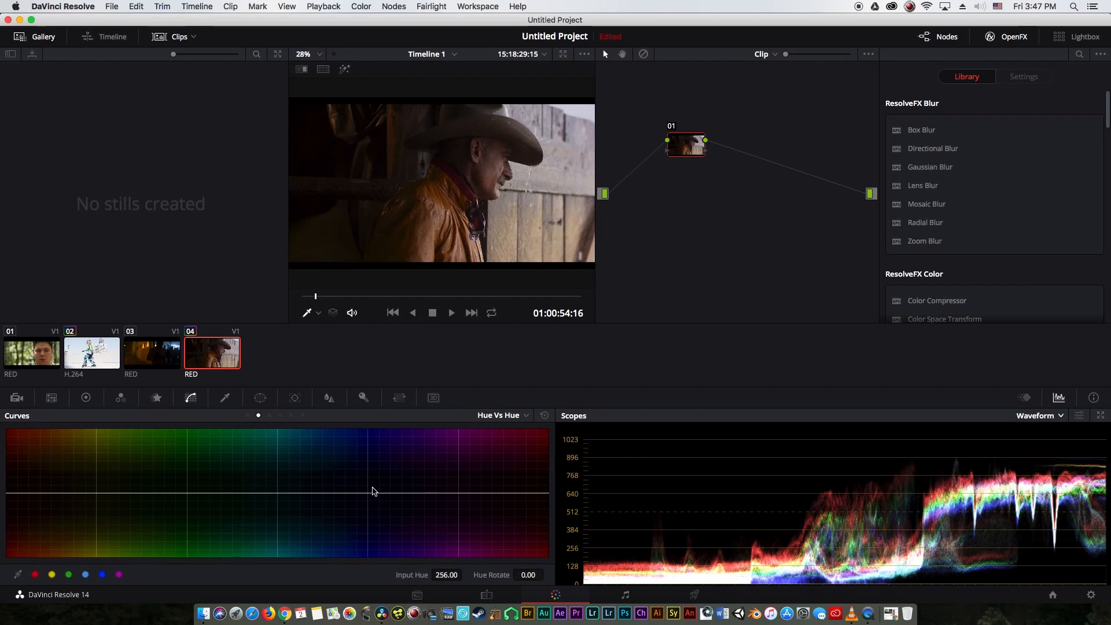
left_click(247, 416)
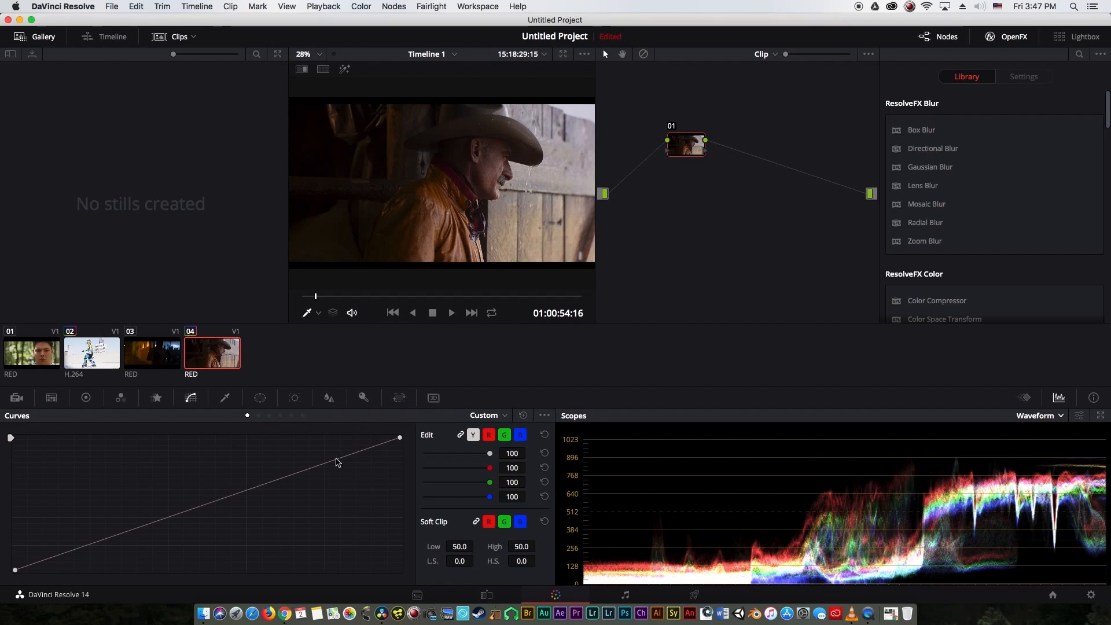
On the red curve alone, pull the shadows slightly down, anchor a midtone point and lift the highlights slightly.
left_click(490, 435)
left_click_drag(96, 545, 95, 549)
mouse_move(318, 468)
left_mouse_down()
mouse_move(331, 458)
mouse_move(324, 463)
left_mouse_up()
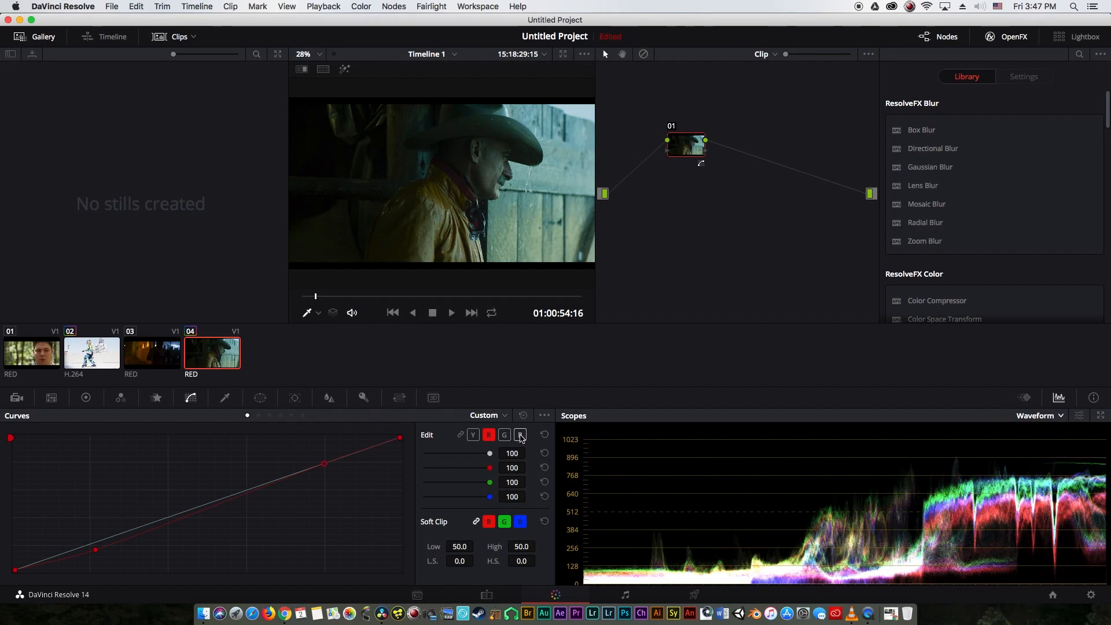
left_click_drag(90, 552, 89, 550)
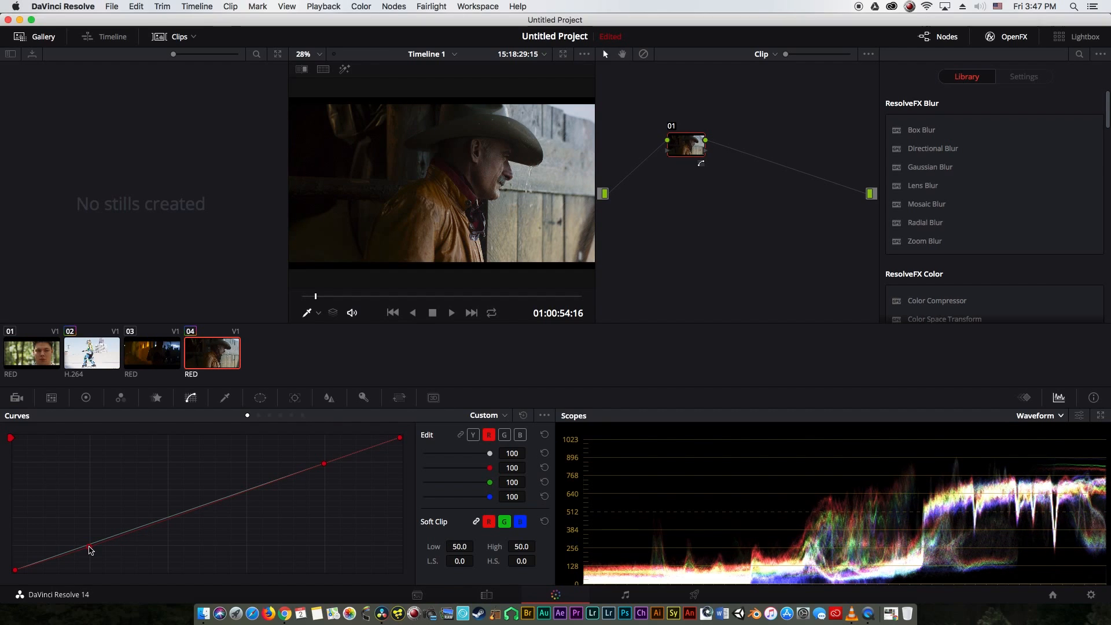
left_click_drag(169, 521, 246, 493)
left_click_drag(90, 550, 91, 549)
left_click_drag(247, 491, 184, 516)
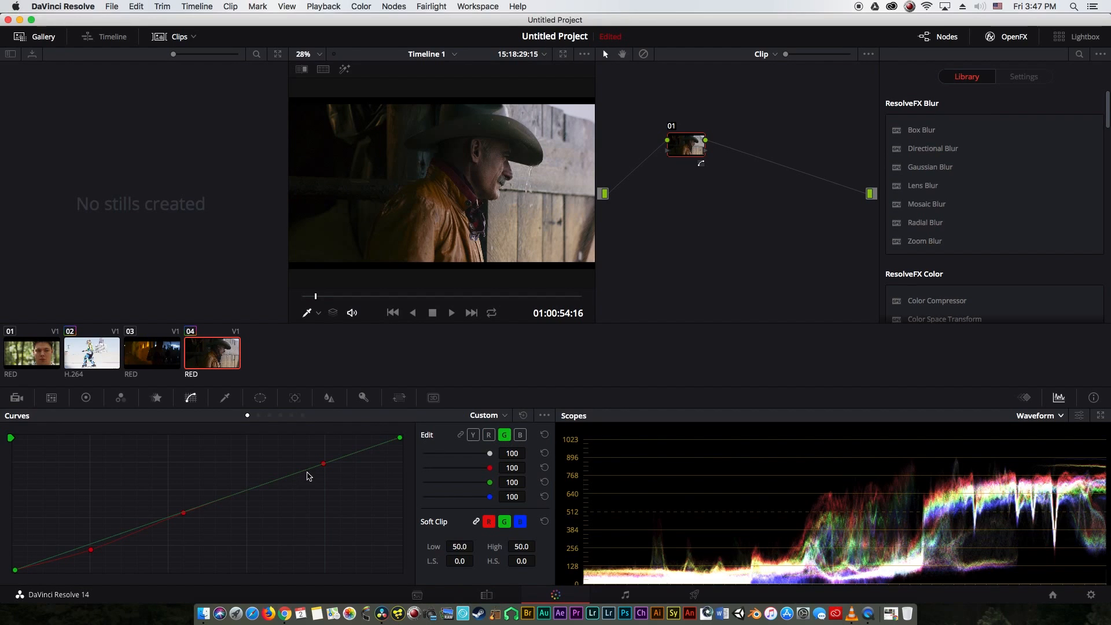
On the green curve alone, lower the highlights slightly and lift the shadows slightly, checking the shot full screen.
left_click(324, 464)
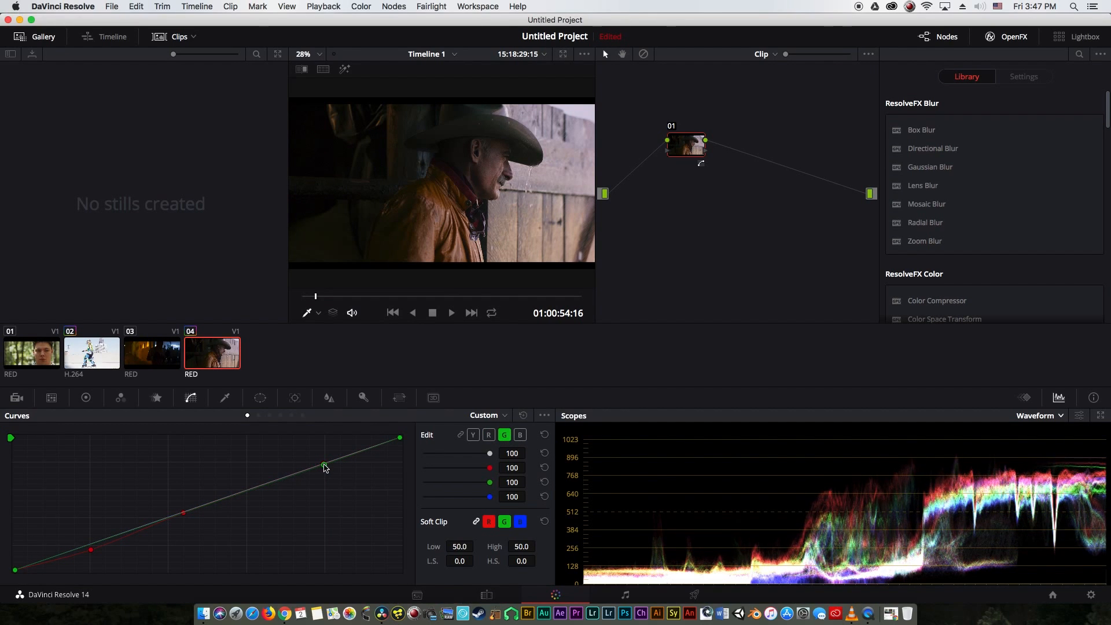
mouse_move(322, 464)
left_mouse_down()
mouse_move(46, 545)
mouse_move(92, 542)
left_mouse_up()
left_click_drag(322, 466, 324, 464)
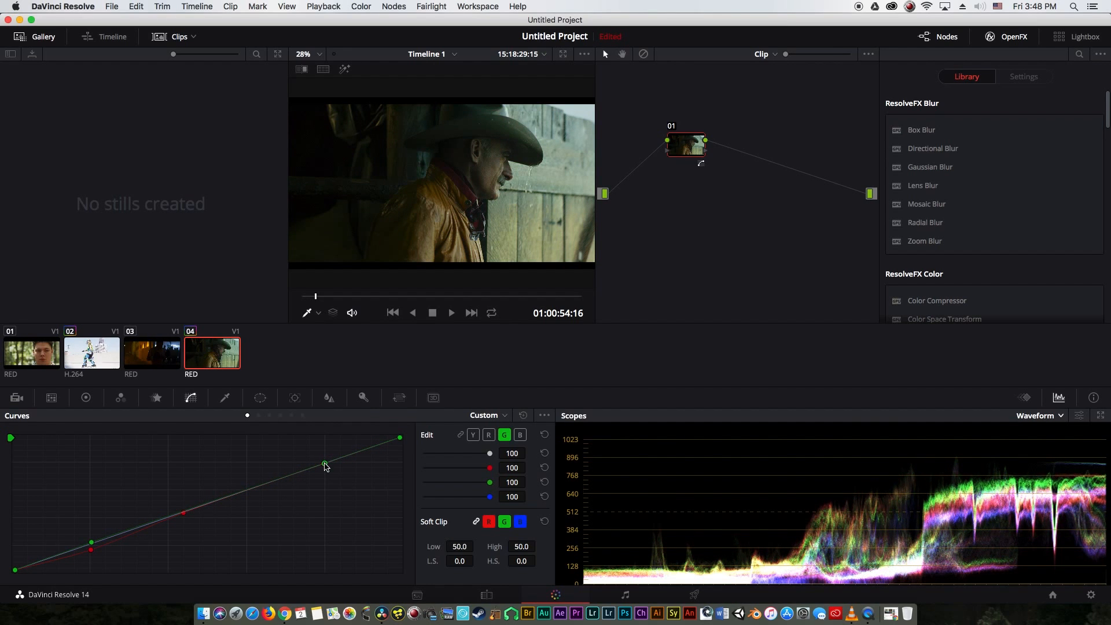
key("super+f")
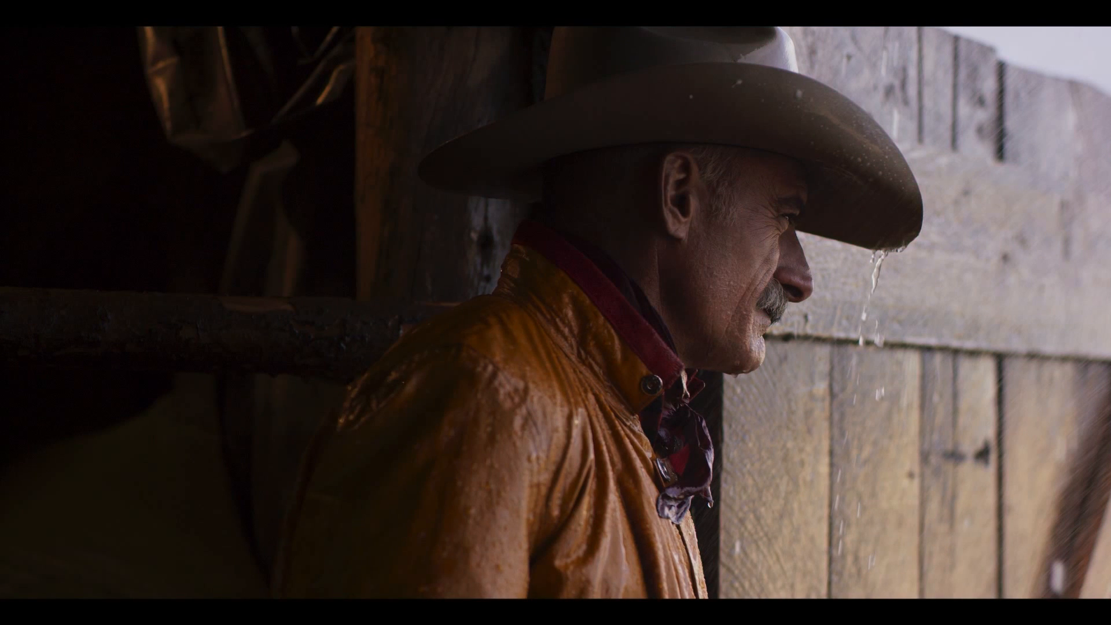
key("super+f")
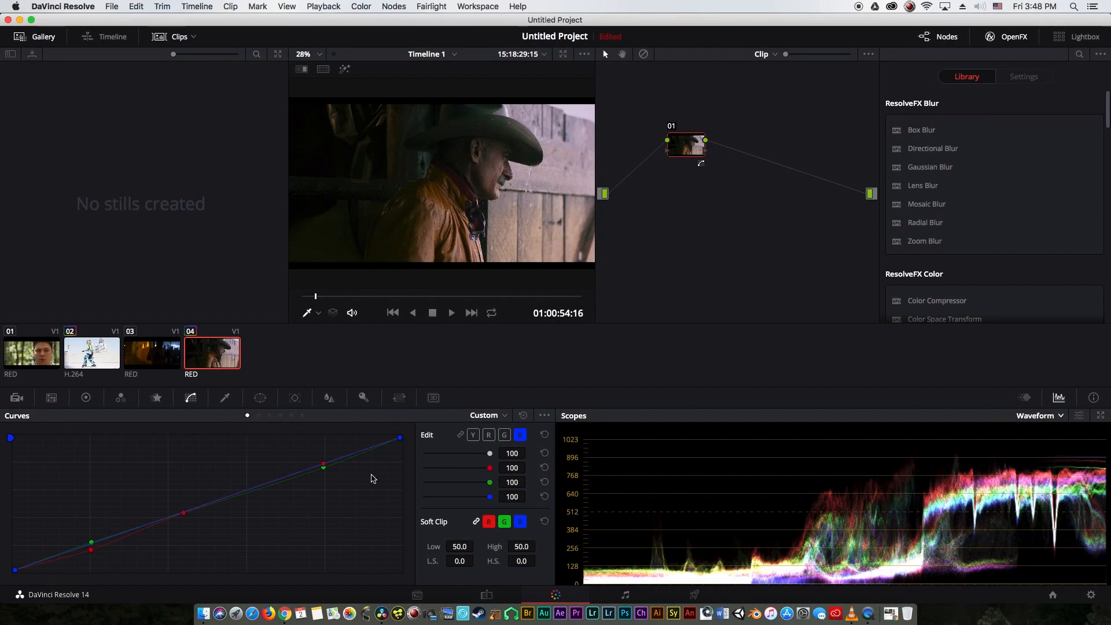
On the blue curve alone, lower the highlights and lift the shadows very slightly, checking the shot full screen.
left_click_drag(325, 463, 324, 470)
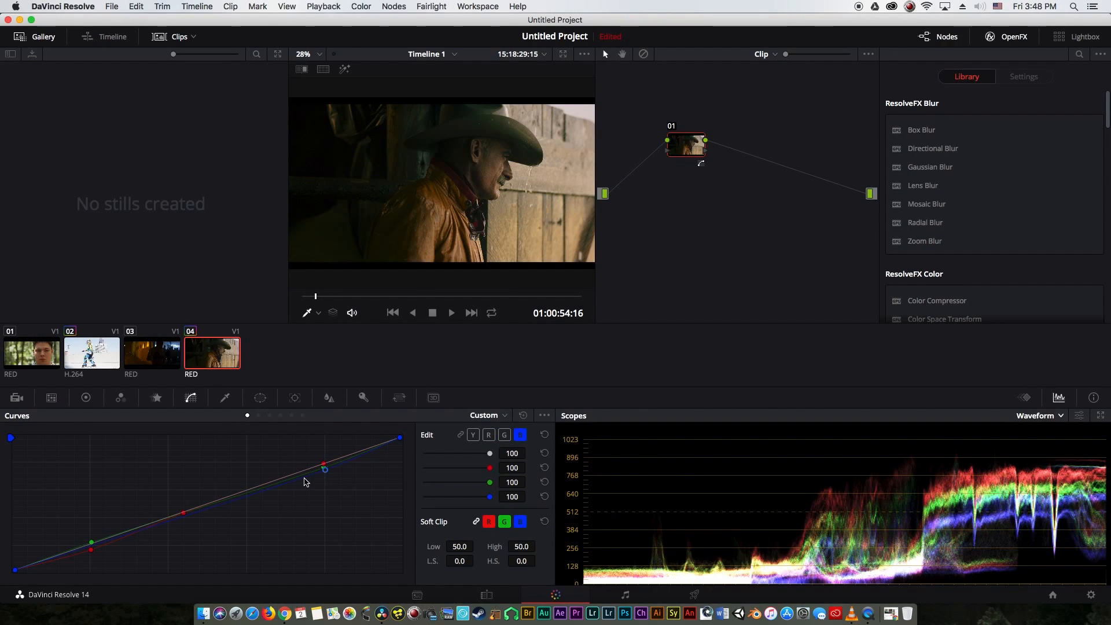
left_click_drag(85, 545, 91, 545)
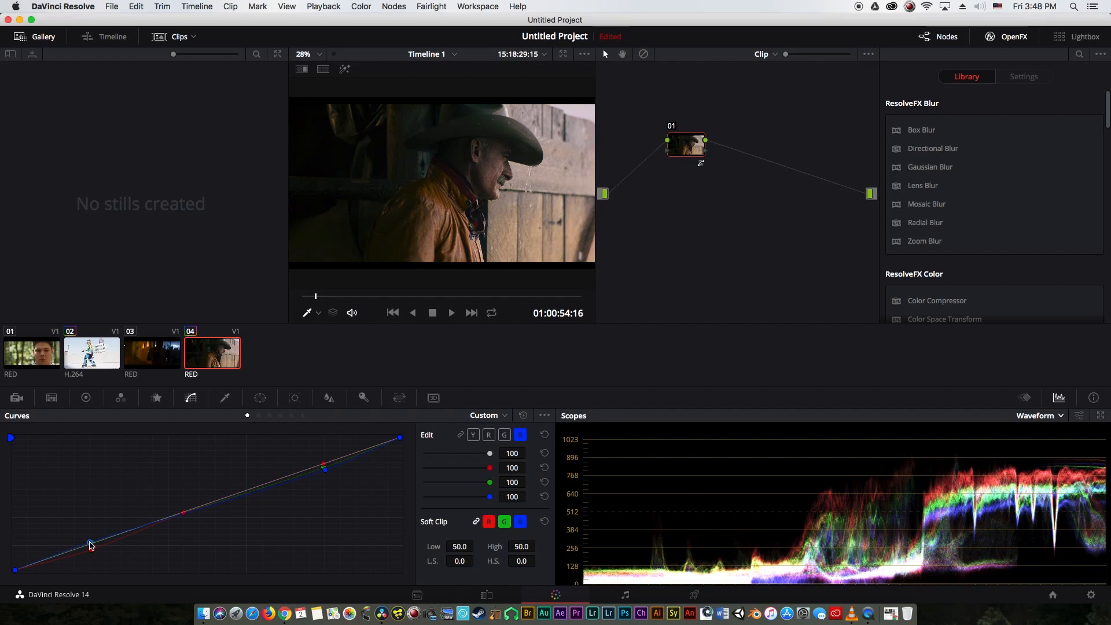
key("super+f")
key("super+f")
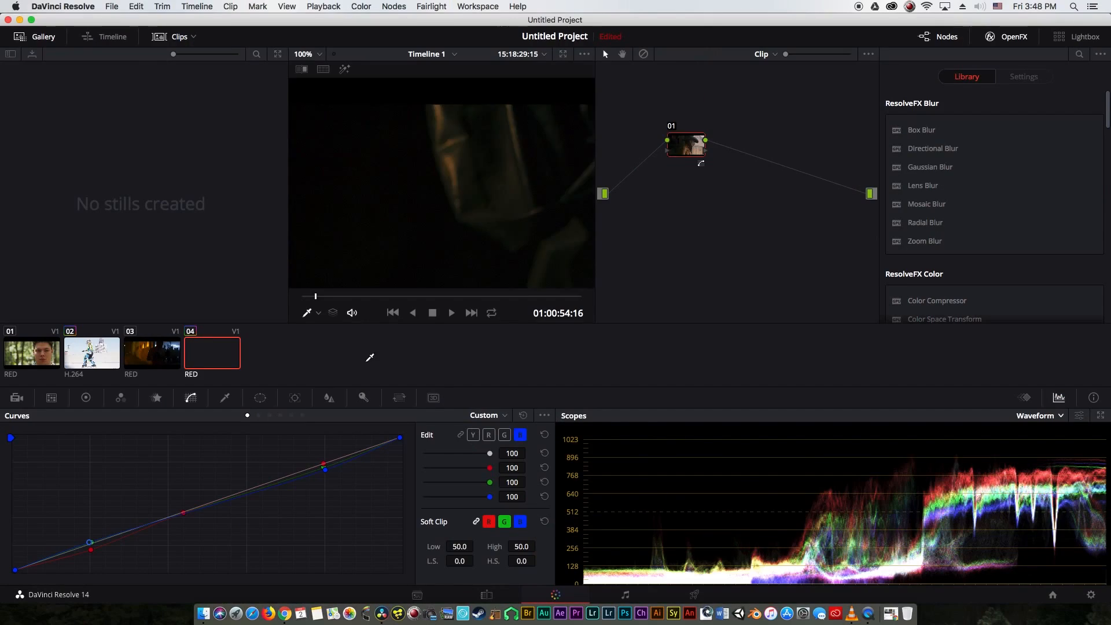
key("super+f")
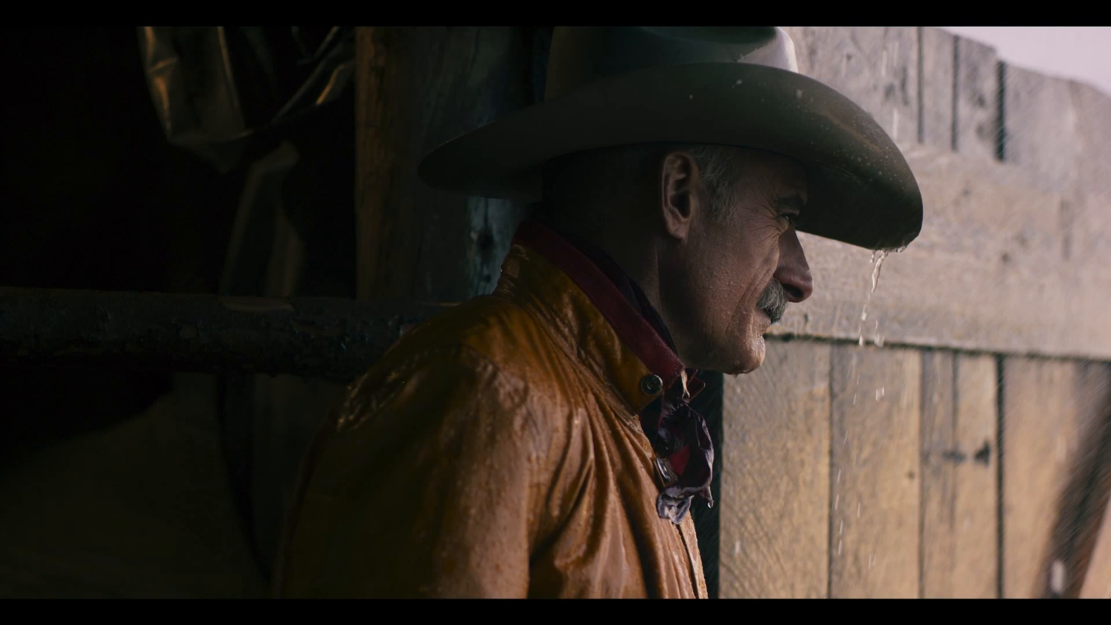
key("super+f")
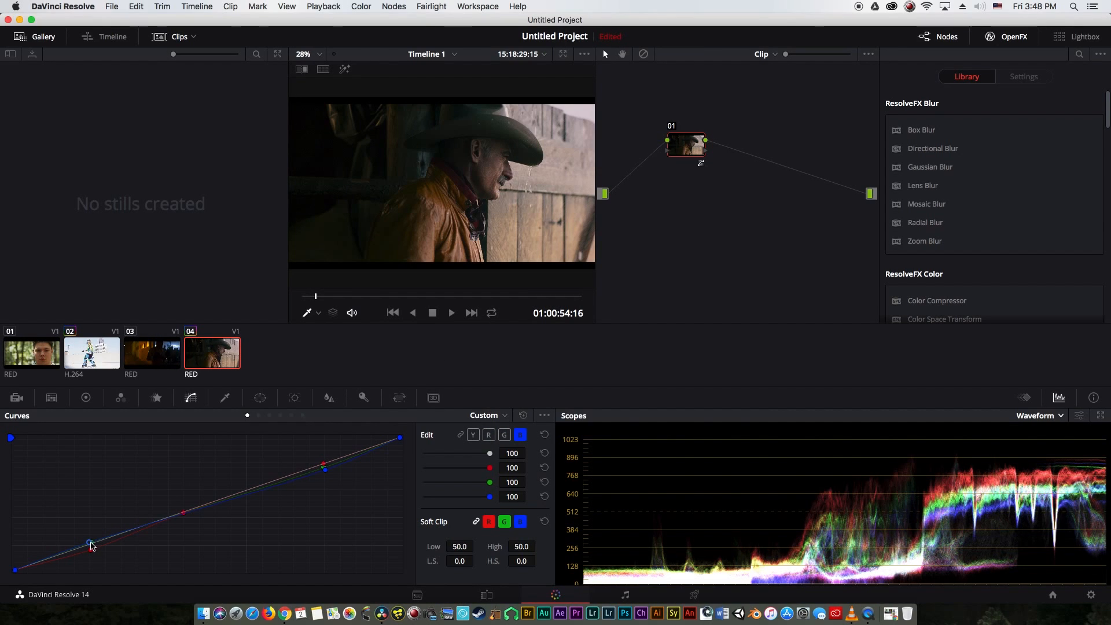
On the blue curve alone, lift the shadows and lower the highlights a little further, checking the shot full screen.
left_click_drag(91, 543, 91, 541)
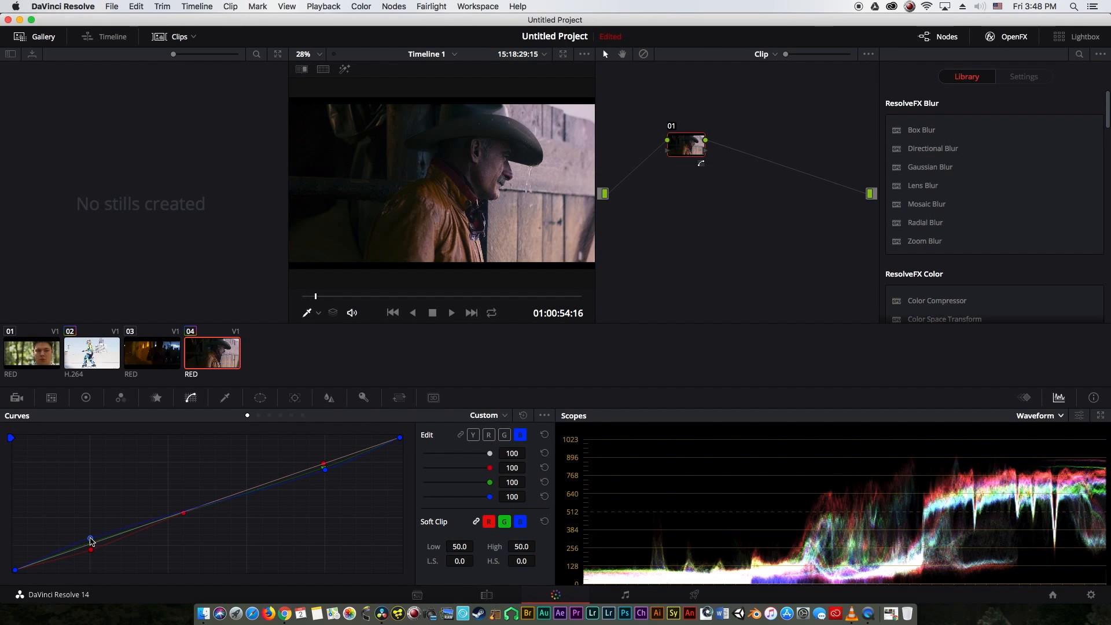
left_click_drag(325, 471, 327, 475)
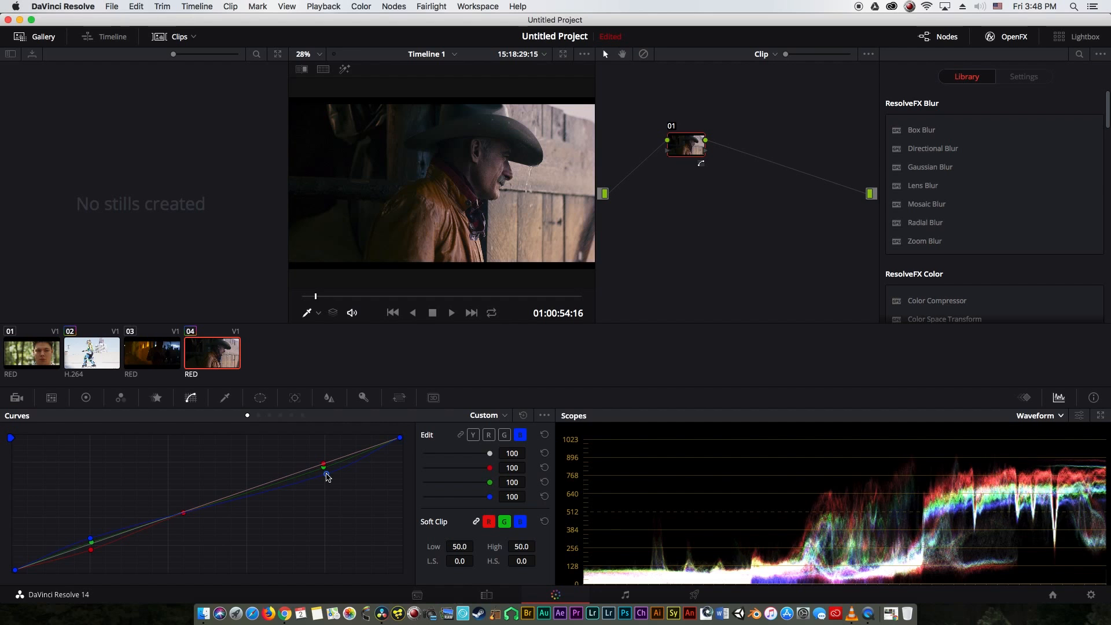
key("super+f")
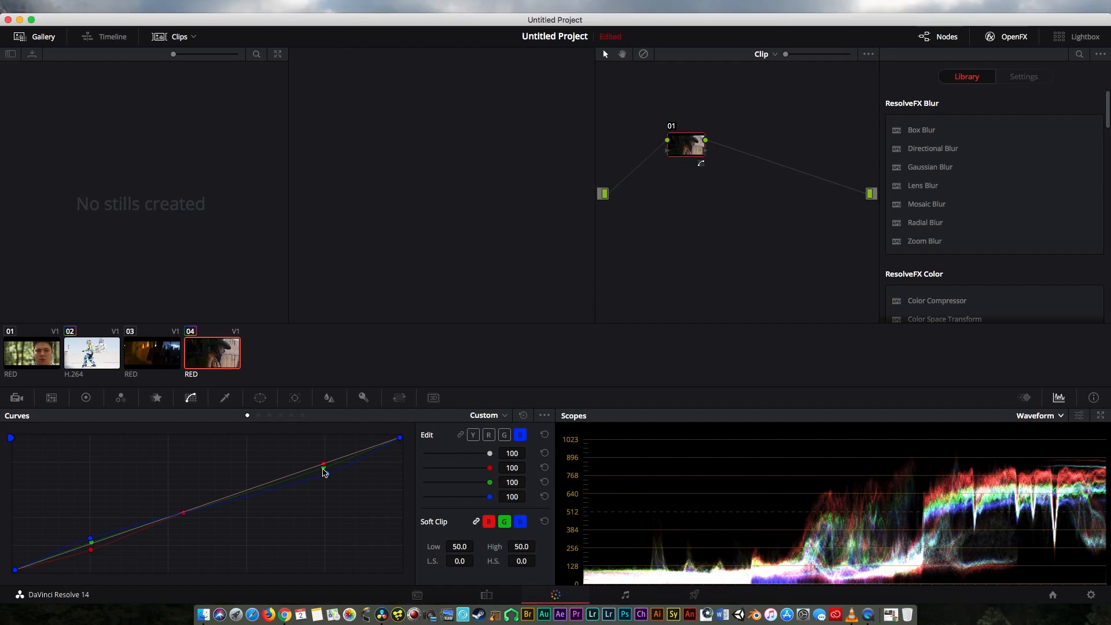
key("super+f")
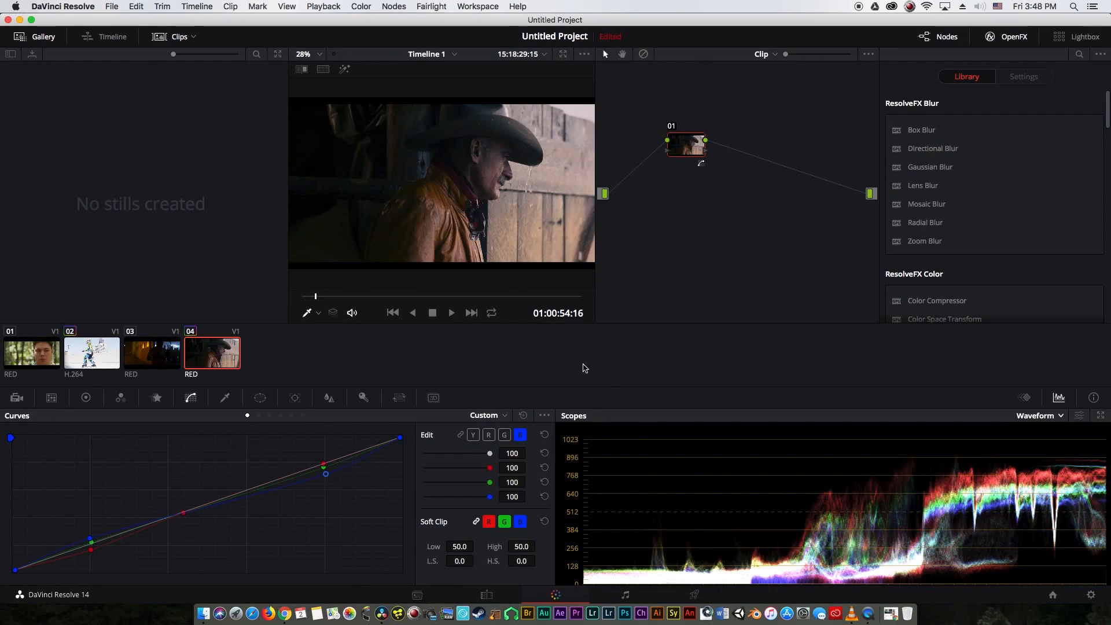
Reset the custom curves, and try shifting the log Offset wheel toward blue before resetting the color wheels.
left_click(522, 416)
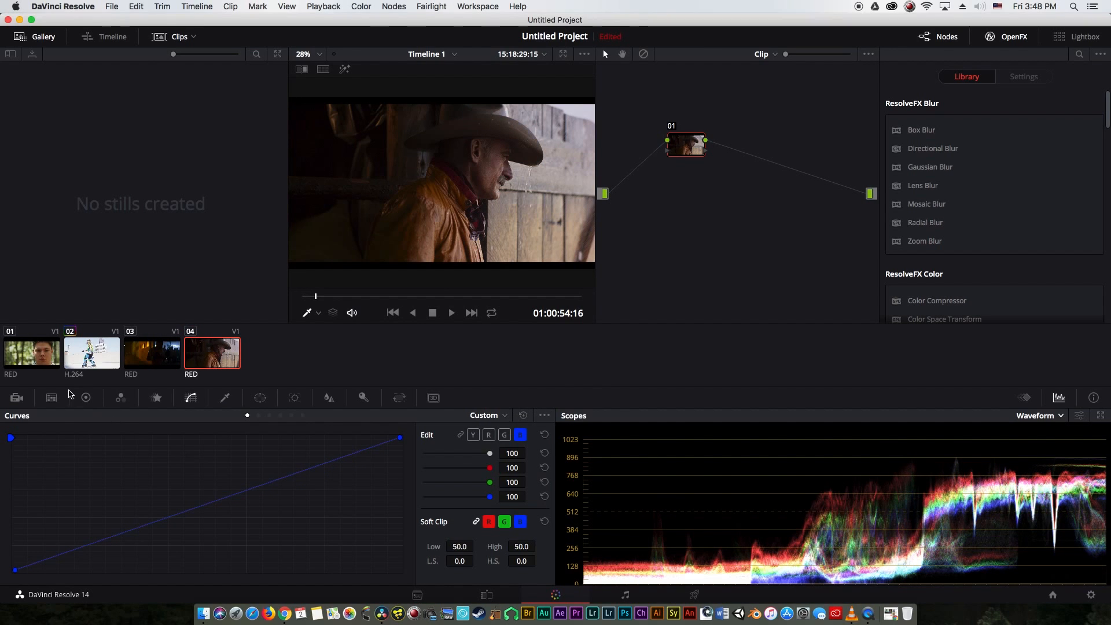
left_click(86, 397)
left_click_drag(487, 482, 489, 481)
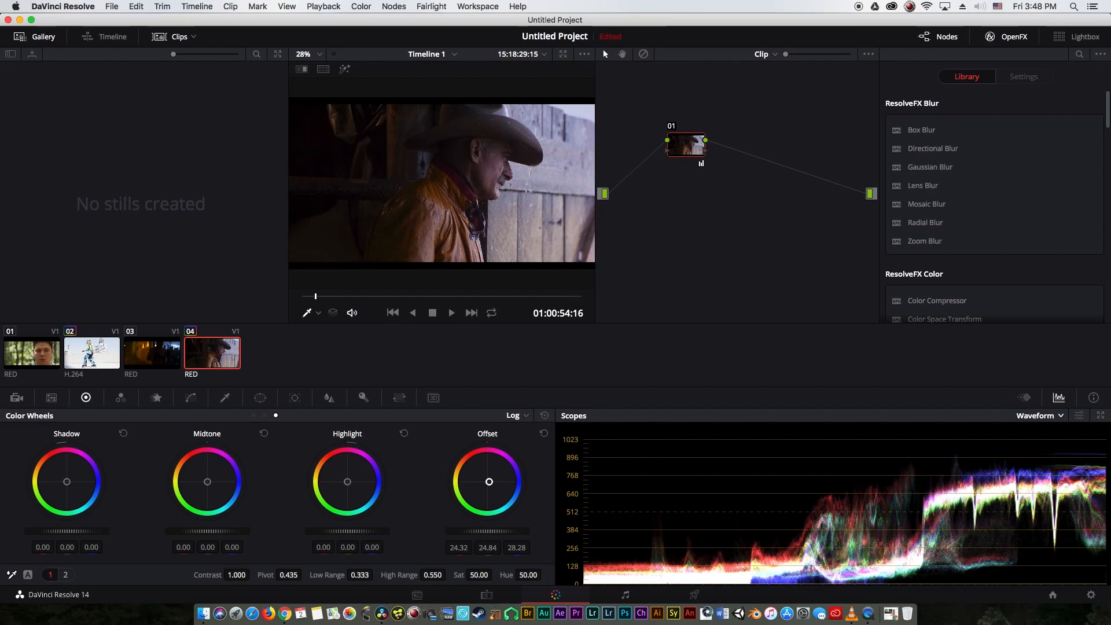
left_click(543, 416)
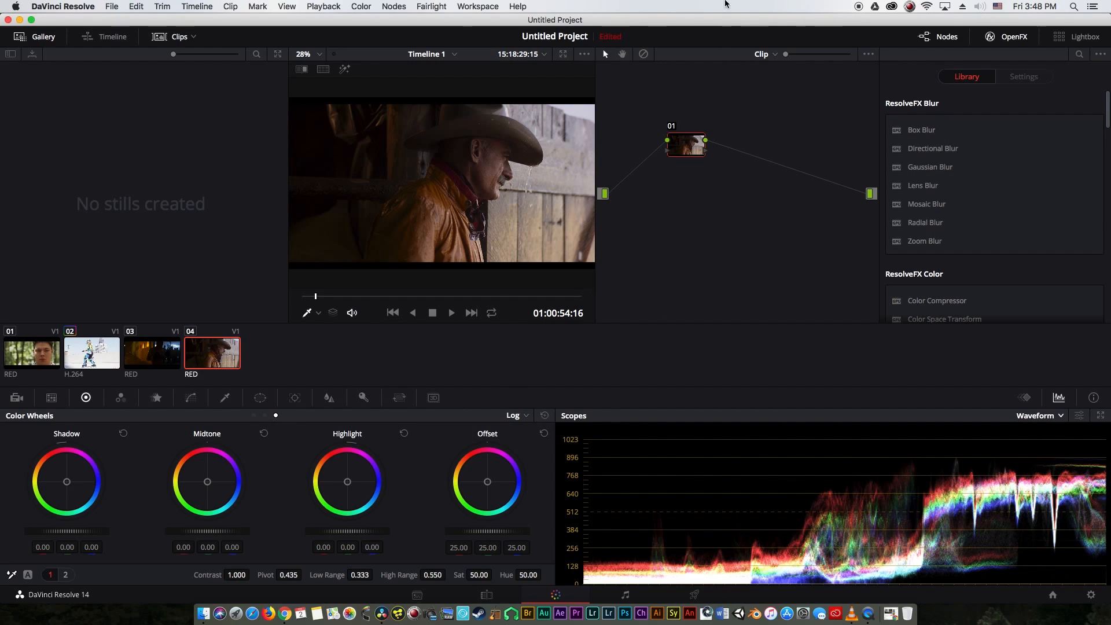
Add a serial node, compare the primaries and log wheels, and try warming the log Highlight to 0.49, -0.11, -0.38 before resetting it.
key("alt+s")
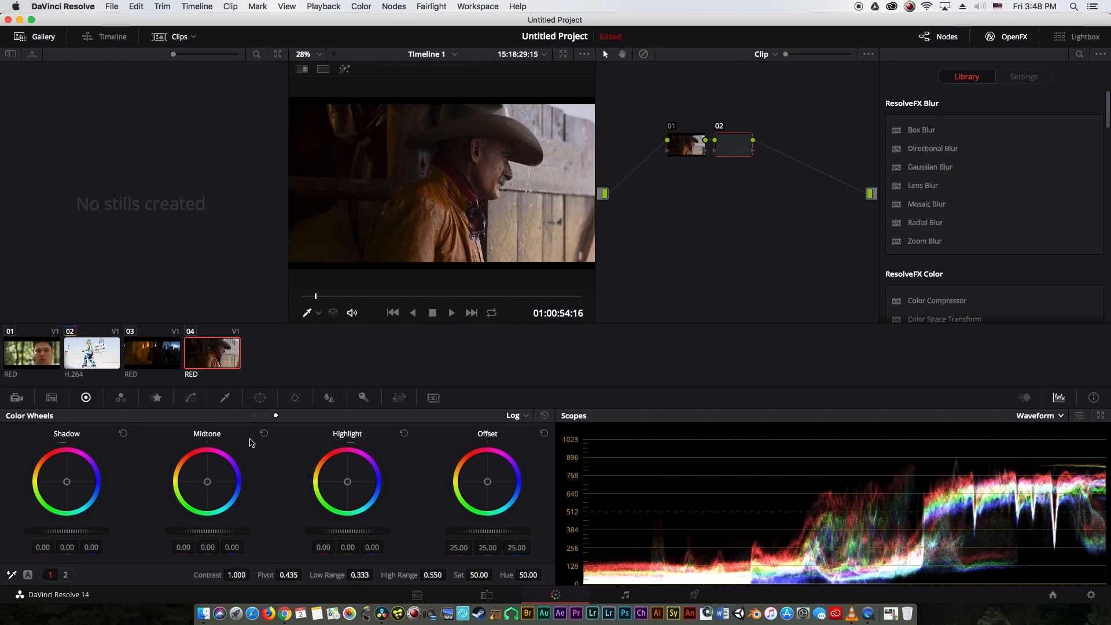
left_click(253, 415)
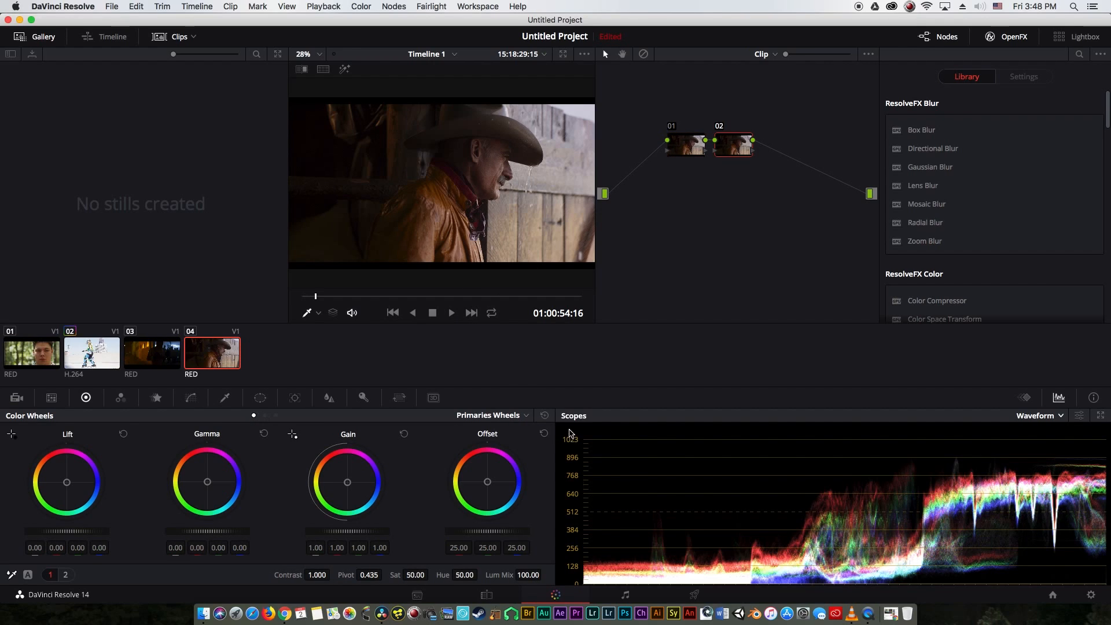
left_click(276, 416)
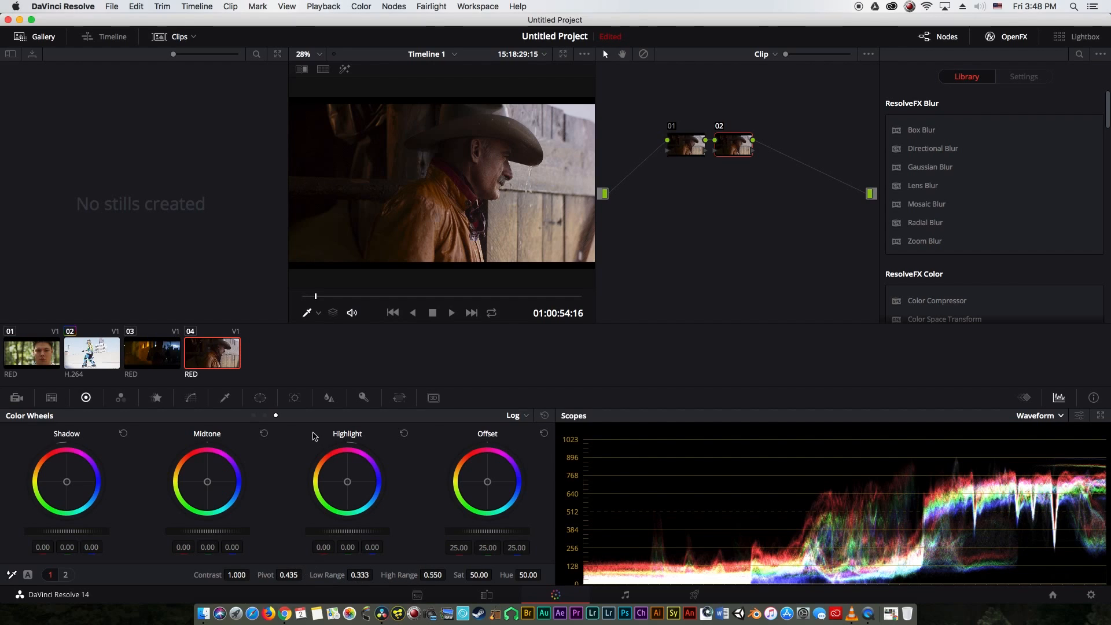
left_click_drag(353, 491, 344, 476)
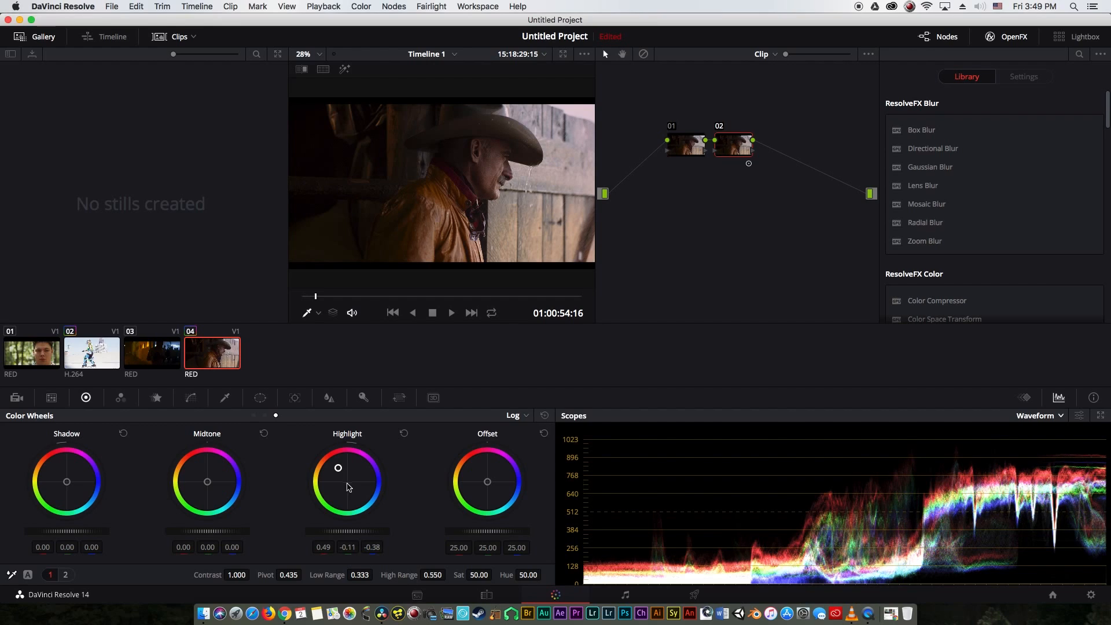
left_click(404, 433)
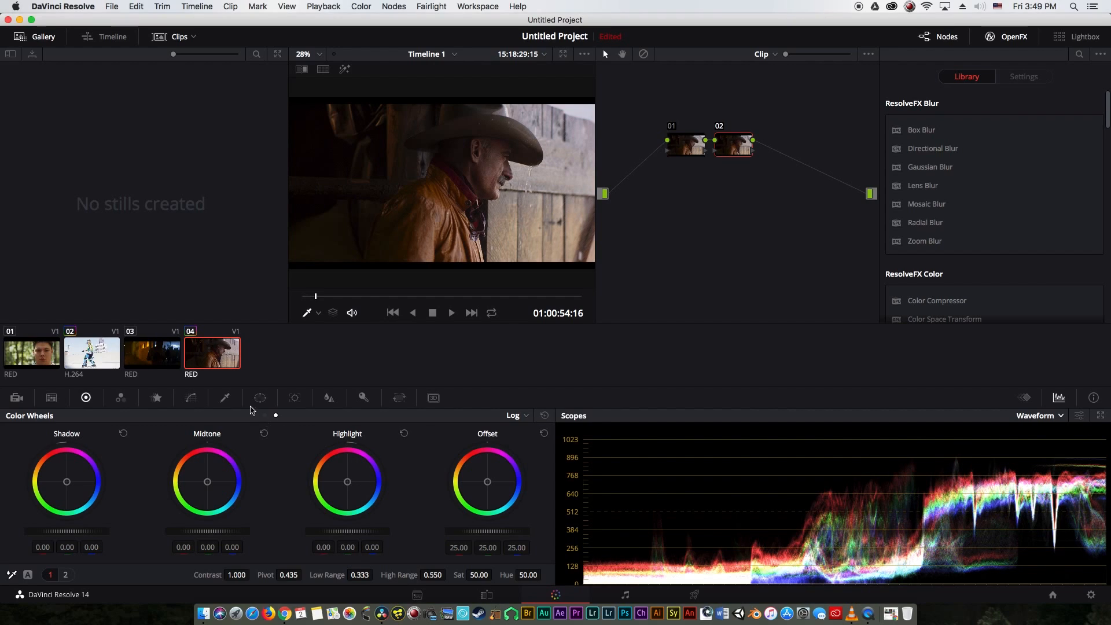
Lower the High Range to 0.268, try warming the log Highlight to 0.32, -0.07, -0.30, and reset the Highlight wheel.
left_click_drag(376, 499, 362, 488)
left_click_drag(448, 574, 458, 574)
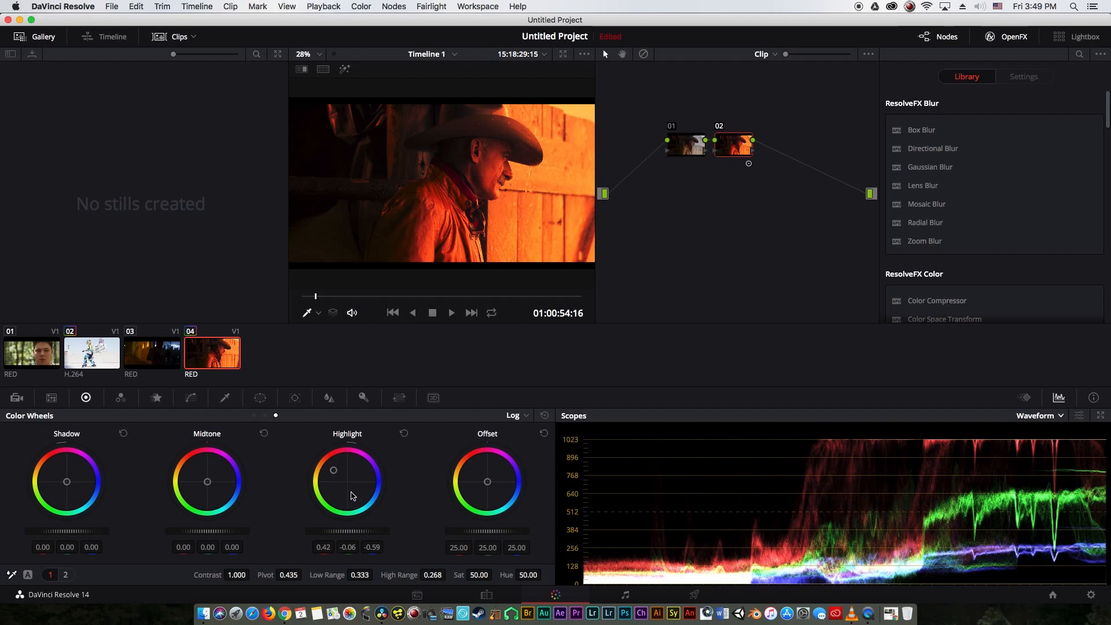
left_click_drag(340, 473, 341, 475)
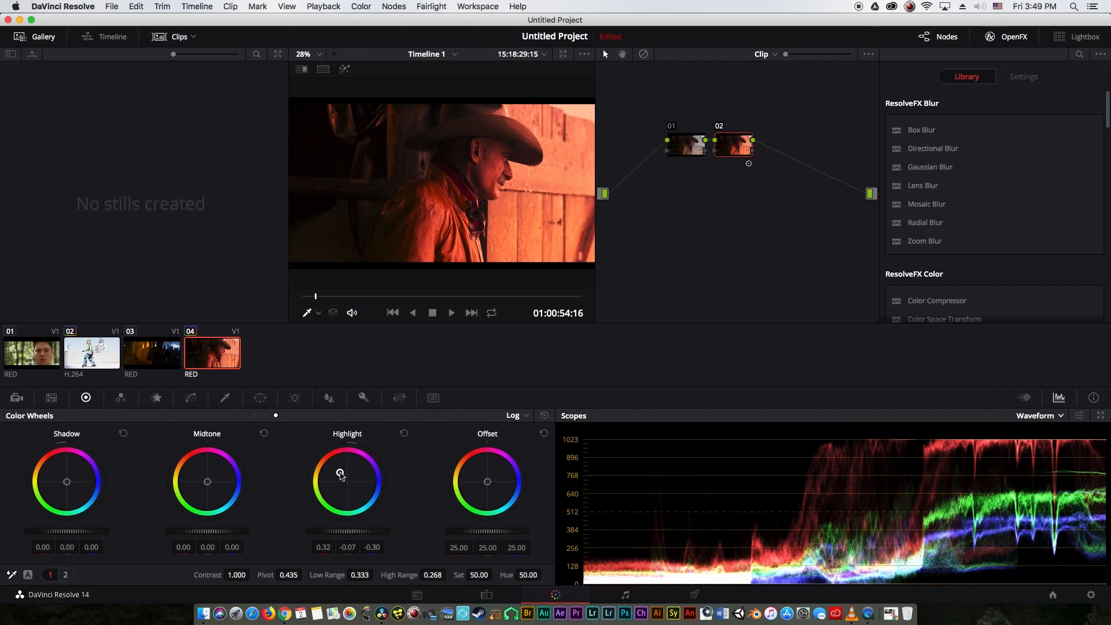
left_click(404, 433)
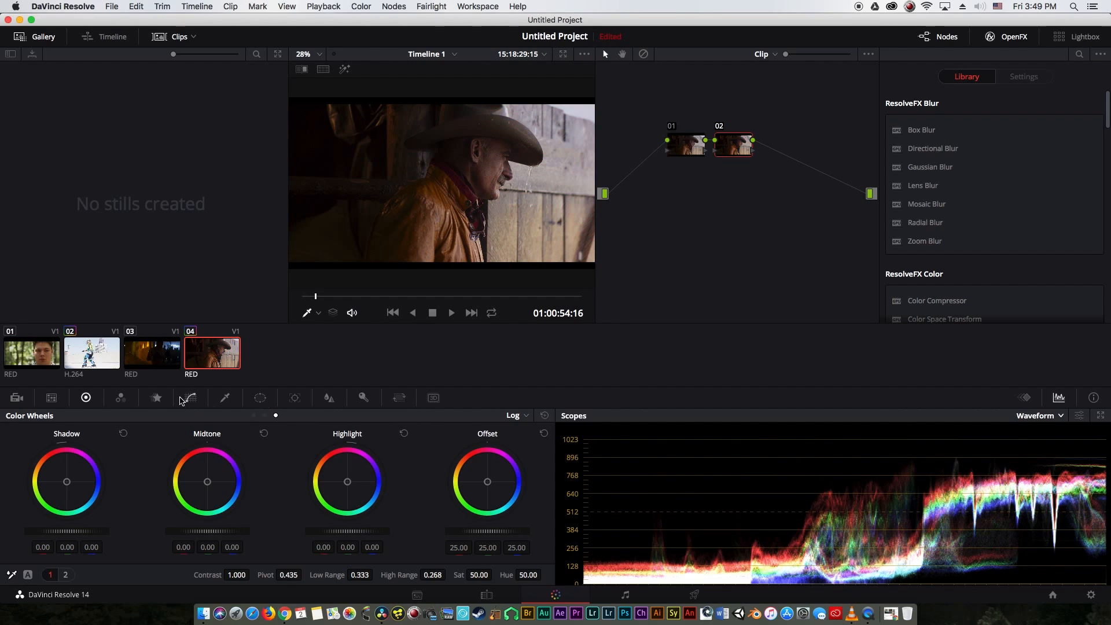
On the red curve alone, anchor an upper midtone point, try raising then lowering the highlights, and reset the curves.
left_click(199, 399)
left_click(489, 435)
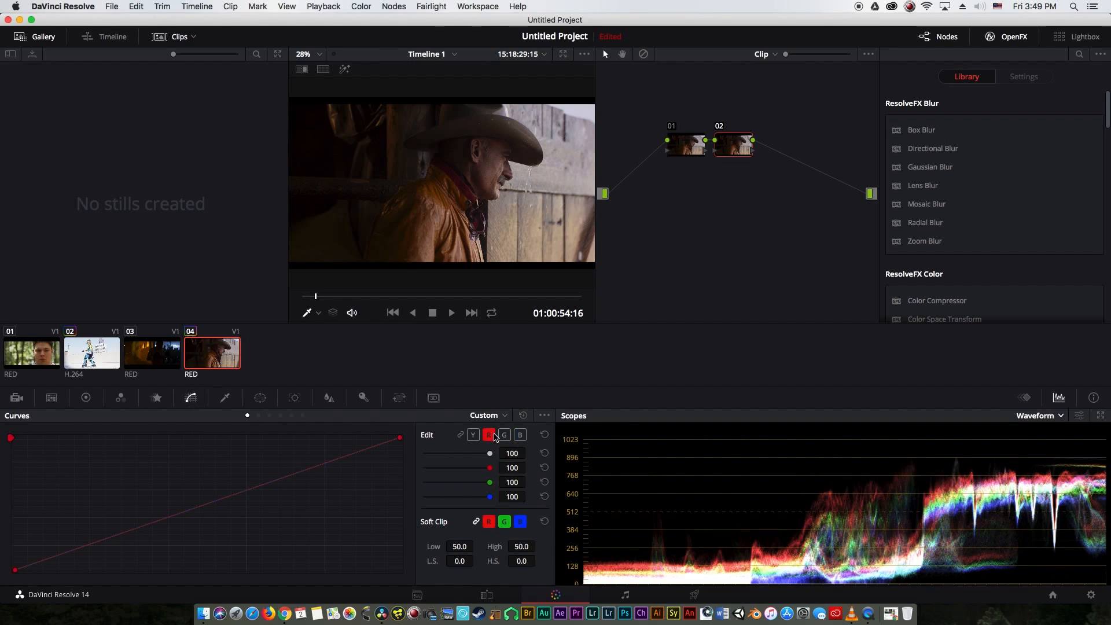
left_click(247, 492)
left_click_drag(247, 490, 247, 491)
left_click_drag(328, 466, 309, 442)
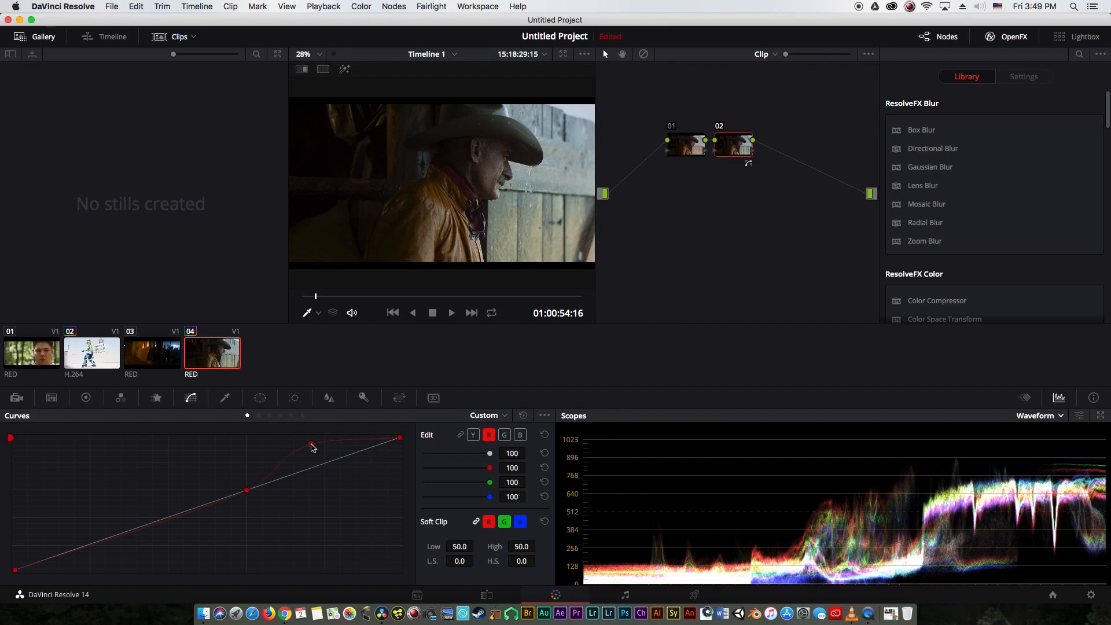
mouse_move(317, 452)
left_mouse_down()
mouse_move(340, 488)
mouse_move(323, 457)
mouse_move(327, 470)
left_mouse_up()
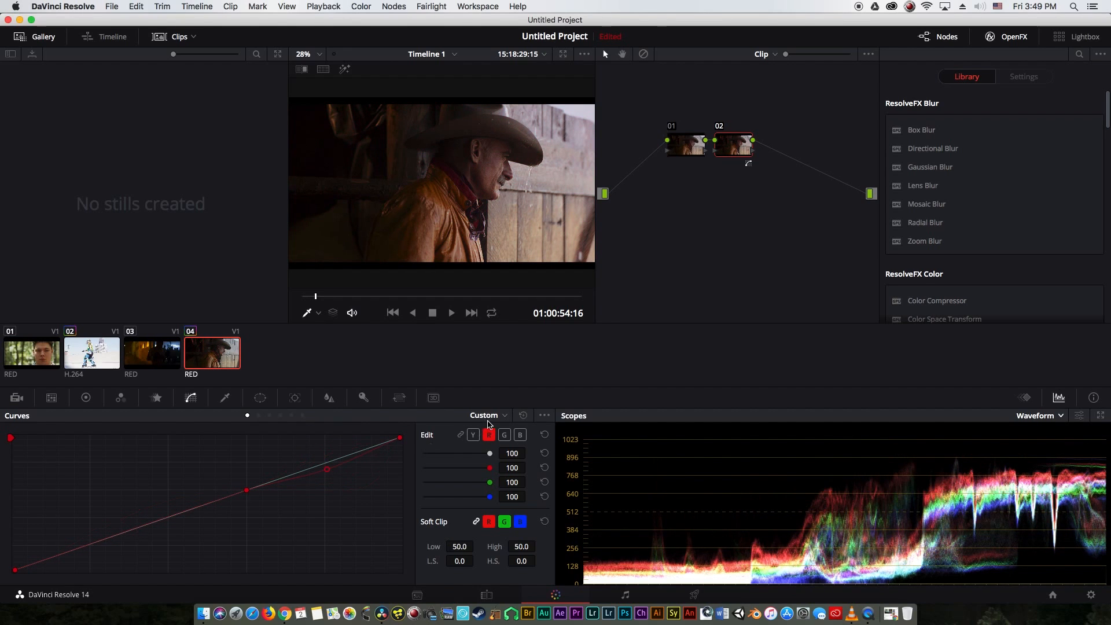
left_click(523, 416)
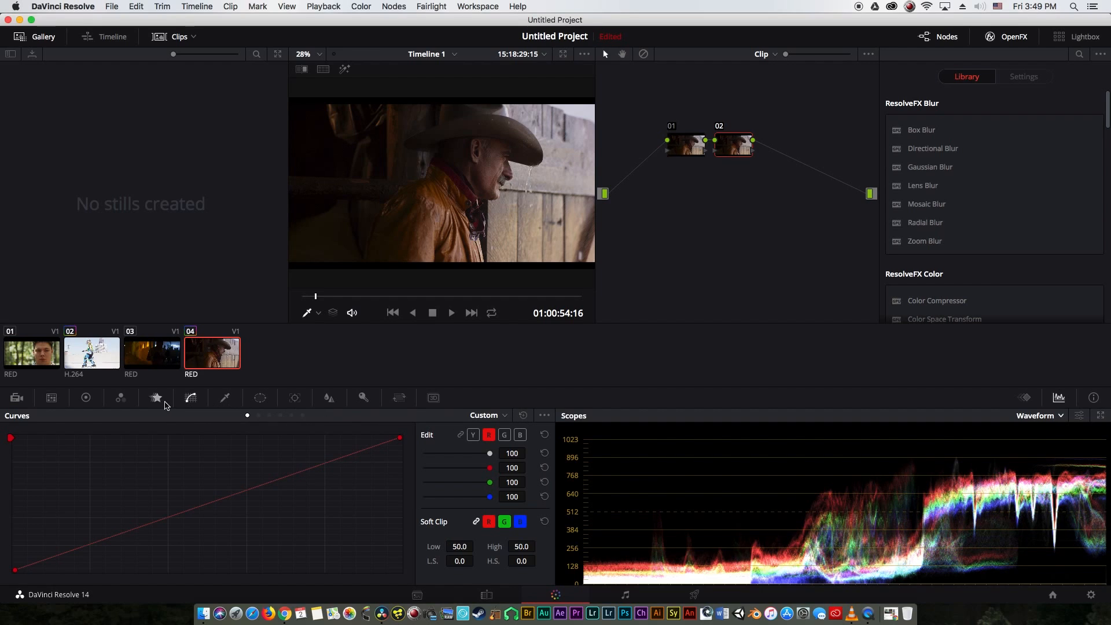
Compare the log wheels with the custom curves, and on the red curve anchor an upper midtone point and pull the highlights well down.
left_click(87, 398)
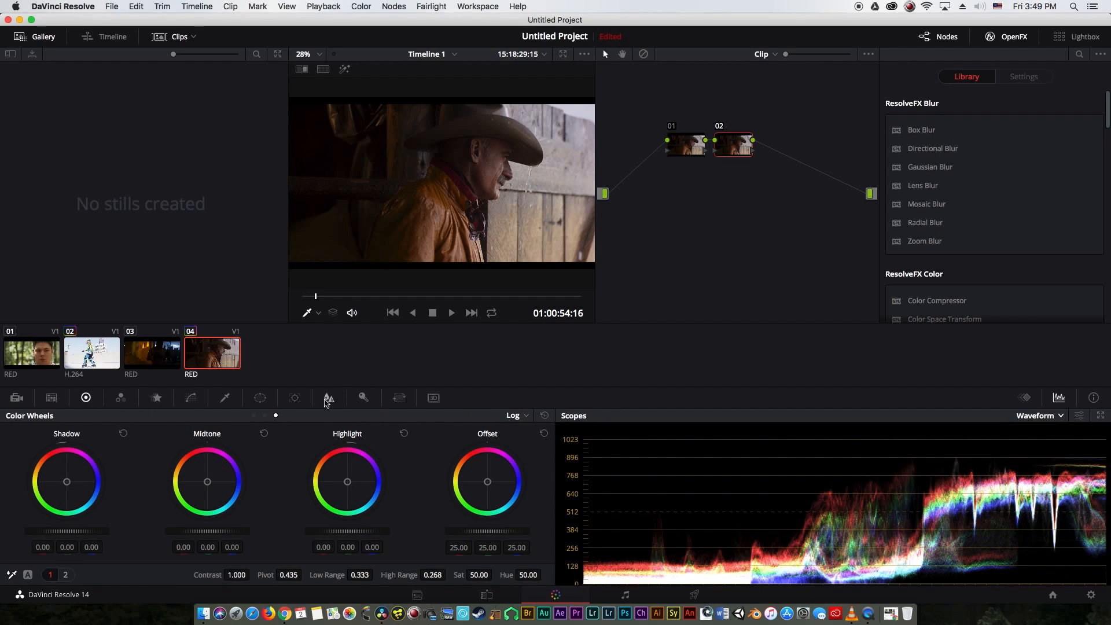
left_click(192, 398)
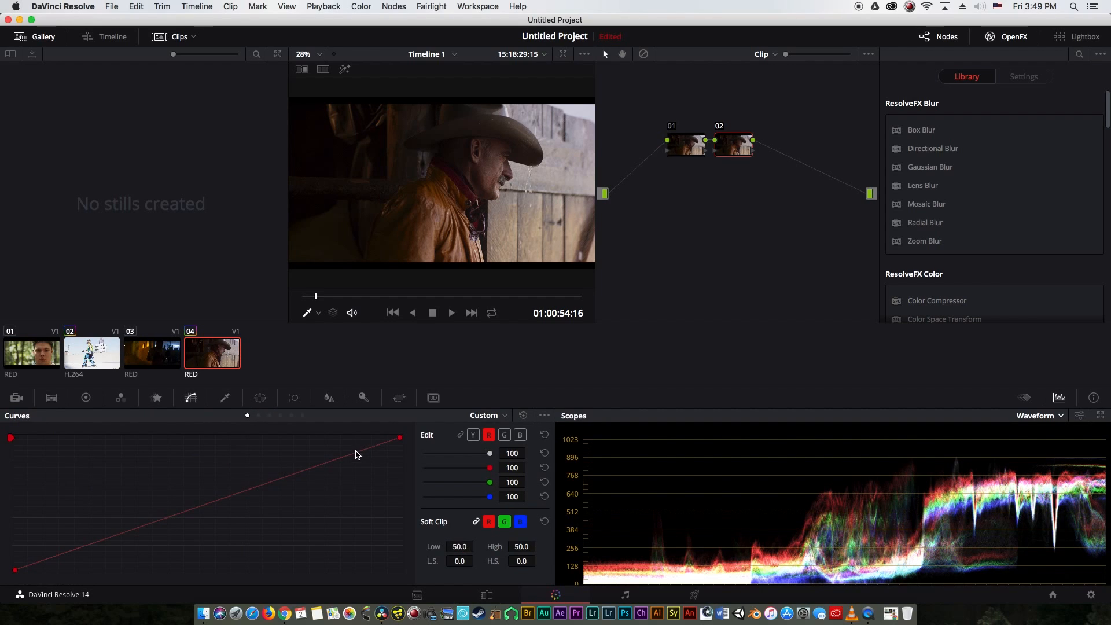
left_click_drag(355, 455, 322, 452)
right_click(321, 453)
left_click(247, 493)
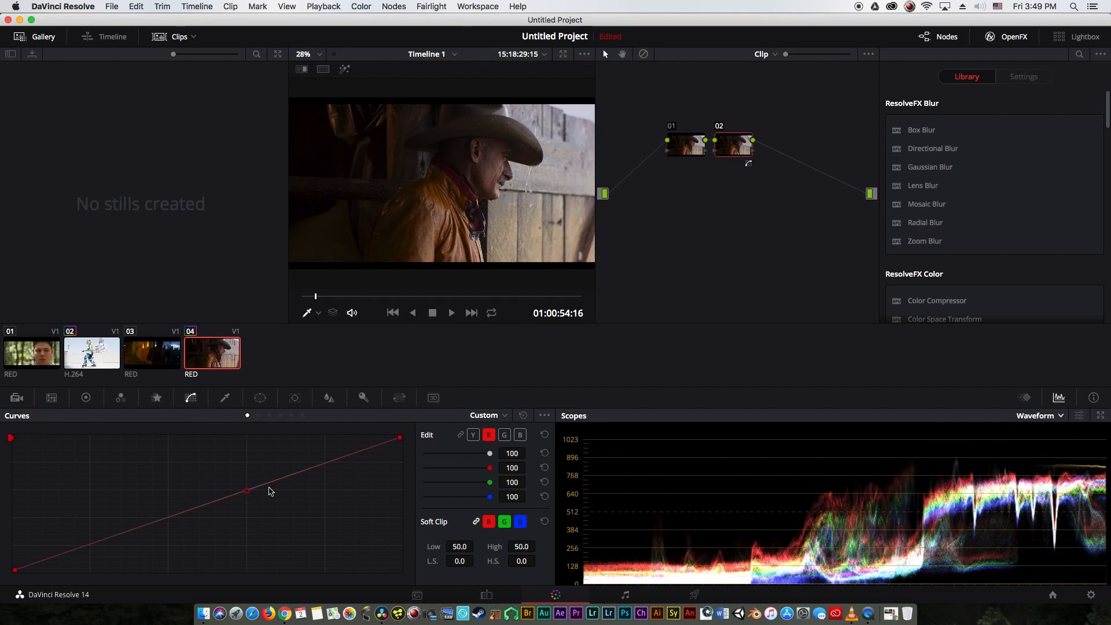
left_click_drag(331, 460, 348, 484)
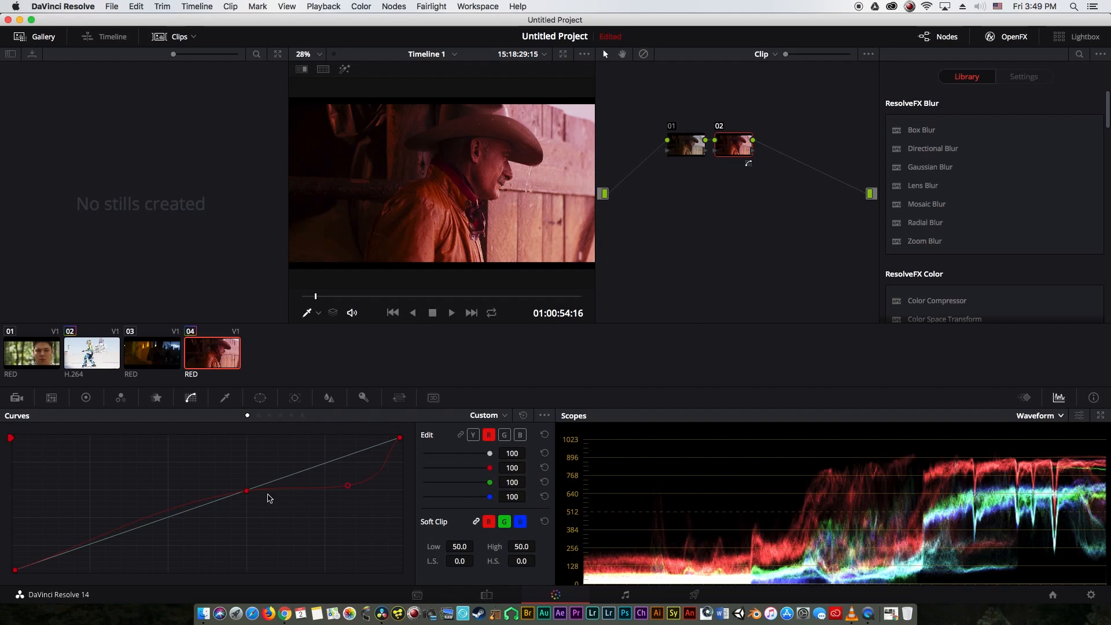
Anchor shadow and midtone points on the red curve, raise its highlights into a smooth arc, and reset the curves.
left_click(90, 545)
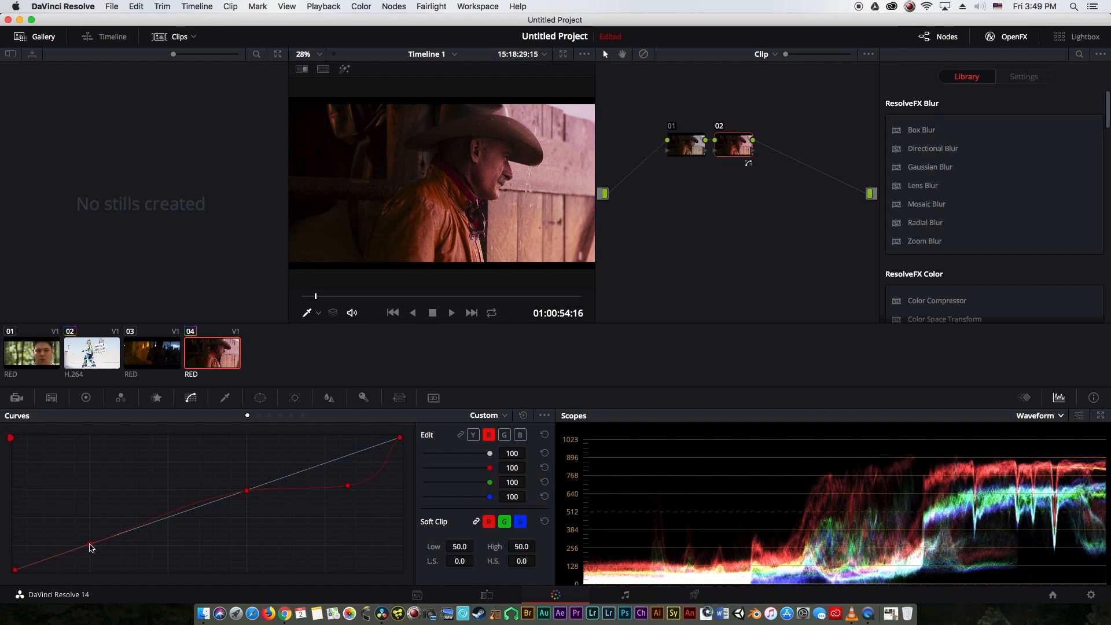
left_click(168, 518)
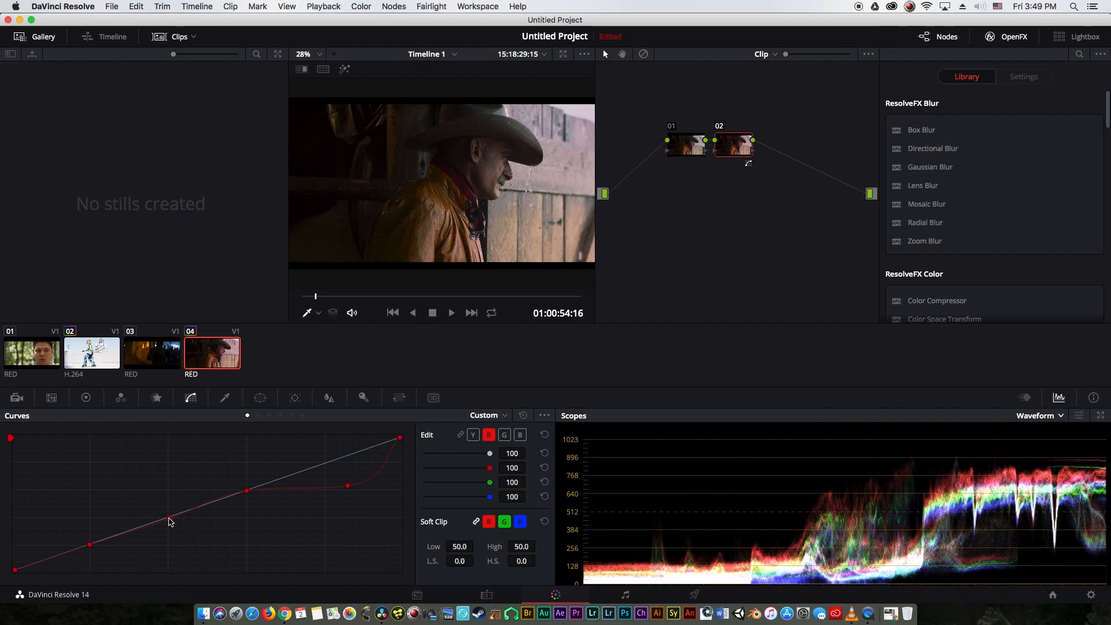
left_click(249, 493)
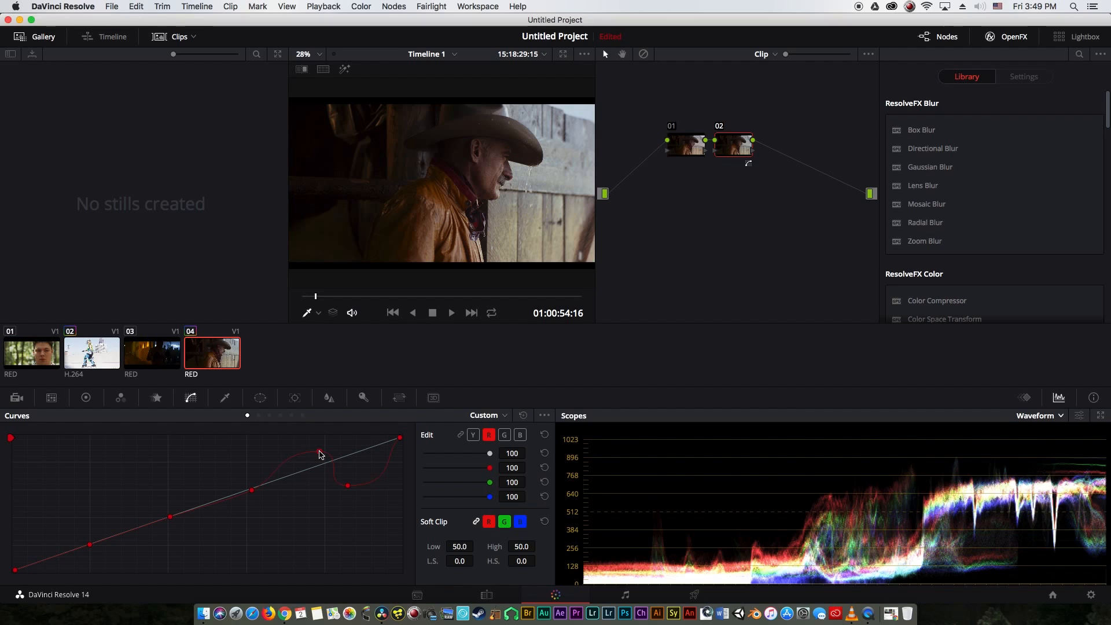
left_click_drag(349, 488, 330, 441)
left_click_drag(250, 494, 157, 525)
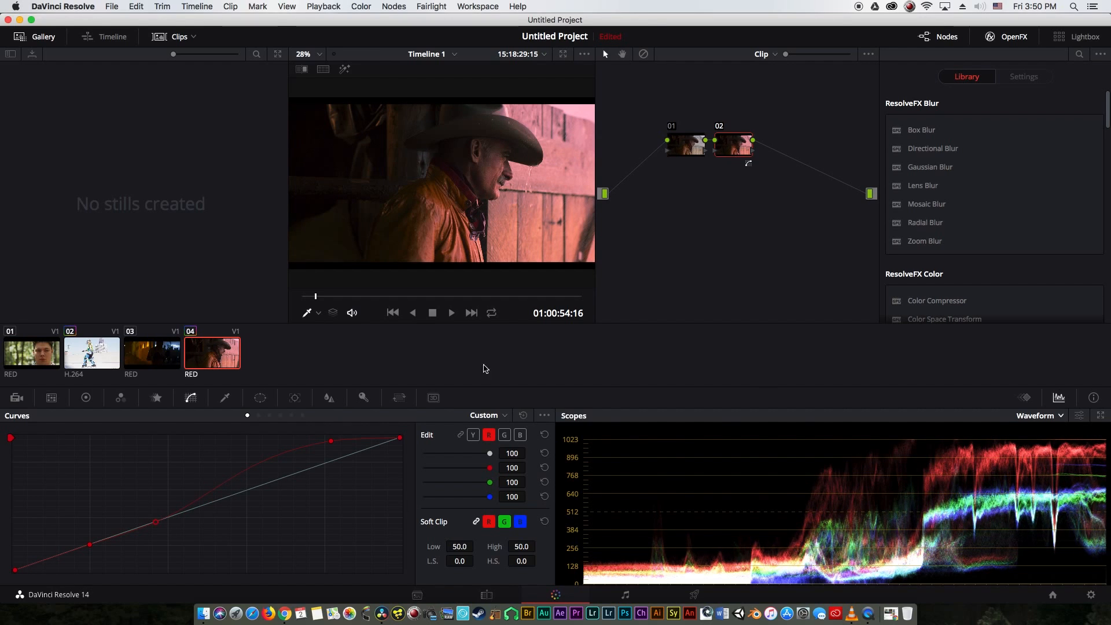
left_click(523, 415)
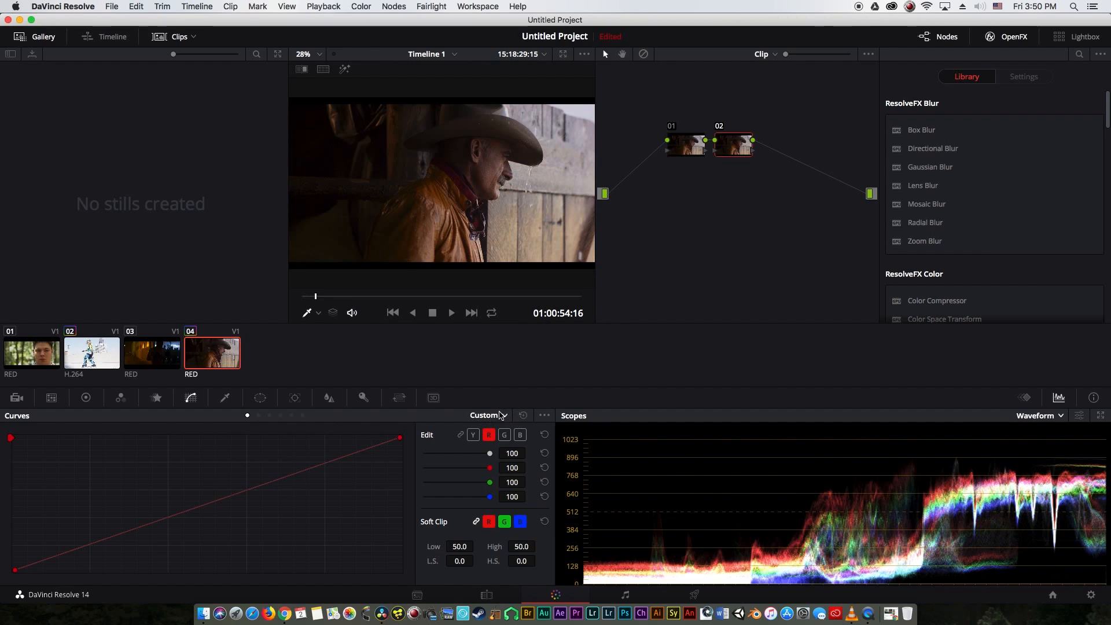
Return to the log color wheels and remove the second node from the clip's grade.
left_click(472, 435)
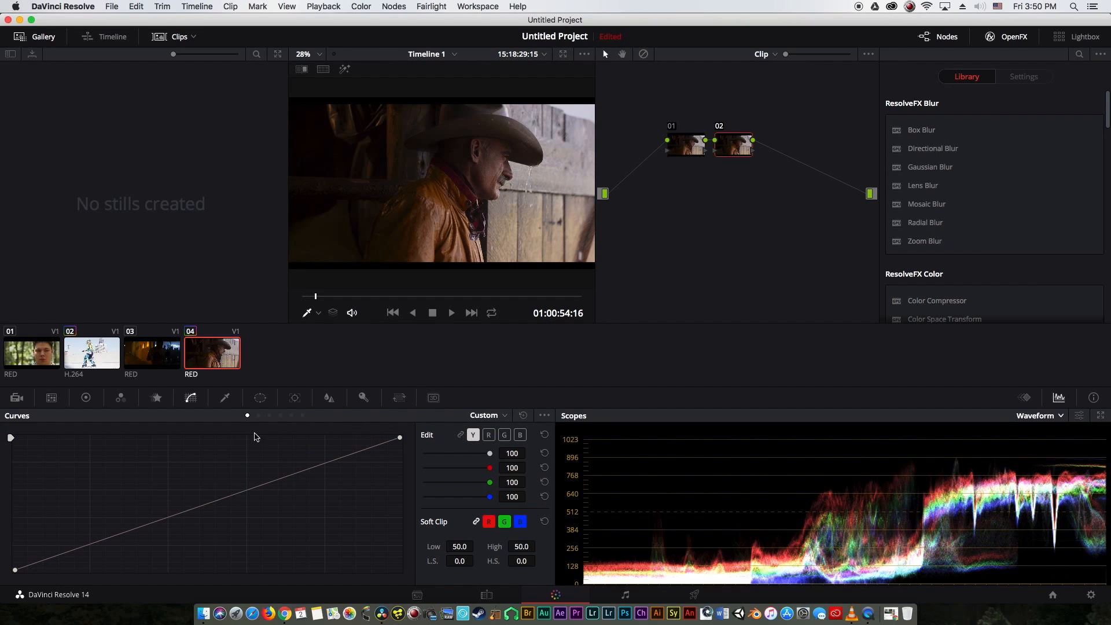
left_click(86, 398)
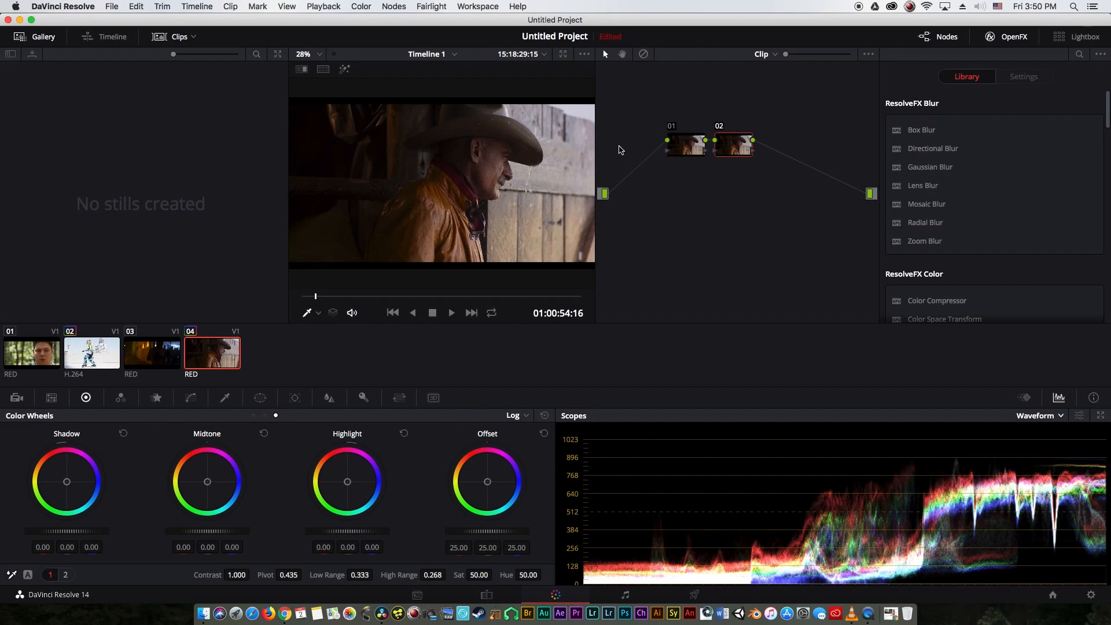
key("Delete")
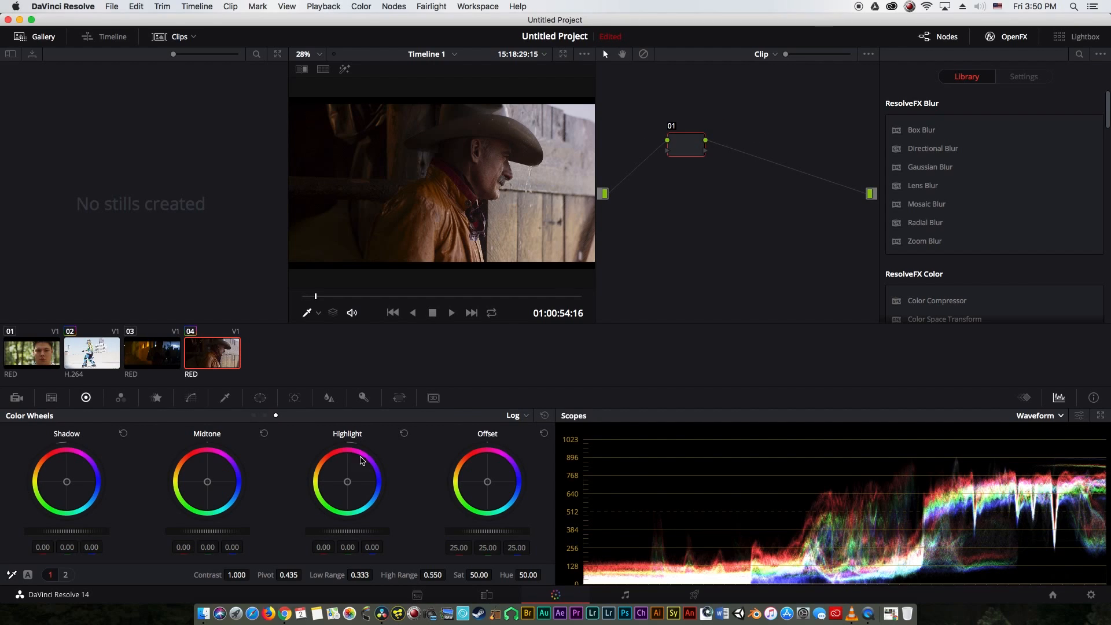
Try raising the log Highlight level to 1.81 with the High Range lowered to about 0.41, and reset the Highlight wheel.
left_click_drag(347, 532, 372, 532)
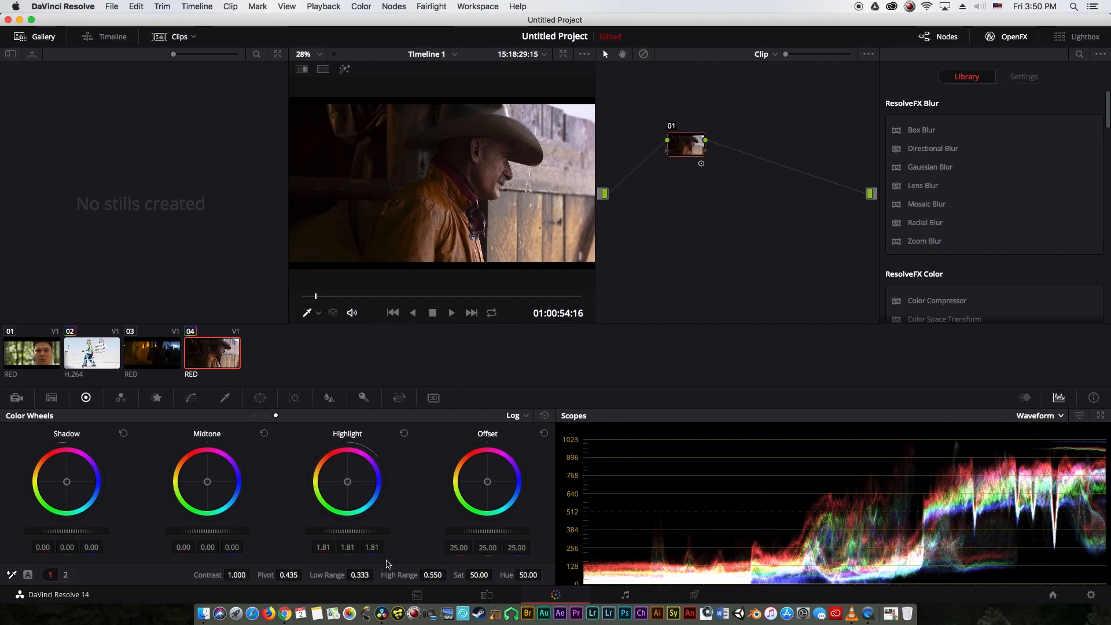
mouse_move(432, 575)
left_mouse_down()
mouse_move(457, 575)
mouse_move(412, 575)
mouse_move(436, 571)
left_mouse_up()
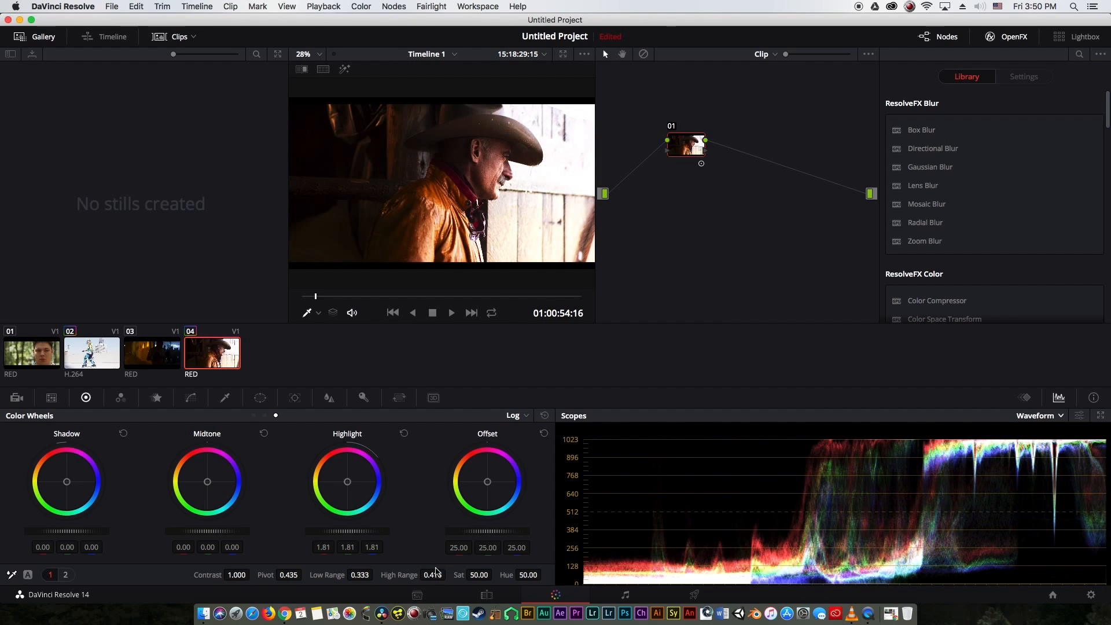
left_click(403, 433)
Raise the log Highlight level to 0.30, lowering the High Range to 0 and bringing it back up to 0.342.
left_click_drag(433, 574, 341, 571)
mouse_move(351, 531)
left_mouse_down()
mouse_move(370, 532)
mouse_move(349, 534)
mouse_move(359, 533)
left_mouse_up()
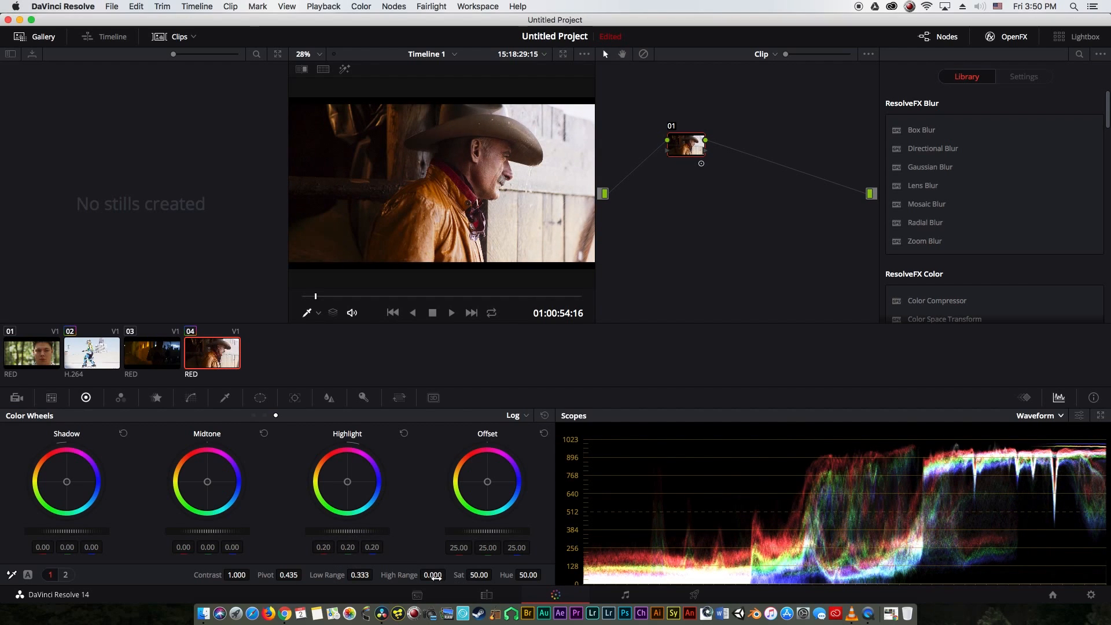
mouse_move(435, 575)
left_mouse_down()
mouse_move(451, 574)
mouse_move(425, 565)
left_mouse_up()
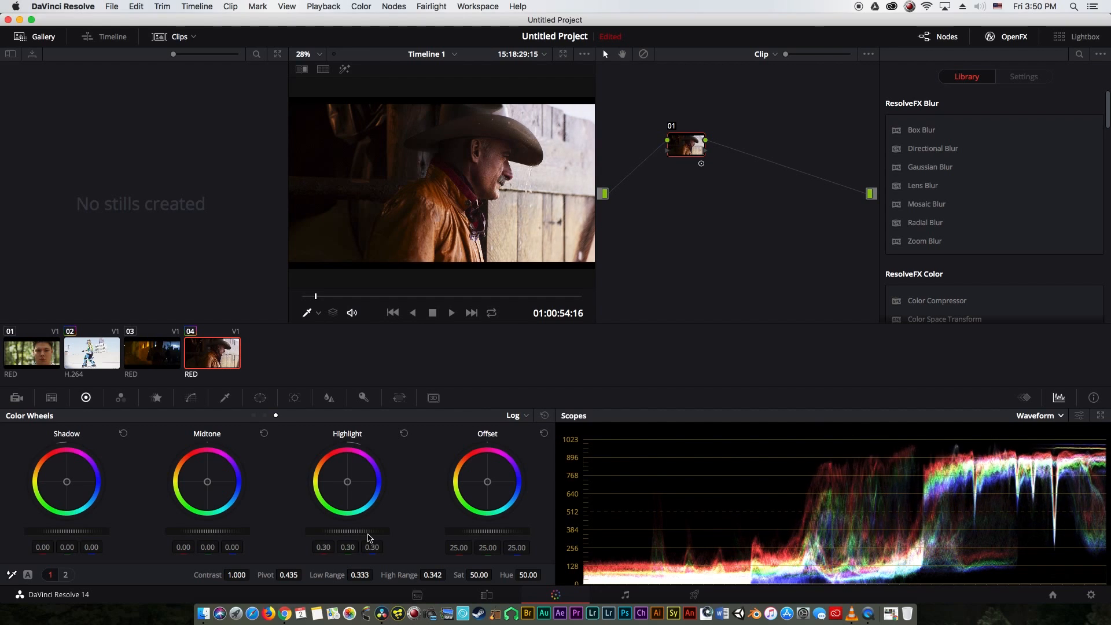
Review the graded cowboy shot full screen, and delete the clip's only node to clear its grade.
key("super+f")
key("super+f")
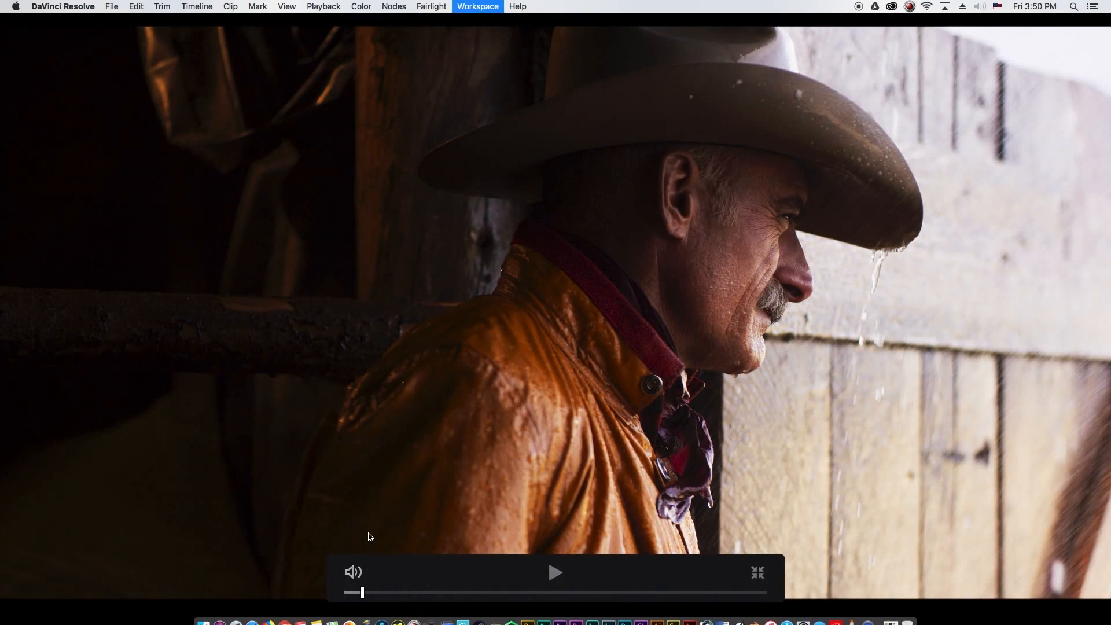
key("Delete")
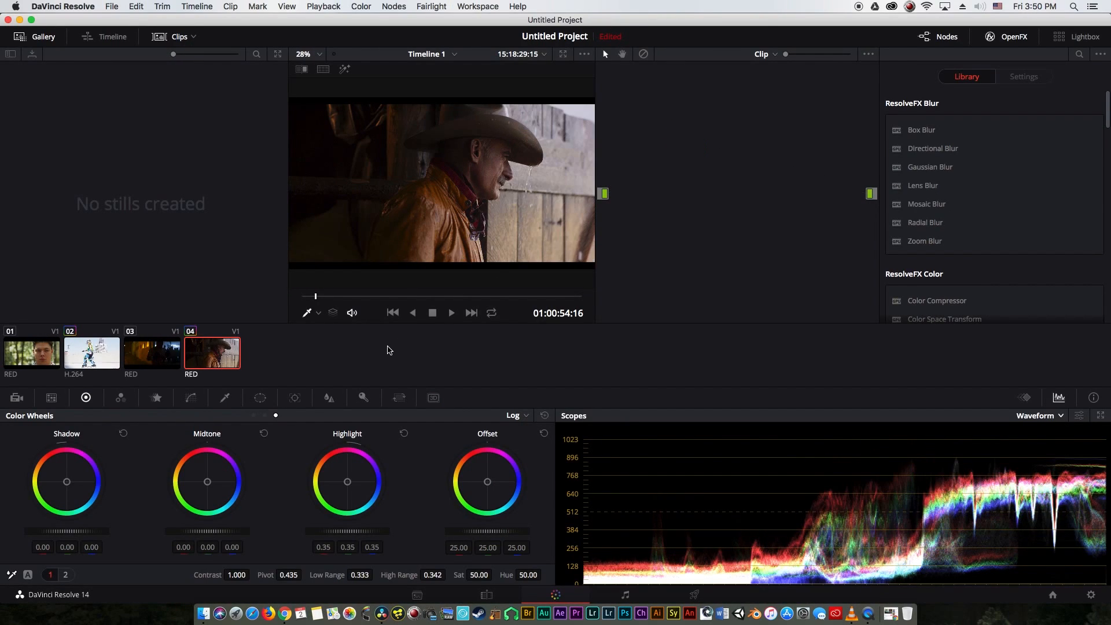
Try pushing the primary Gain wheel toward orange-red at 1.15, 0.97, 0.85, and reset the Gain wheel.
left_click(254, 416)
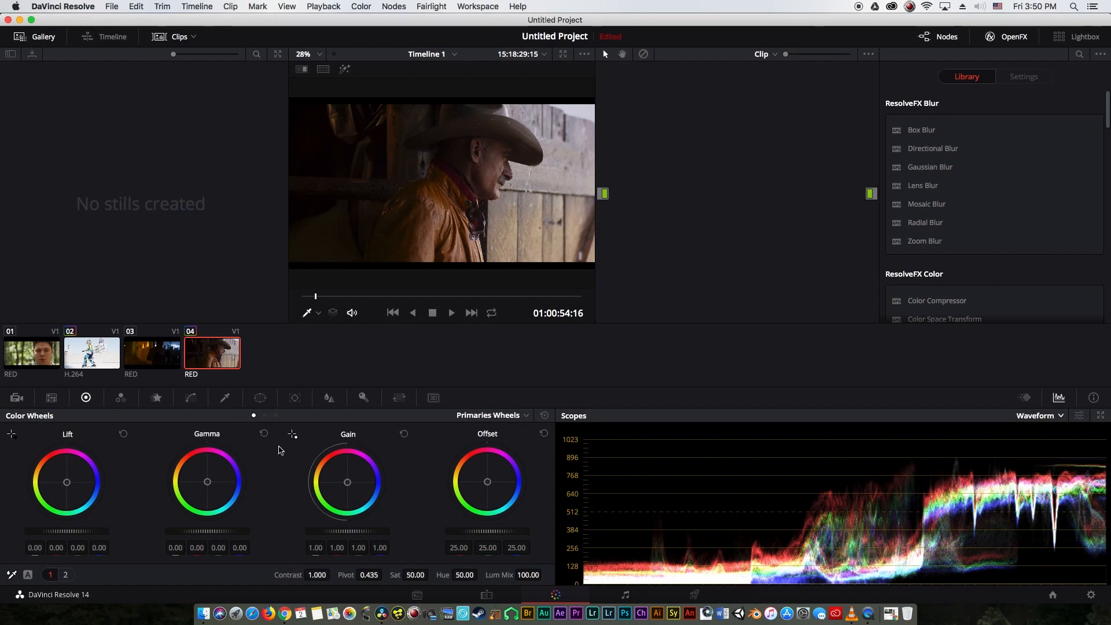
left_click(349, 481)
left_click_drag(347, 482, 344, 479)
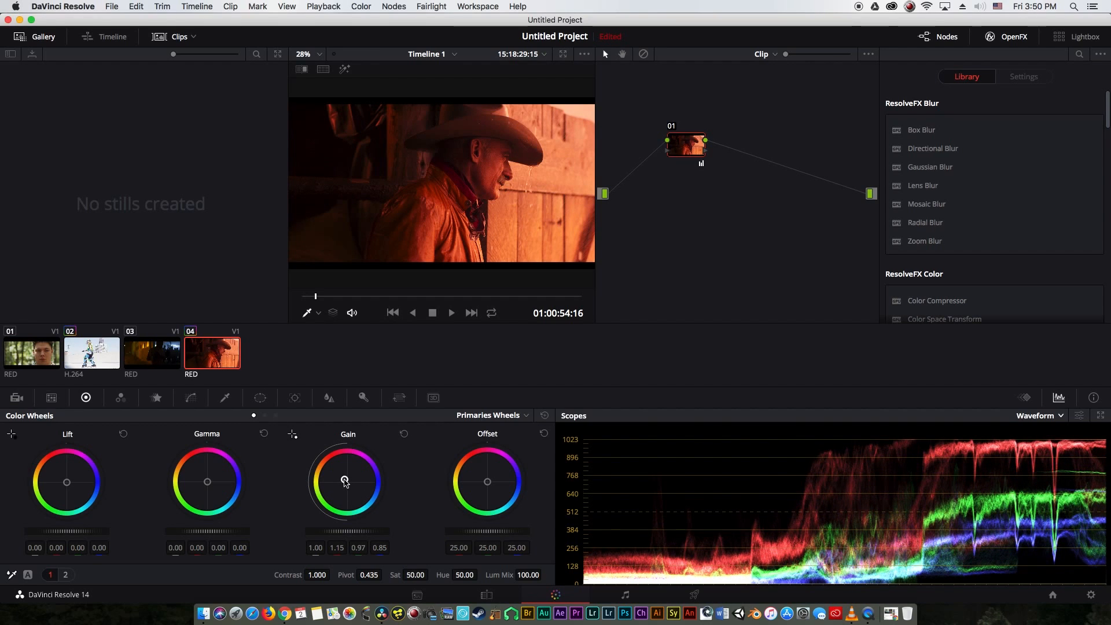
left_click(404, 434)
Try adding a midtone and a highlight control point on the red custom curve, and reset the curves.
left_click(191, 398)
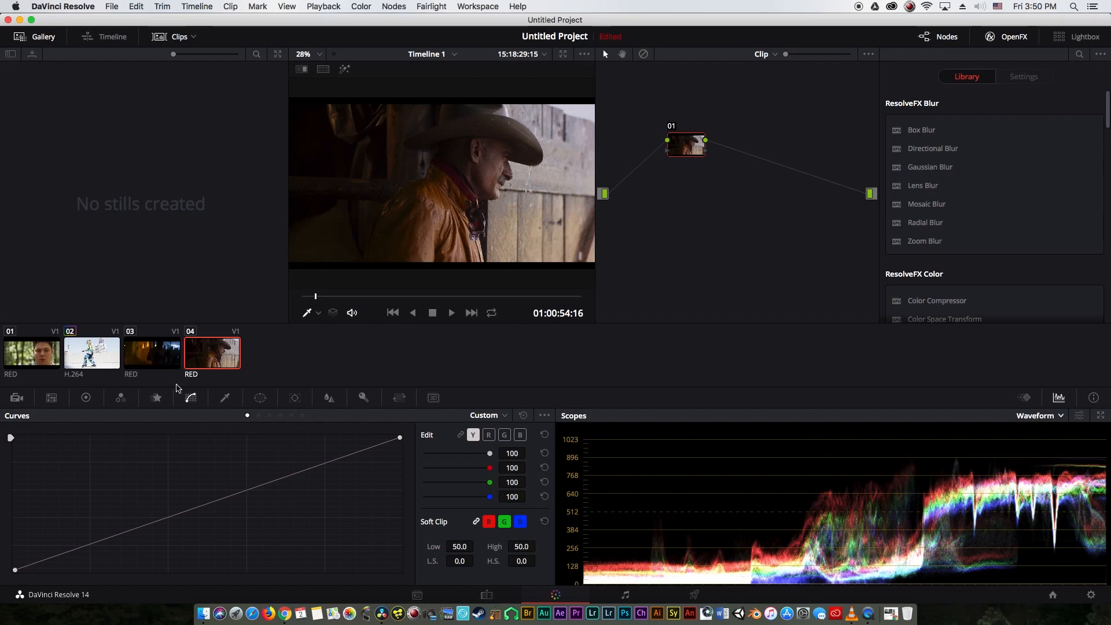
left_click(489, 435)
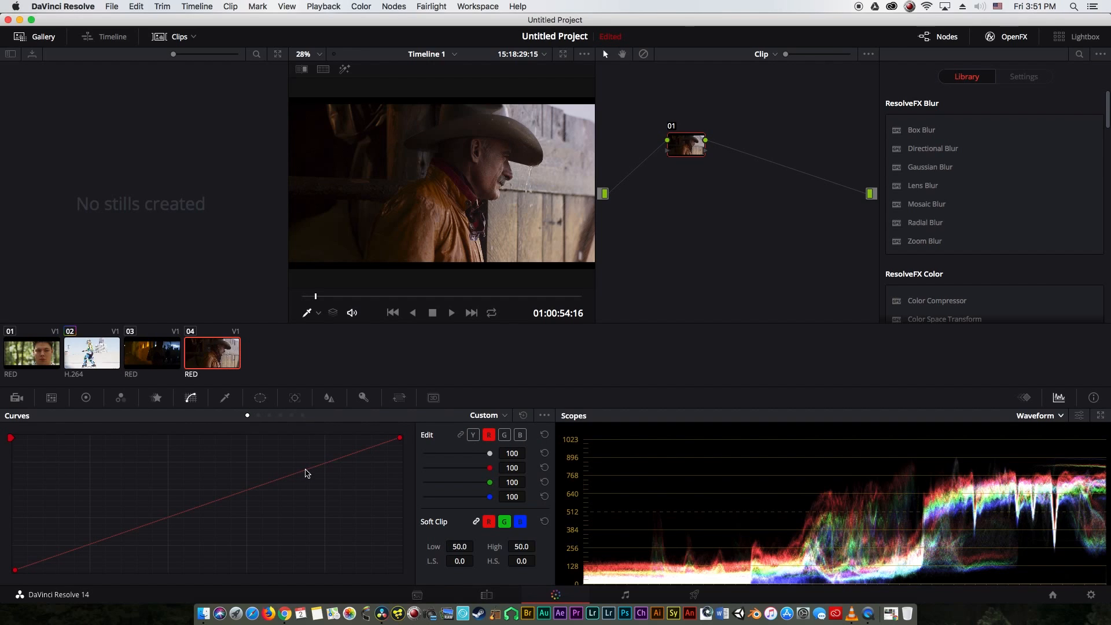
left_click(247, 491)
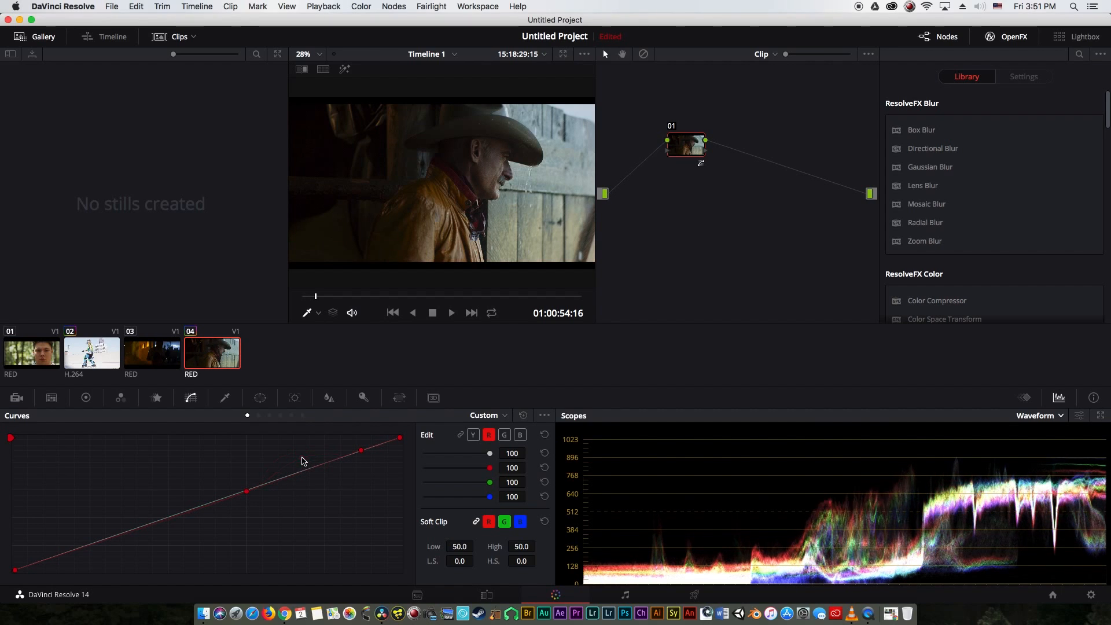
left_click(523, 416)
Try raising single points in the highlights and in the shadows of the red curve, resetting the curves after each attempt.
left_click_drag(232, 498, 313, 454)
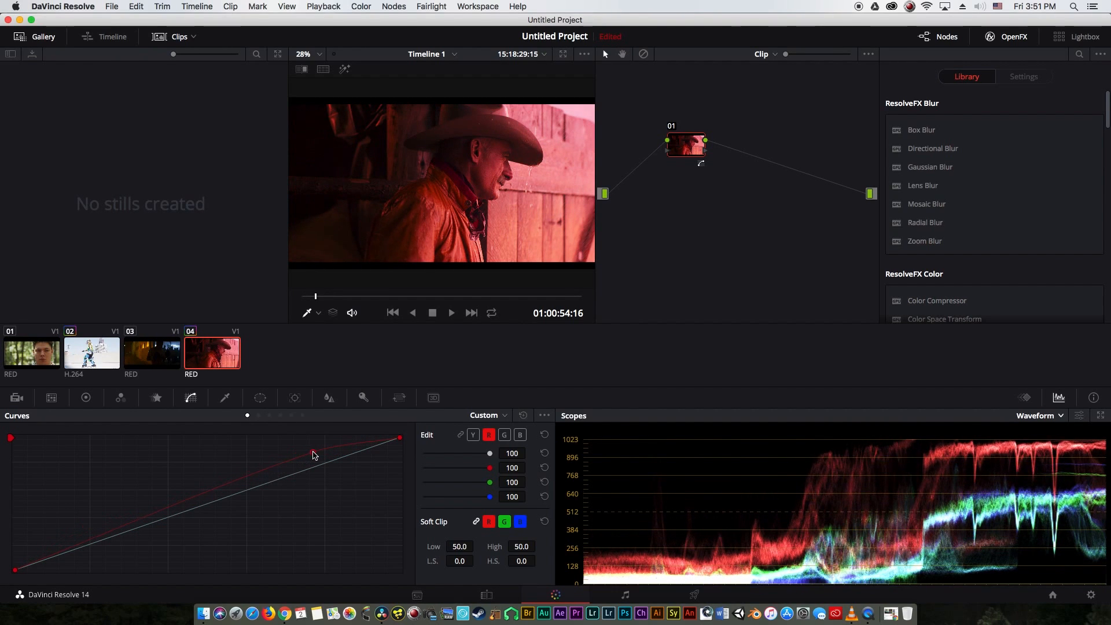
left_click(523, 416)
left_click_drag(348, 453, 343, 445)
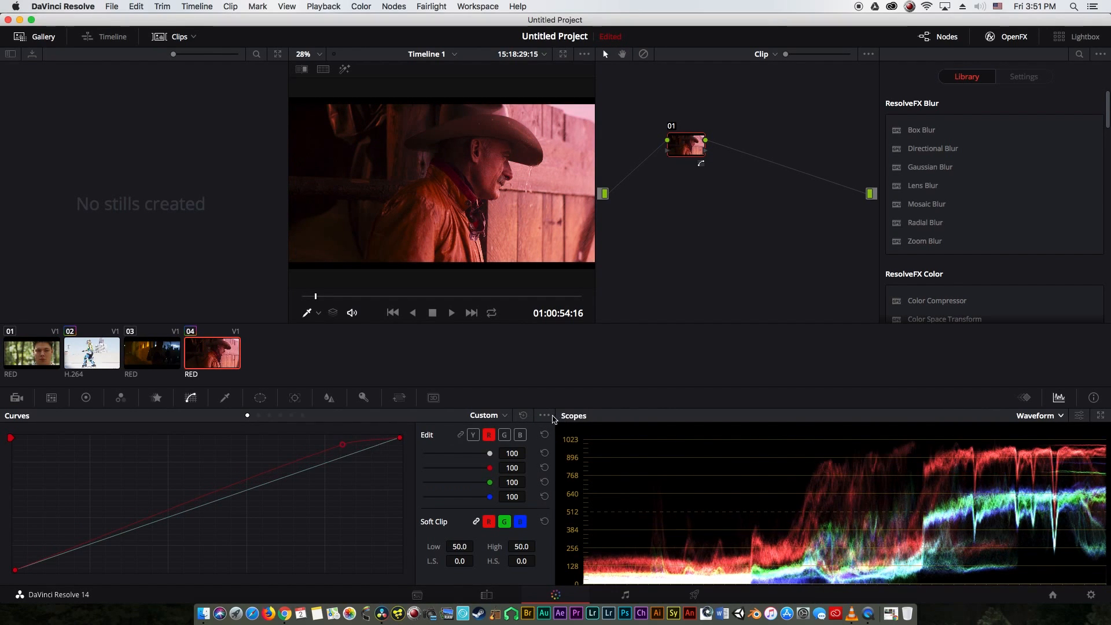
left_click(523, 415)
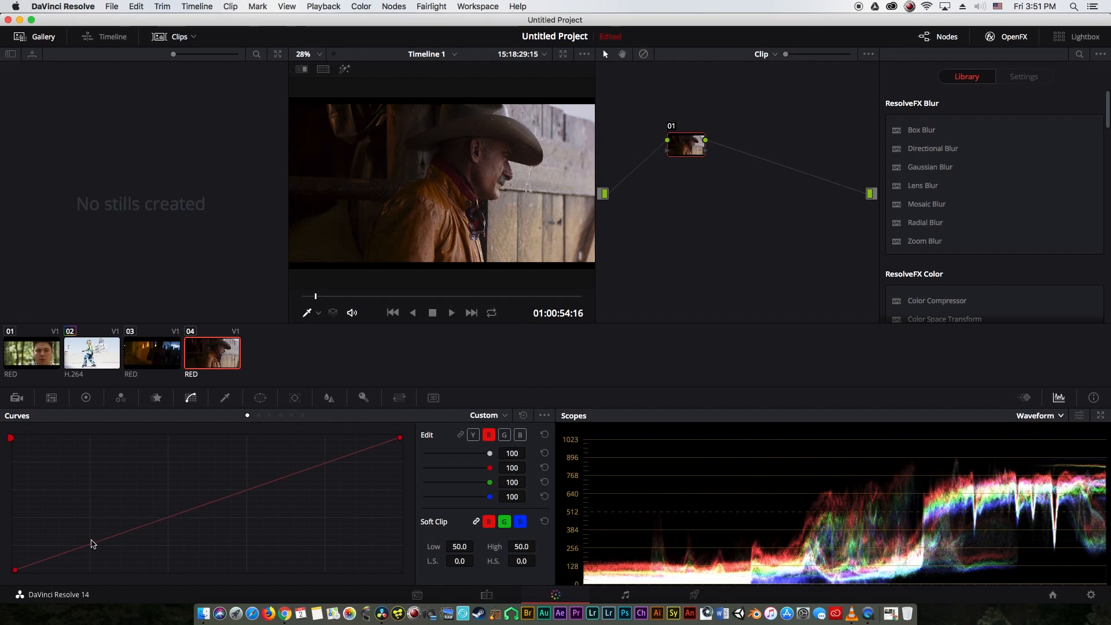
left_click_drag(57, 556, 57, 541)
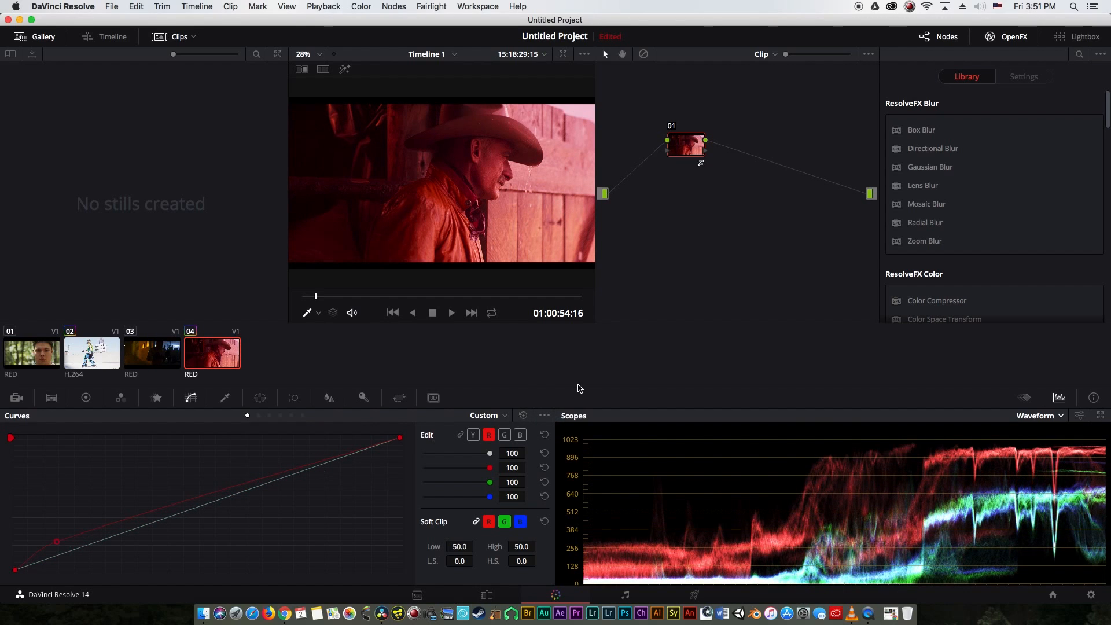
left_click(522, 416)
Try raising the red curve's midtones while pulling its highlights and shadows below the diagonal, and reset the curves.
left_click_drag(208, 507, 197, 486)
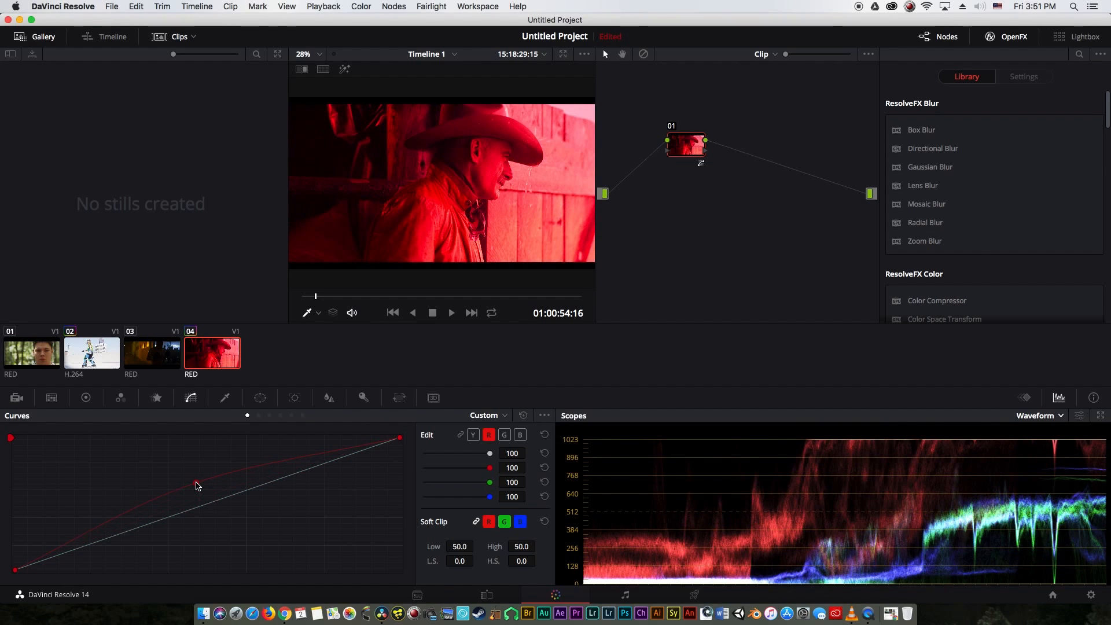
left_click_drag(330, 454, 336, 474)
left_click_drag(84, 530, 91, 563)
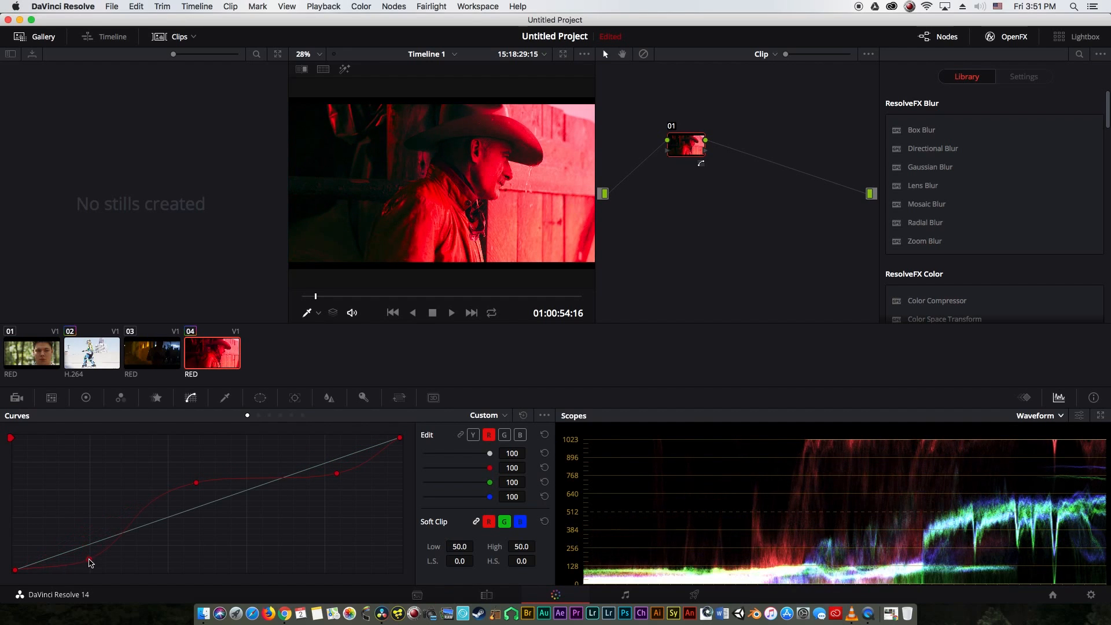
left_click(522, 416)
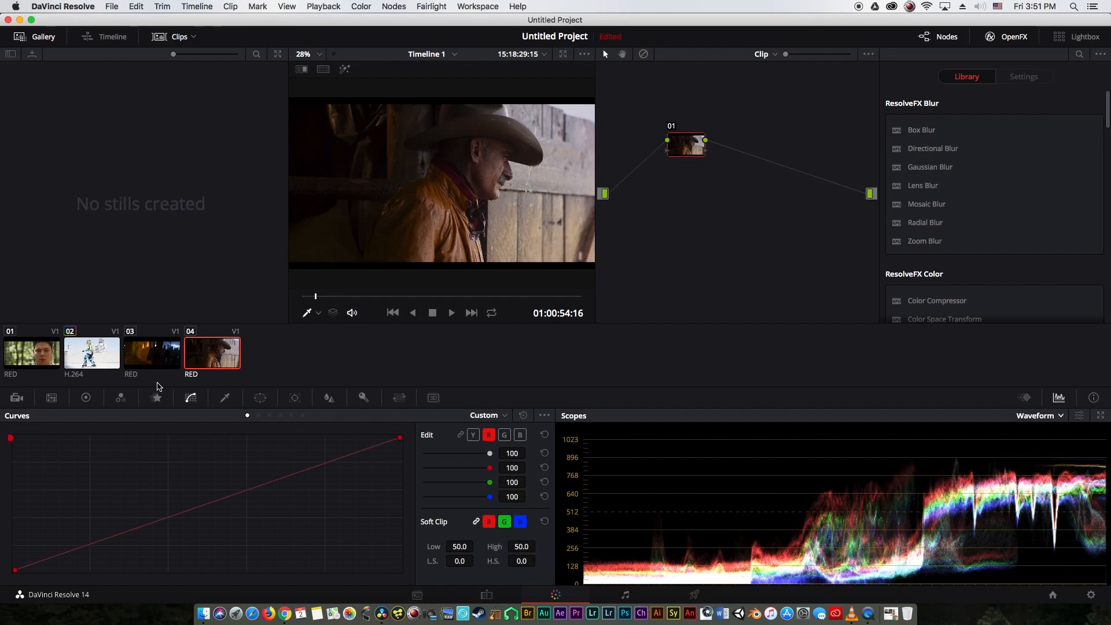
Try raising the red curve's highlights in one node and lowering its shadows in a second serial node, and delete both nodes.
left_click_drag(334, 462, 324, 457)
key("alt+s")
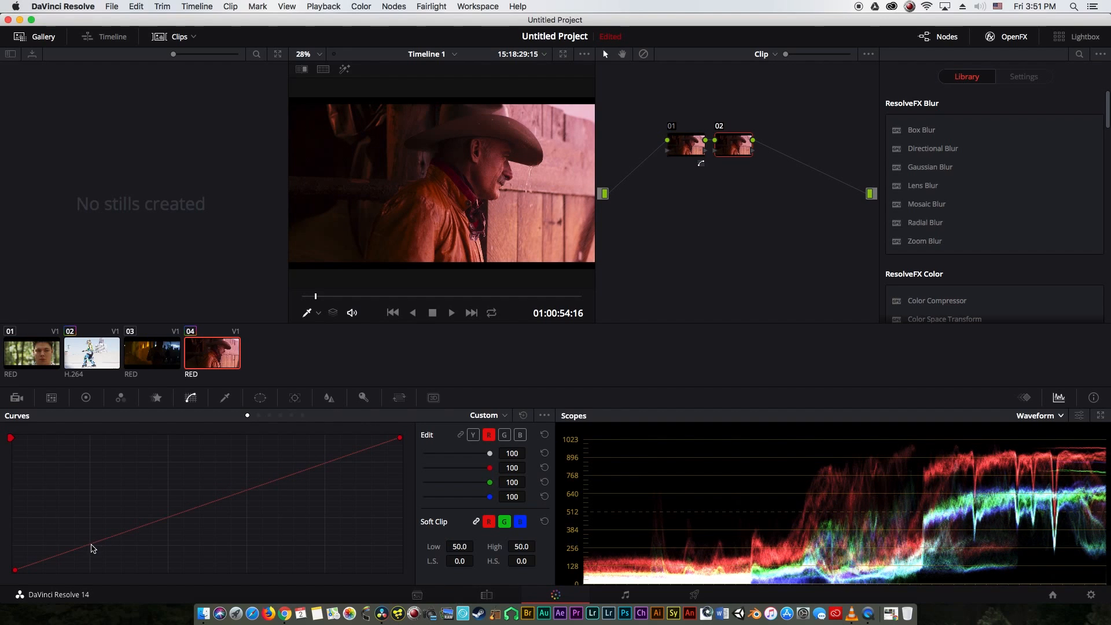
left_click_drag(90, 549, 96, 552)
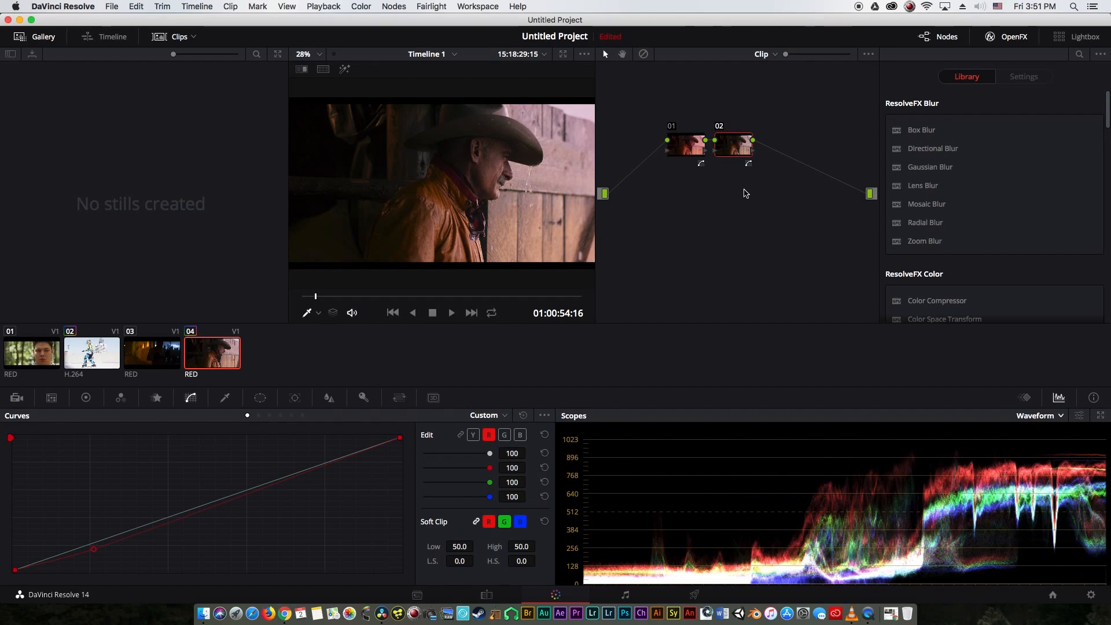
key("Delete")
key("Delete")
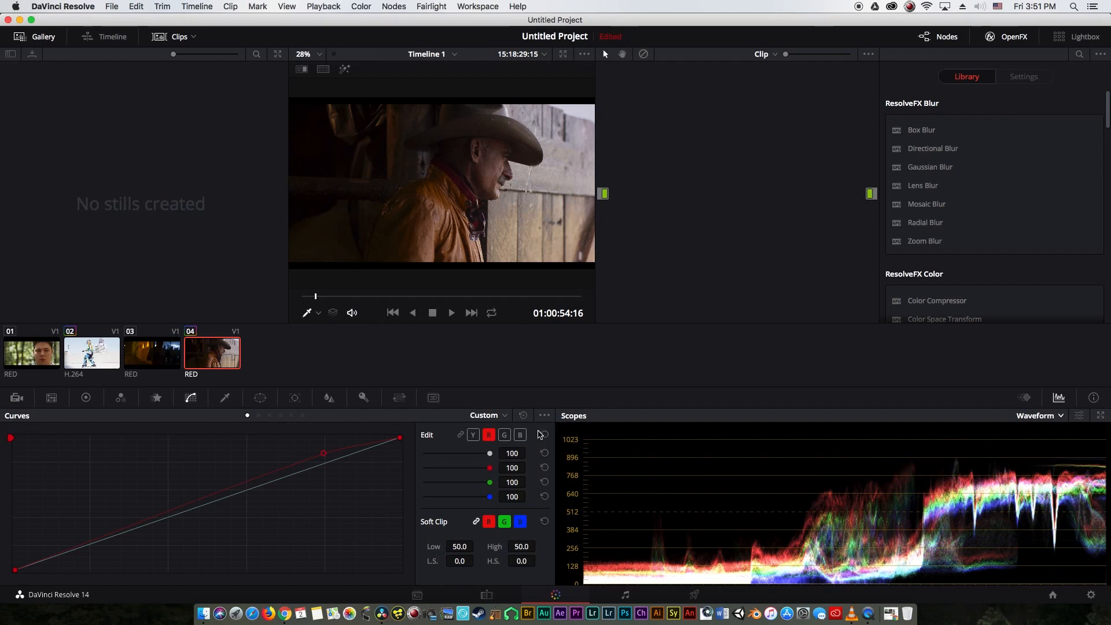
Try pushing Gain toward red at 1.18, 0.95, 1.01 and Lift toward cyan at -0.05, 0.01, 0.00 on a new node, and reset the wheels.
left_click(86, 397)
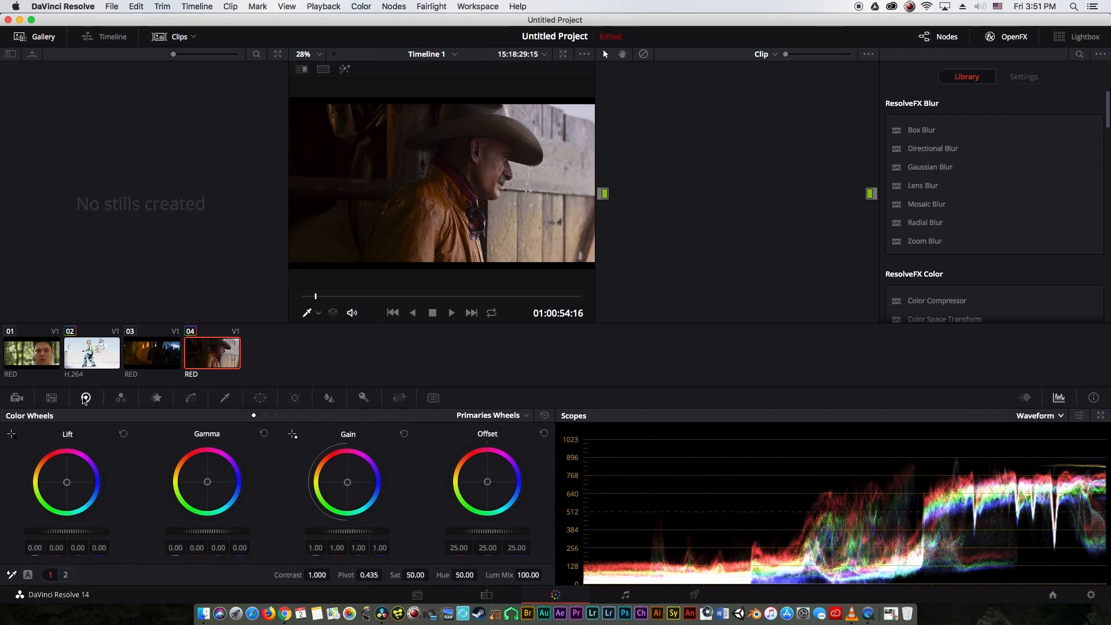
key("alt+s")
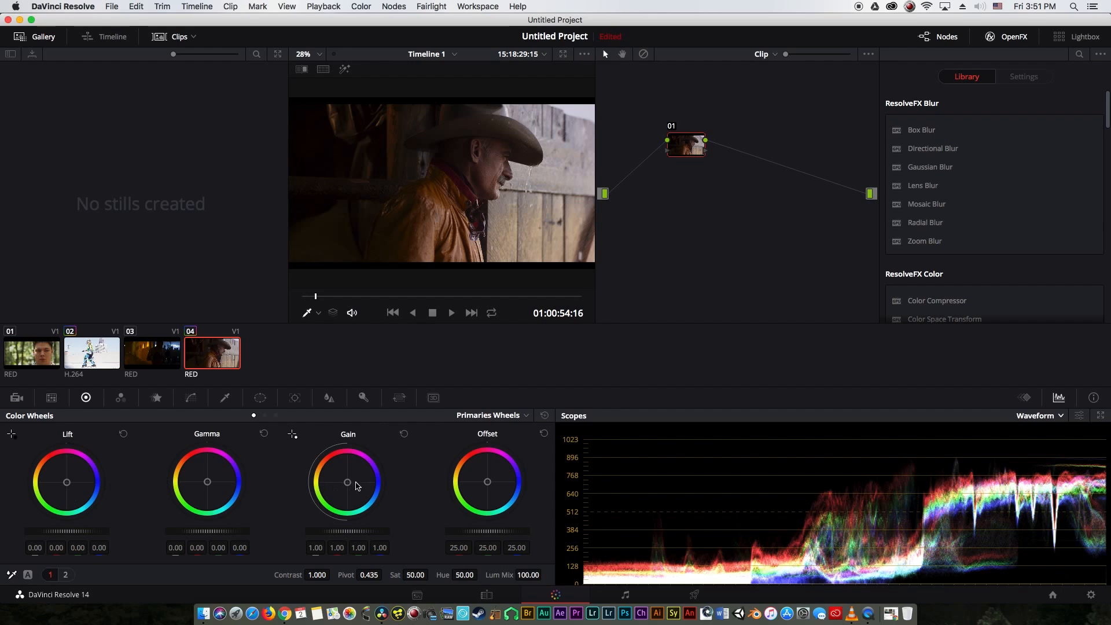
left_click_drag(346, 481, 344, 480)
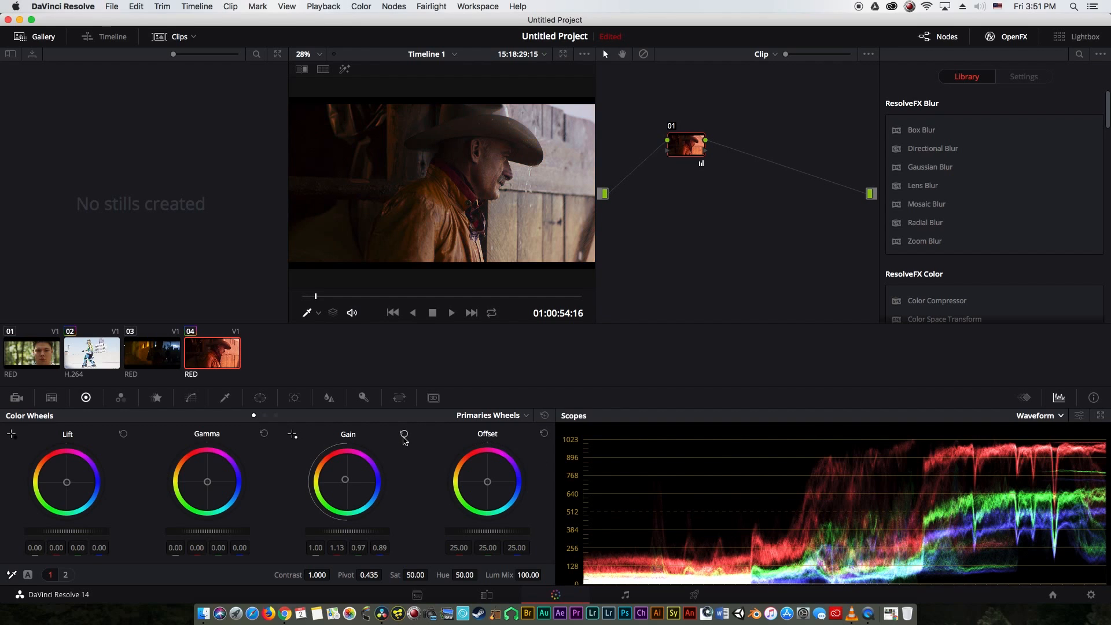
left_click_drag(345, 479, 347, 480)
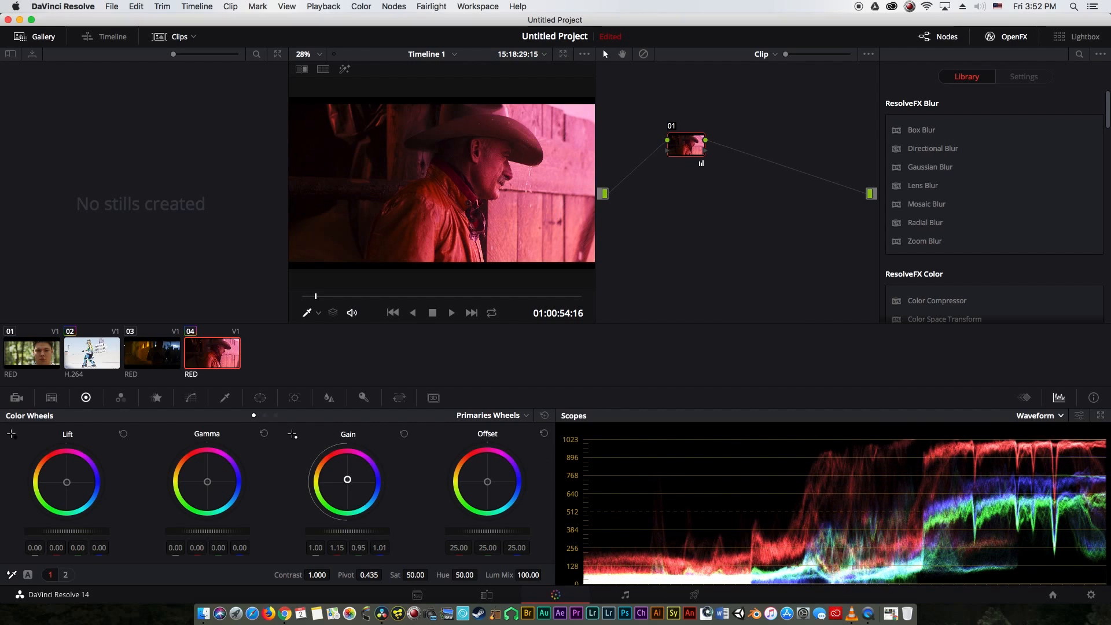
left_click_drag(87, 511, 87, 514)
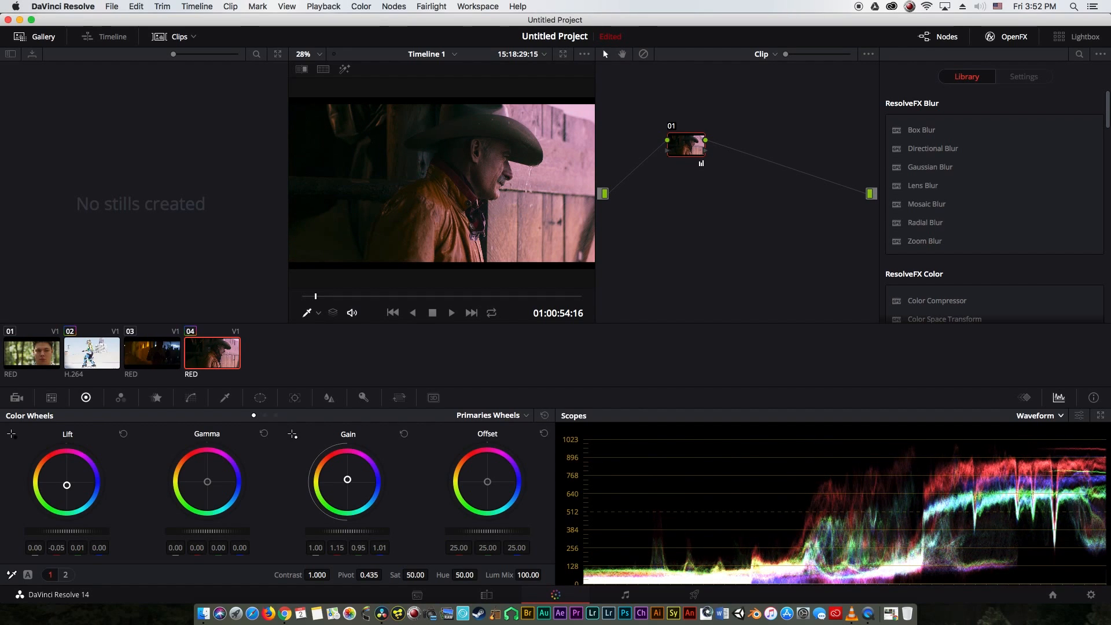
left_click_drag(303, 481, 303, 479)
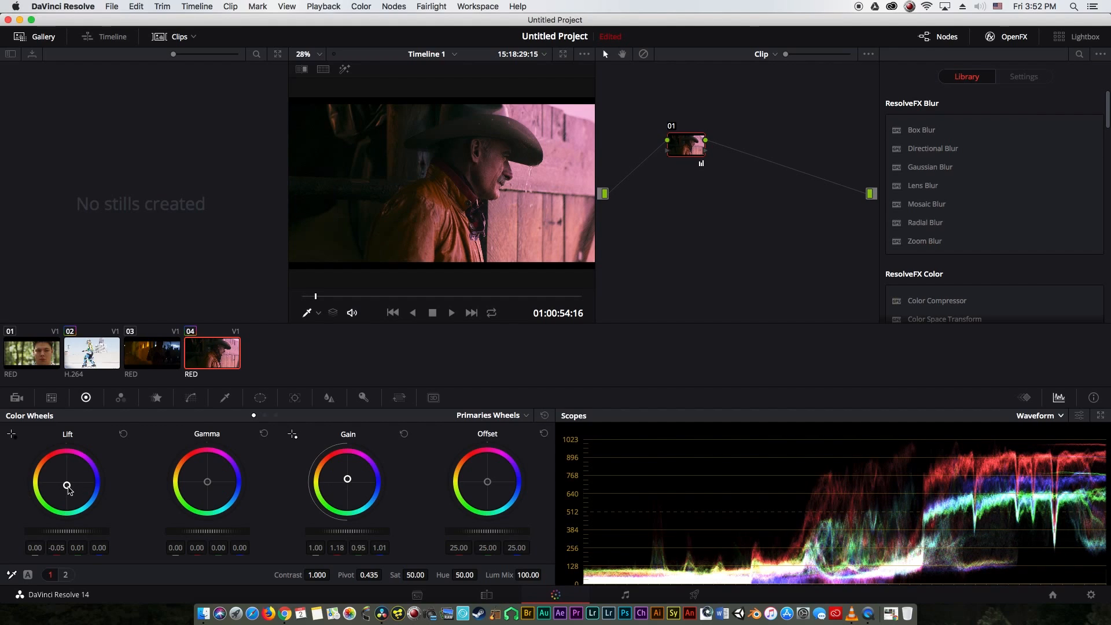
left_click(192, 398)
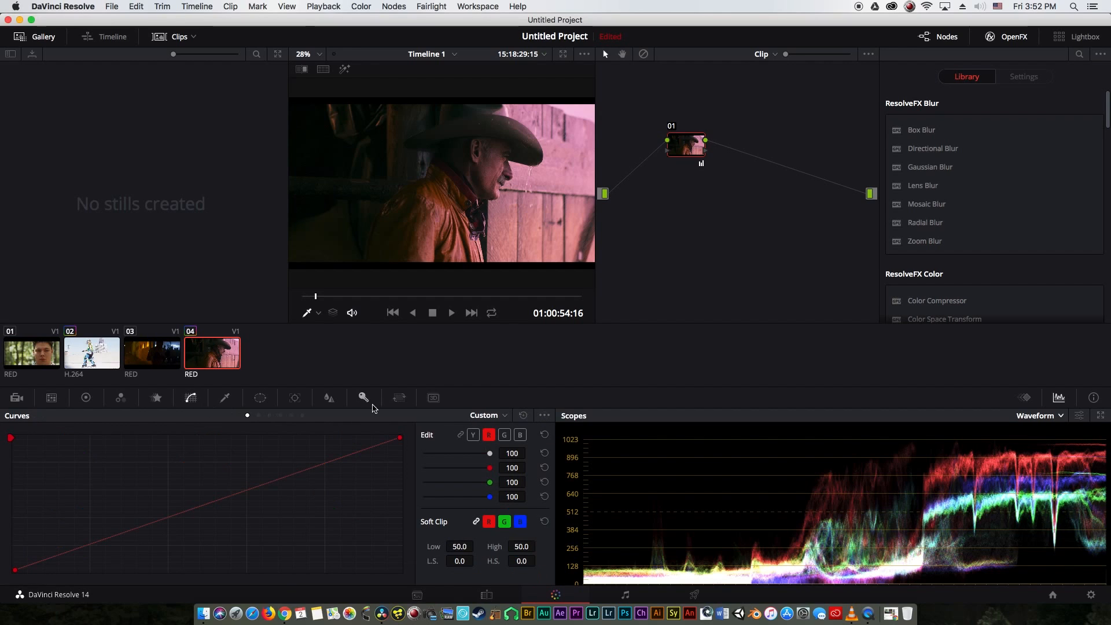
left_click(86, 398)
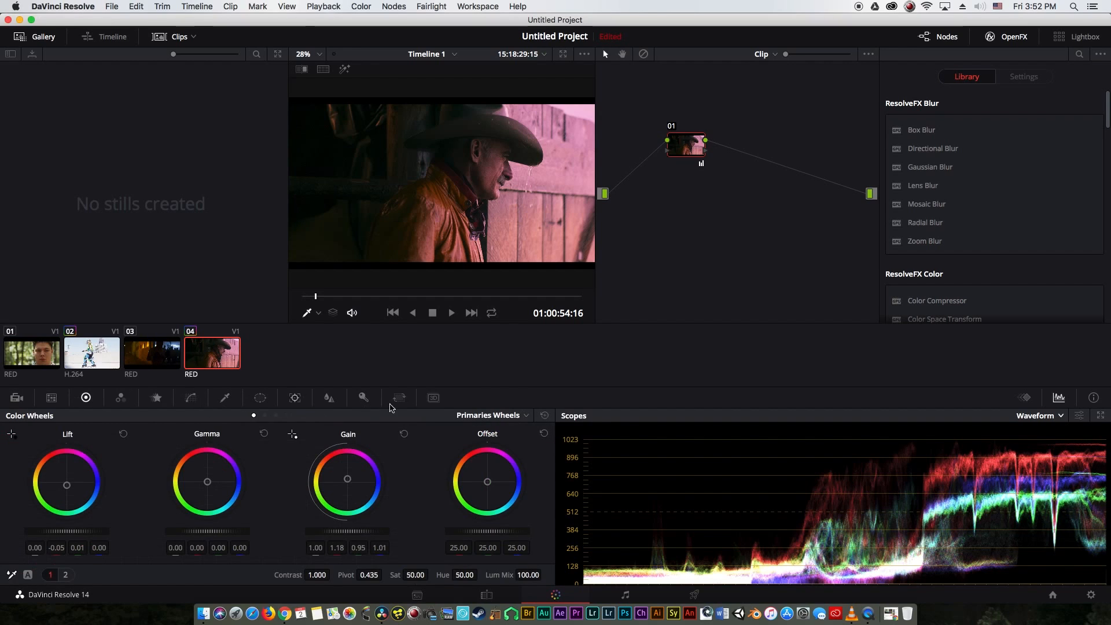
left_click(544, 415)
Raise the red curve's highlights in the first node, and slightly lift the green curve's shadows in a second serial node.
left_click(191, 398)
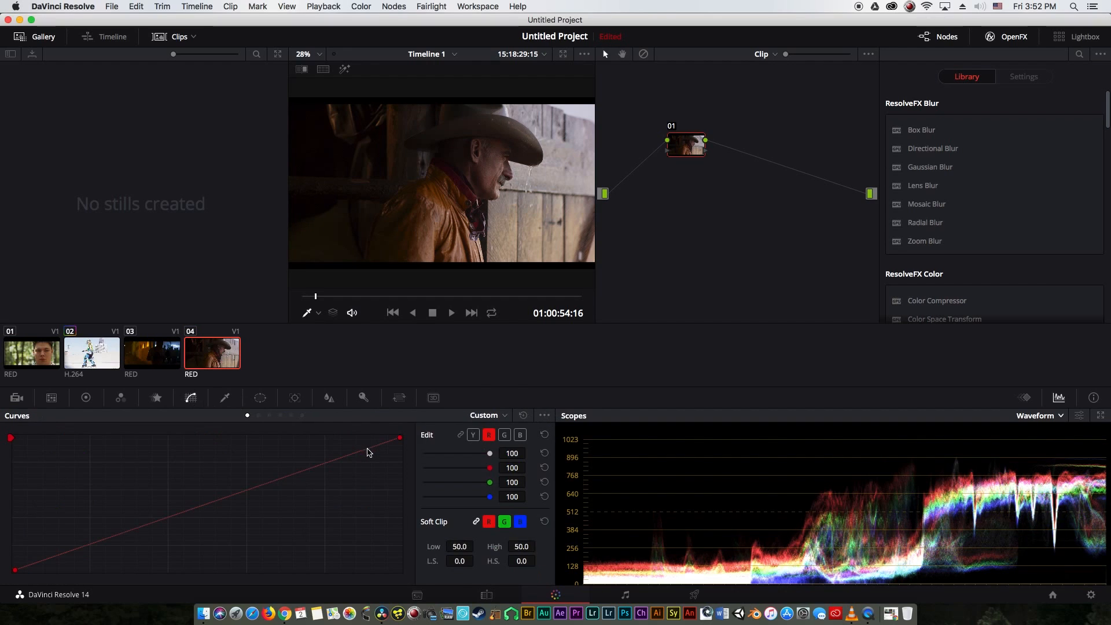
left_click_drag(326, 470, 325, 448)
key("alt+s")
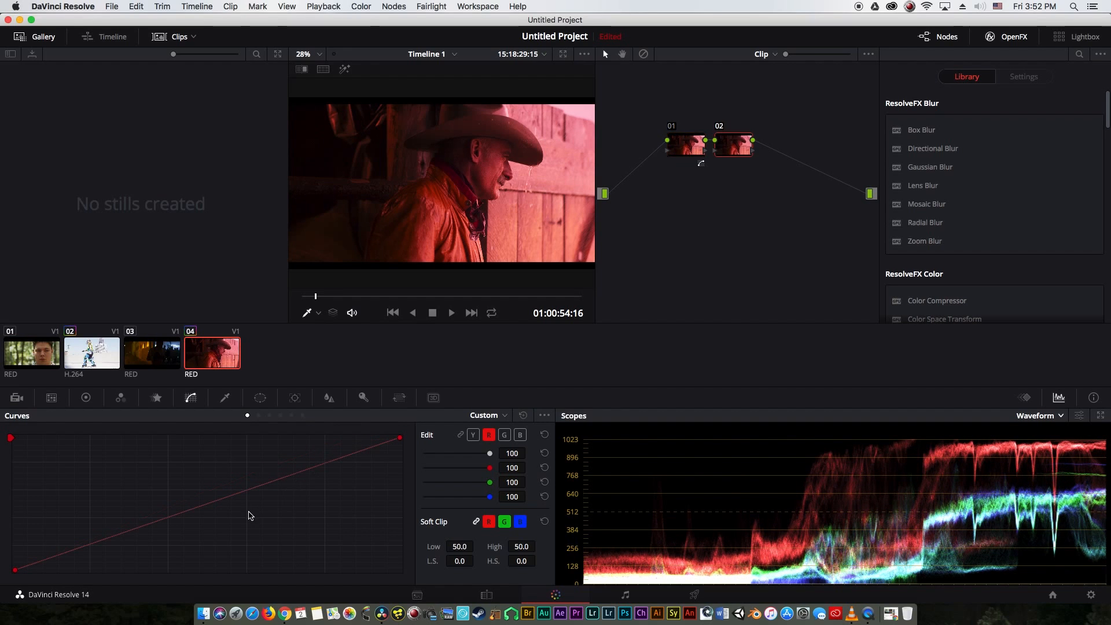
left_click(504, 438)
left_click_drag(90, 544, 91, 542)
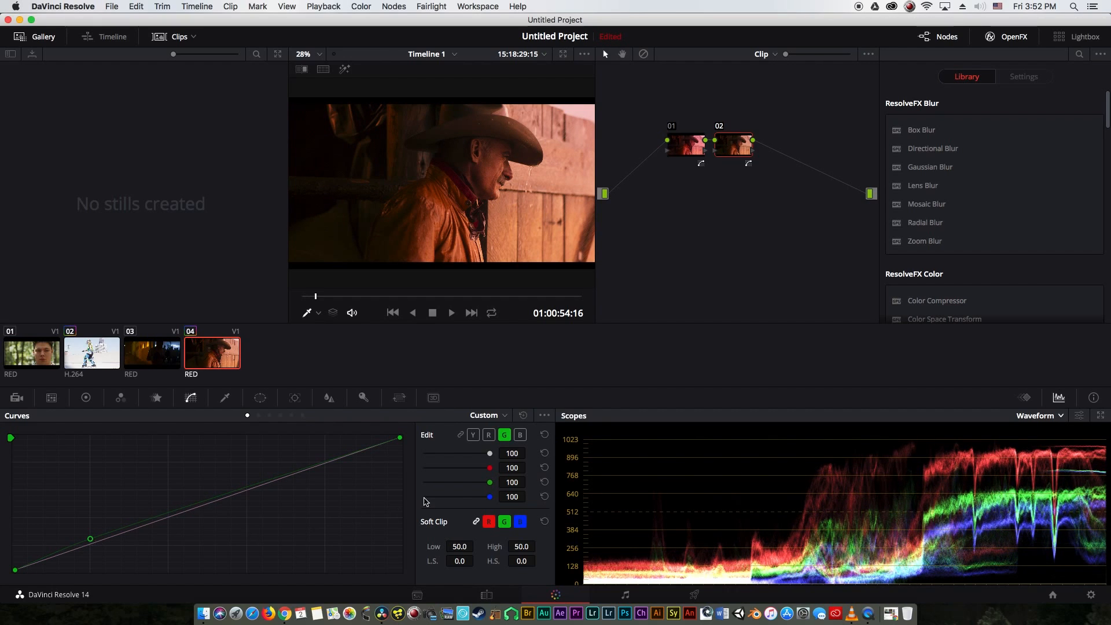
Try raising the blue curve's shadows in the second node, undo that change, and delete both nodes.
left_click(520, 436)
left_click_drag(88, 547, 93, 539)
key("super+z")
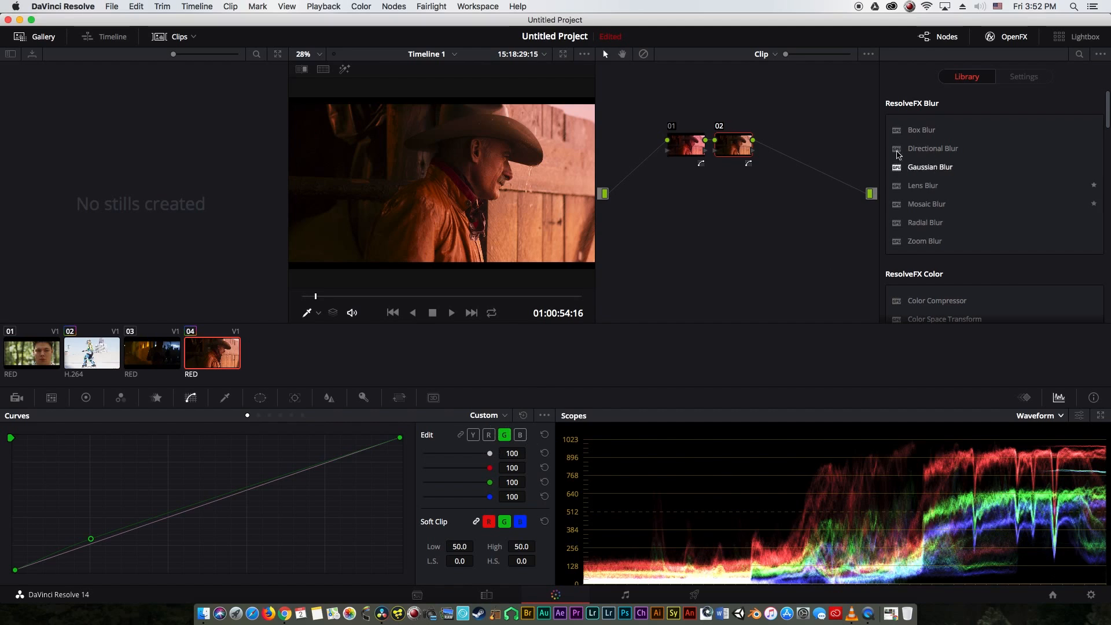
key("Delete")
key("Delete")
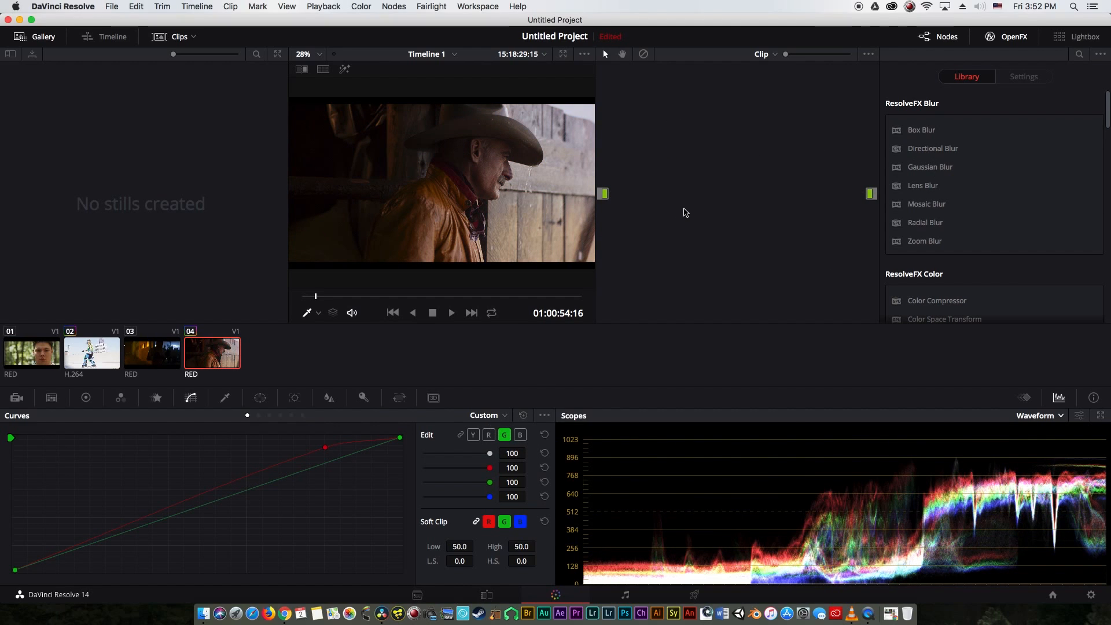
Add a fresh node to the clip and link the Y, R, G and B custom curves for joint editing.
key("alt+s")
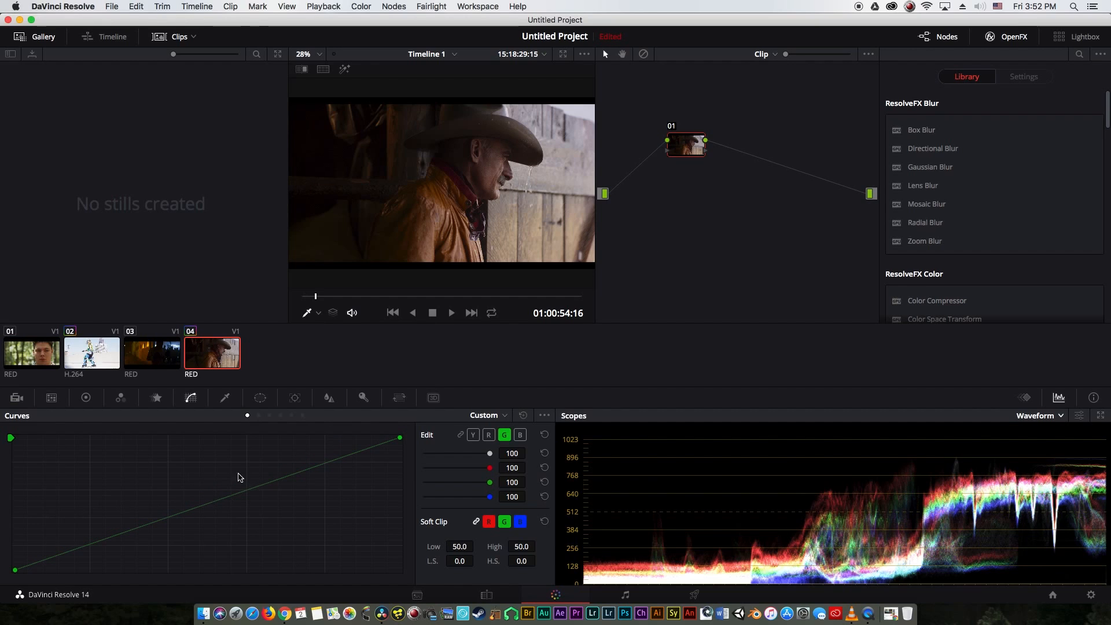
left_click(88, 398)
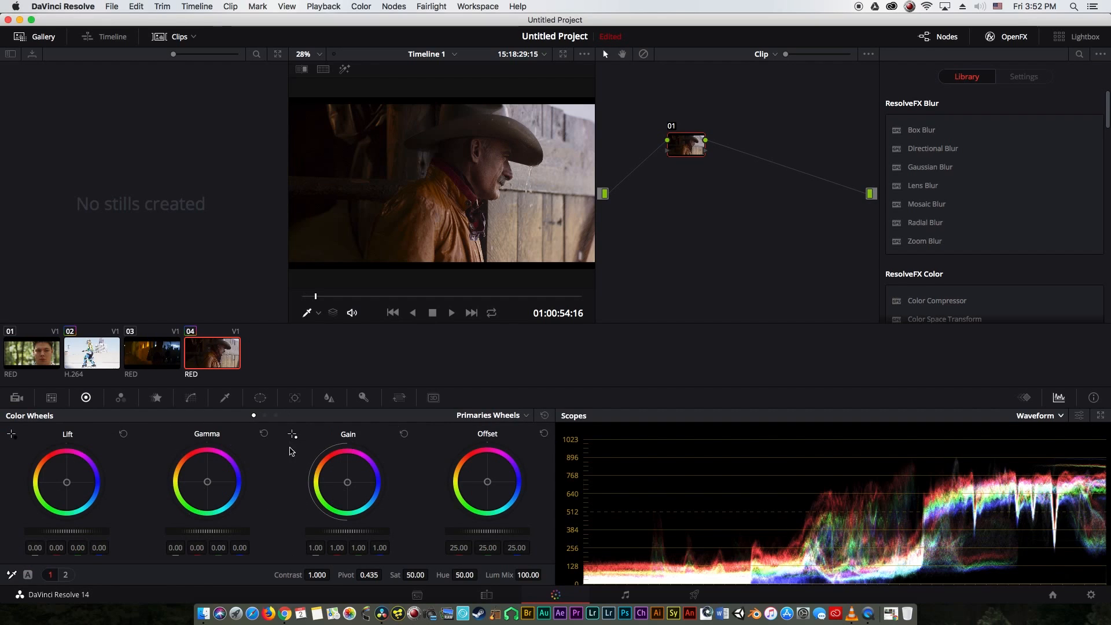
left_click(192, 398)
left_click(461, 435)
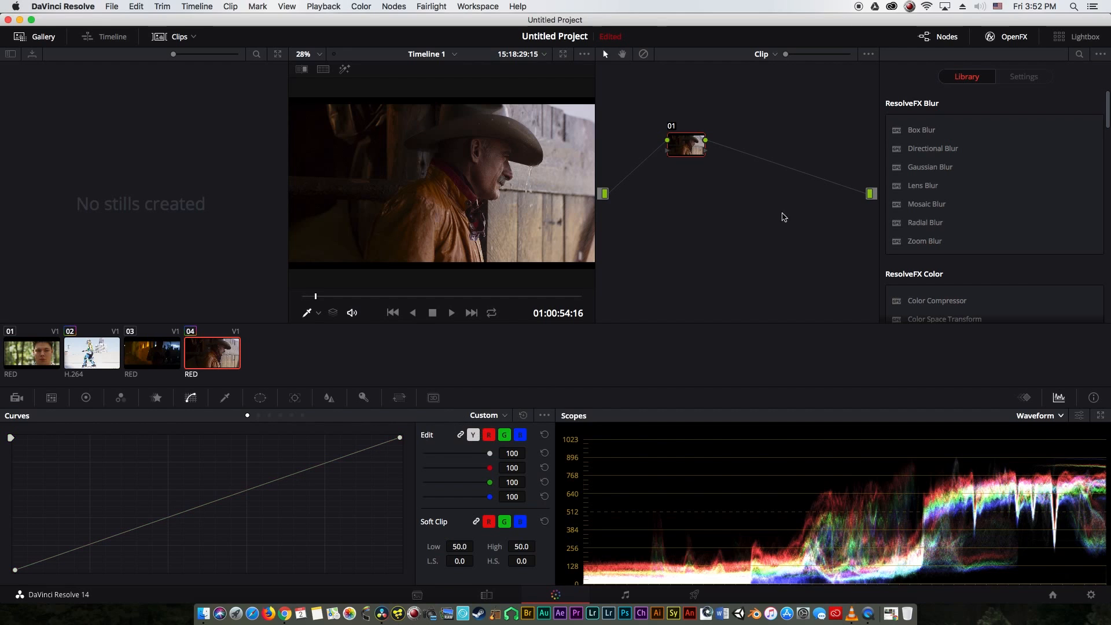
Try pushing the primary Gamma wheel toward orange at 0.03, -0.00, -0.05, and reset the Gamma wheel.
left_click(86, 397)
left_click_drag(194, 470, 222, 454)
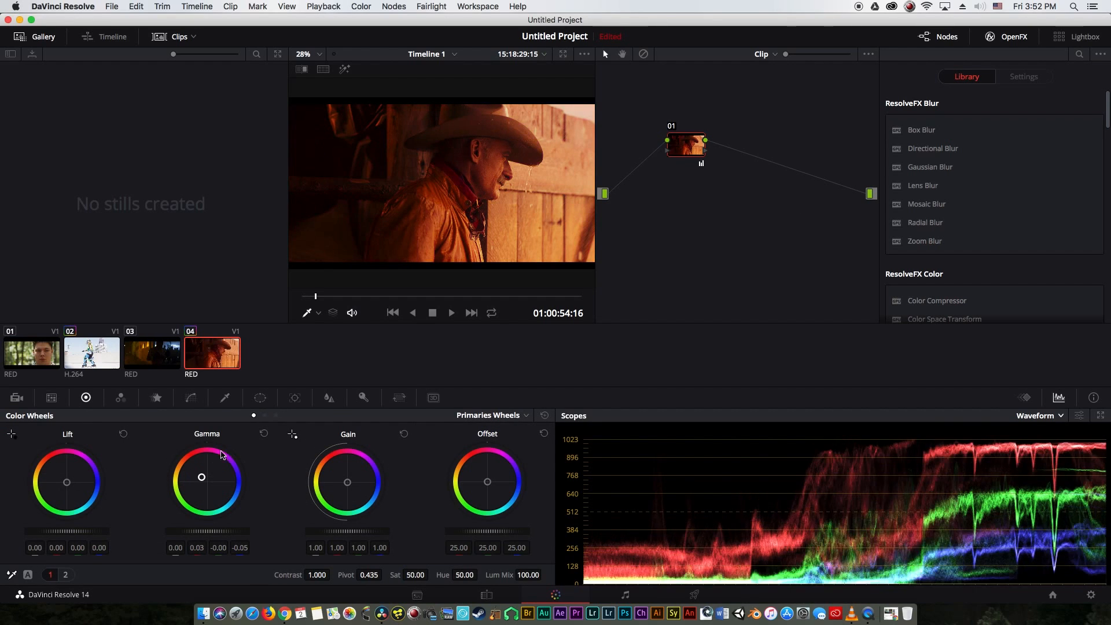
left_click(264, 433)
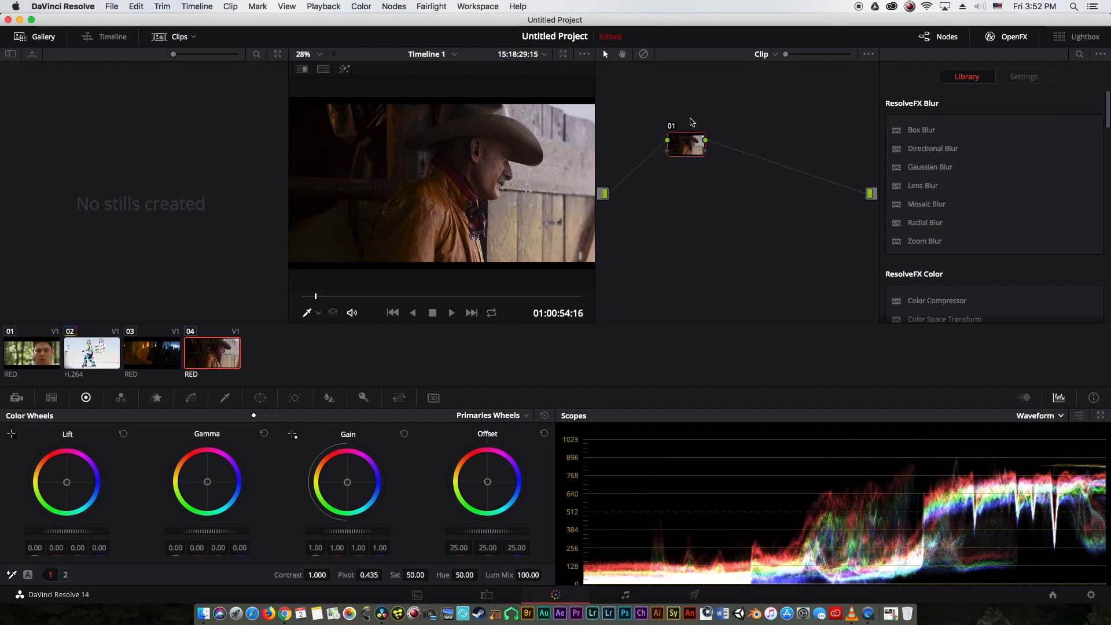
Lower the roller skater clip's Offset to 5.50 on all channels and compare it with the neighbouring clips.
left_click(77, 359)
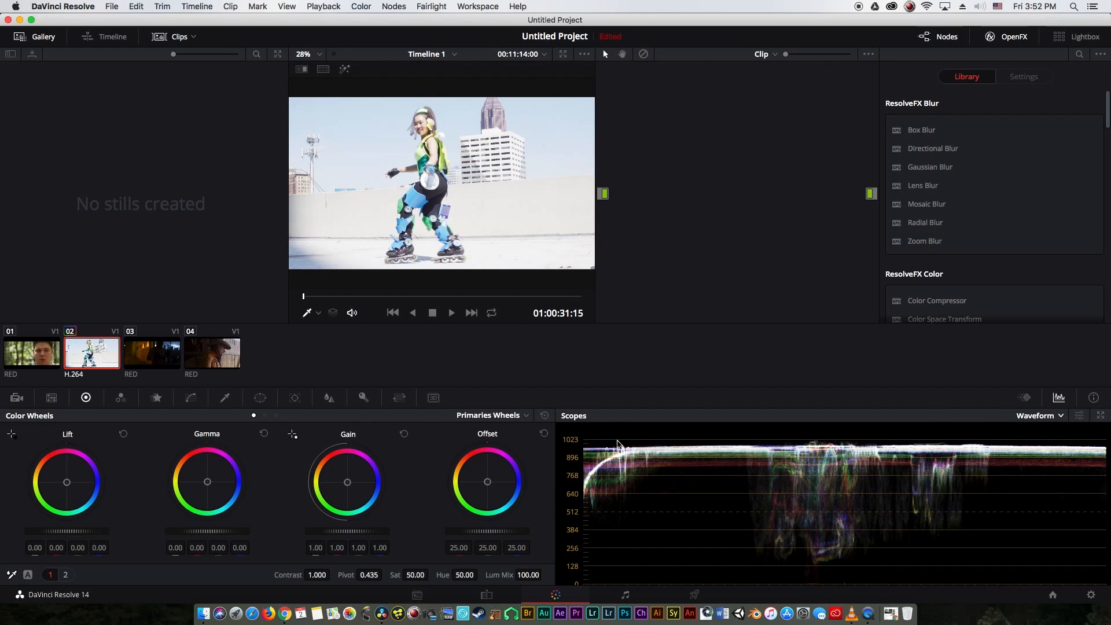
mouse_move(479, 531)
left_mouse_down()
mouse_move(469, 536)
mouse_move(476, 528)
left_mouse_up()
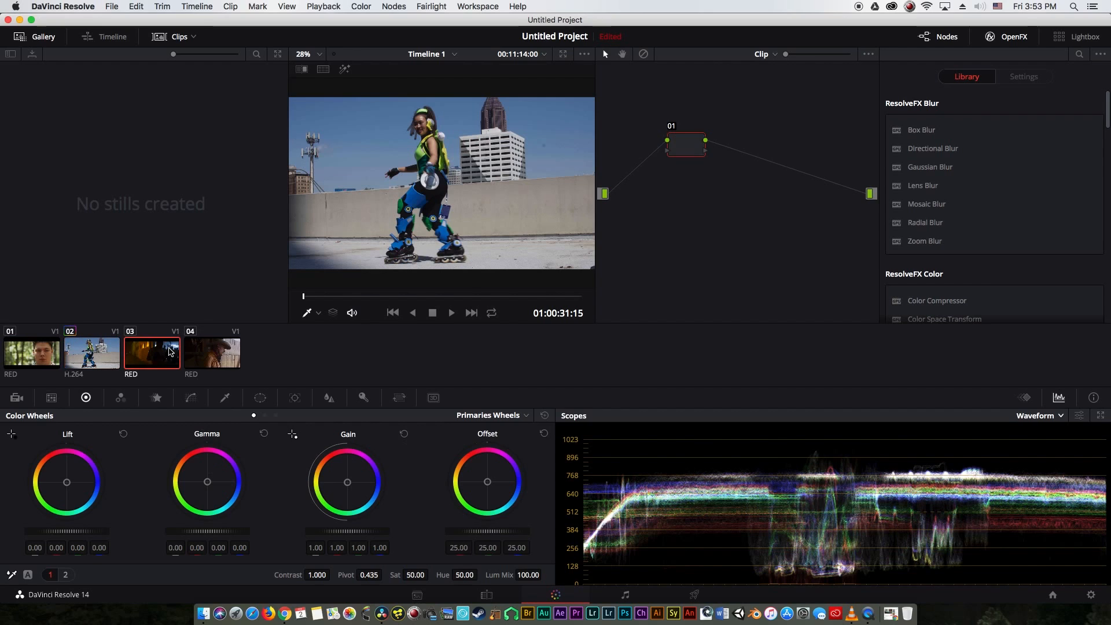
left_click(145, 356)
key("Home")
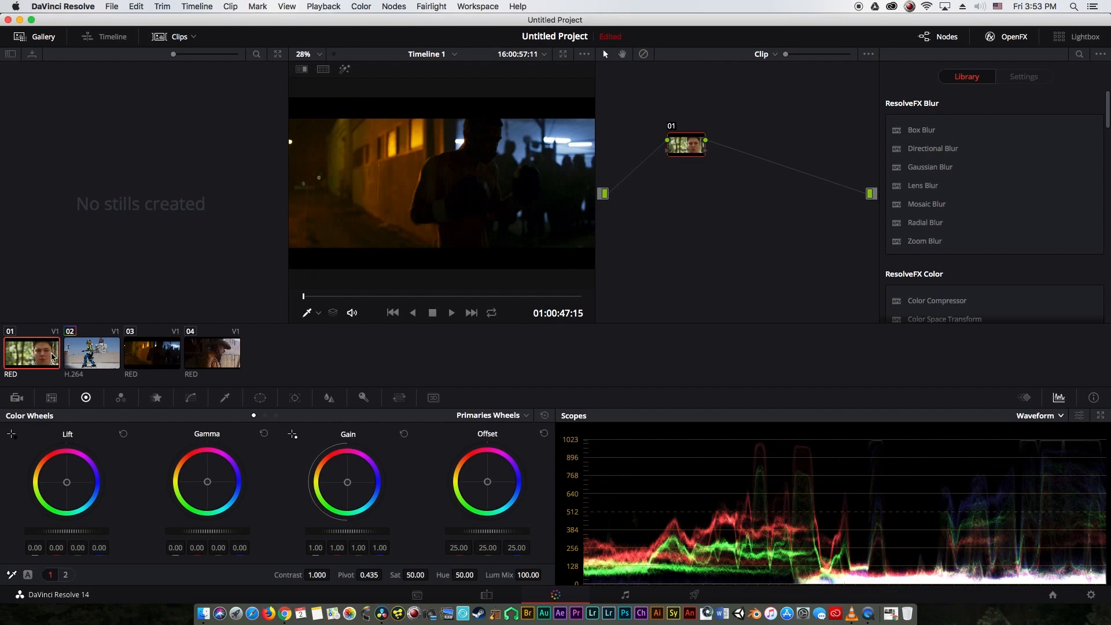
left_click(106, 362)
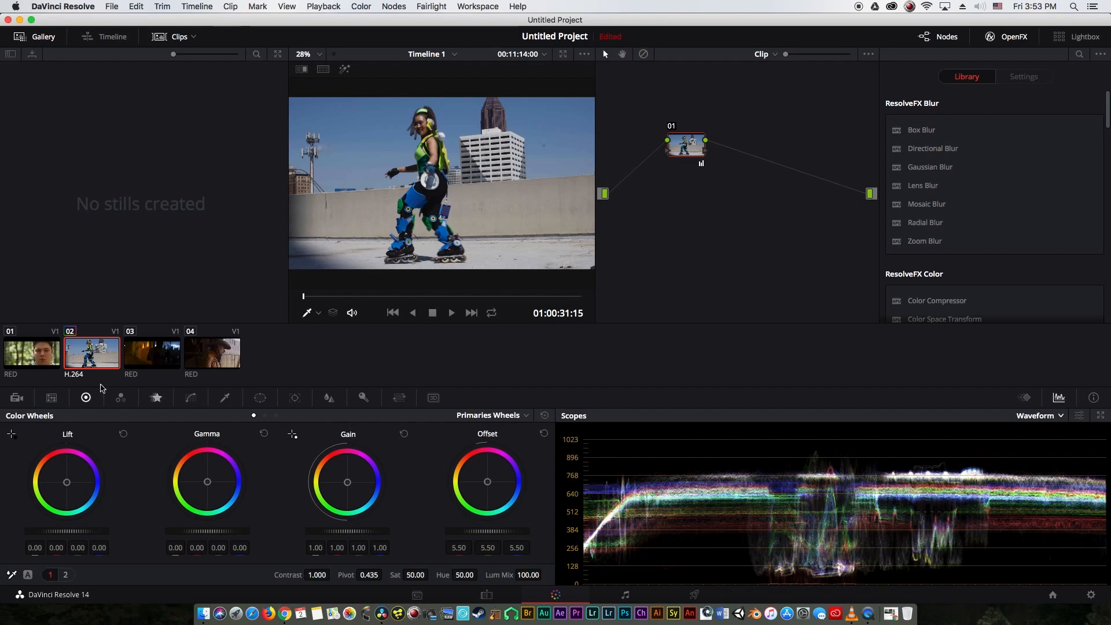
Set the project's ACES Input Device Transform to DRAGONcolor2/REDlogFilm and save the project settings.
left_click(145, 364)
left_click(1091, 596)
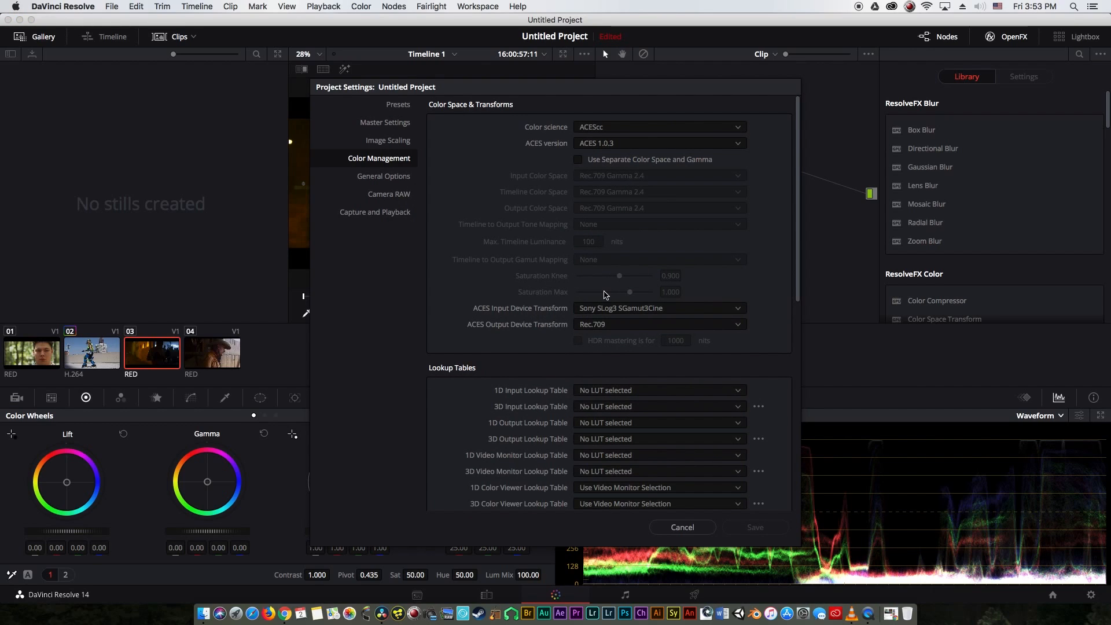
left_click(602, 324)
scroll(608, 344, "down", 5)
scroll(609, 346, "up", 5)
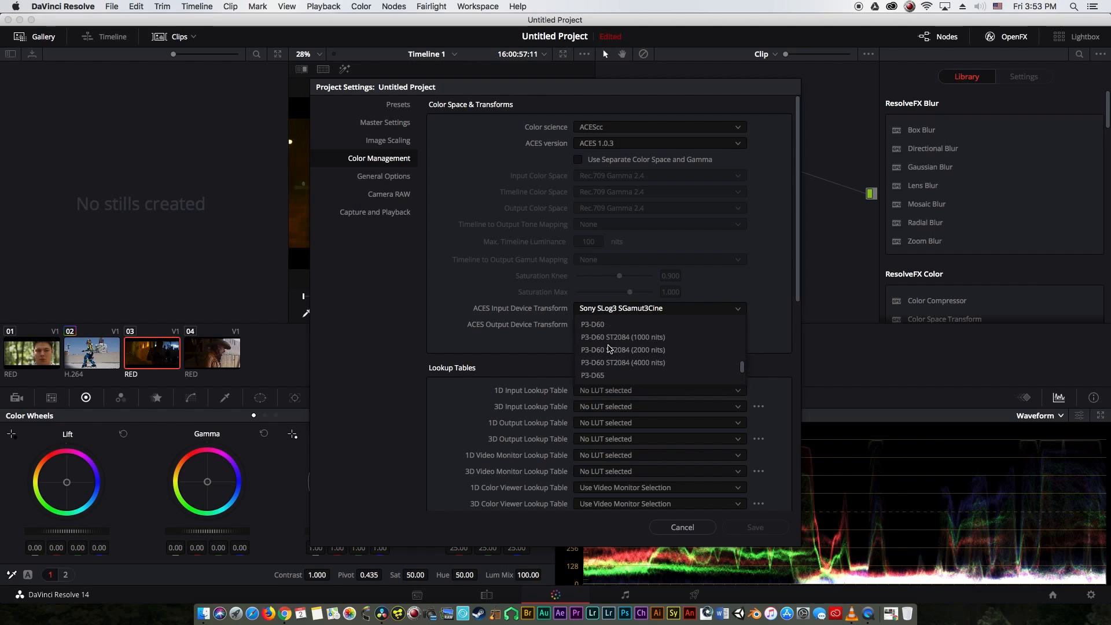
scroll(613, 358, "up", 3)
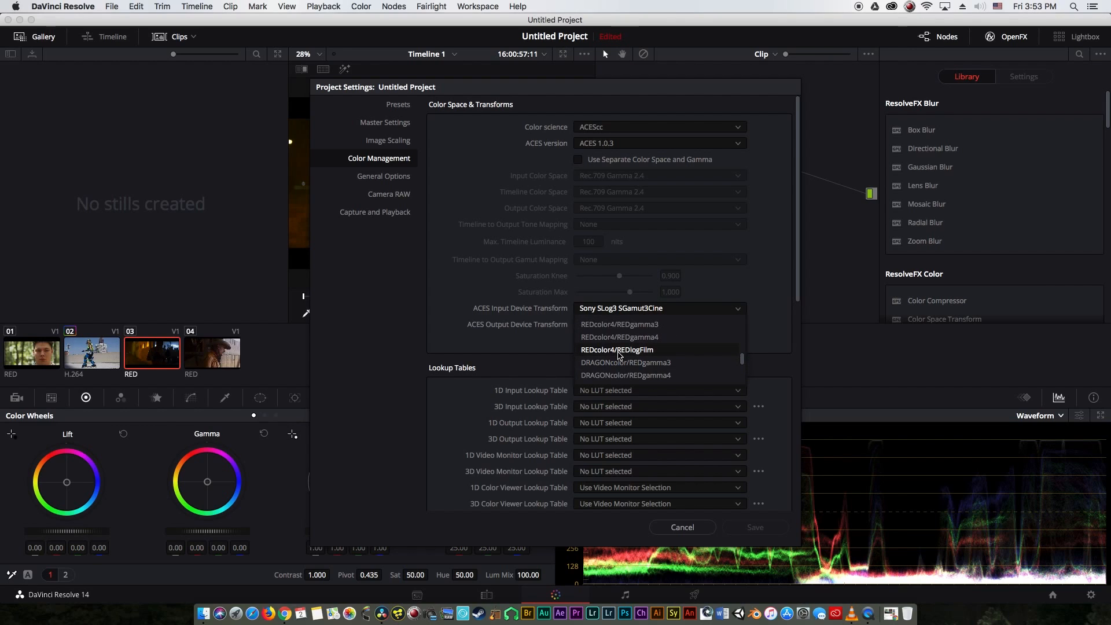
scroll(620, 355, "down", 3)
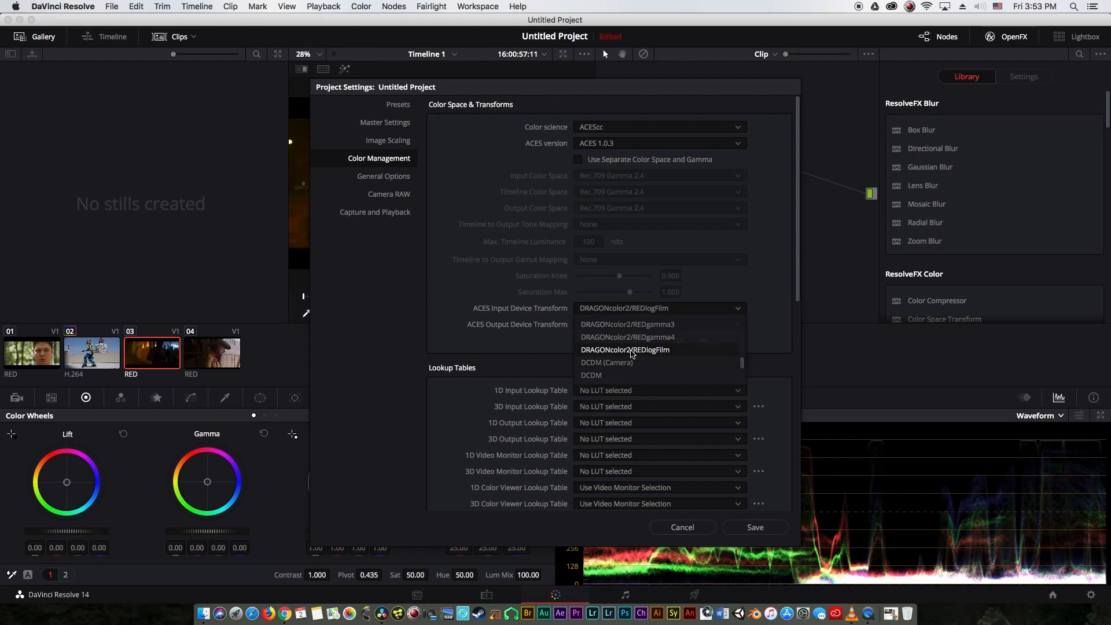
left_click(632, 350)
left_click(755, 527)
Return to the roller skater clip, check it in the edit timeline, and move its grading node slightly down.
left_click(81, 372)
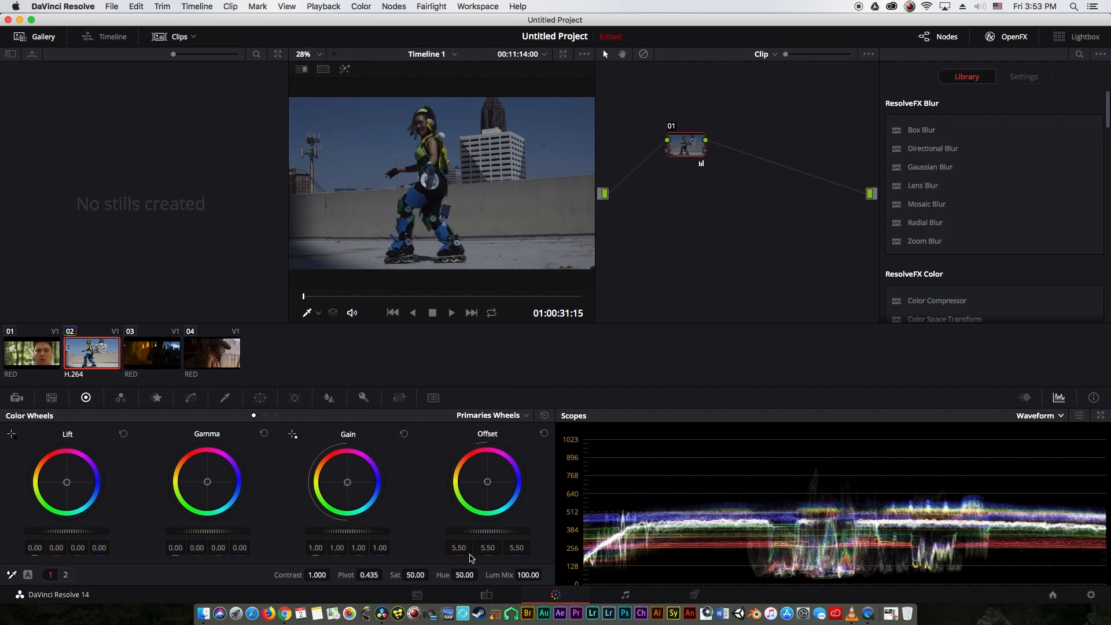
left_click(486, 594)
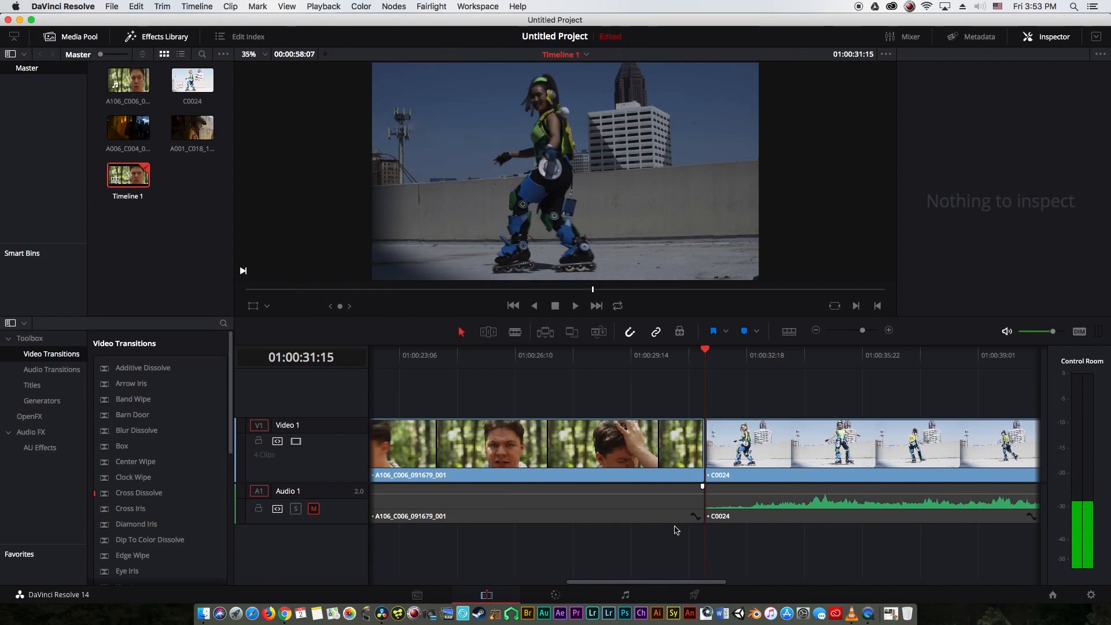
left_click(556, 595)
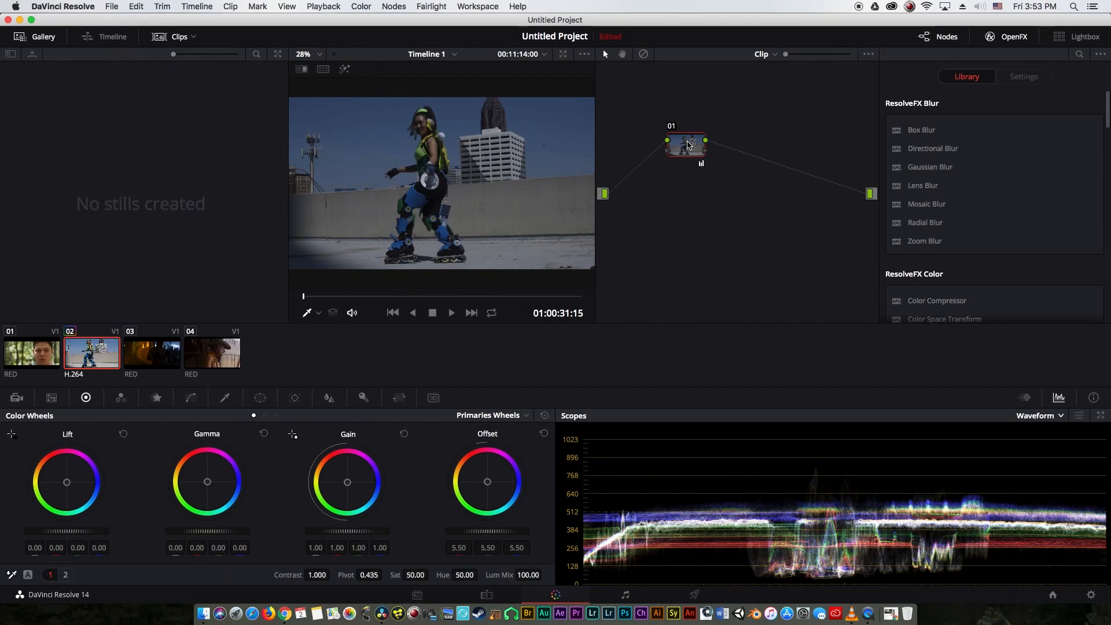
left_click_drag(688, 145, 687, 168)
Try the Sony 3D LUT SLog3SGamut3.CineToCine+709 on the skater clip's first node.
right_click(678, 180)
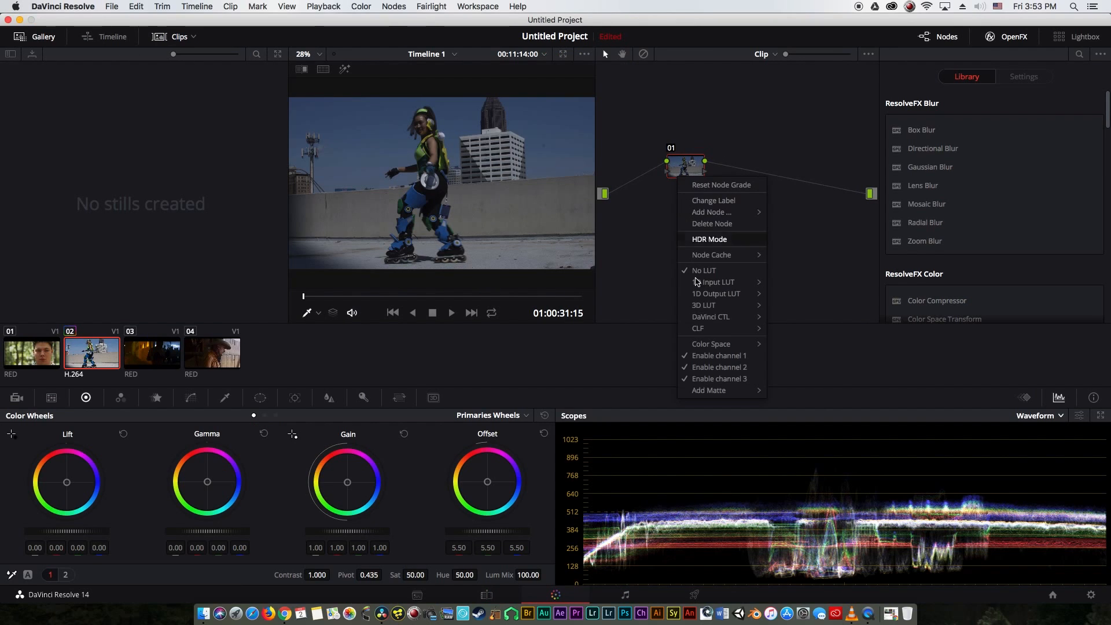
mouse_move(691, 304)
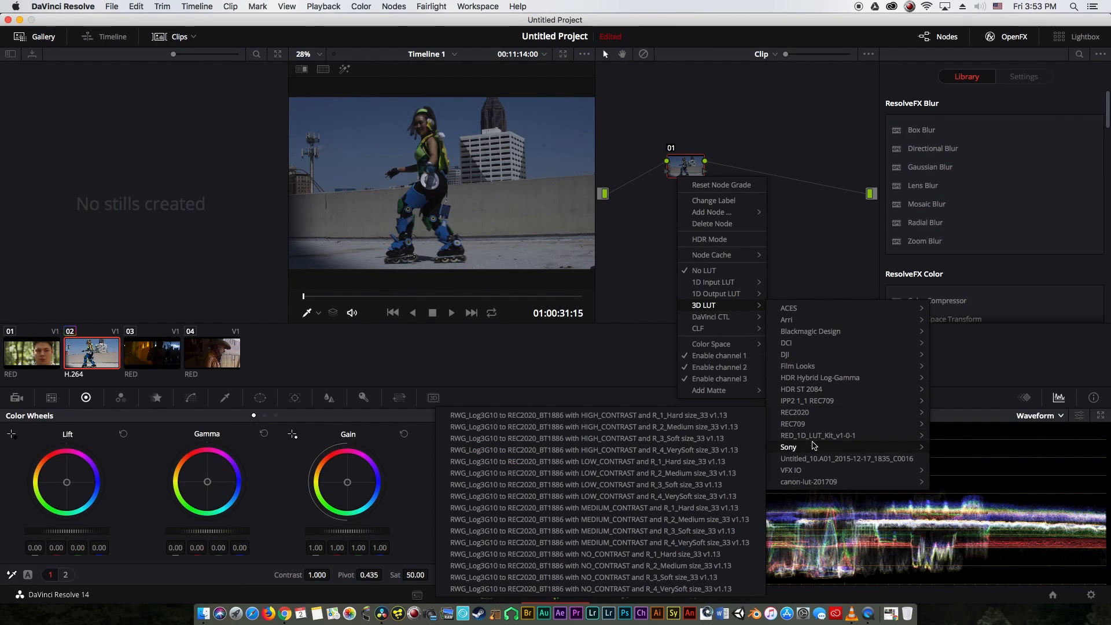
mouse_move(816, 424)
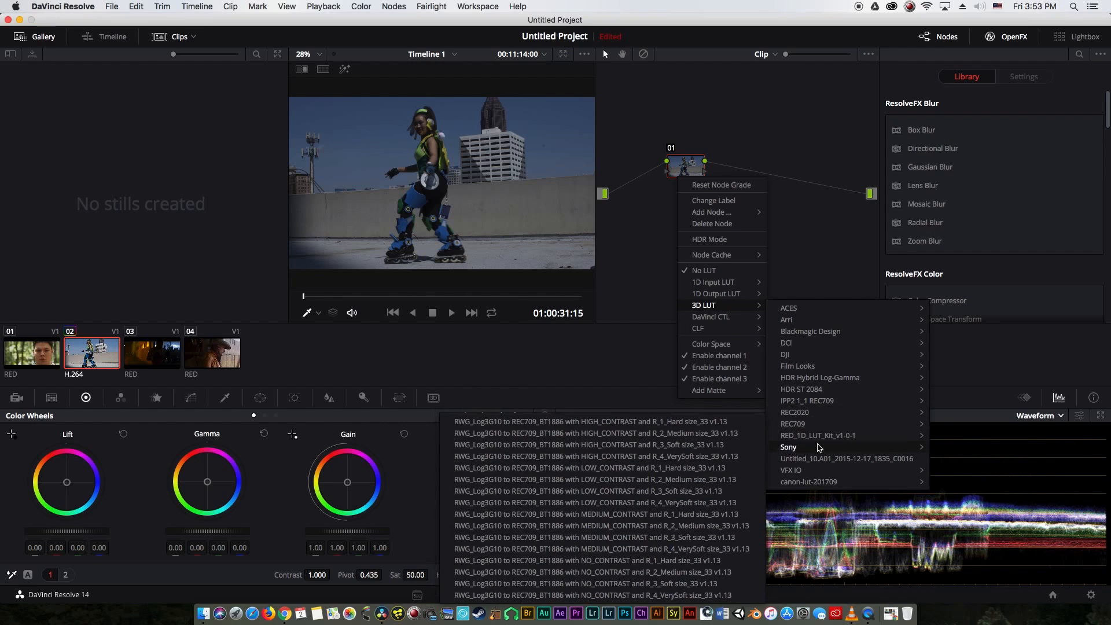
mouse_move(810, 470)
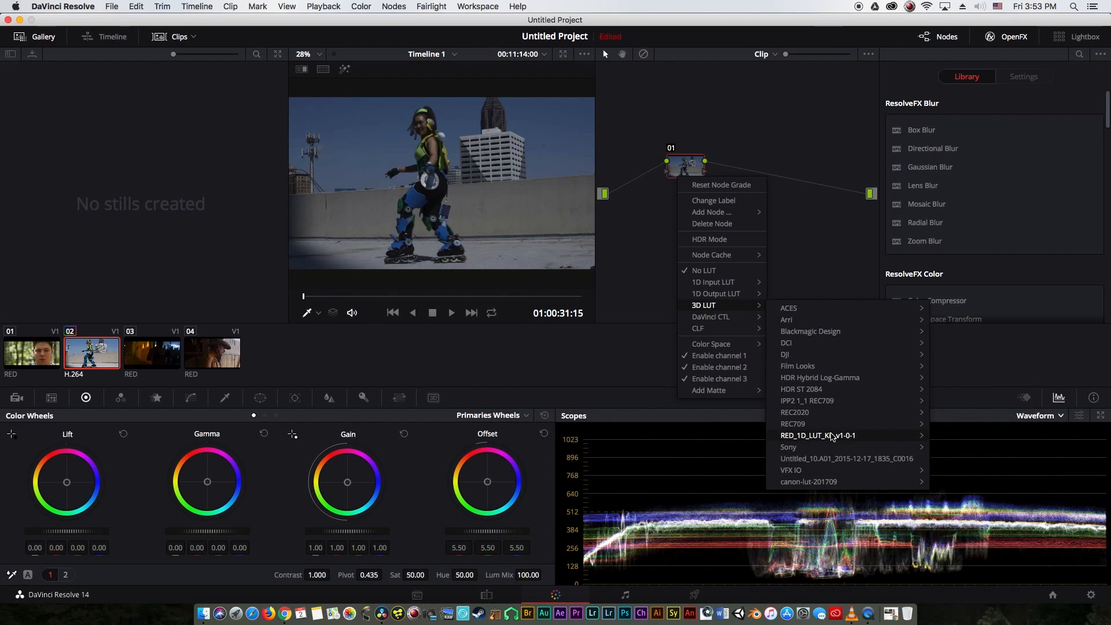
mouse_move(822, 447)
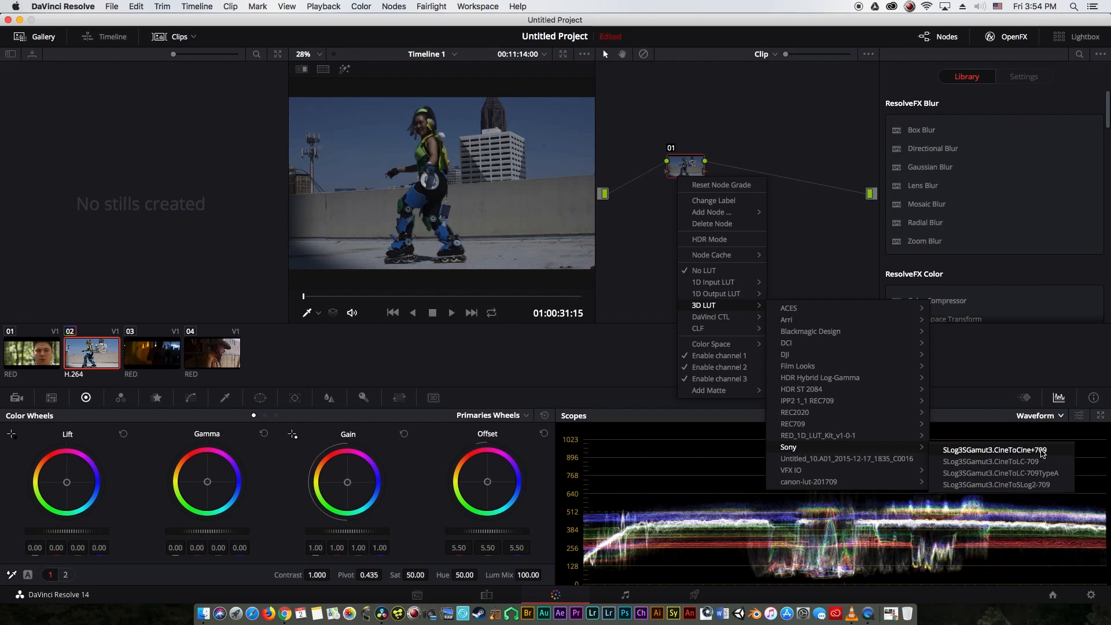
left_click(1042, 460)
Try the Sony 3D LUTs SLog3SGamut3.CineToLC-709 and CineToLC-709TypeA in turn on the first node.
right_click(689, 171)
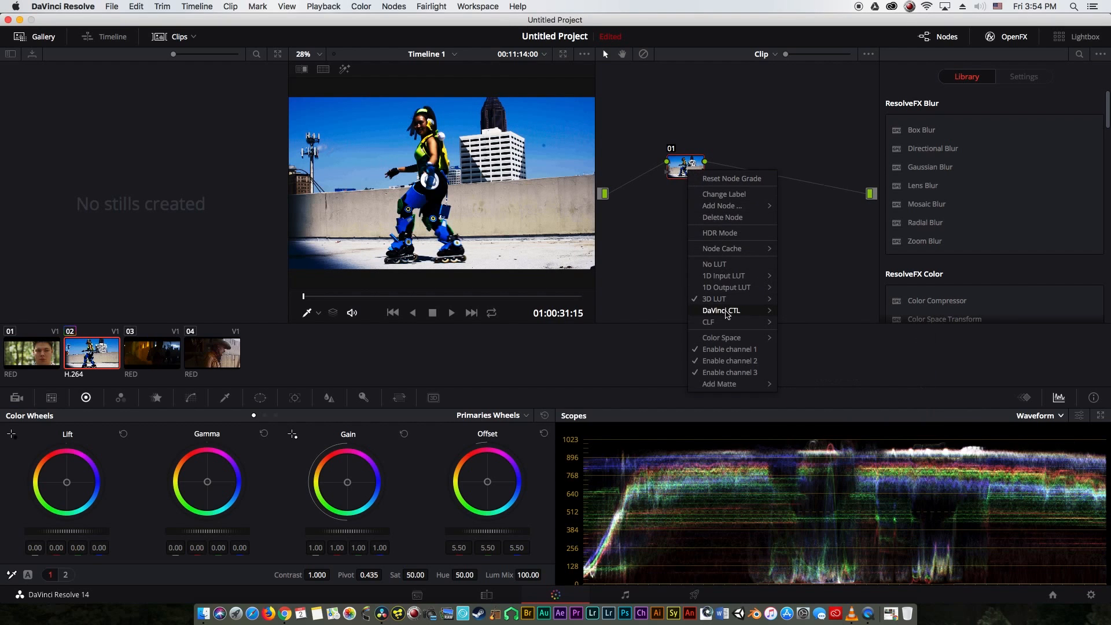
mouse_move(729, 298)
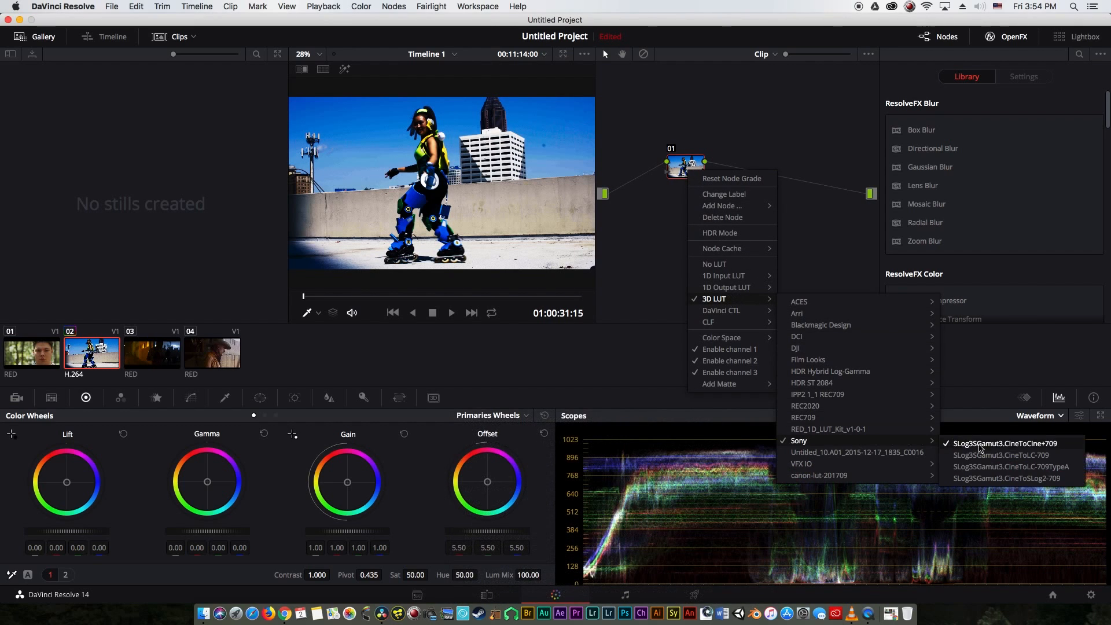
left_click(1004, 457)
right_click(702, 174)
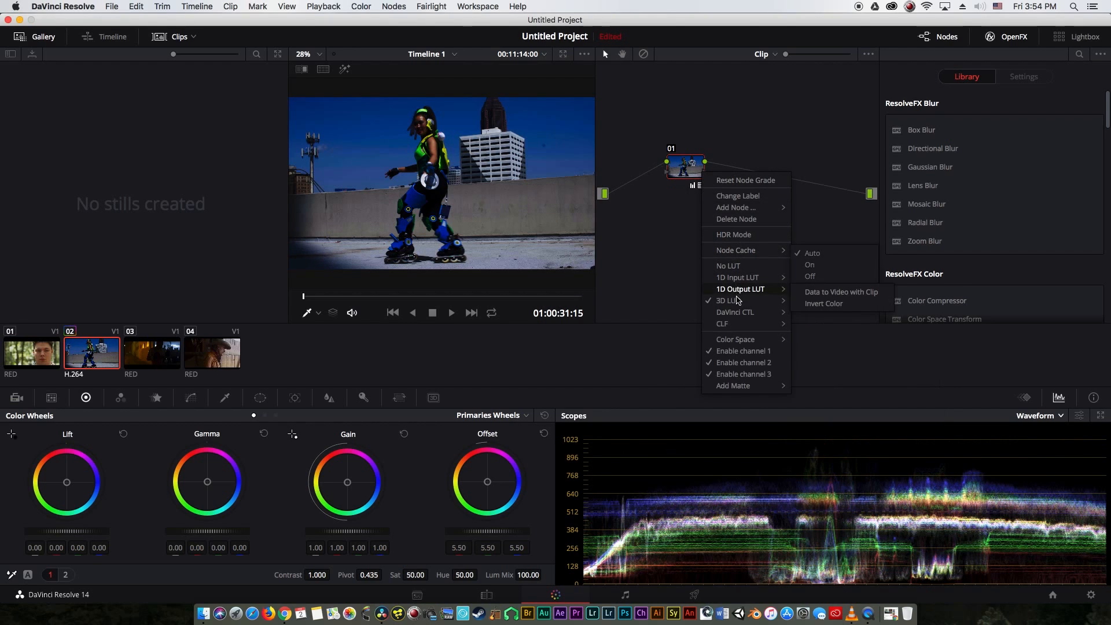
mouse_move(746, 300)
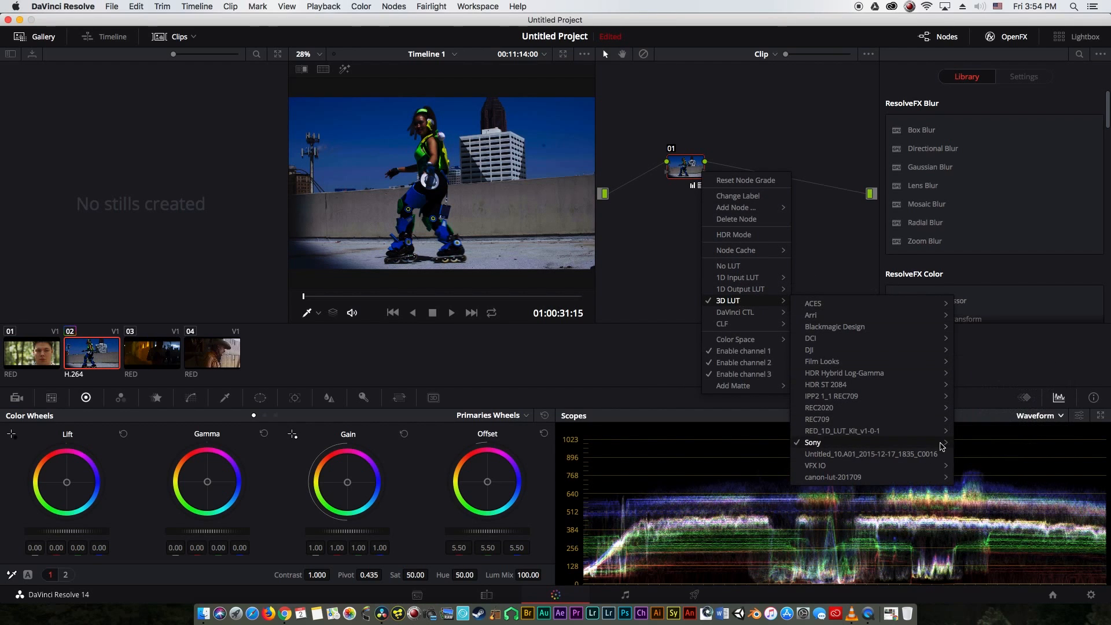
left_click(1010, 468)
right_click(692, 172)
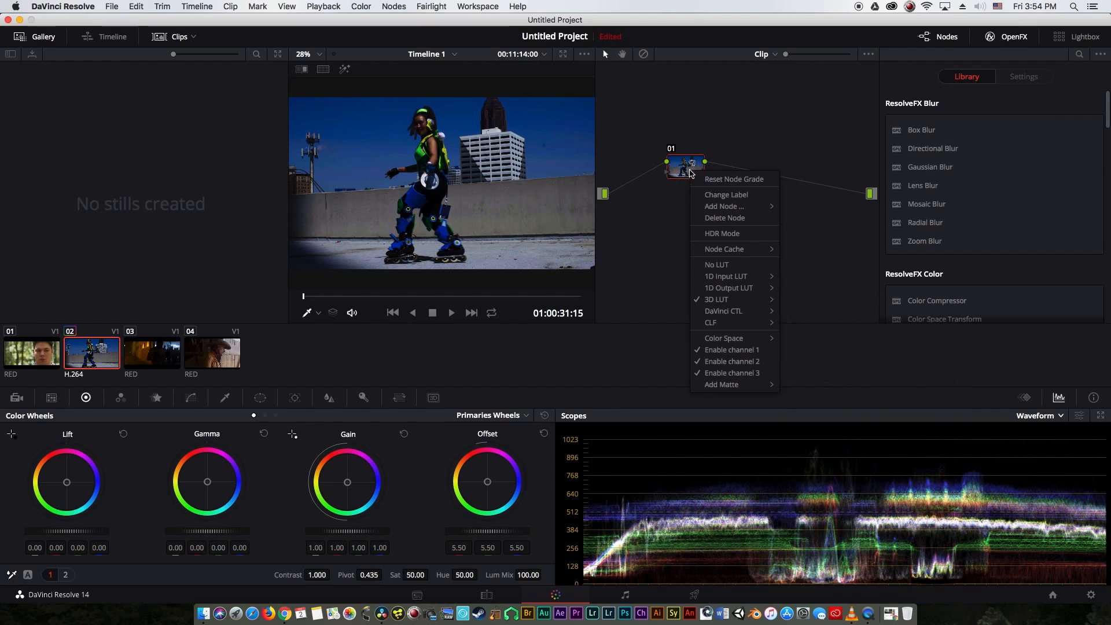
mouse_move(736, 302)
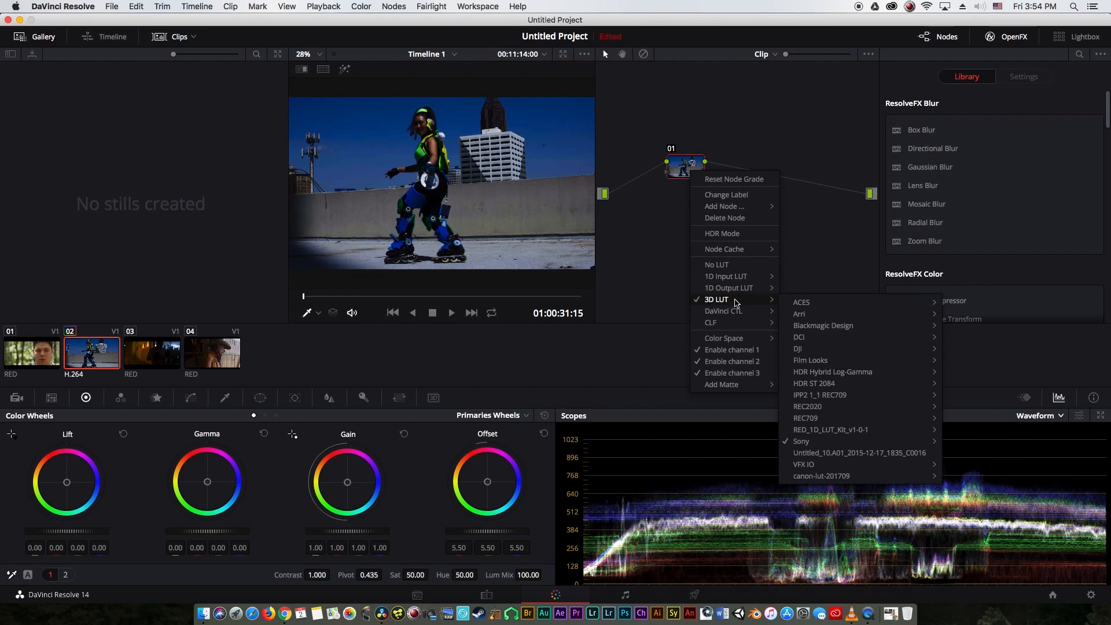
left_click(629, 237)
Add a second serial node and look through the VFX IO 3D LUTs available for it.
key("alt+s")
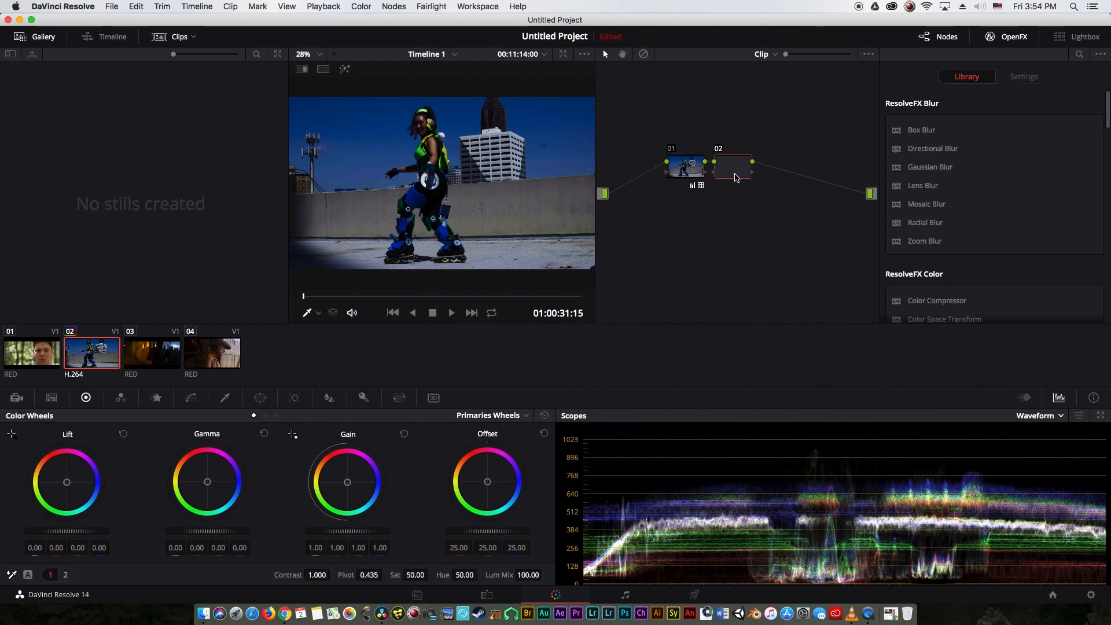
right_click(734, 178)
mouse_move(763, 304)
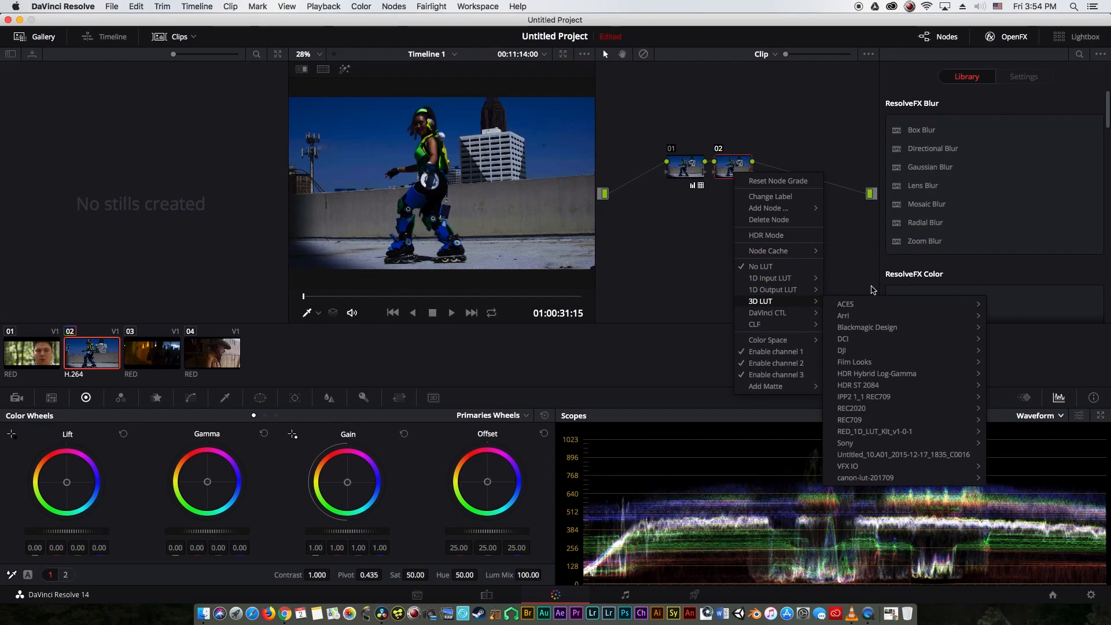
mouse_move(926, 466)
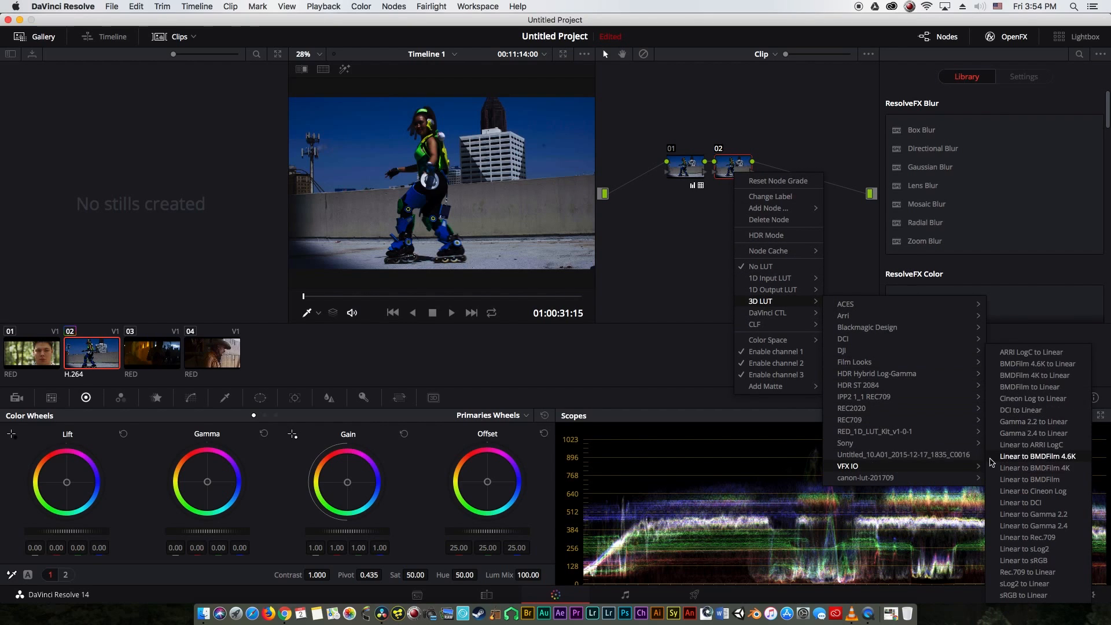
left_click(1024, 410)
Switch the first node's 3D LUT to Sony SLog3SGamut3.CineToSLog2-709.
right_click(688, 174)
mouse_move(715, 317)
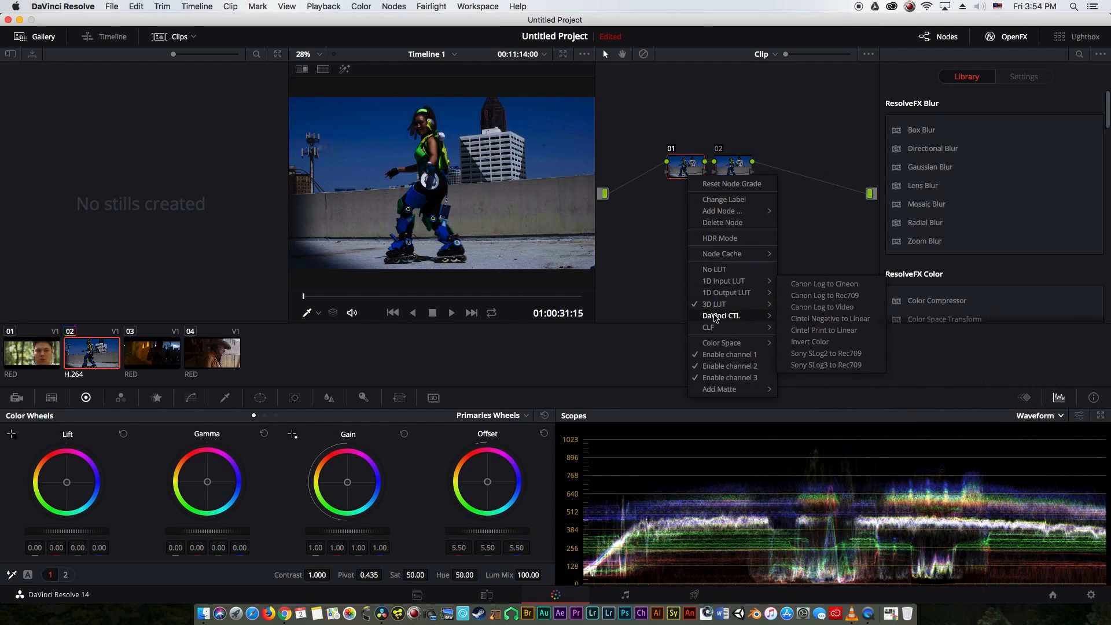
mouse_move(828, 447)
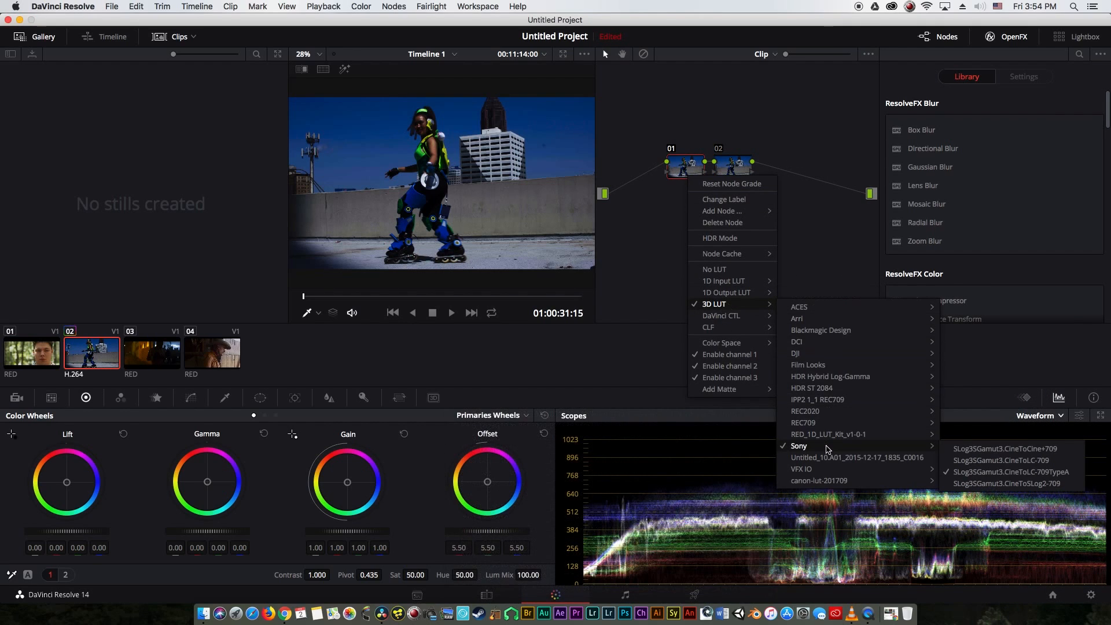
left_click(1025, 484)
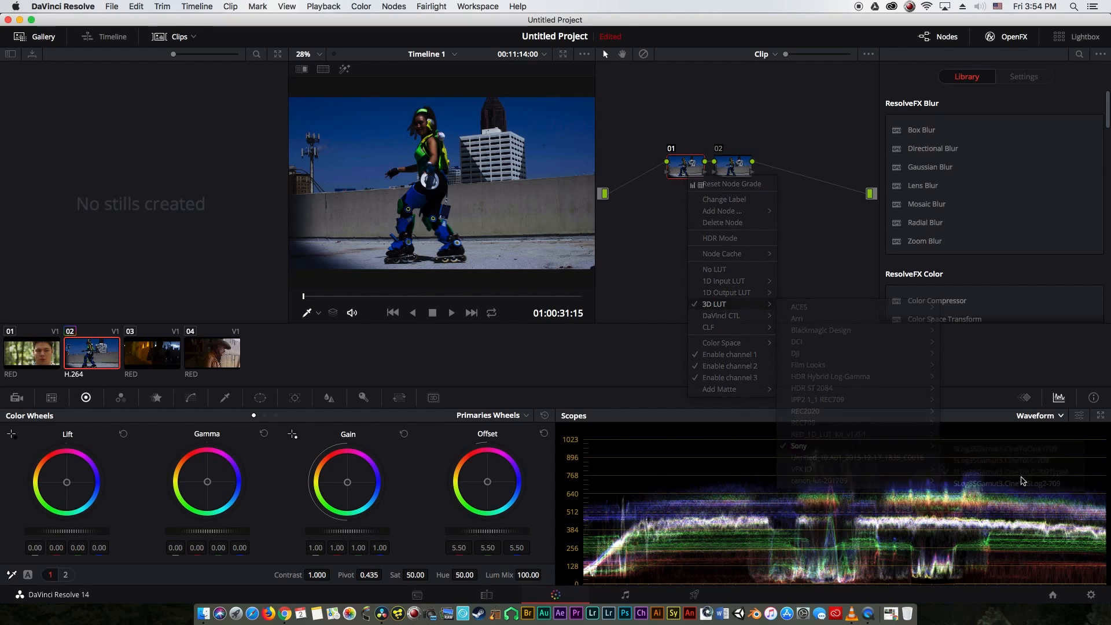
Apply the VFX IO 3D LUT sLog2 to Linear to the second node.
right_click(741, 177)
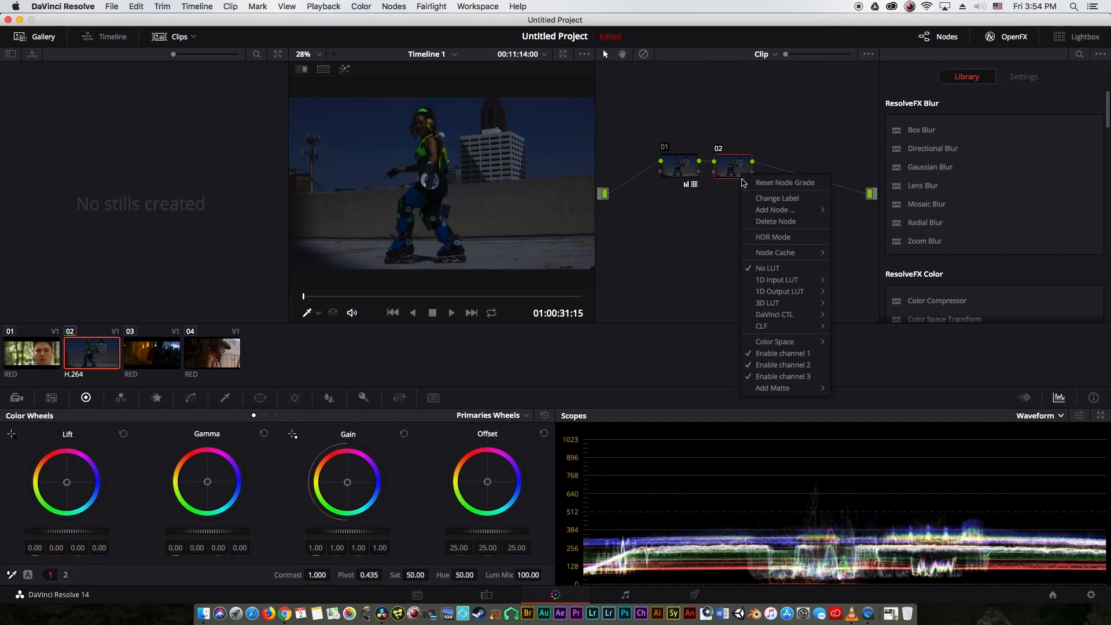
mouse_move(775, 302)
mouse_move(889, 450)
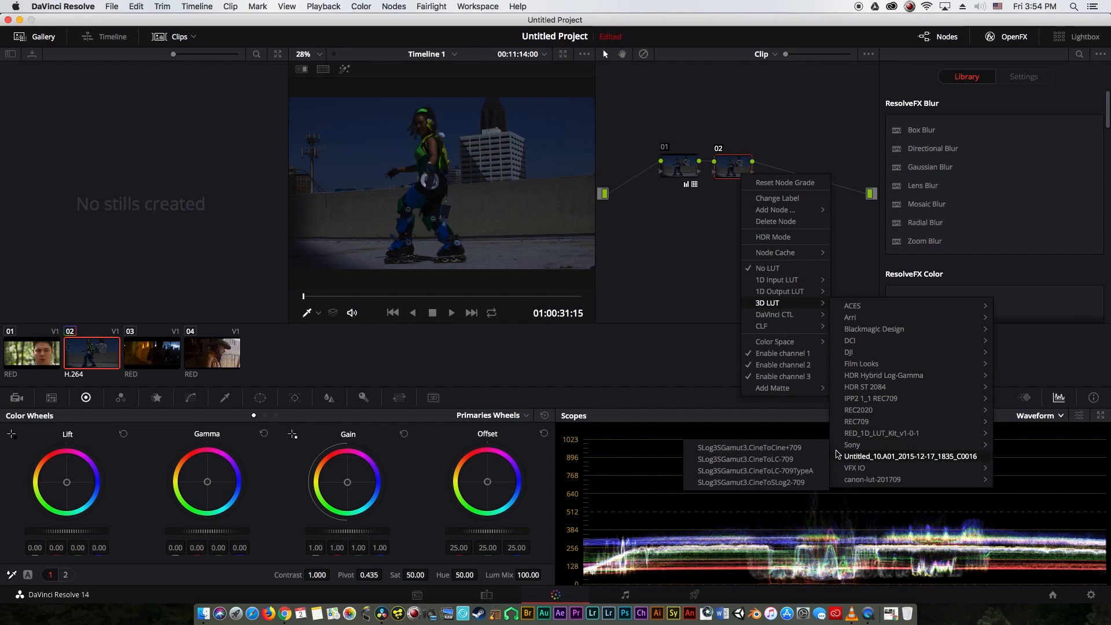
mouse_move(886, 470)
mouse_move(1018, 494)
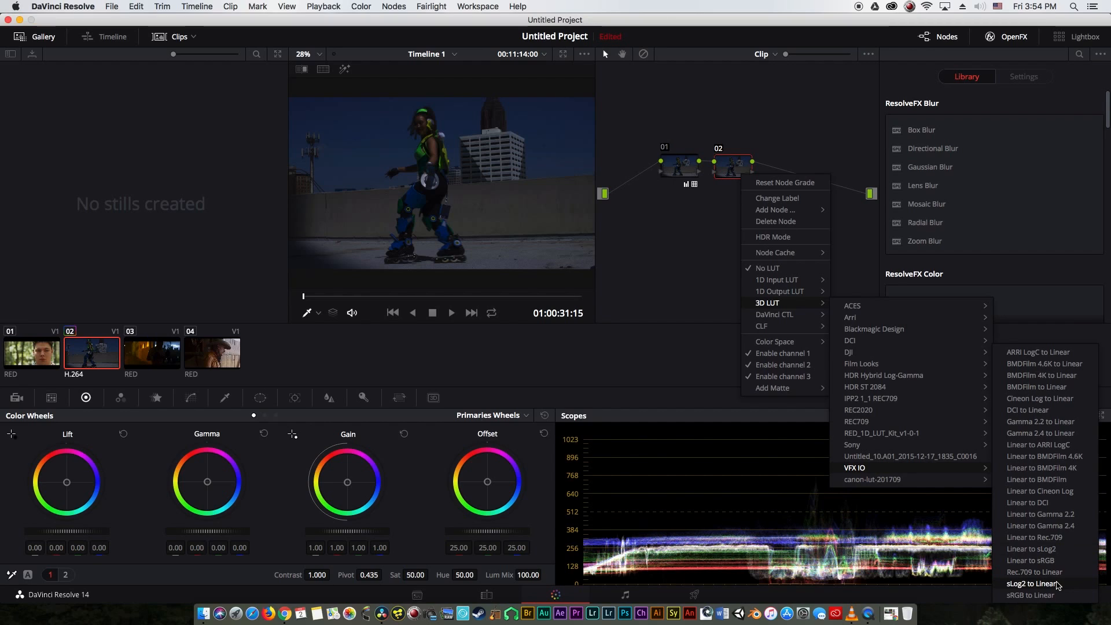
left_click(1033, 584)
Add a third serial node and apply the VFX IO 3D LUT Linear to Cineon Log to it.
key("alt+s")
right_click(776, 168)
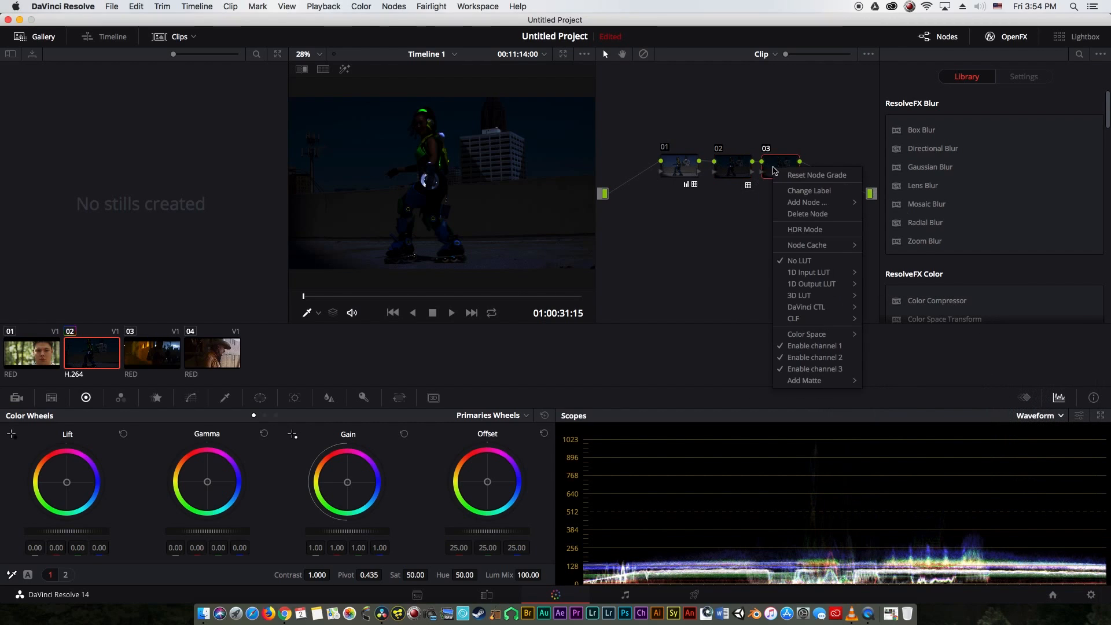
mouse_move(810, 297)
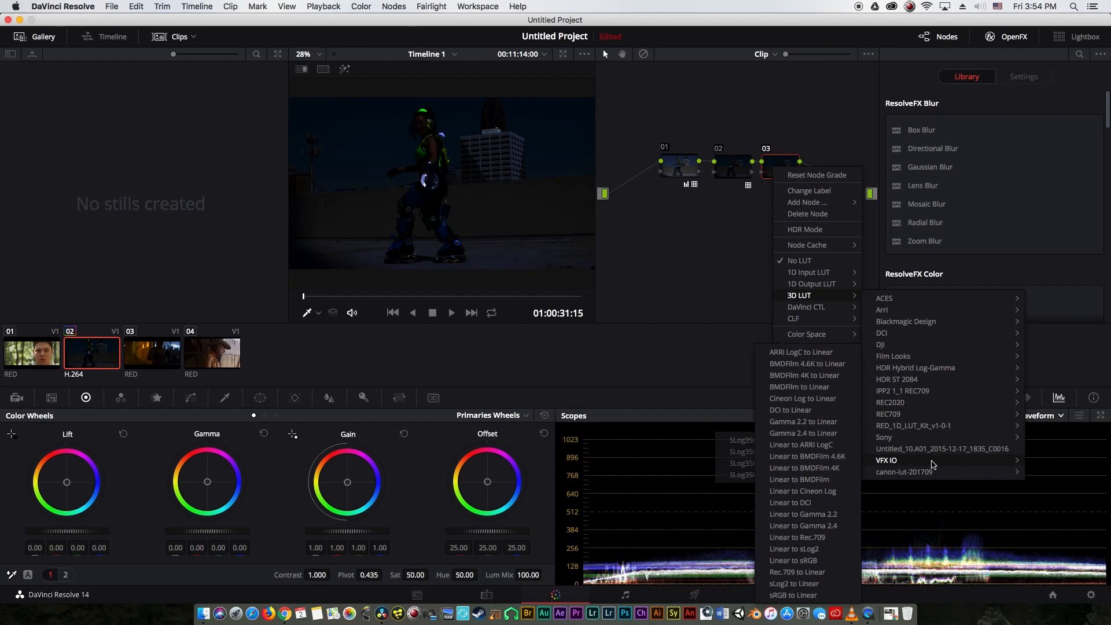
mouse_move(895, 461)
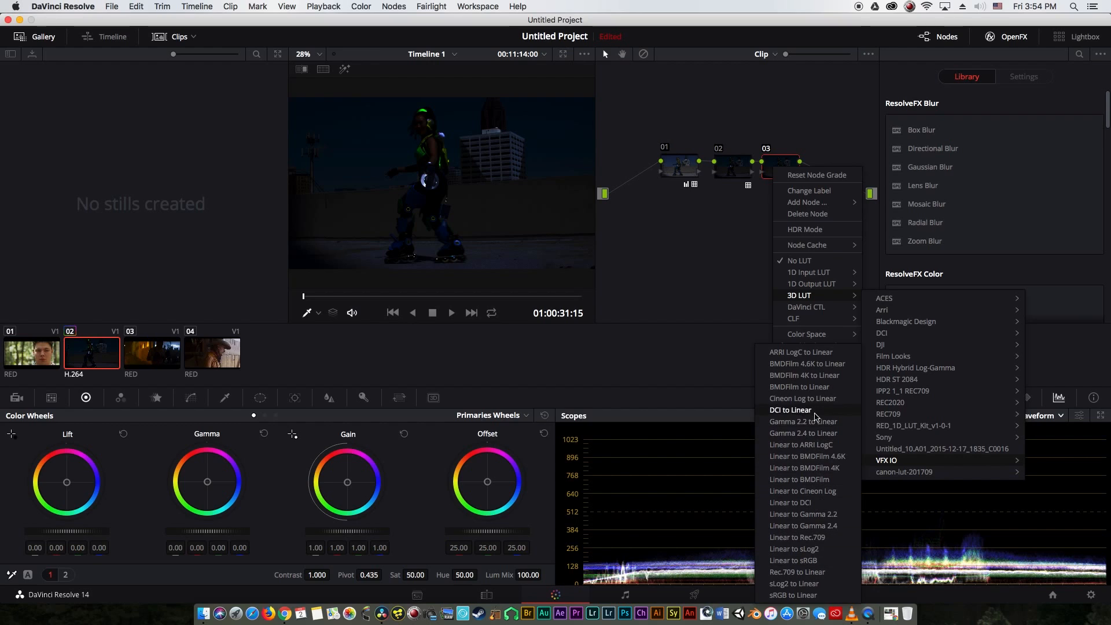
left_click(817, 490)
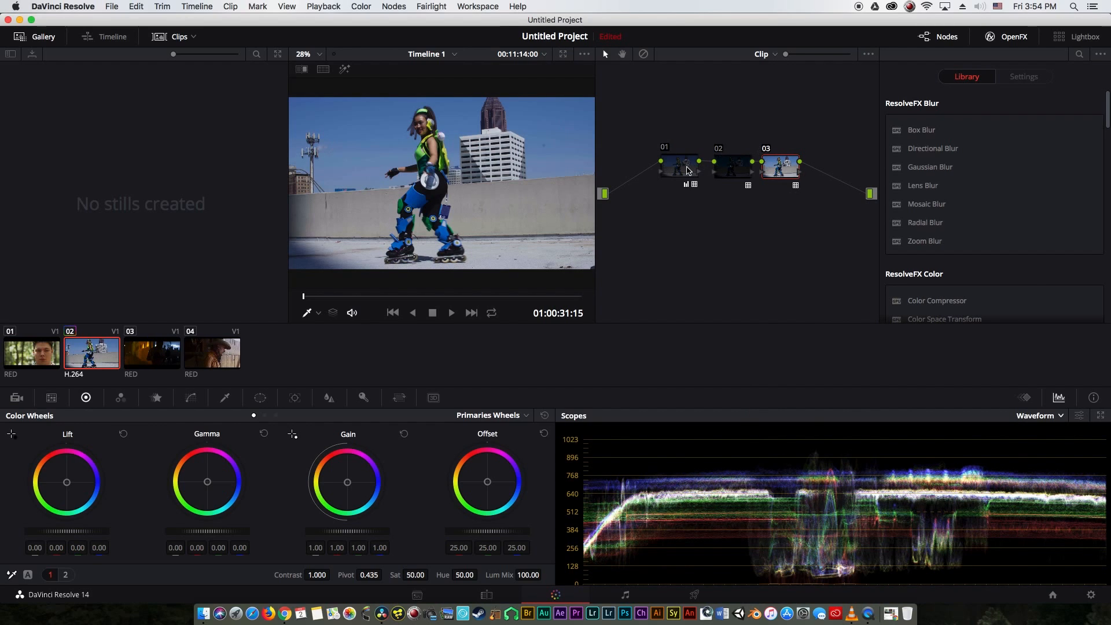
View the converted roller skater shot full screen to judge its contrast and color, and return to the color workspace.
key("shift+f")
key("super+f")
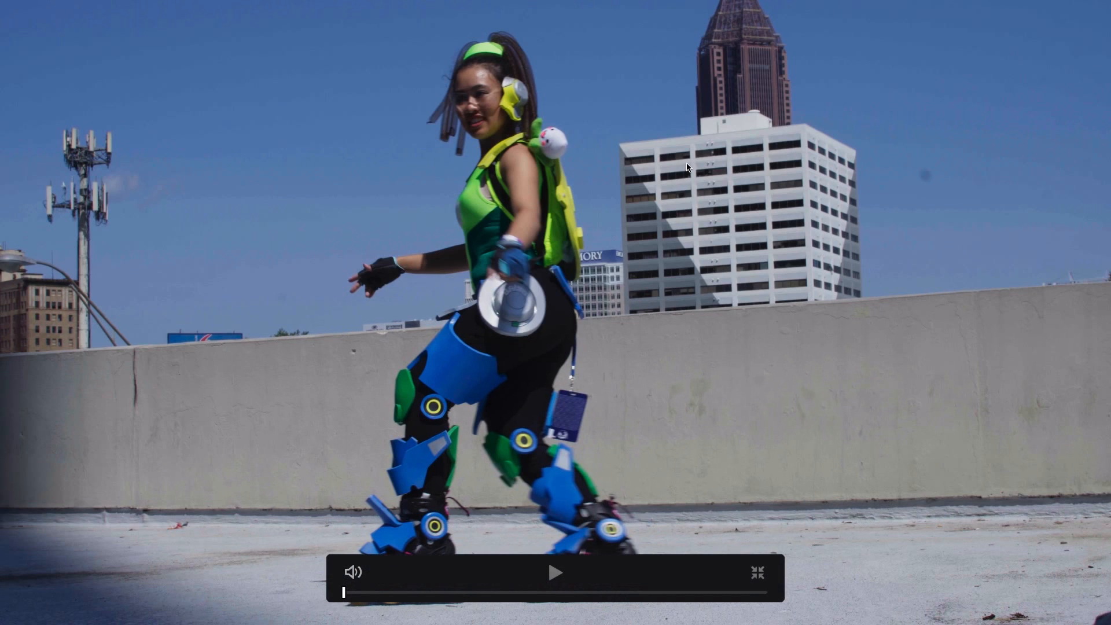
key("Escape")
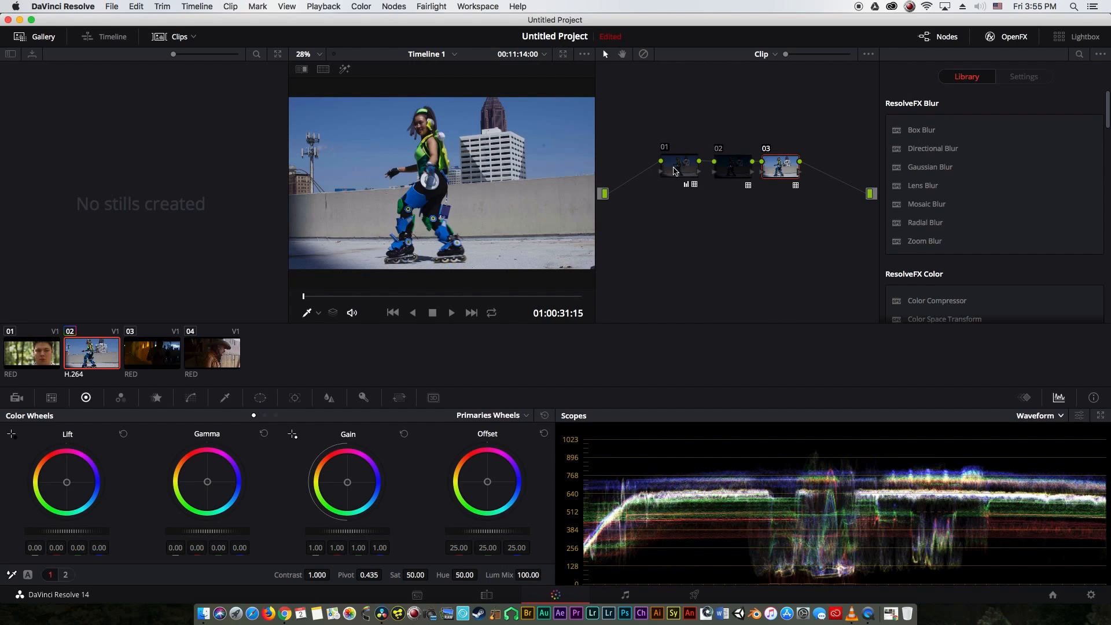
Try removing the three LUT nodes from the roller skater clip and inspect the project's color management settings.
key("Delete")
key("Delete")
key("Delete")
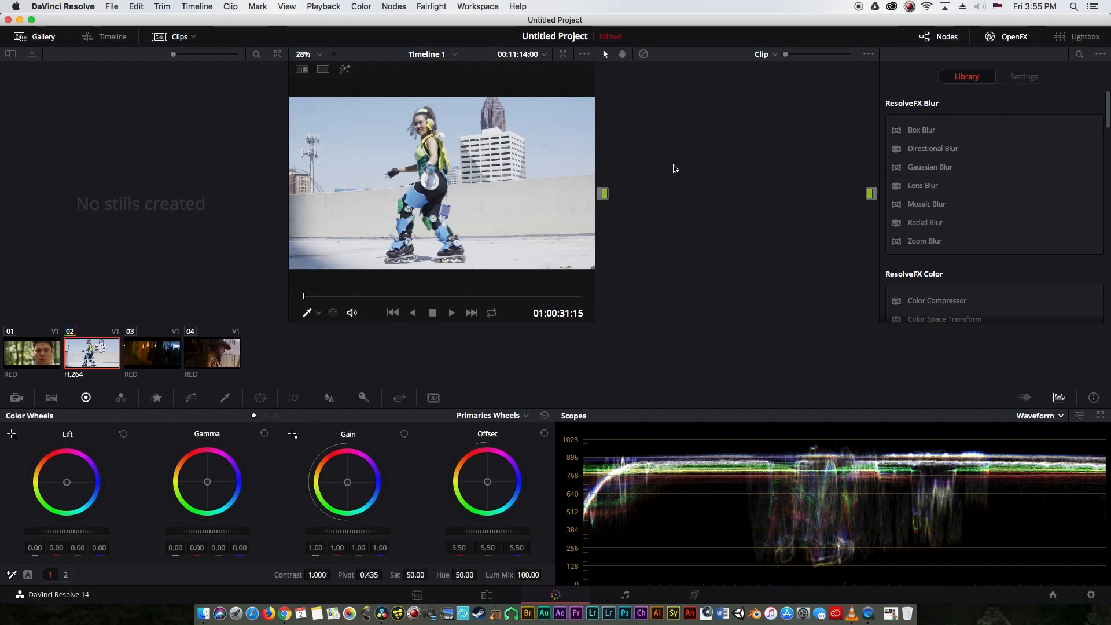
left_click(1090, 594)
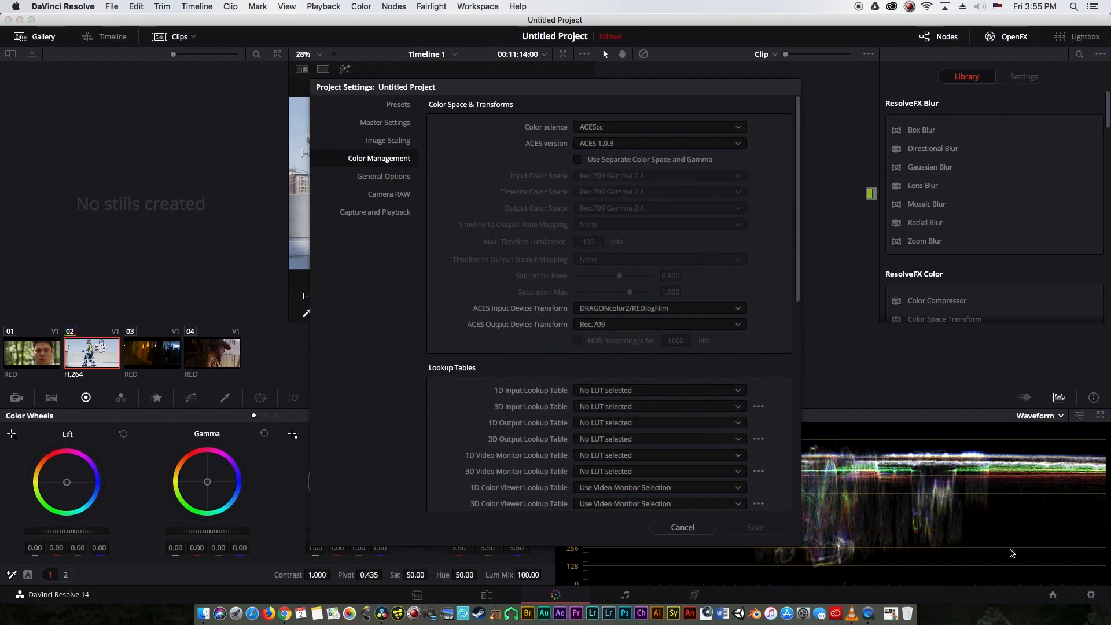
left_click(683, 527)
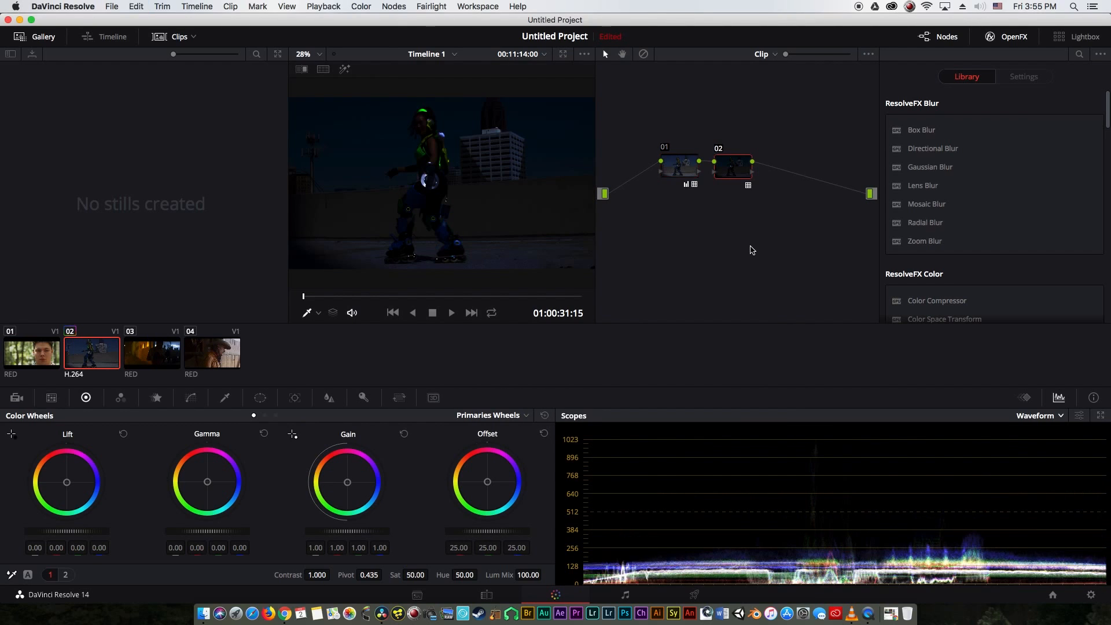
Set the project's ACES Input Device Transform to ADX 10 and save the settings.
left_click(1090, 595)
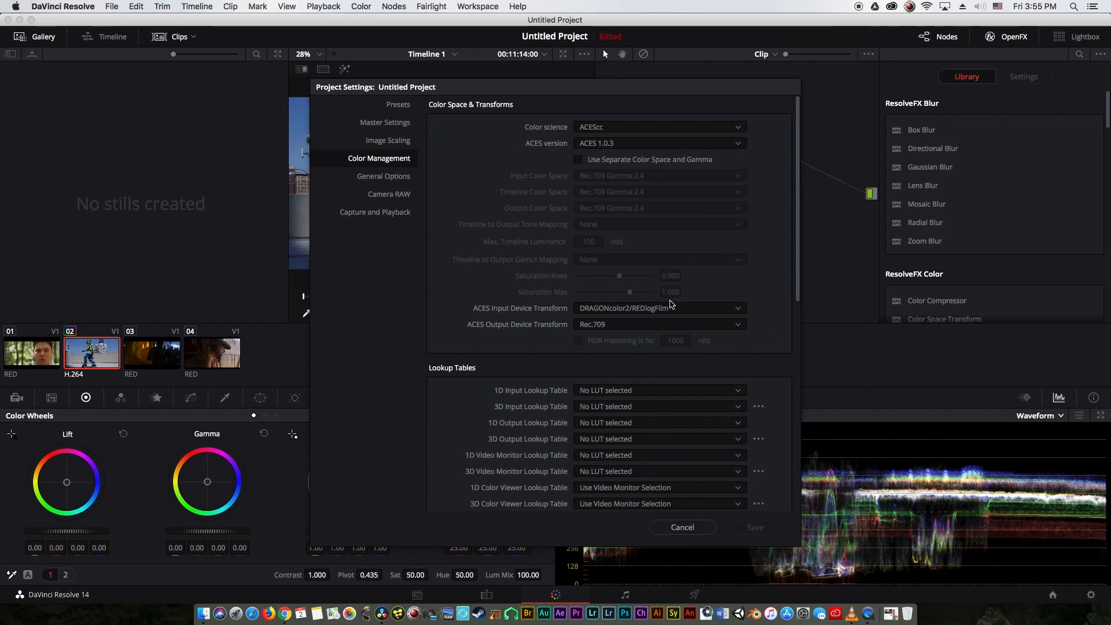
left_click(672, 306)
scroll(662, 348, "up", 10)
scroll(662, 347, "down", 10)
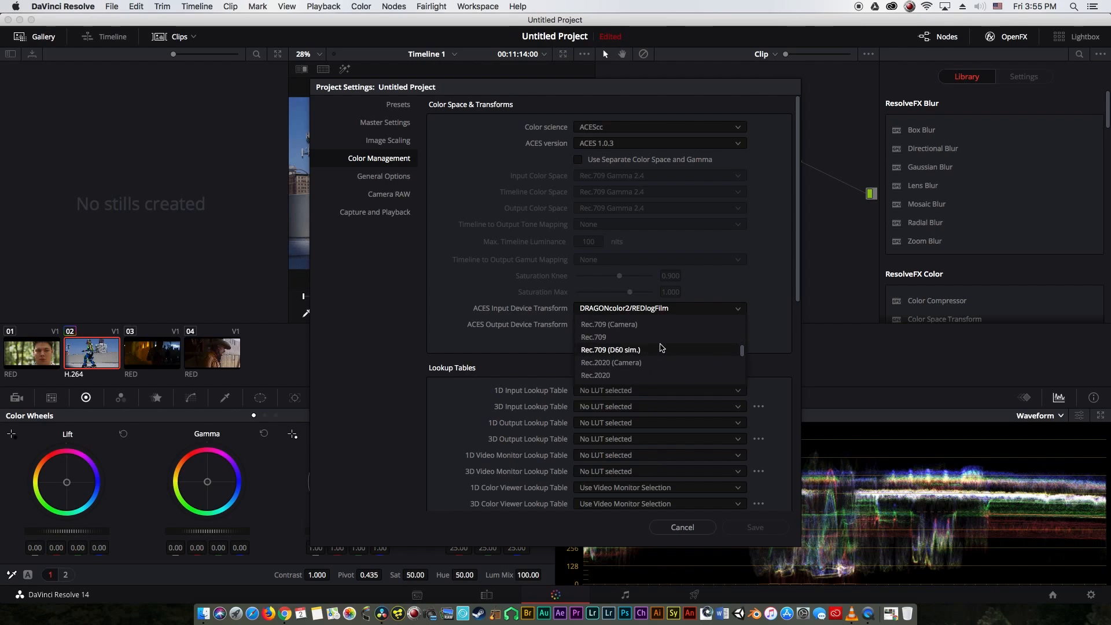
scroll(661, 347, "down", 5)
scroll(648, 350, "up", 3)
scroll(645, 352, "down", 3)
scroll(641, 354, "up", 3)
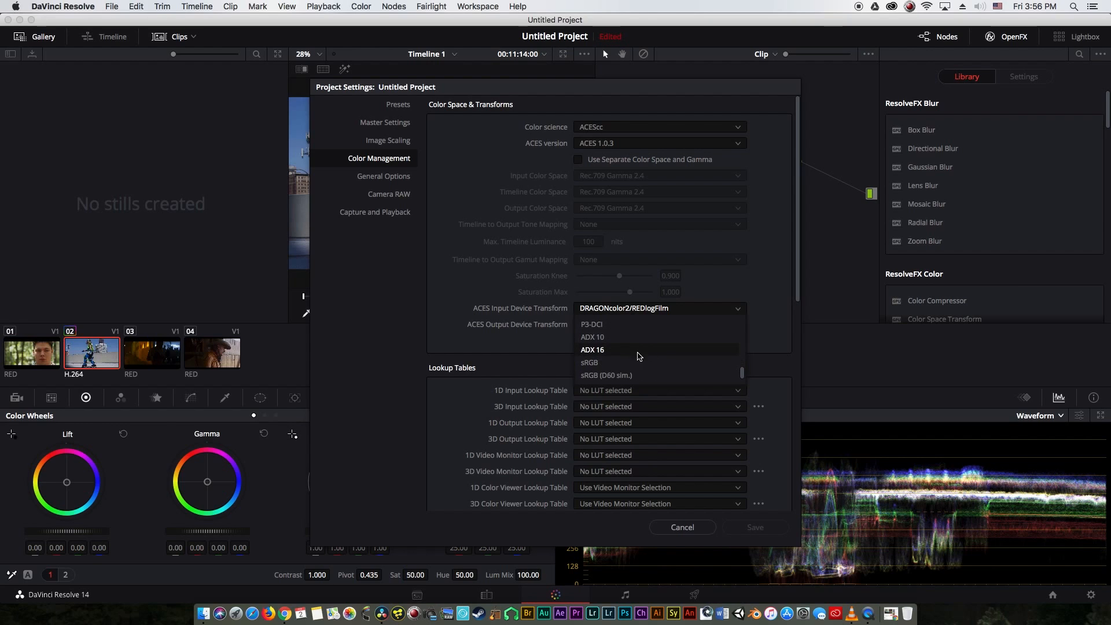
left_click(630, 338)
left_click(755, 527)
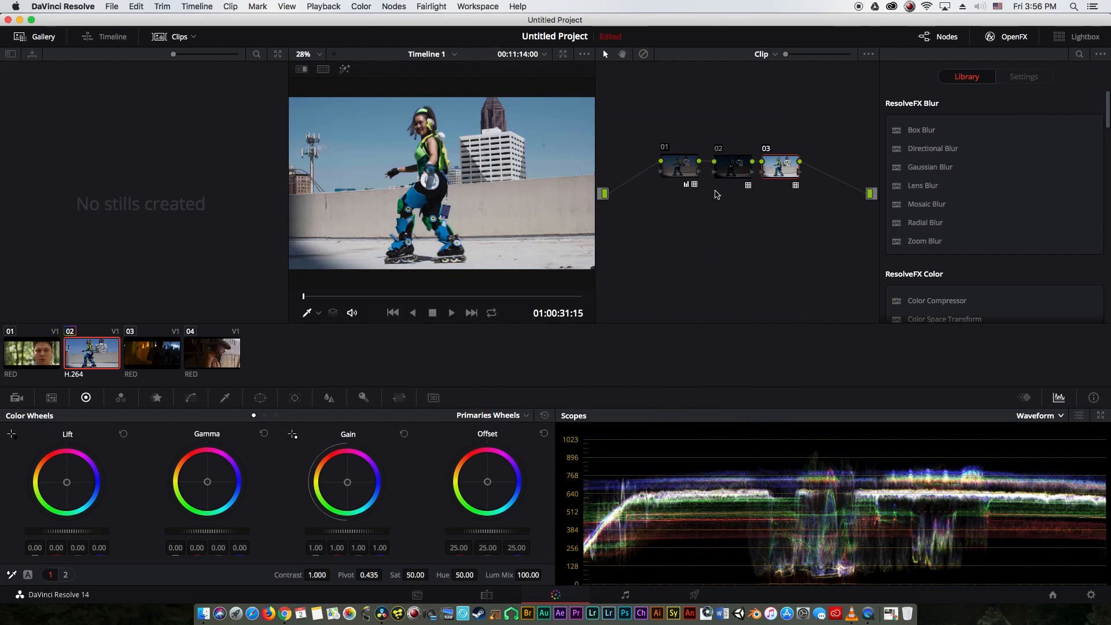
Try ADX 16 as the project's ACES Input Device Transform and save the settings.
left_click(1091, 595)
left_click(652, 311)
left_click(634, 349)
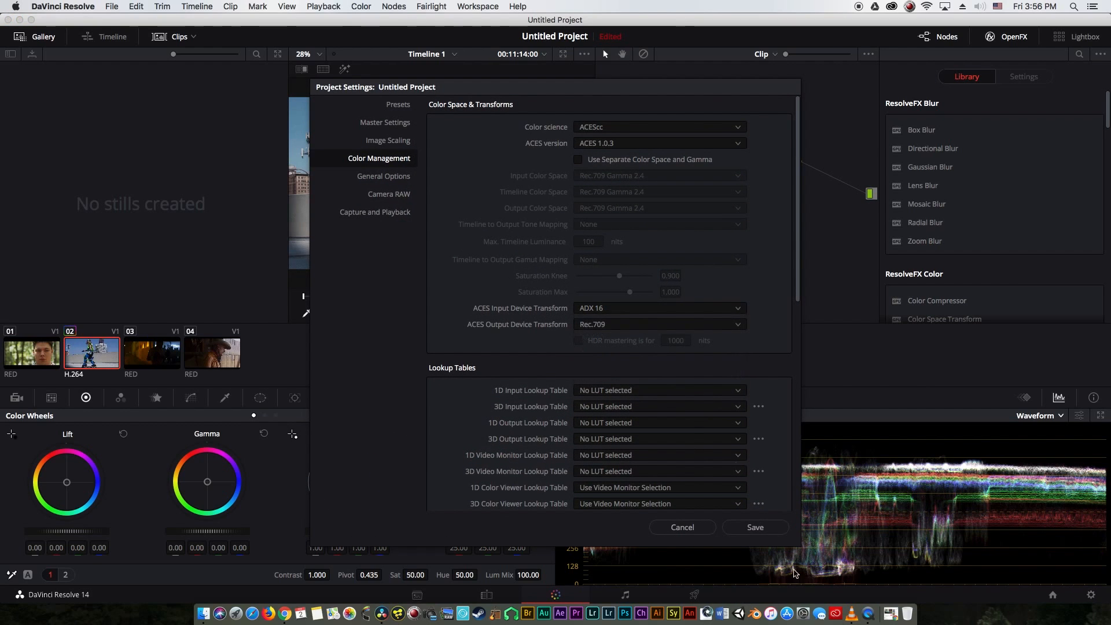
left_click(755, 528)
Return the ACES Input Device Transform to ADX 10 and save the project settings.
left_click(1090, 595)
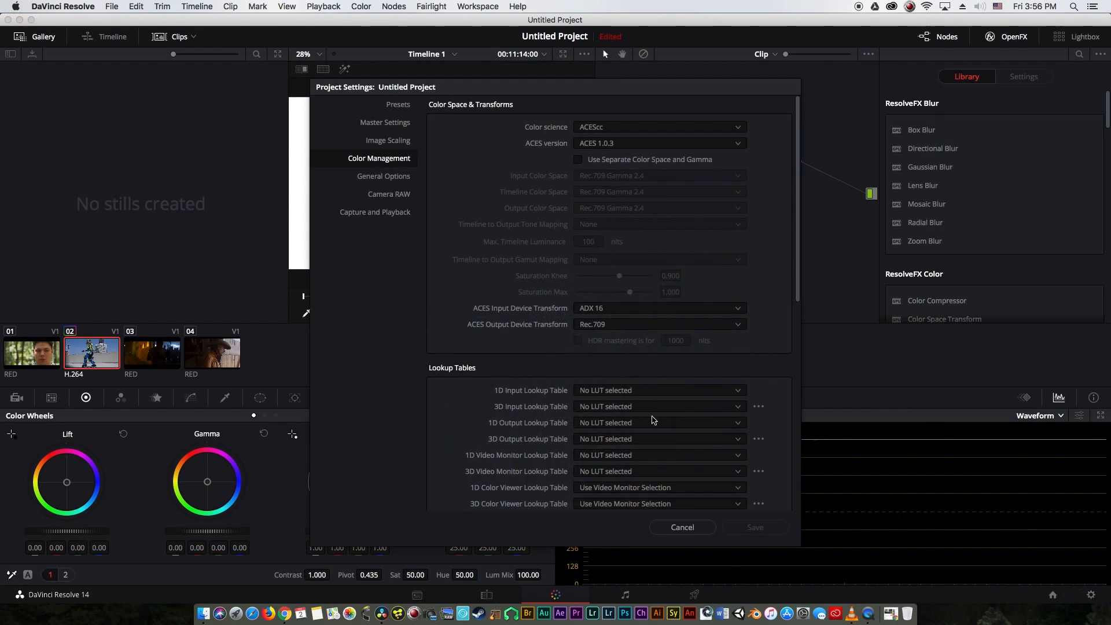
left_click(599, 307)
left_click(596, 338)
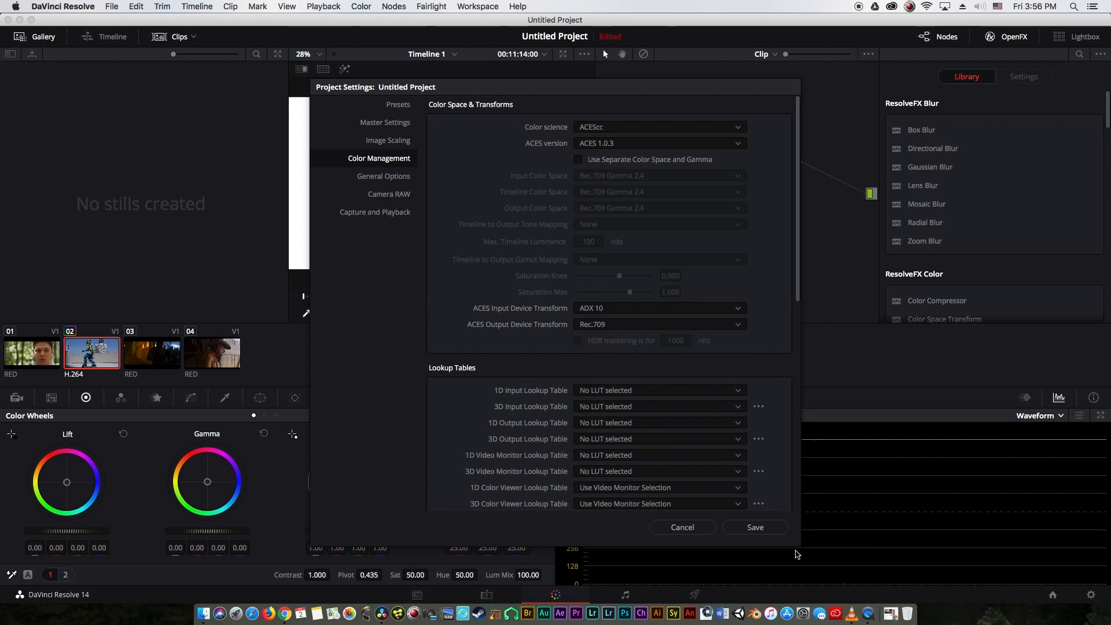
left_click(752, 528)
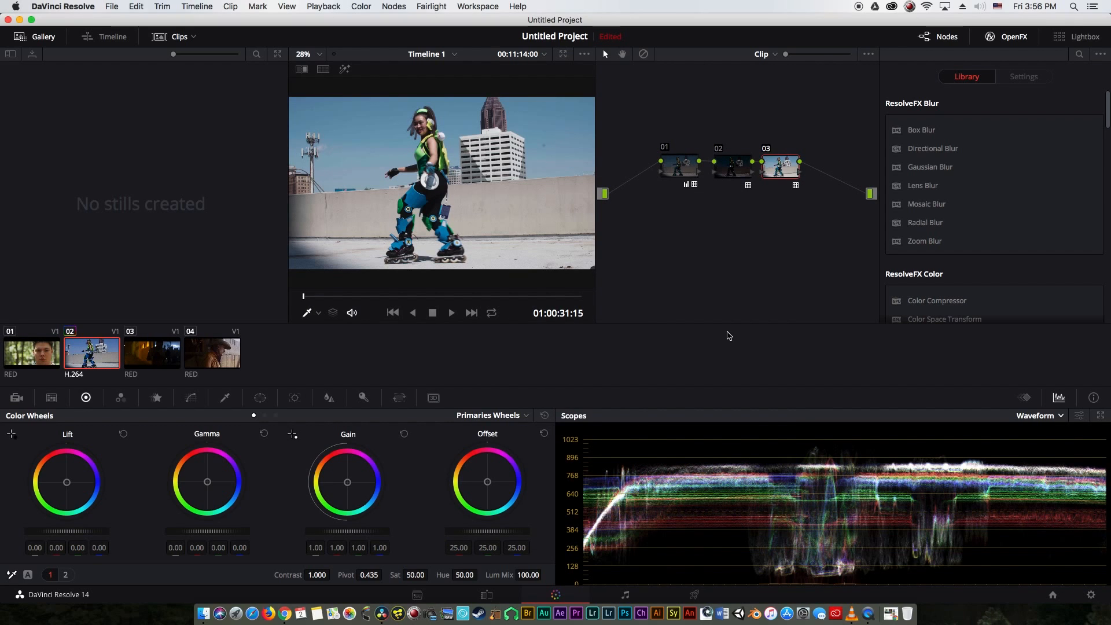
Examine the roller skater shot full screen with the ADX 10 input transform applied.
key("super+f")
key("super+f")
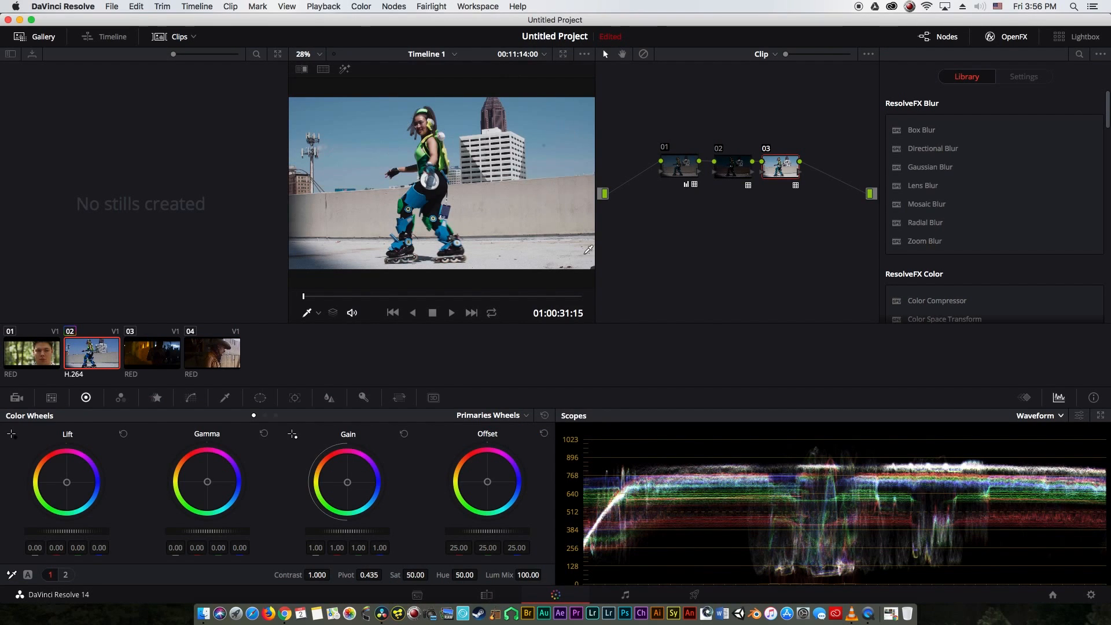
key("super+f")
key("super+f")
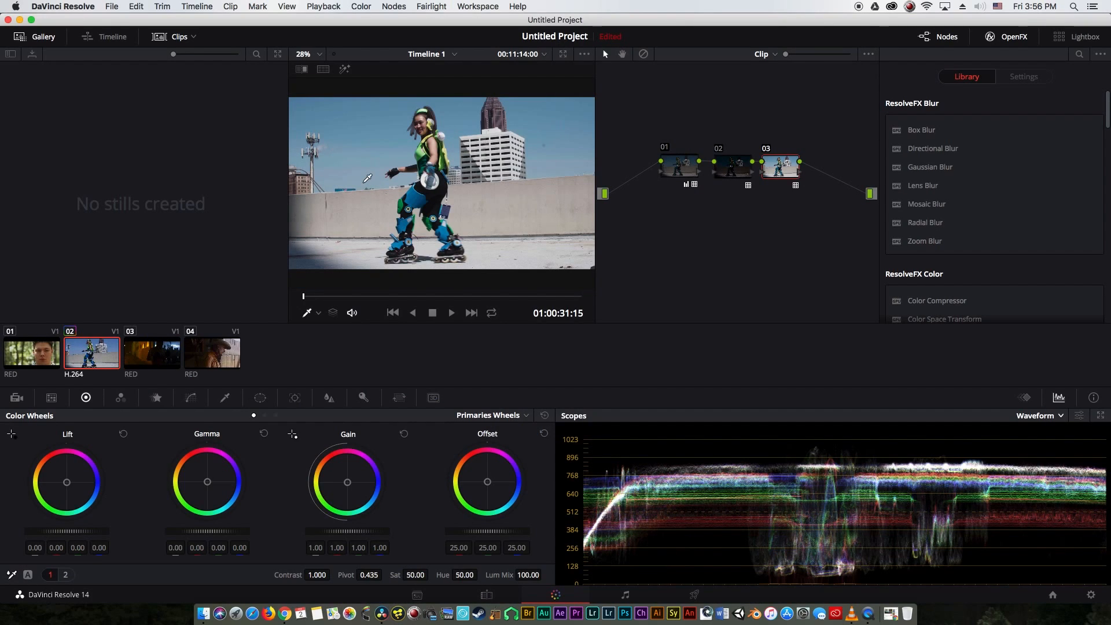
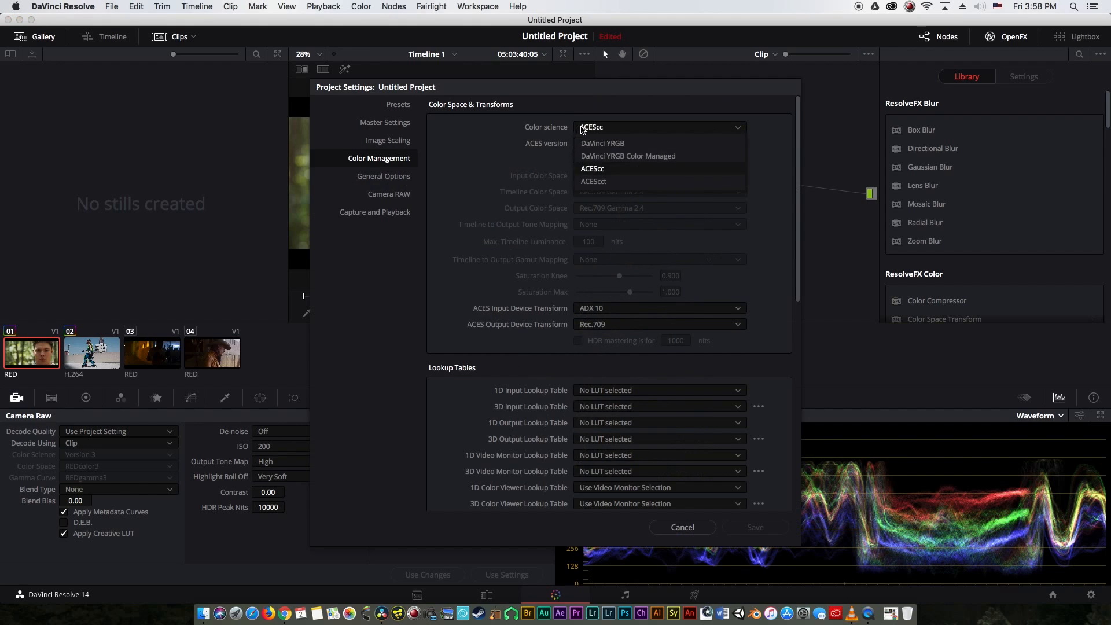
Try to switch the project's color science to DaVinci YRGB and grab a still of the first RED clip.
left_click(609, 144)
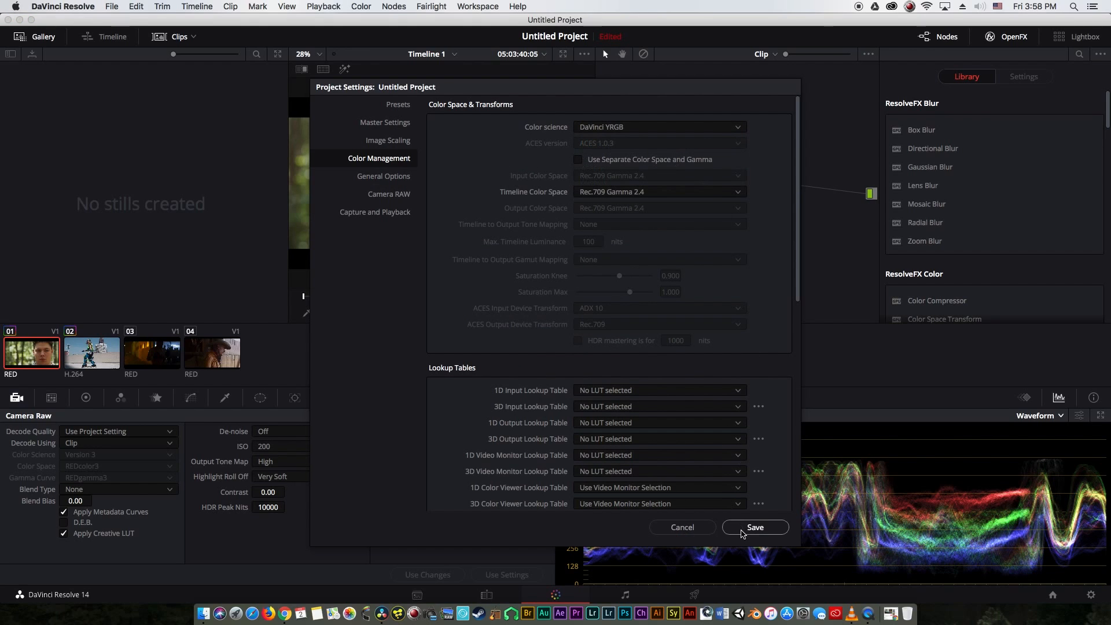
left_click(743, 530)
right_click(511, 207)
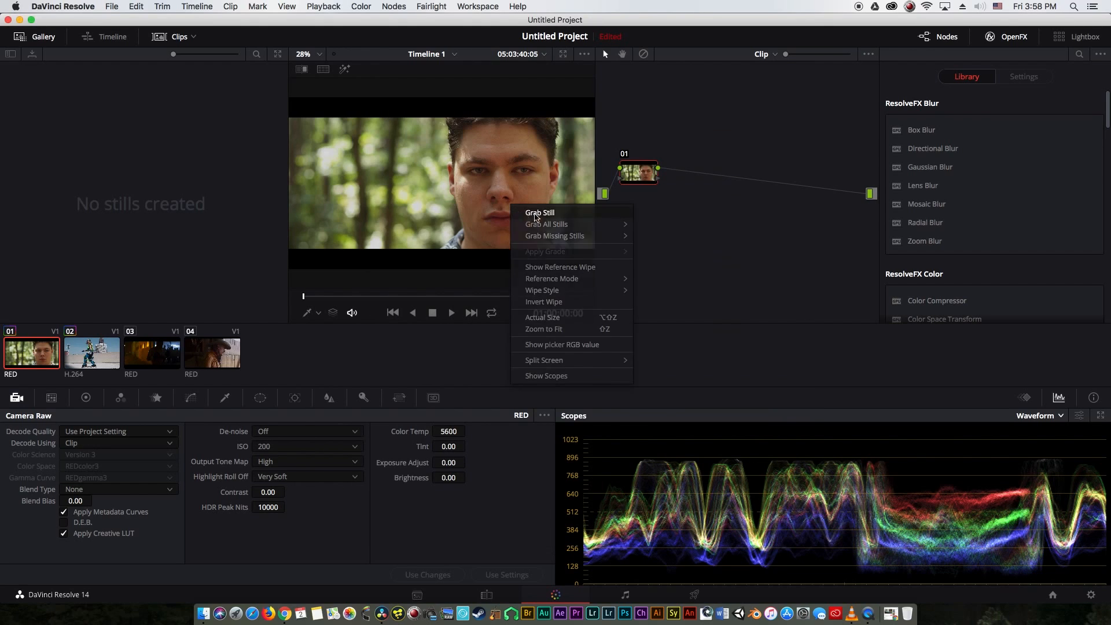
left_click(541, 210)
Set the project's color science to DaVinci YRGB, save, and wipe the first RED clip against the grabbed still.
left_click(1091, 595)
left_click(639, 128)
left_click(640, 135)
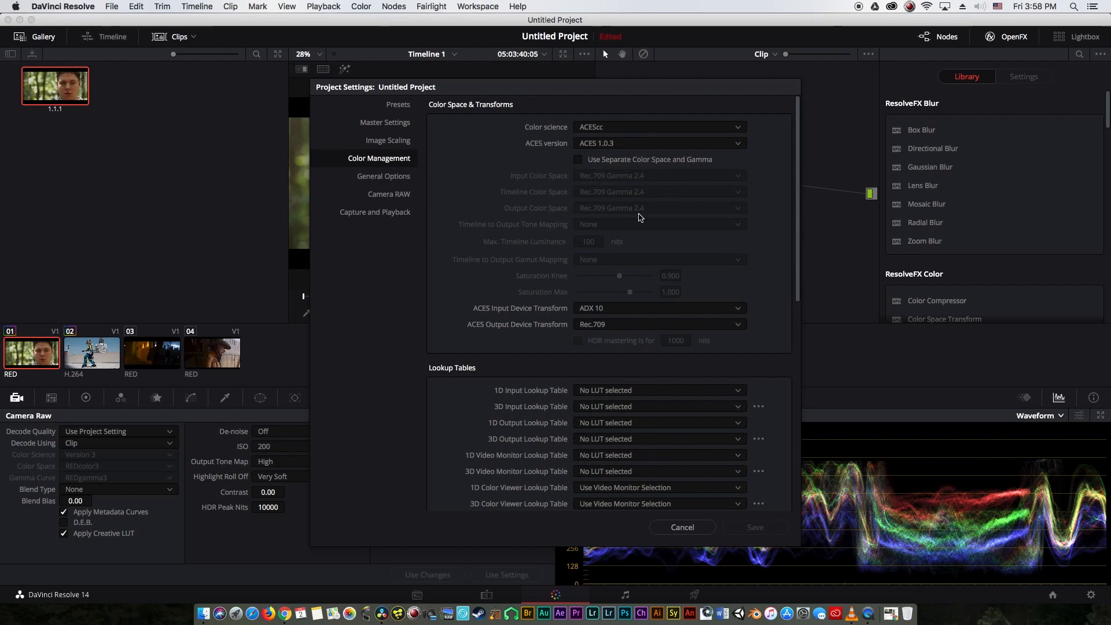
left_click(615, 132)
left_click(616, 144)
left_click(775, 527)
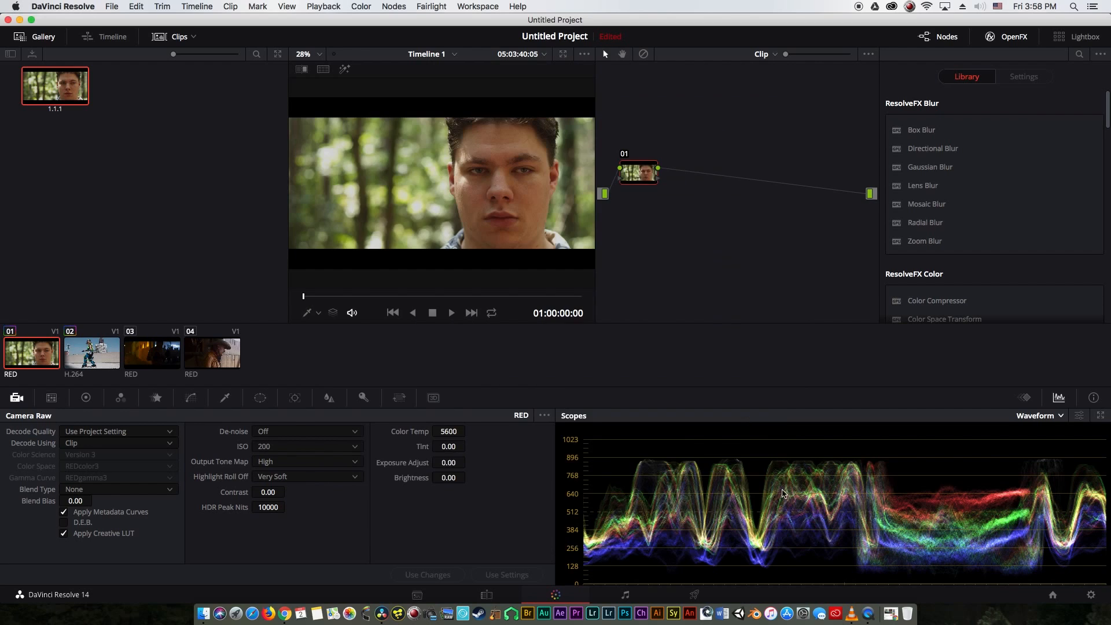
left_click(303, 69)
left_click_drag(549, 210, 320, 205)
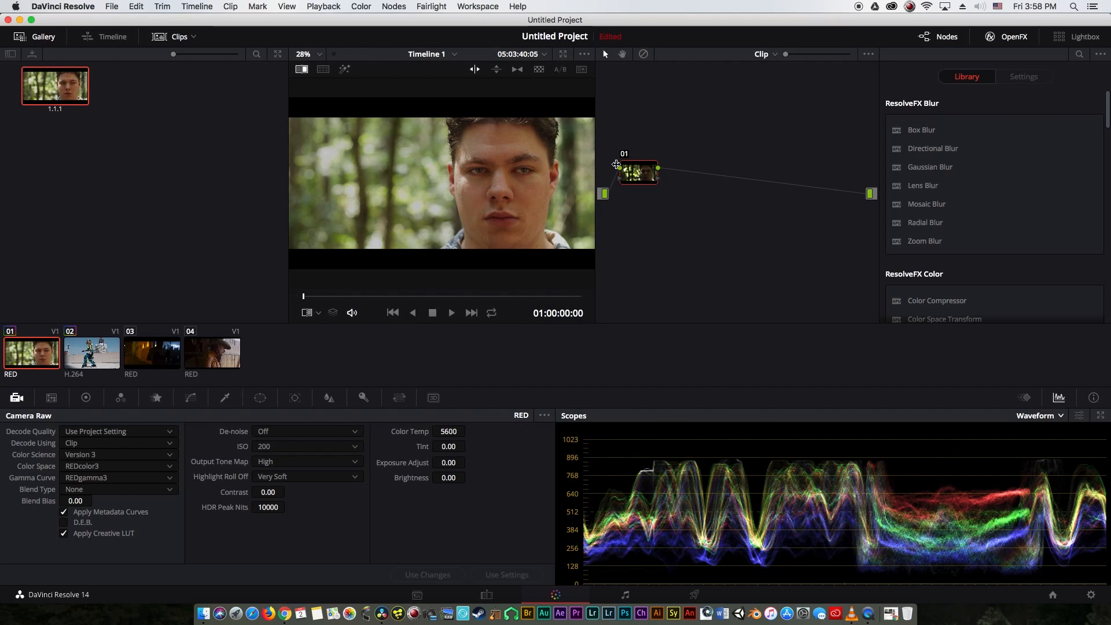
Set the RED clip's camera raw gamma curve to REDgamma4 and its color space to DRAGONcolor2.
left_click(112, 478)
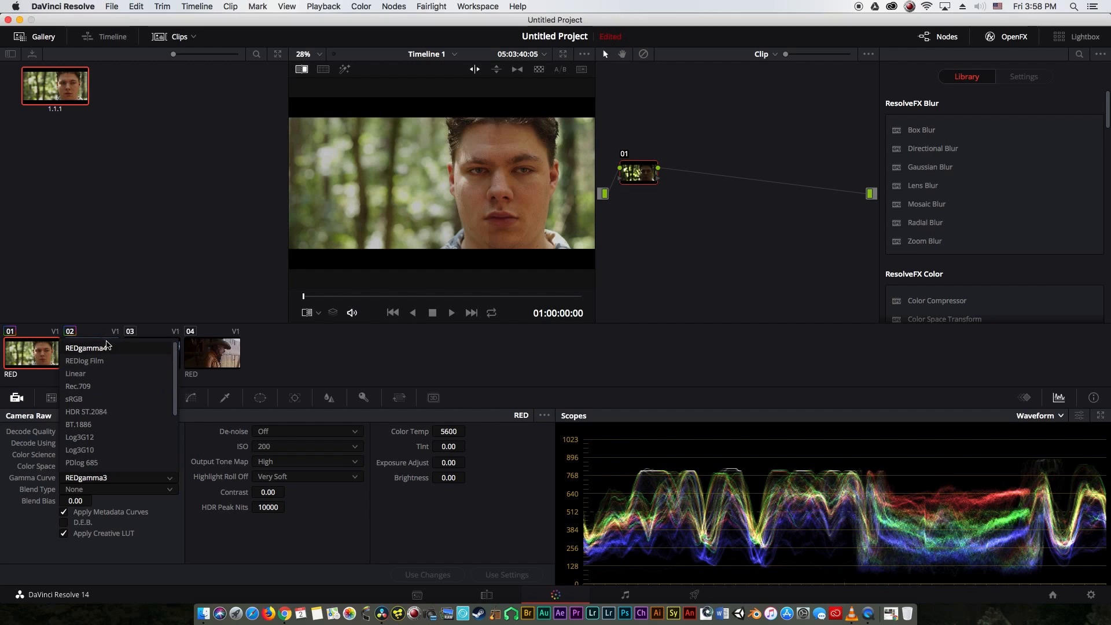
left_click(112, 472)
left_click(111, 468)
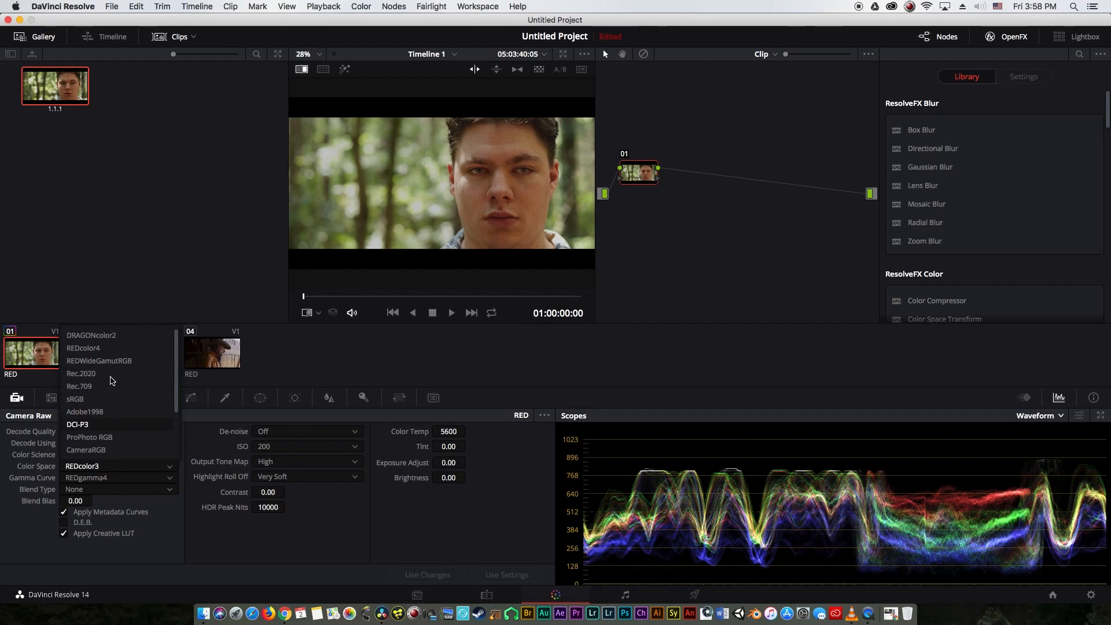
left_click(111, 346)
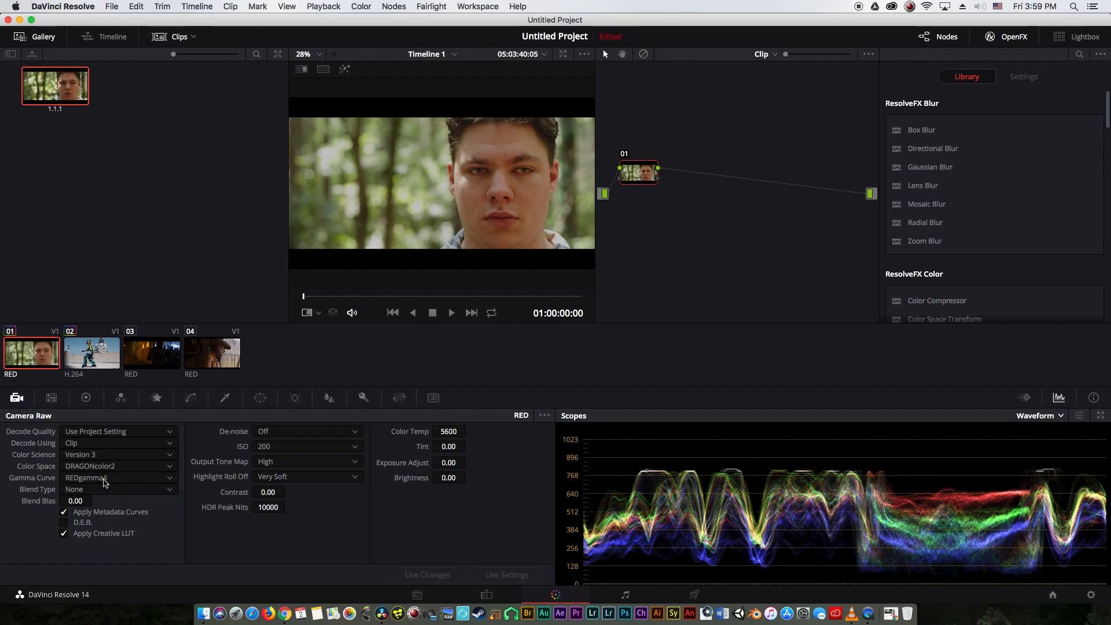
Switch the RED clip's raw decoding to RED Default and compare it with the grabbed still using an image wipe.
left_click(76, 456)
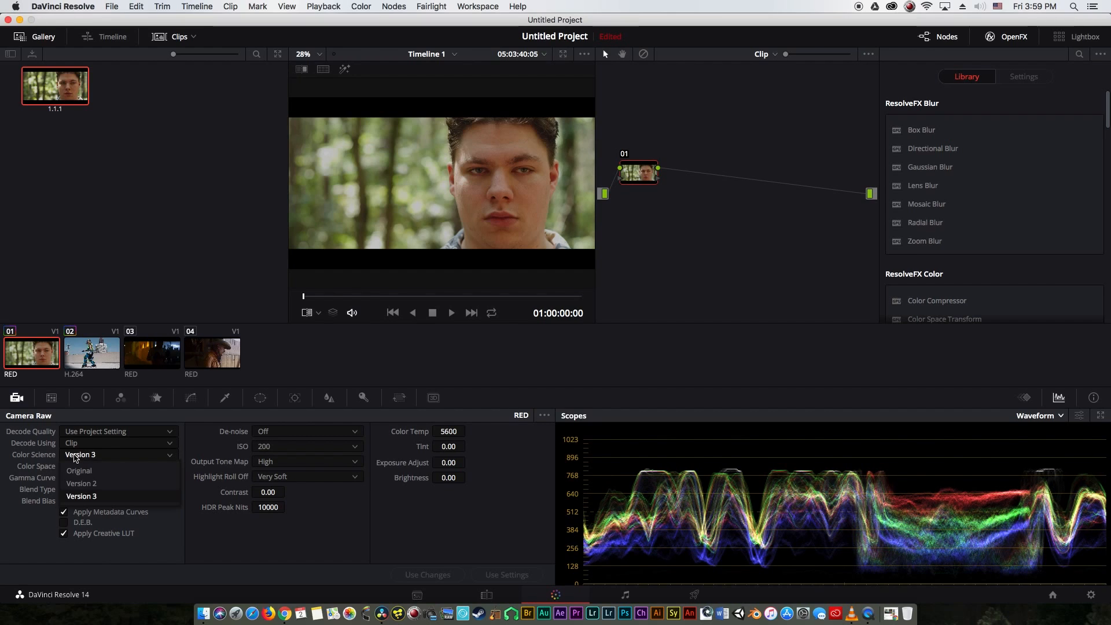
left_click(81, 483)
left_click(98, 478)
left_click(101, 474)
left_click(96, 441)
left_click(87, 459)
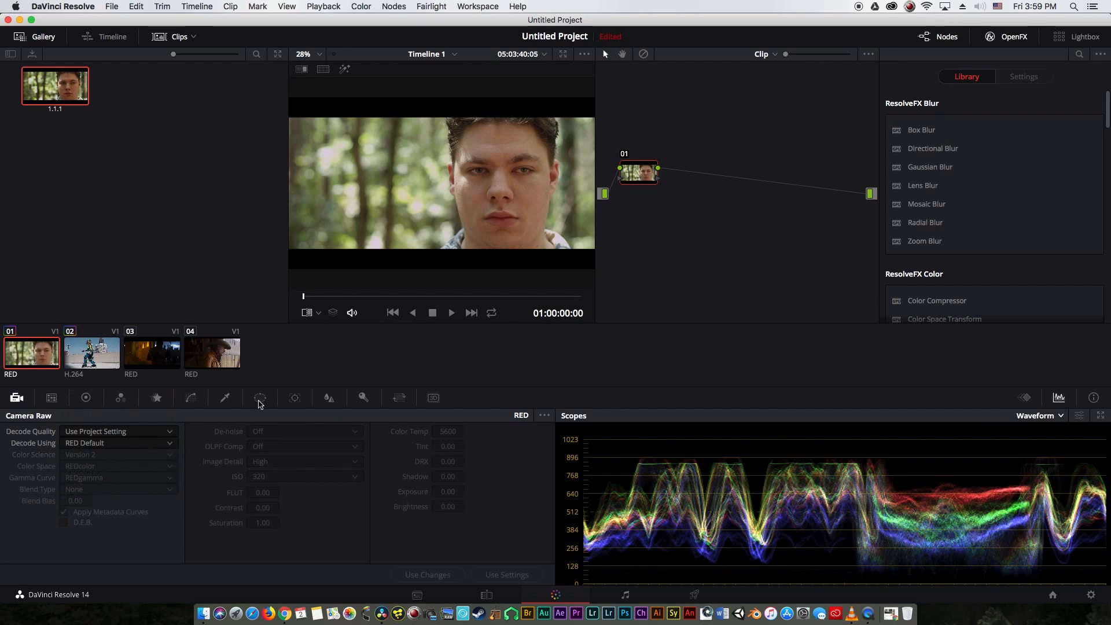
left_click(302, 70)
left_click_drag(491, 195, 332, 216)
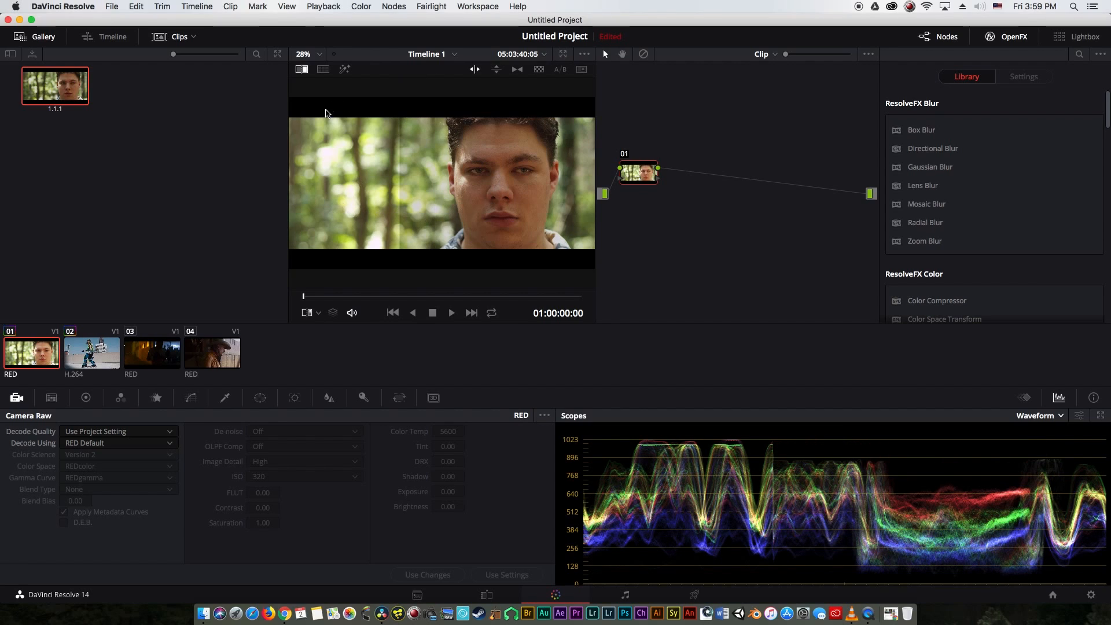
Decode the RED clip using its Clip settings and set its color science to Version 2.
left_click(62, 444)
left_click(75, 492)
left_click_drag(342, 217, 302, 208)
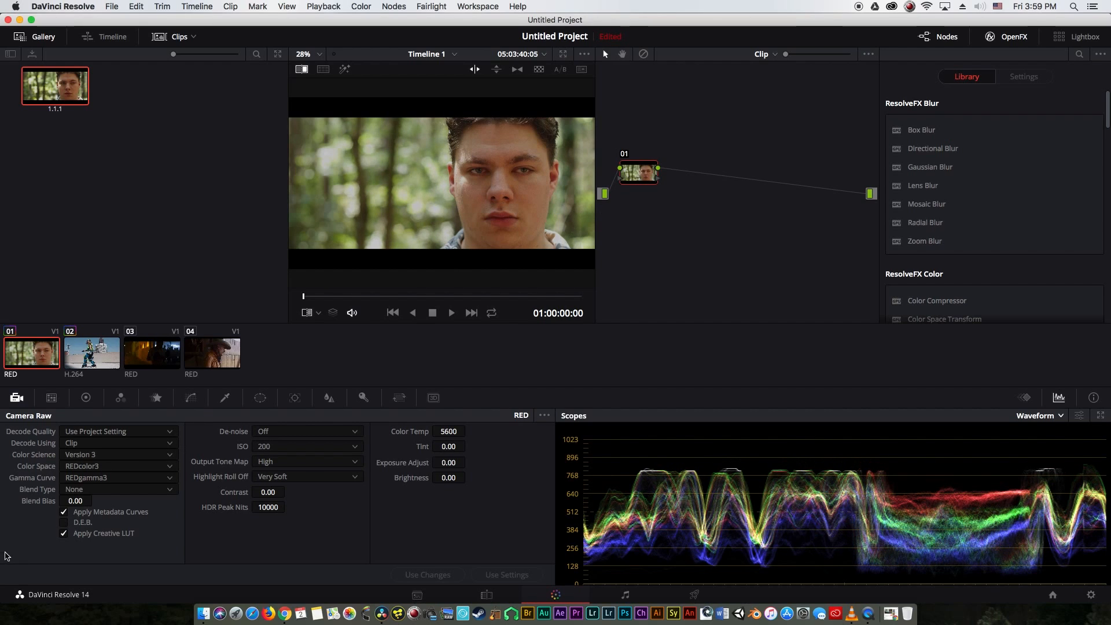
left_click(115, 460)
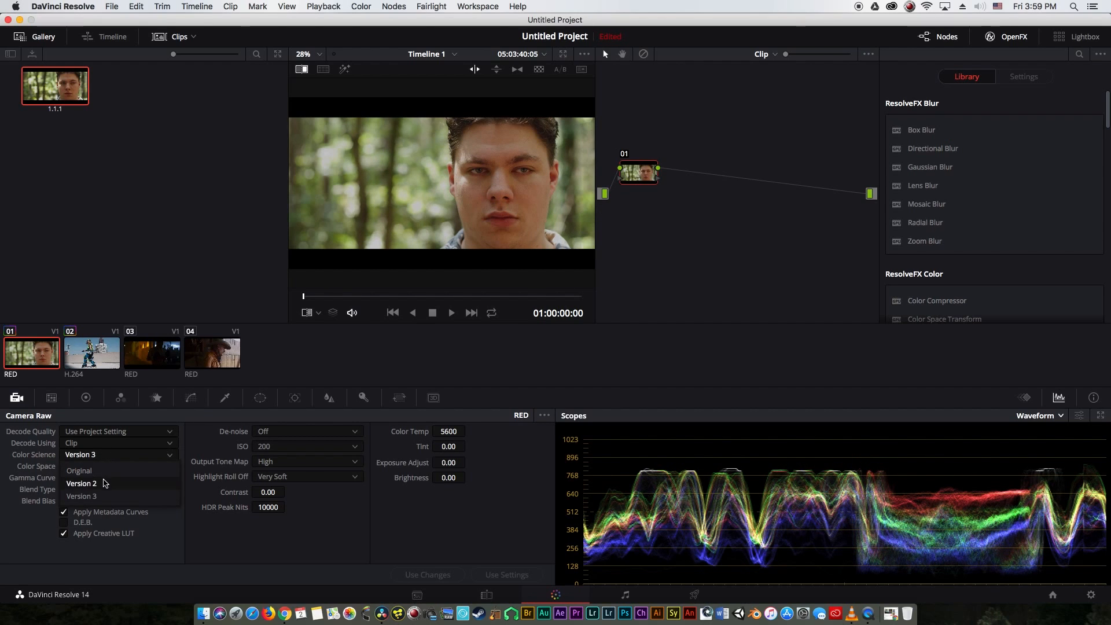
left_click(106, 483)
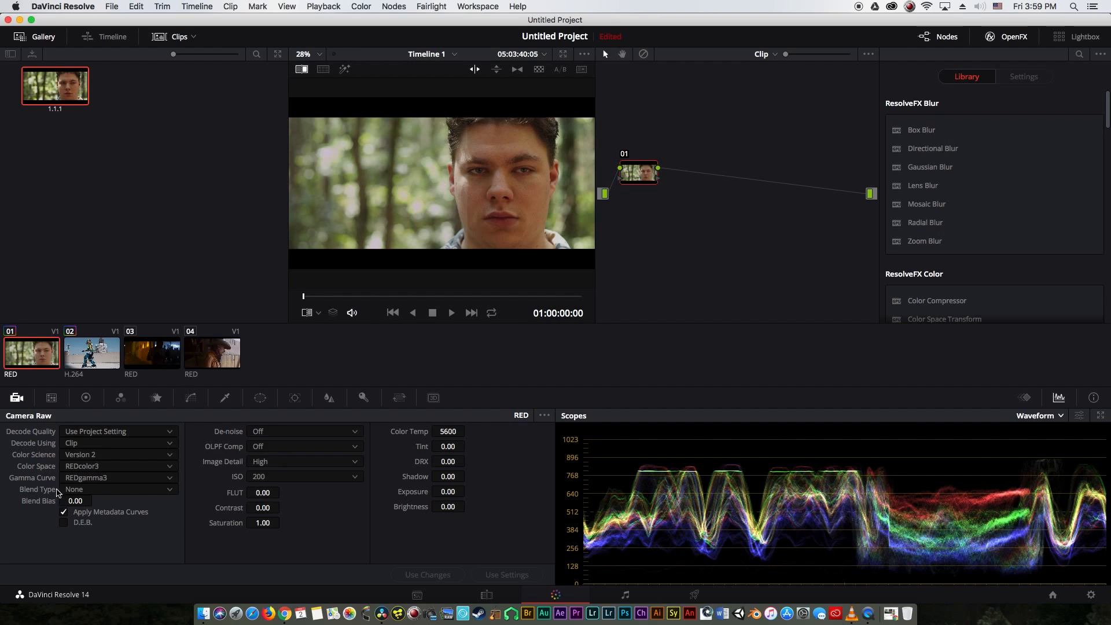
Compare the Version 2 portrait with the grabbed still by moving the image wipe and viewing it full screen.
left_click_drag(461, 177, 539, 187)
key("super+f")
key("super+f")
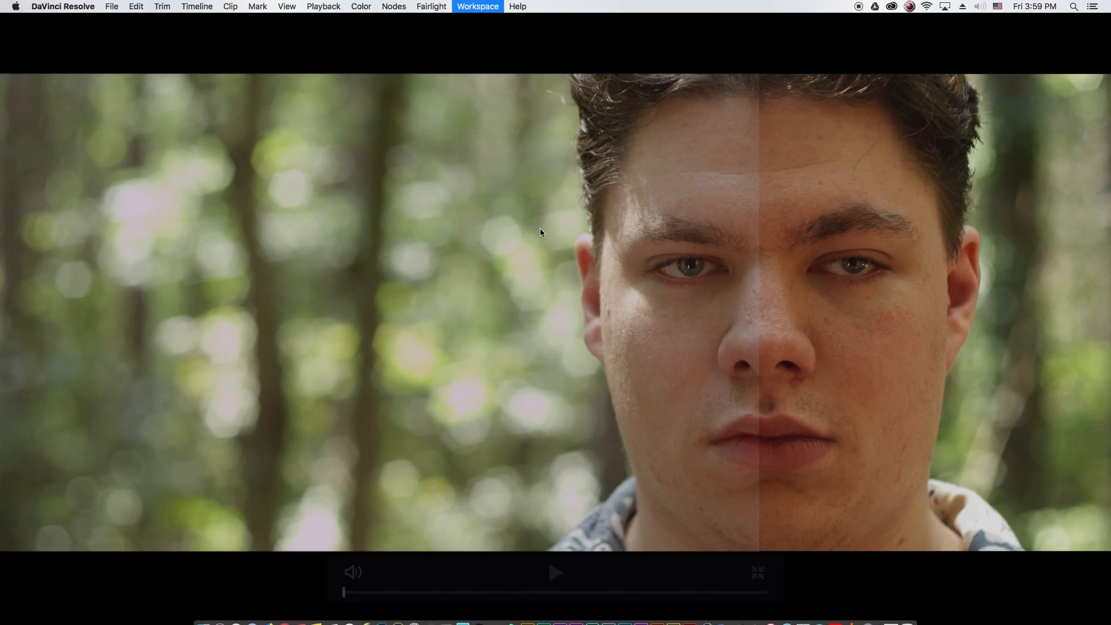
left_click(302, 70)
key("super+f")
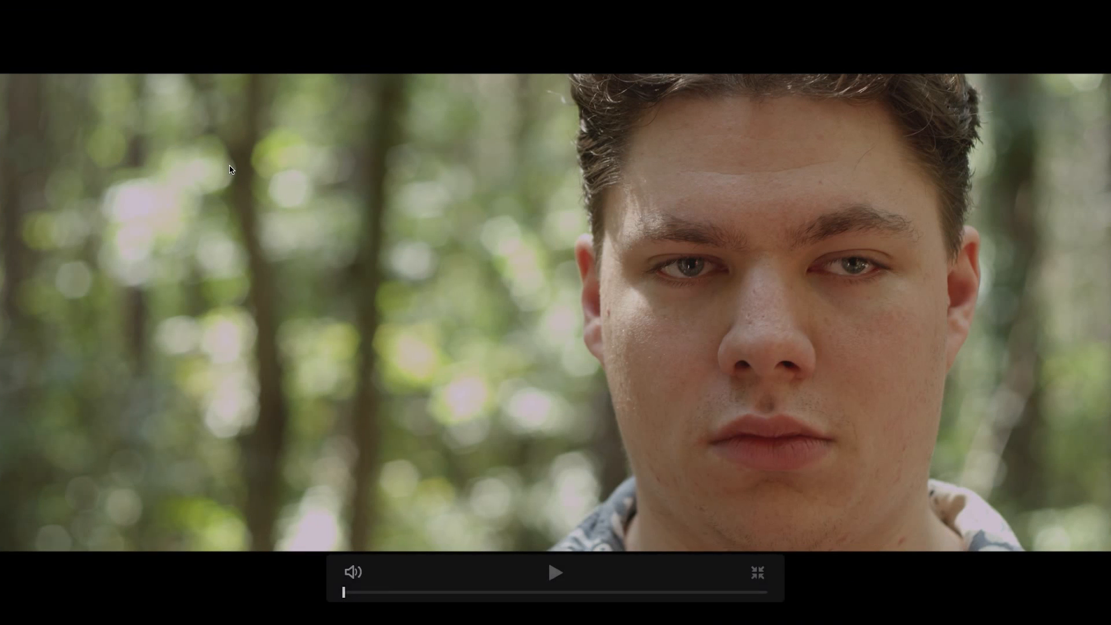
key("super+f")
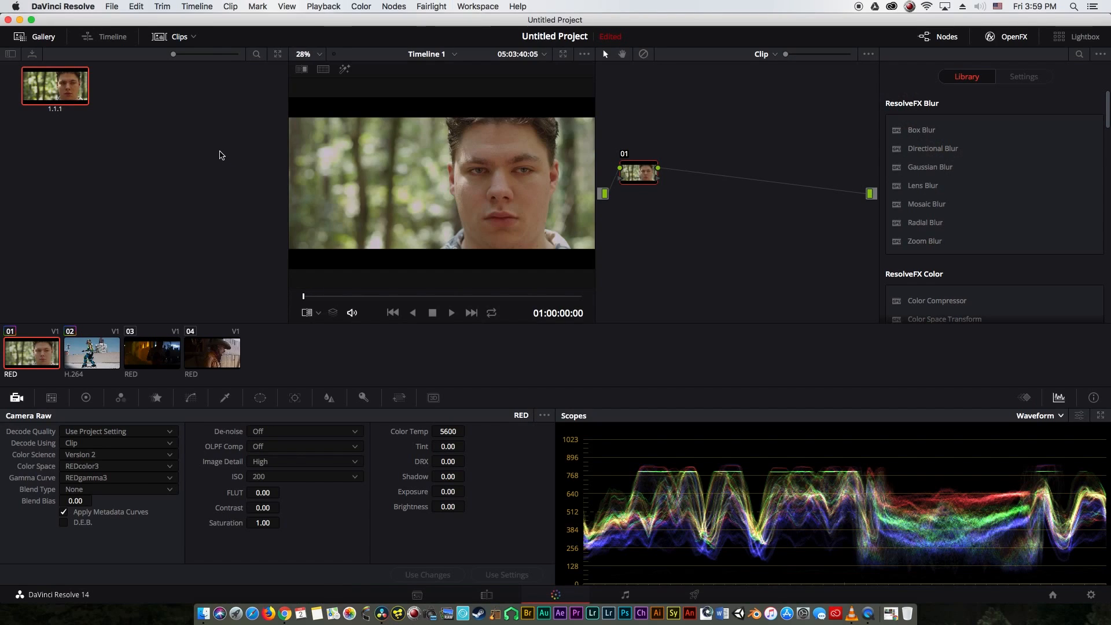
left_click(302, 68)
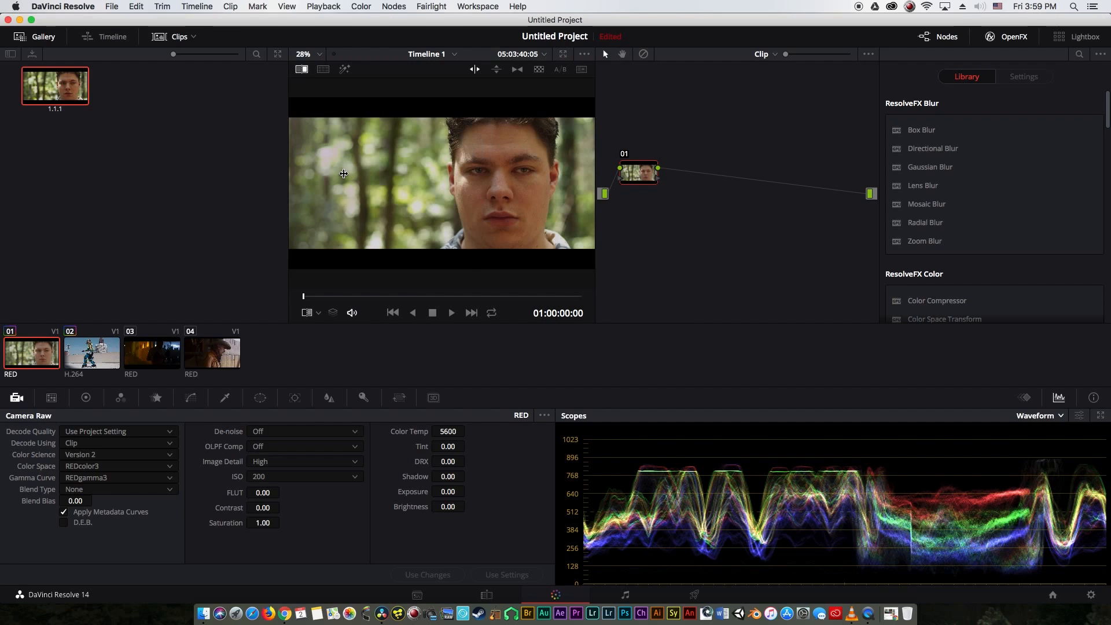
left_click_drag(532, 196, 224, 178)
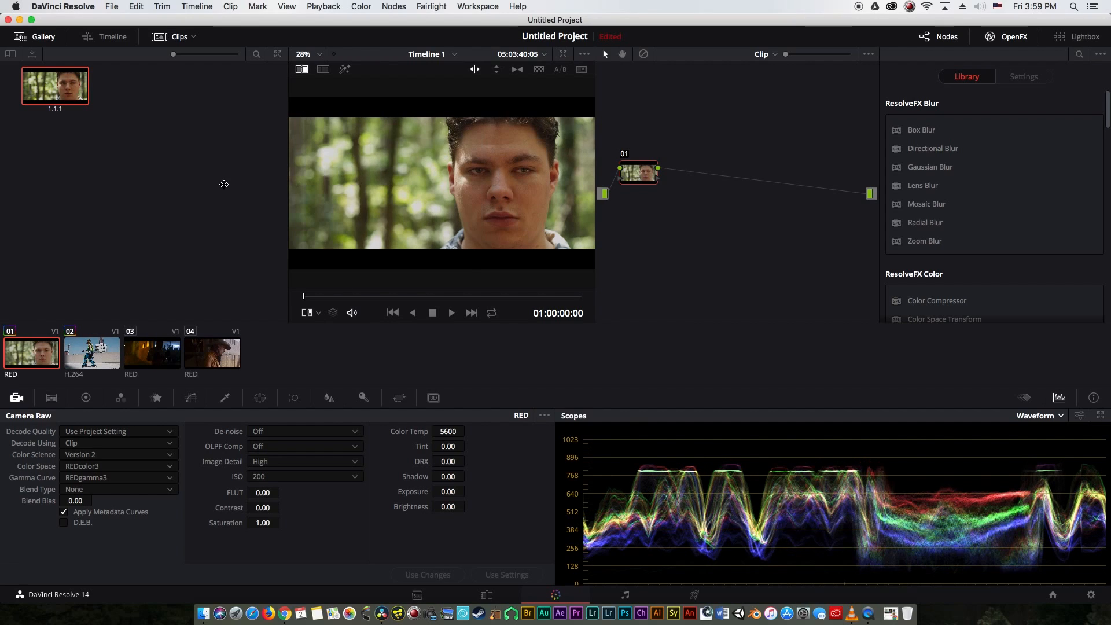
Turn off the image wipe and set the portrait clip's color space to DRAGONcolor2 and gamma curve to REDgamma4.
left_click(301, 70)
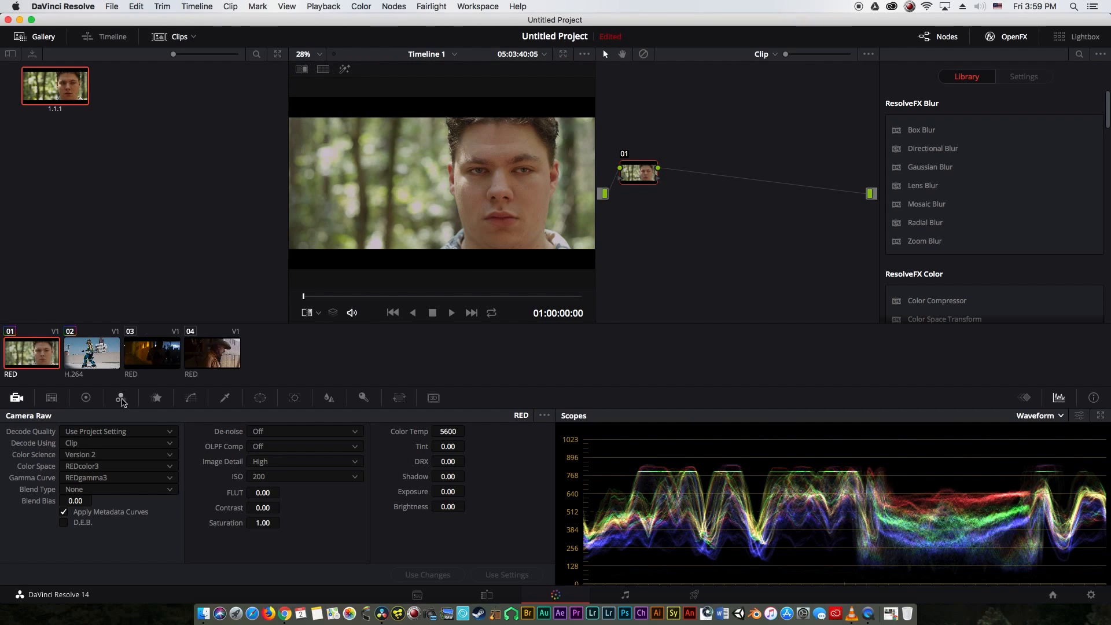
left_click(115, 466)
left_click(87, 326)
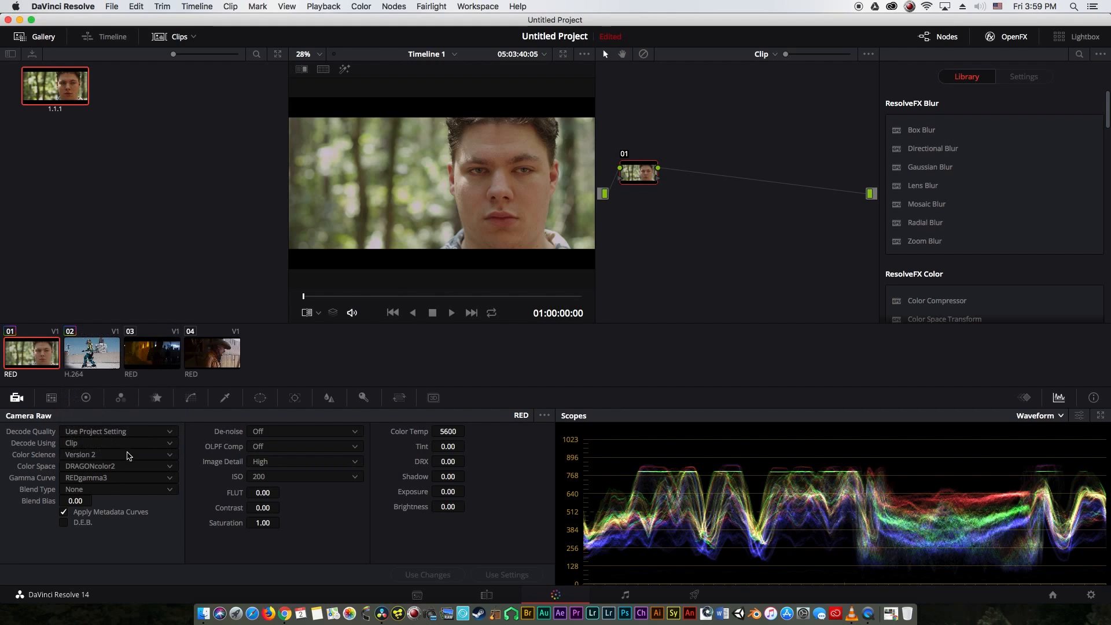
left_click(118, 477)
left_click(87, 351)
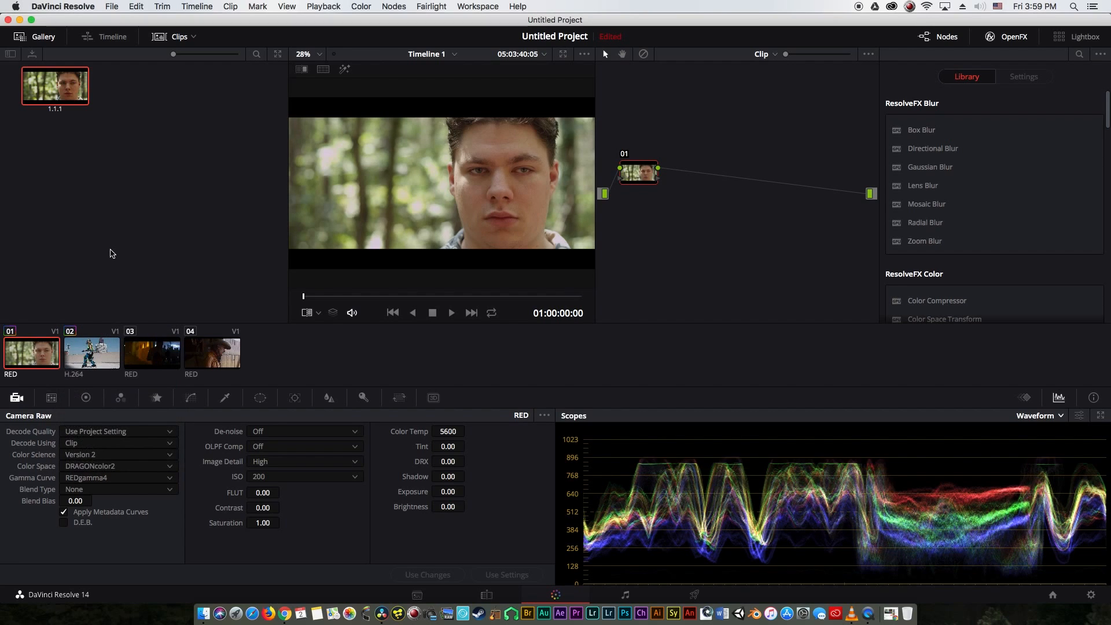
Set the portrait clip's color science to Version 3, with a High output tone map and Soft highlight roll-off.
left_click(88, 454)
left_click(78, 497)
left_click(289, 465)
left_click(277, 504)
left_click(293, 477)
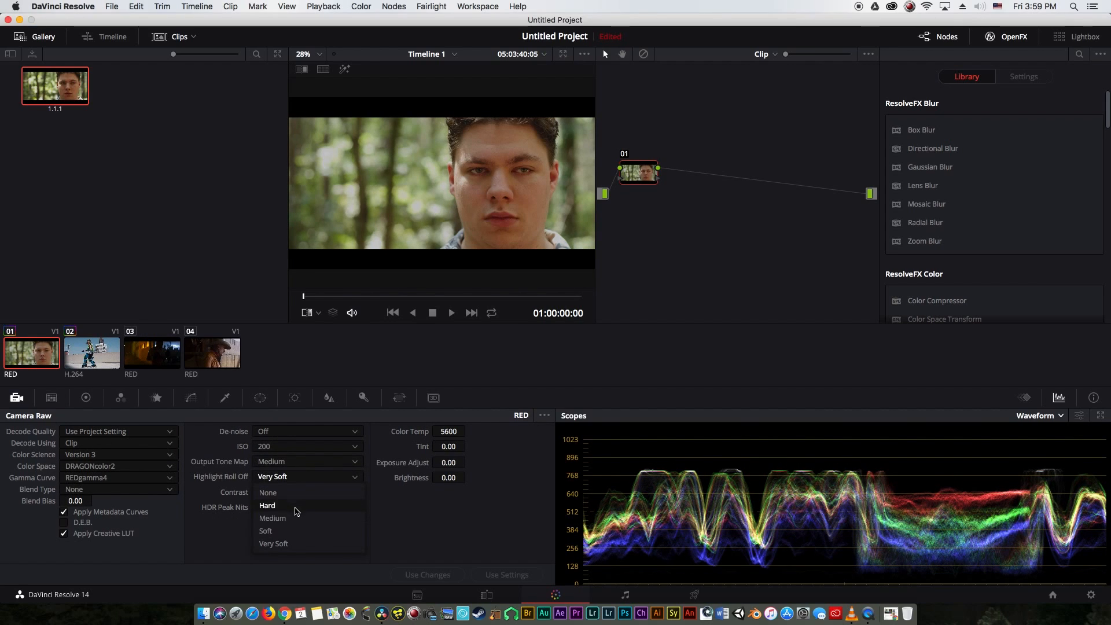
left_click(293, 518)
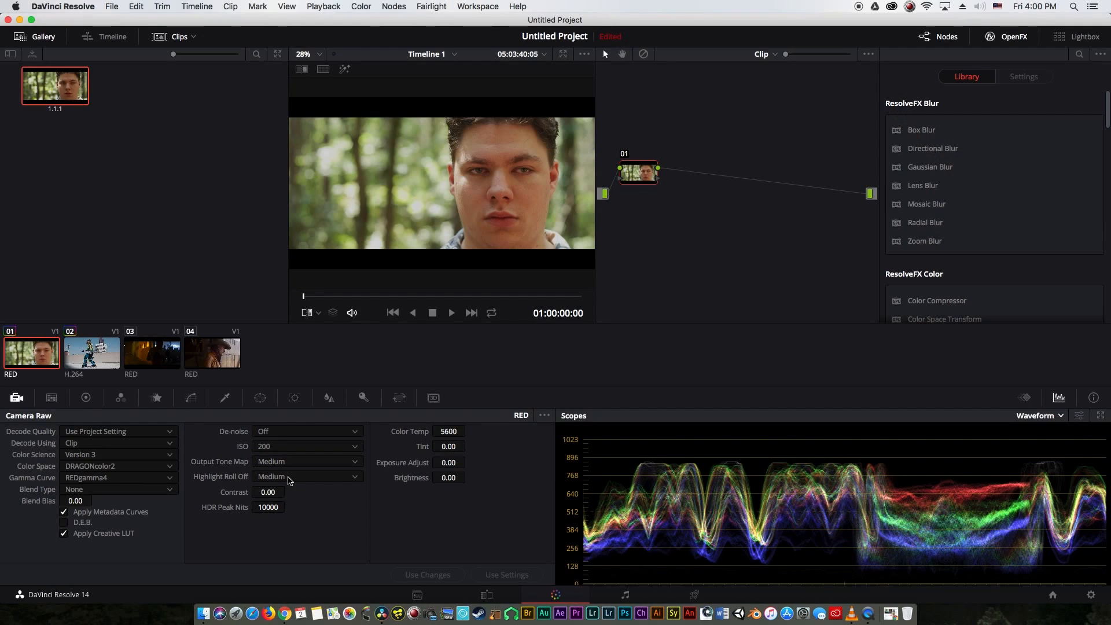
left_click(291, 476)
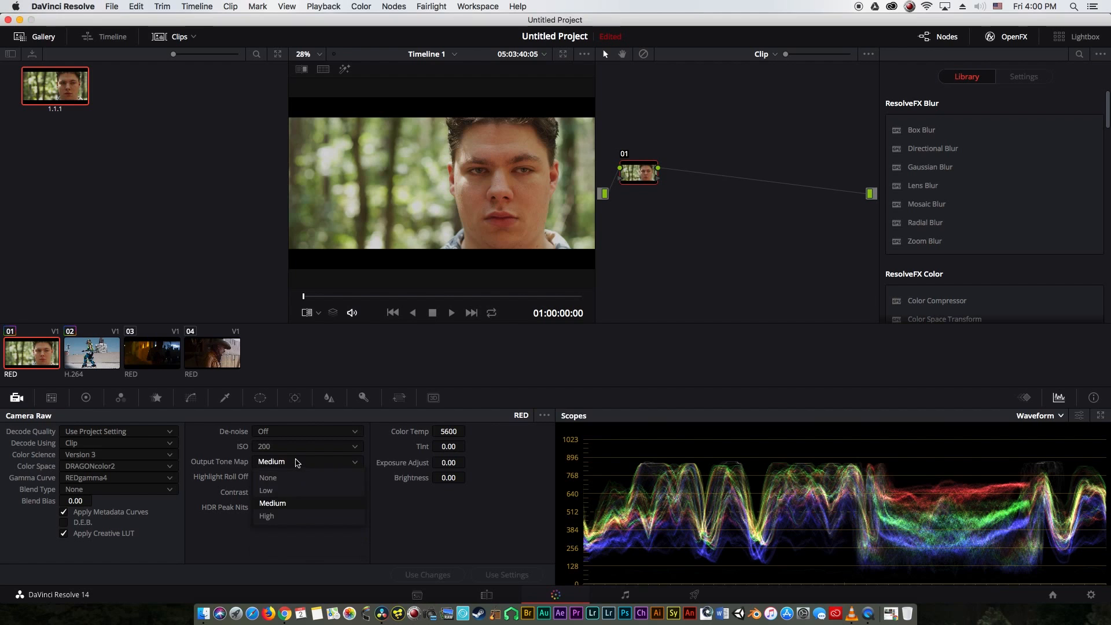
left_click(288, 531)
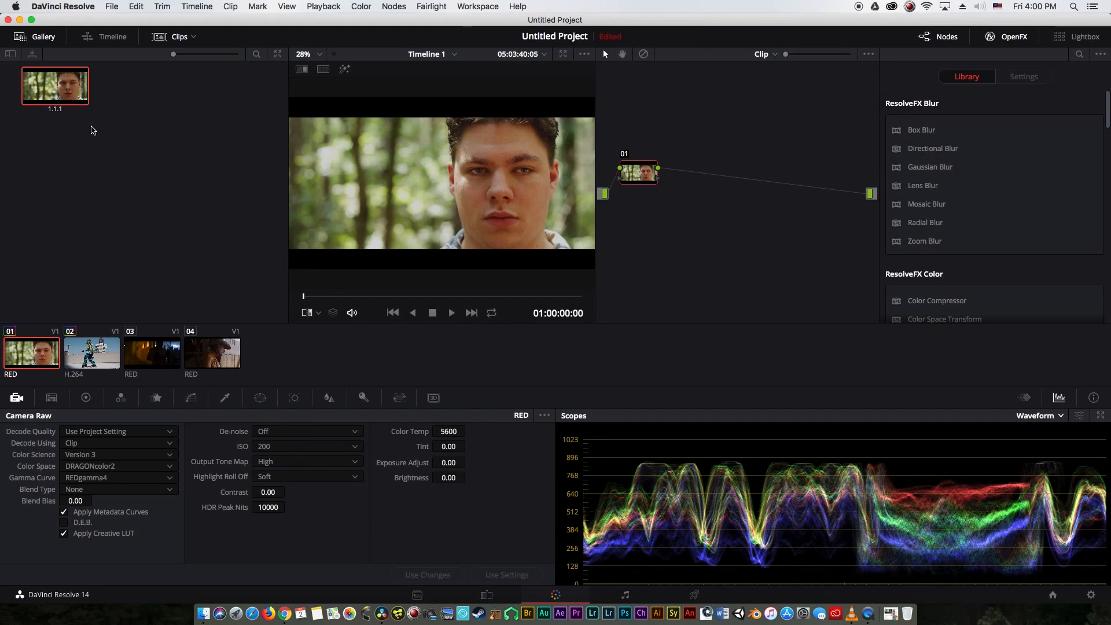
Compare the portrait's new decode with the grabbed still using the image wipe, and examine it full screen.
key("super+w")
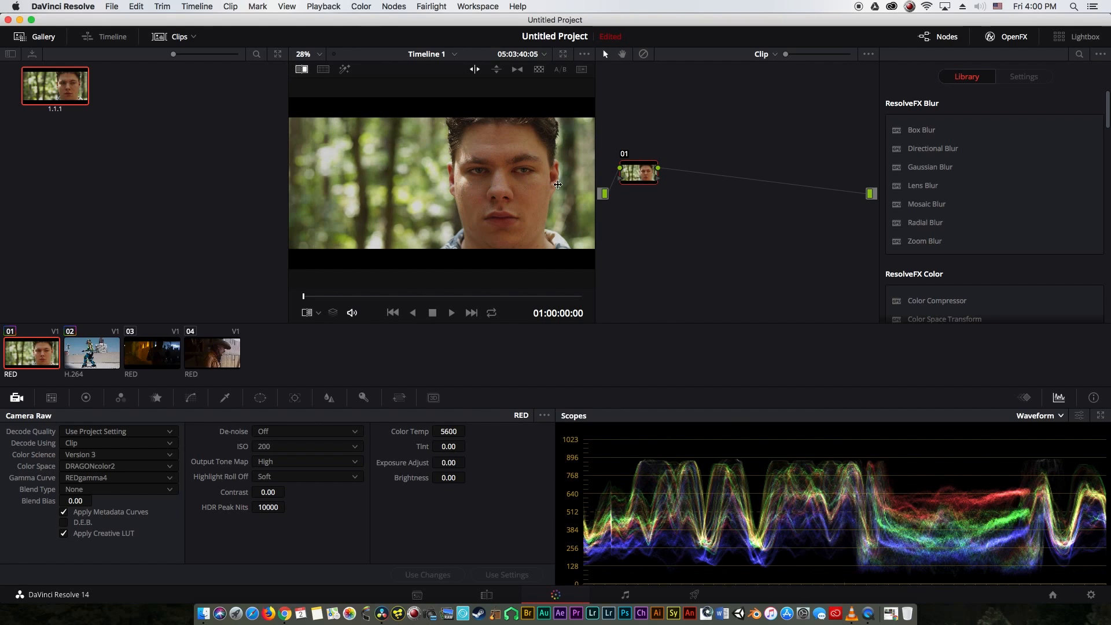
left_click_drag(489, 190, 211, 116)
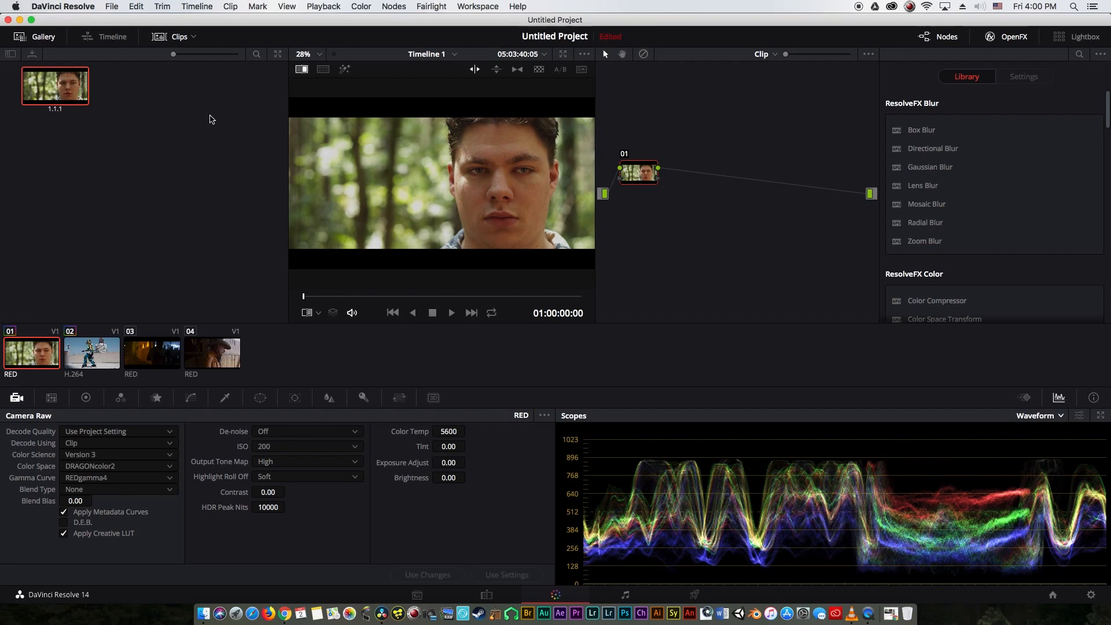
left_click(300, 71)
key("super+f")
key("super+s")
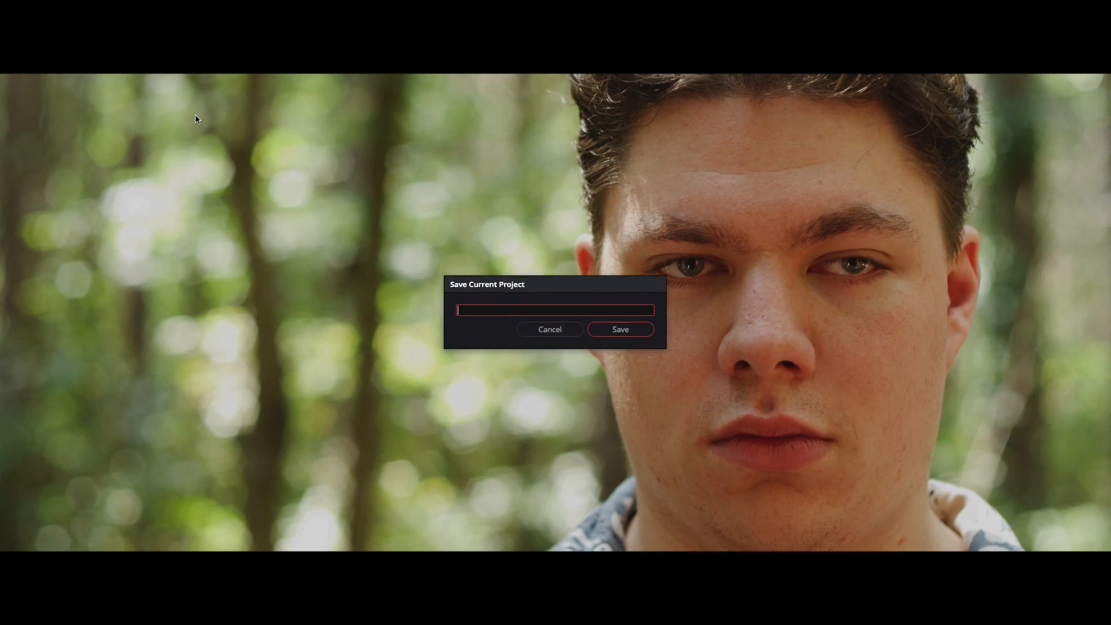
left_click(566, 329)
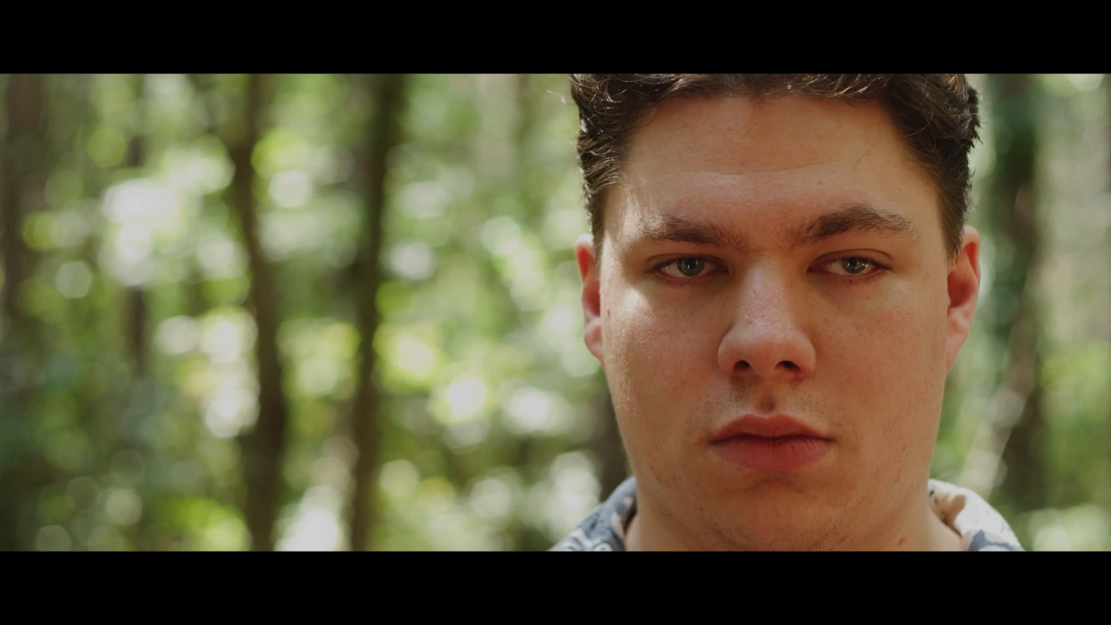
key("super+f")
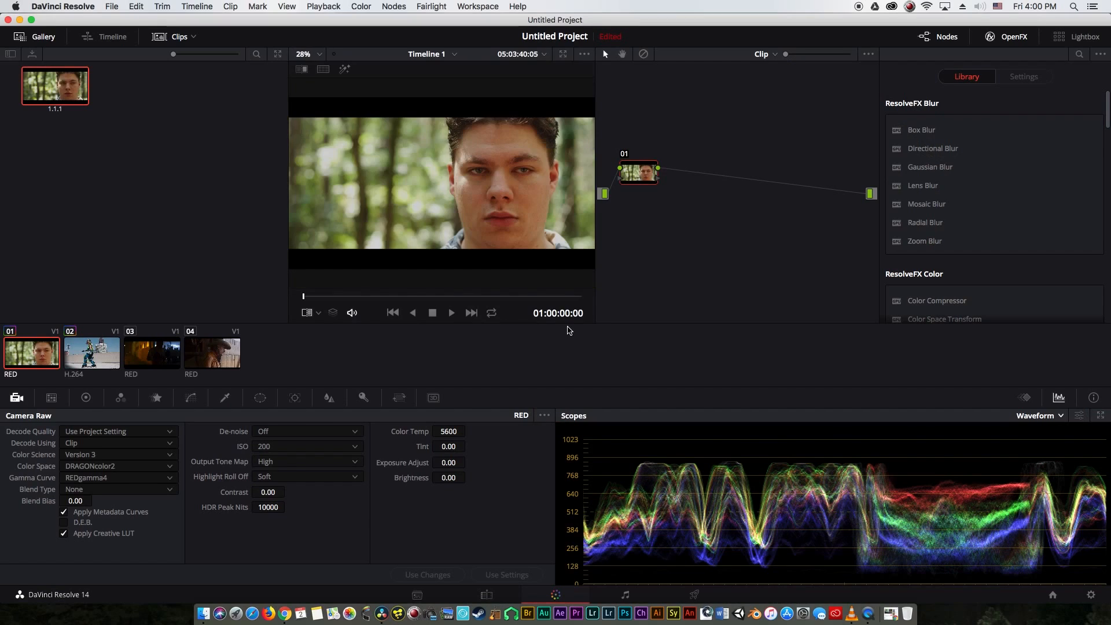
Delete the correction node from clip 04, the cowboy shot, and set its color science to Version 3.
left_click(210, 346)
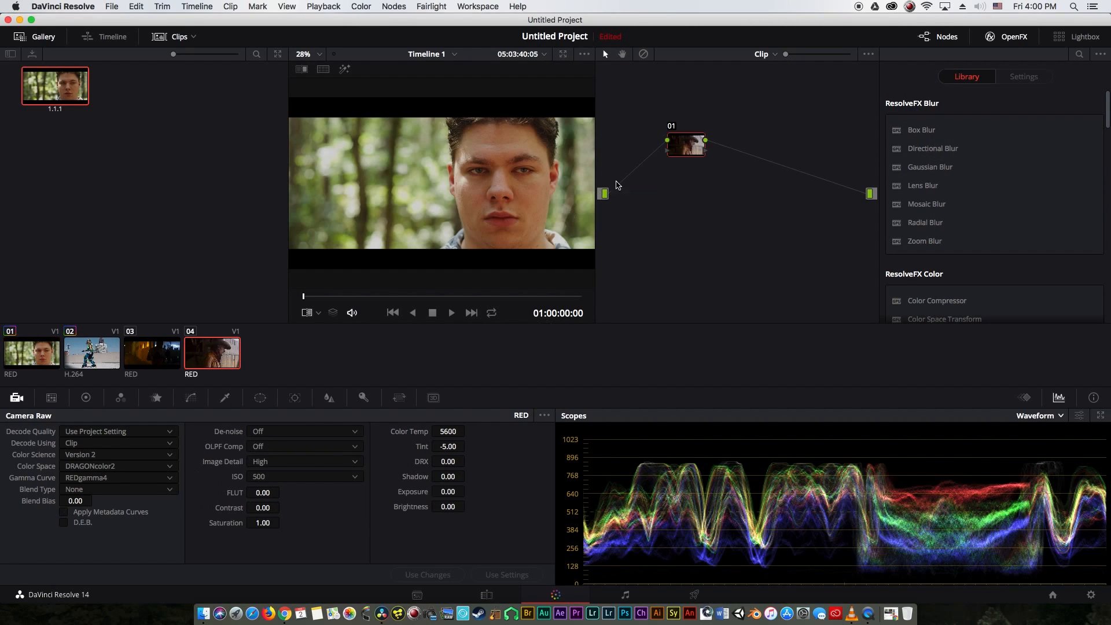
key("Delete")
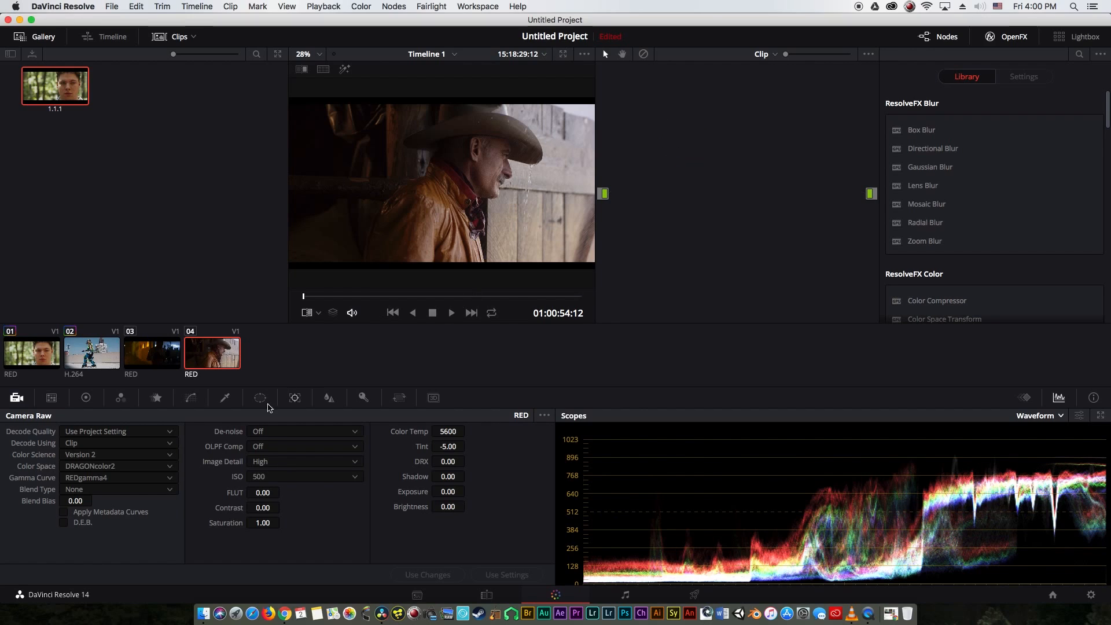
left_click(139, 454)
left_click(115, 495)
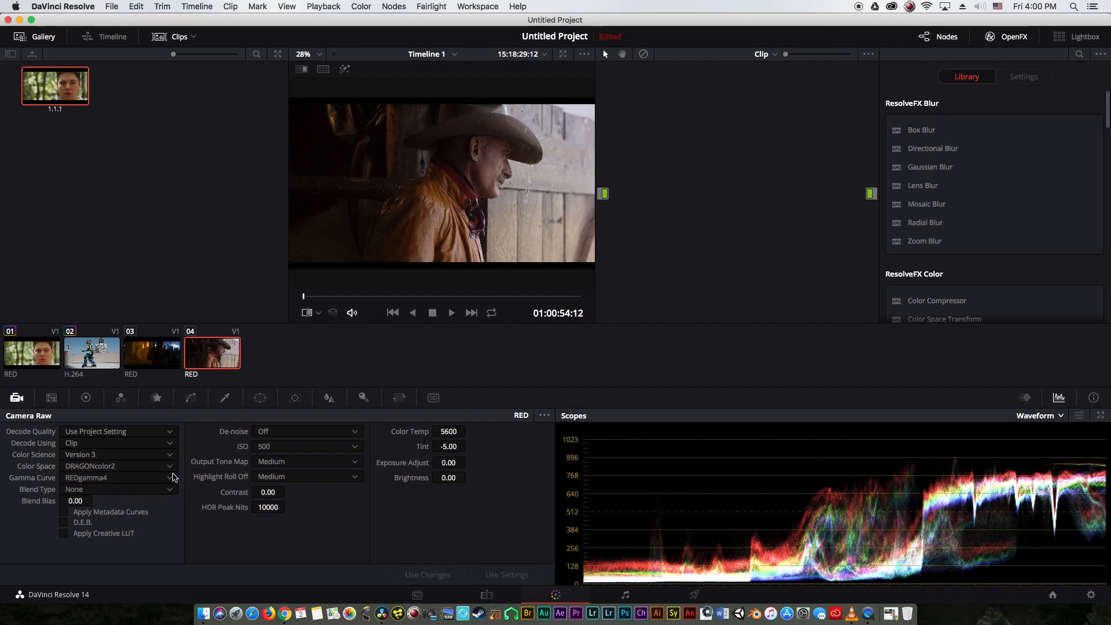
left_click(163, 469)
left_click(163, 470)
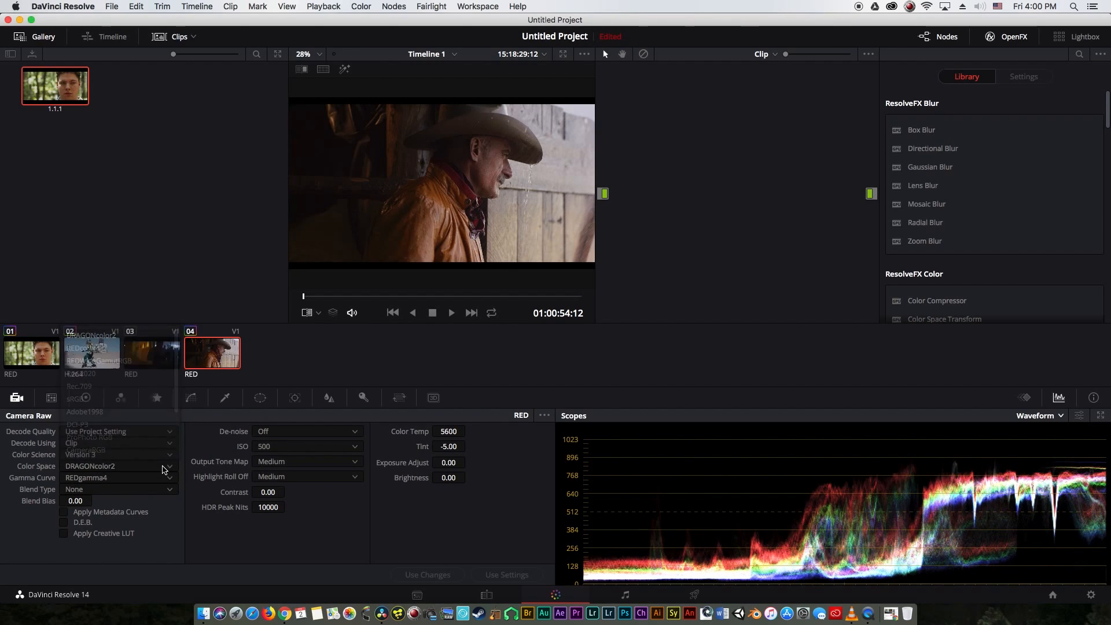
left_click(163, 470)
left_click(220, 489)
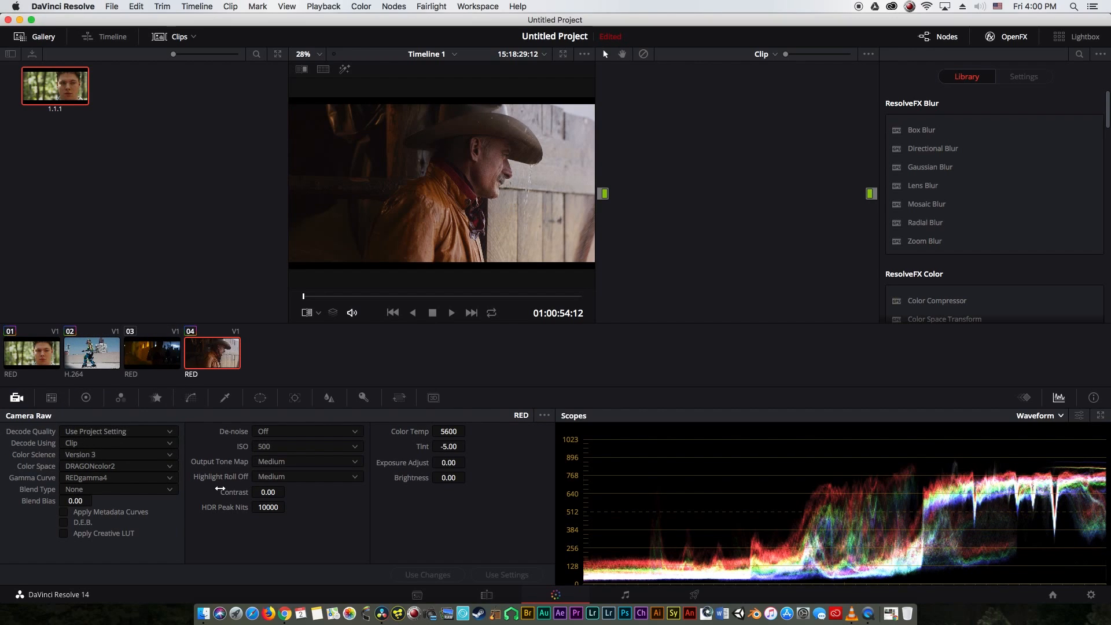
Set the cowboy clip's output tone map to High and highlight roll-off to Soft, and check it full screen.
left_click(279, 464)
left_click(281, 519)
left_click(296, 480)
left_click(288, 530)
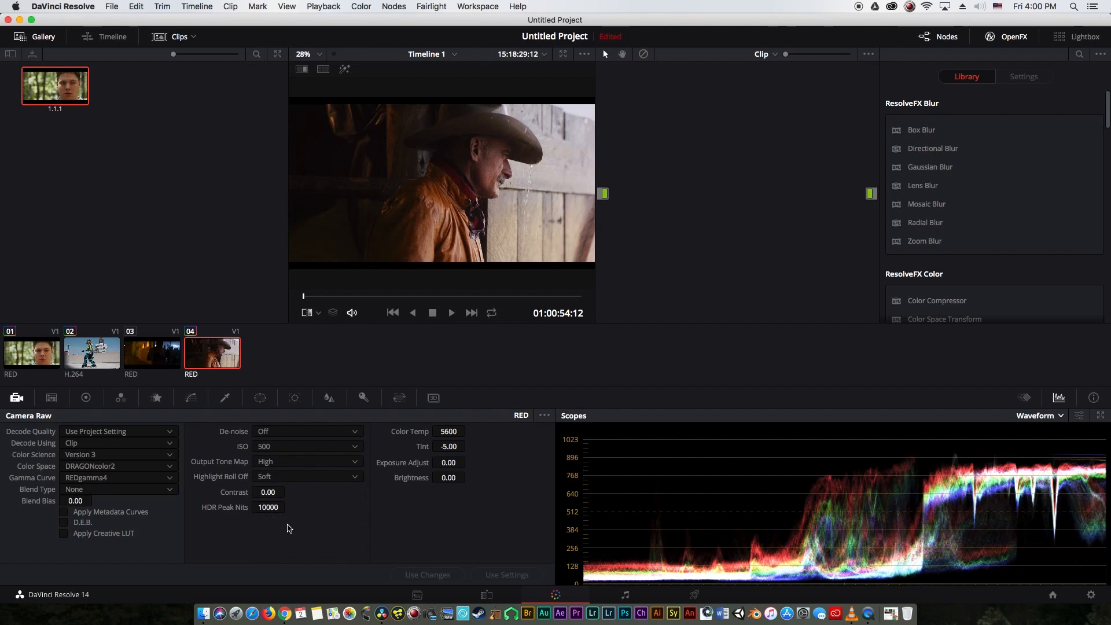
key("super+f")
key("super+f")
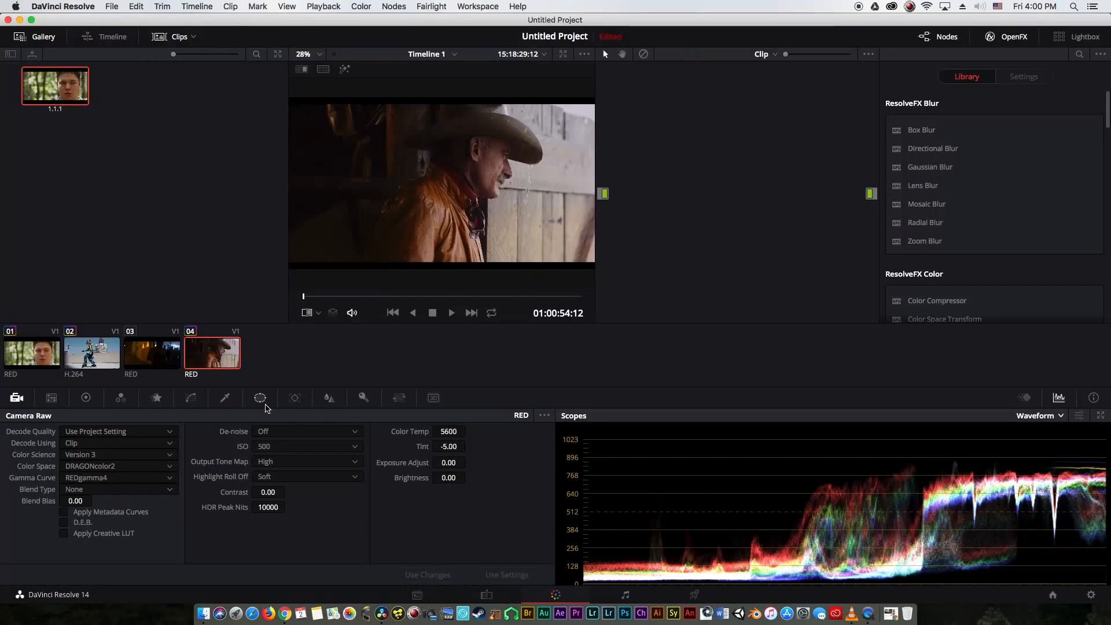
Decode clip 03, the night alley shot, using its Clip settings and set its color science to Version 3.
key("Up")
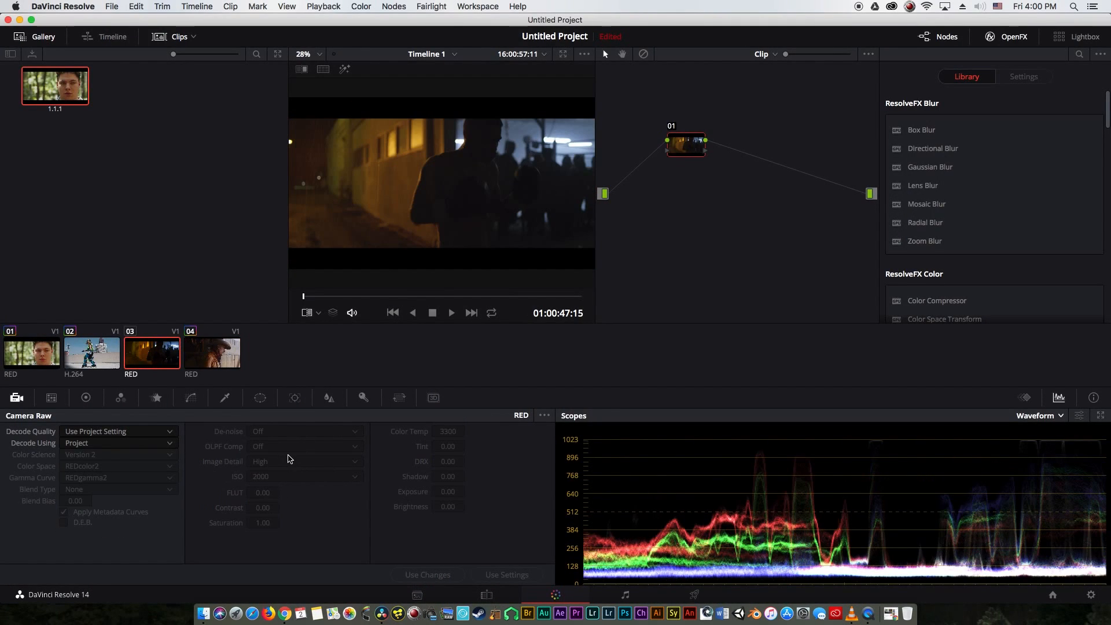
left_click(81, 445)
left_click(71, 496)
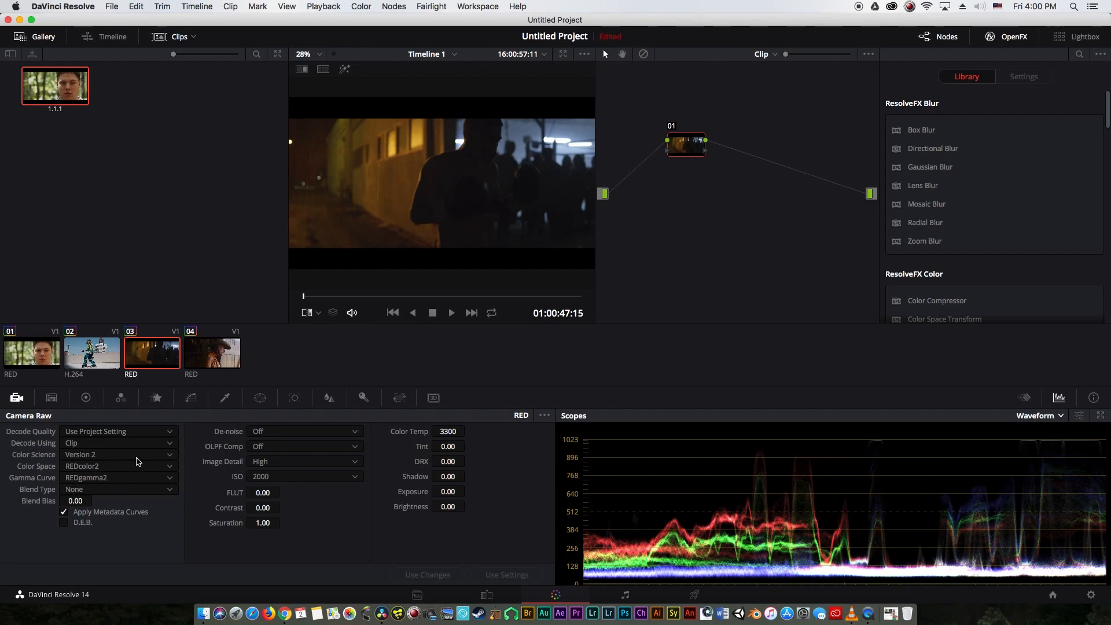
left_click(138, 463)
left_click(116, 455)
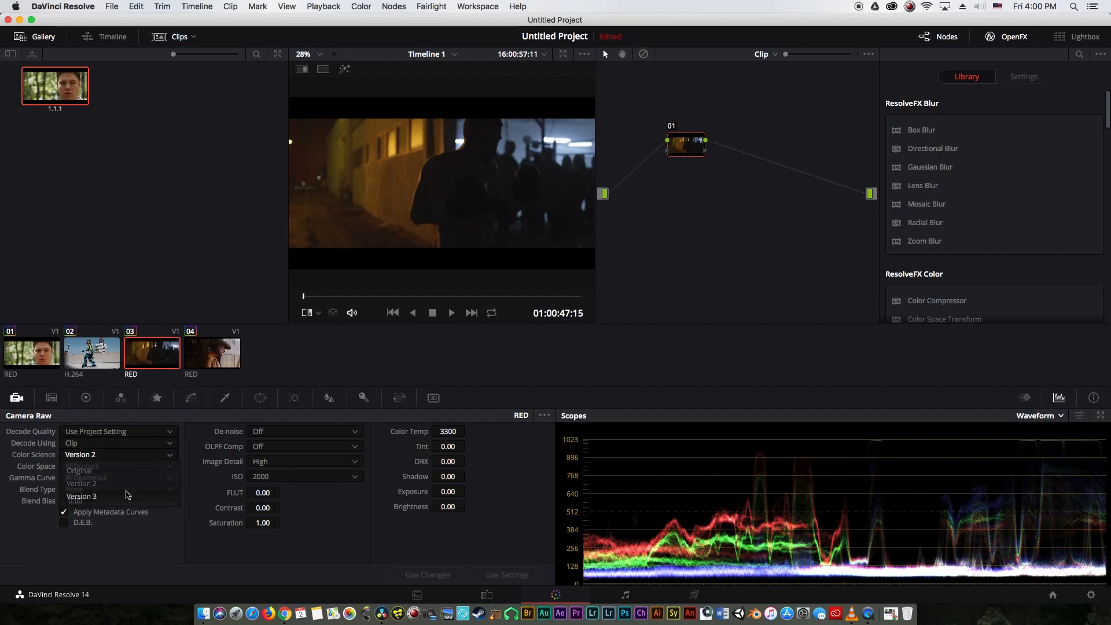
left_click(125, 496)
Set the night alley clip's output tone map to High and highlight roll-off to Soft, and check it full screen.
left_click(284, 466)
left_click(272, 515)
left_click(286, 476)
left_click(293, 530)
key("super+f")
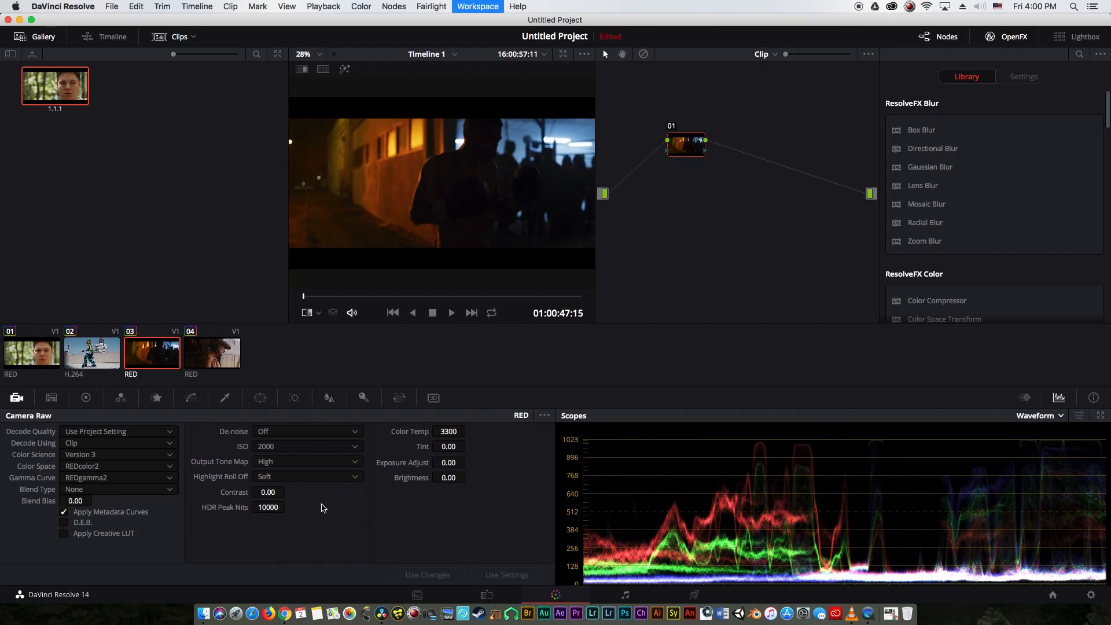
key("super+f")
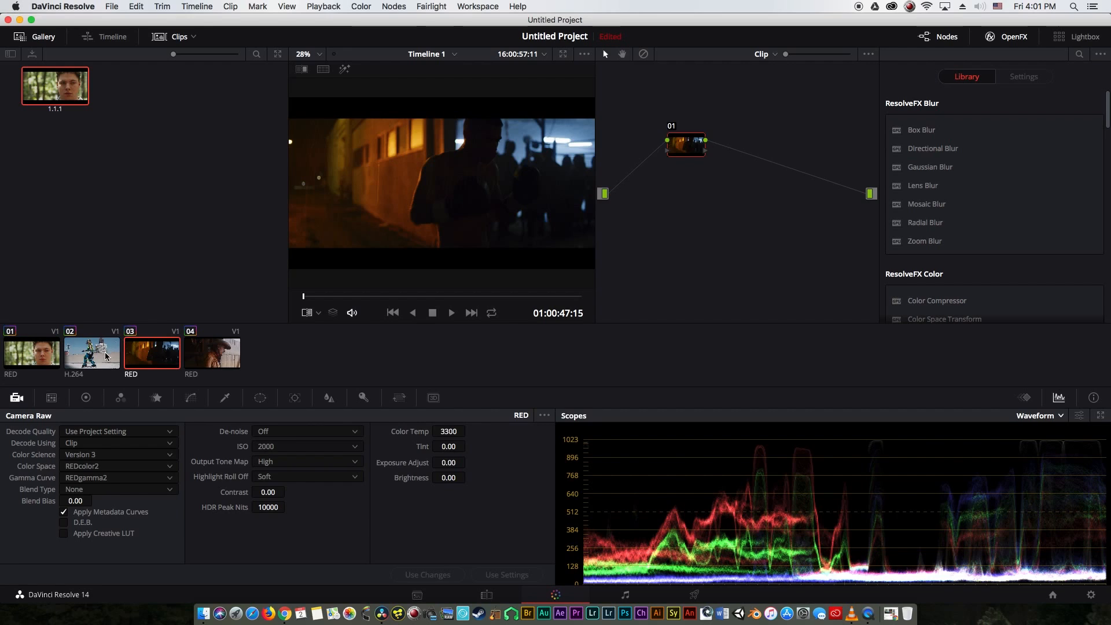
Go to the H.264 skater clip and change the project's color science to ACEScc, saving the settings.
key("Up")
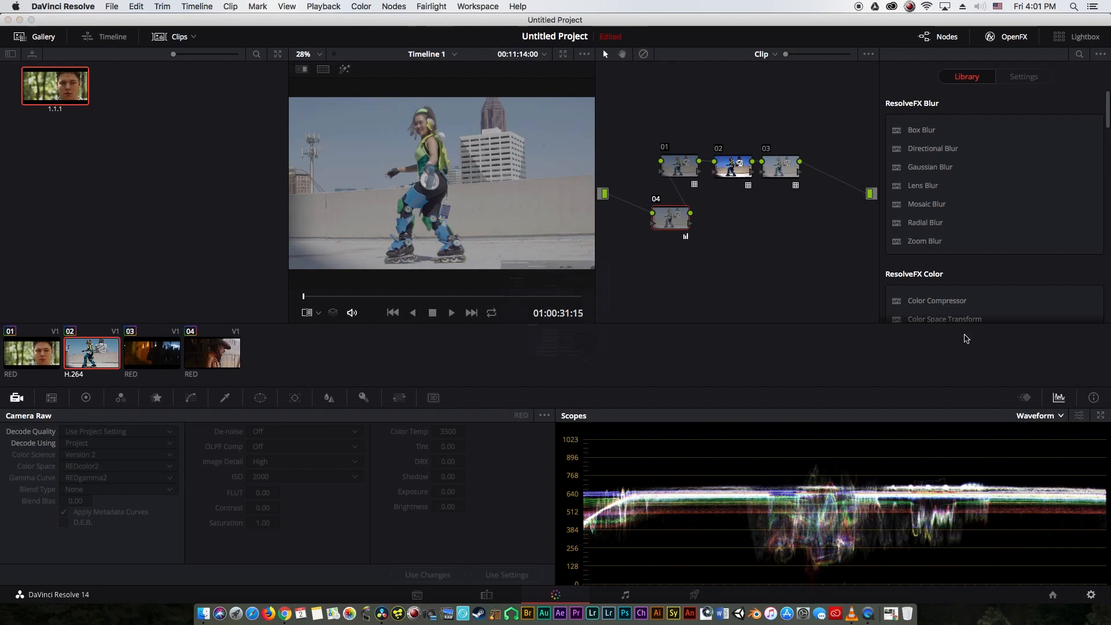
key("shift+9")
left_click(613, 127)
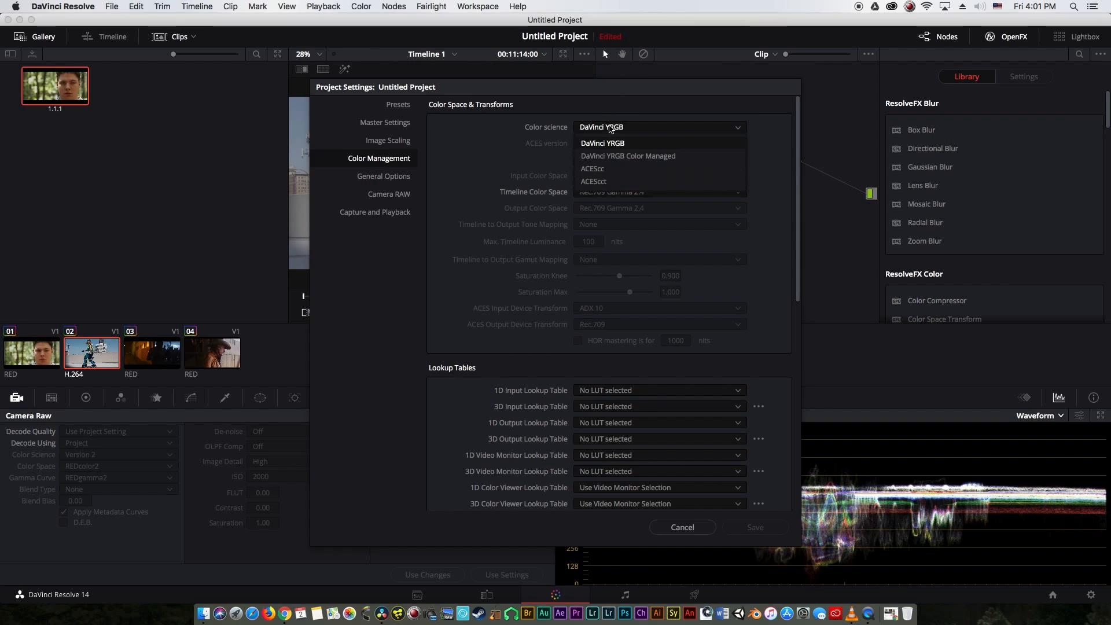
left_click(613, 172)
left_click(755, 527)
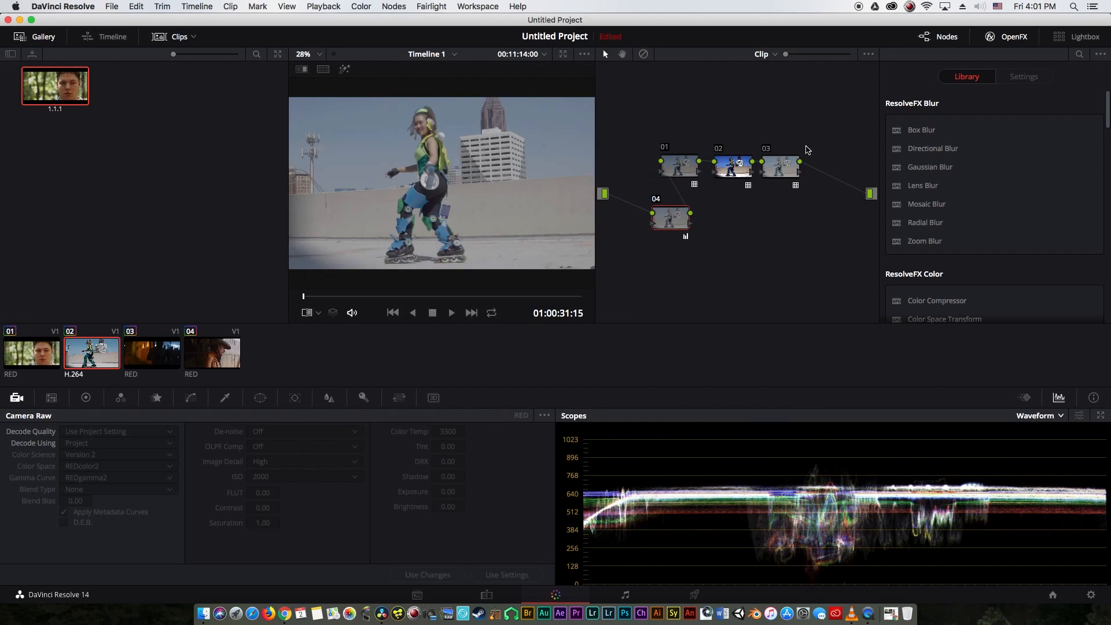
Review the three RED clips under the ACES color science, checking the night alley, cowboy and portrait shots.
left_click(149, 364)
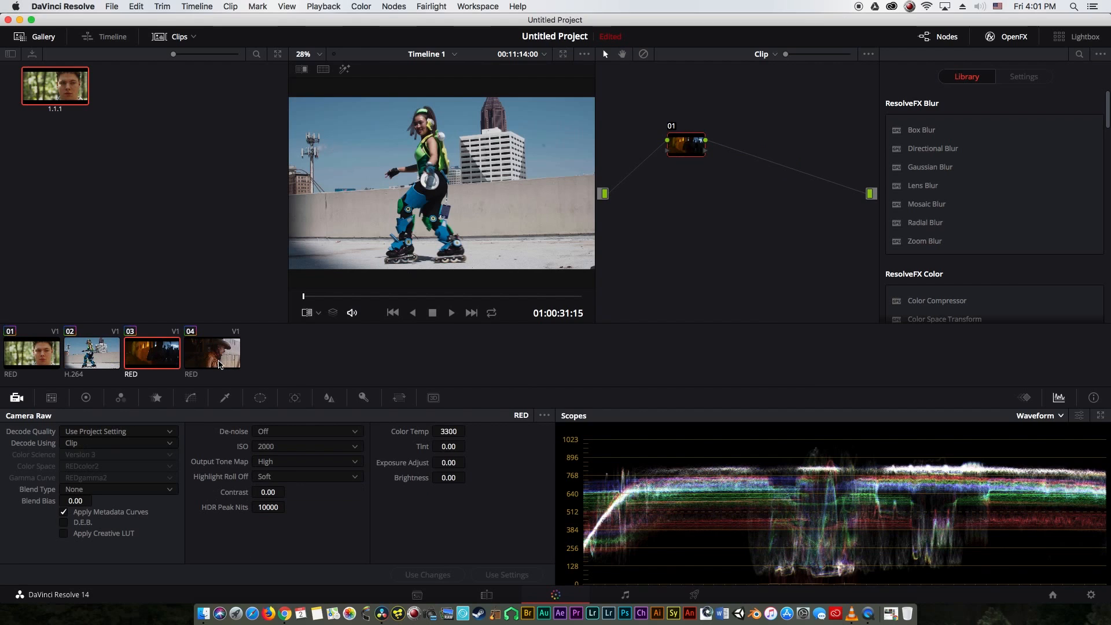
left_click(194, 366)
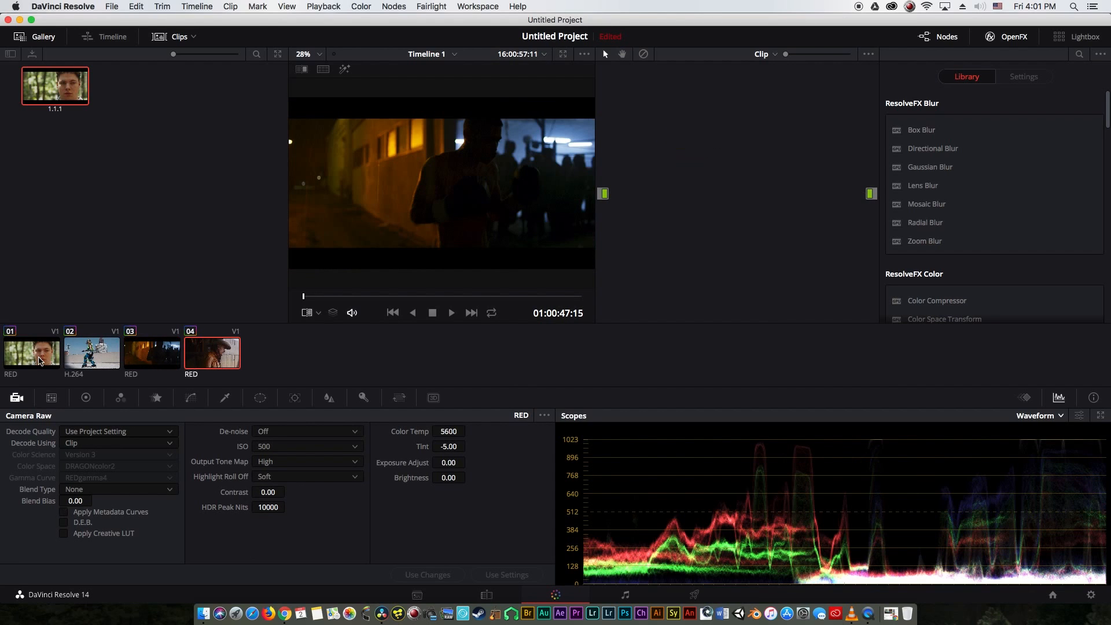
left_click(41, 361)
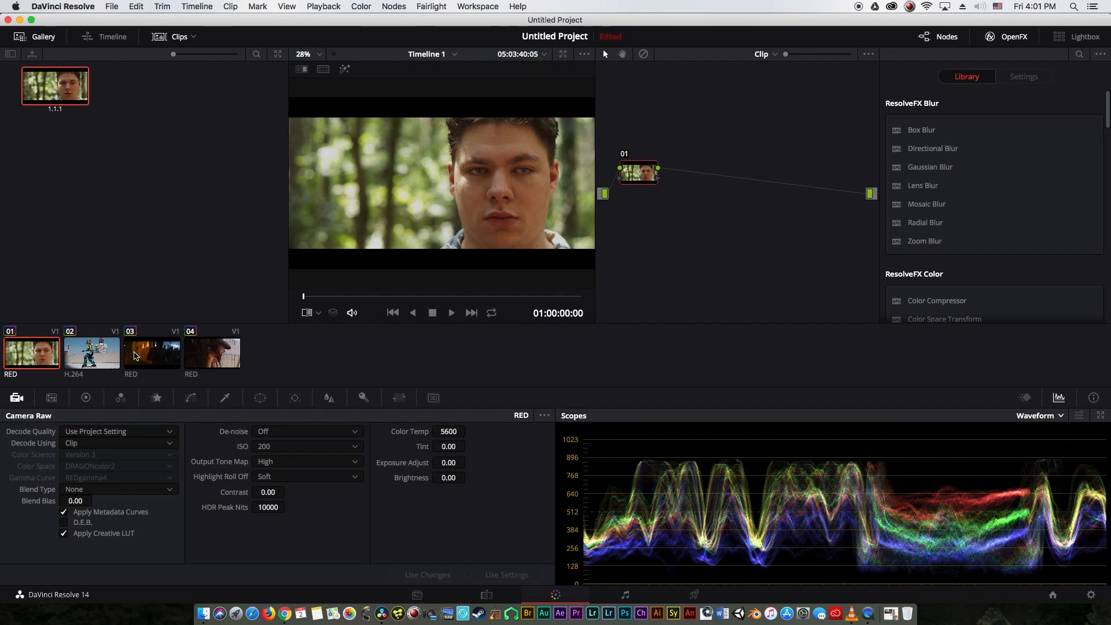
Add a serial node at the end of the skater clip's node chain and place it below node 03.
left_click(110, 359)
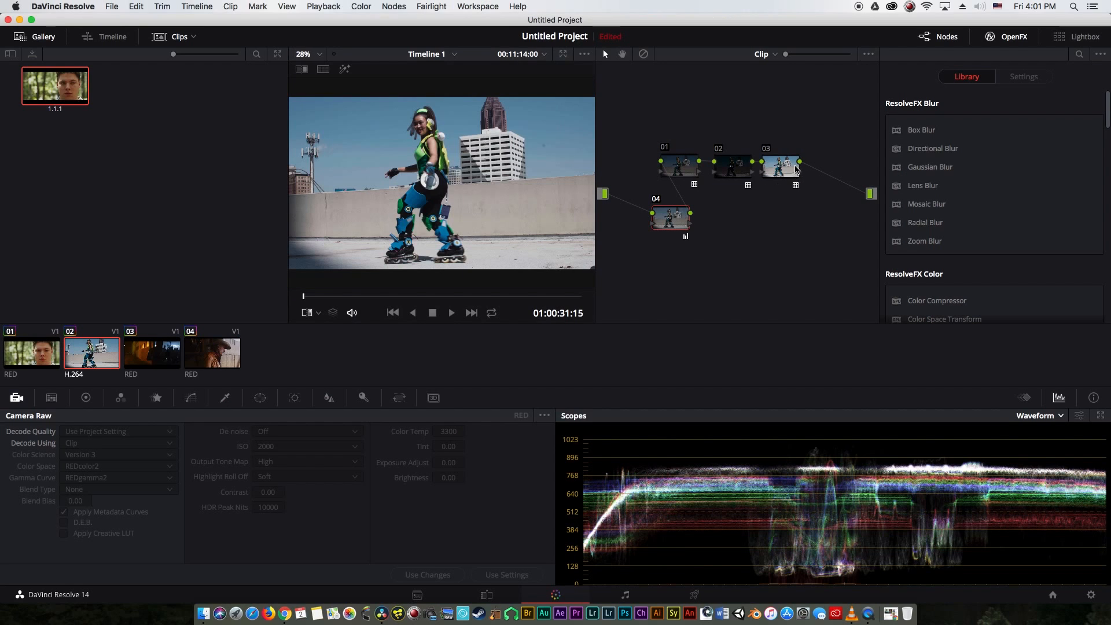
key("alt+s")
left_click_drag(824, 175, 801, 236)
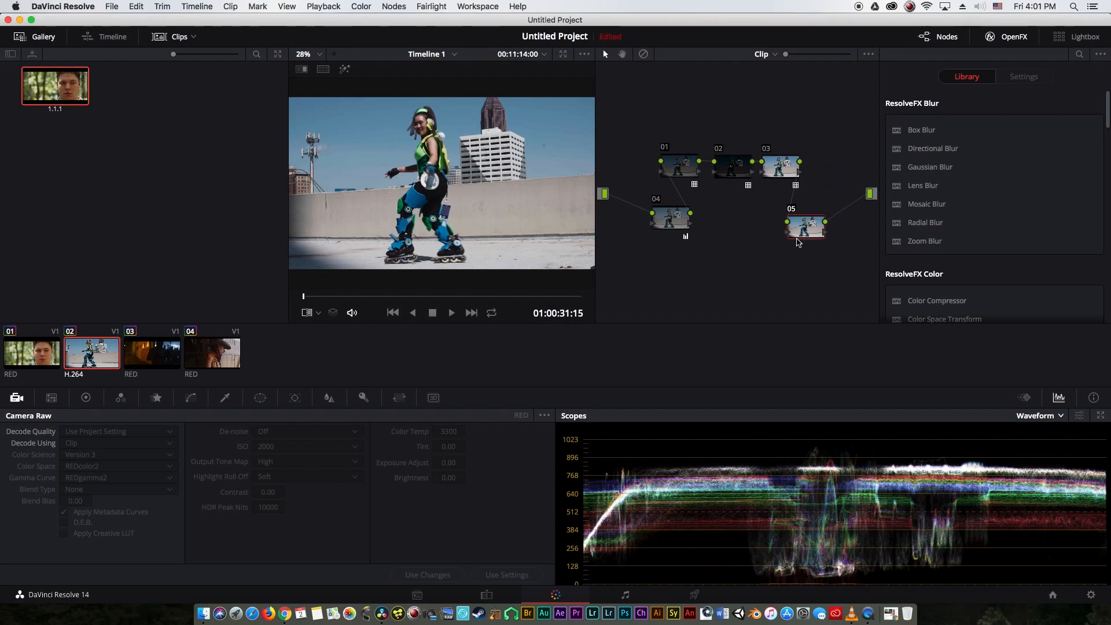
Try pushing the new node's Lift color balance toward cyan, and reset the Lift wheel.
left_click(85, 398)
left_click_drag(67, 482, 160, 486)
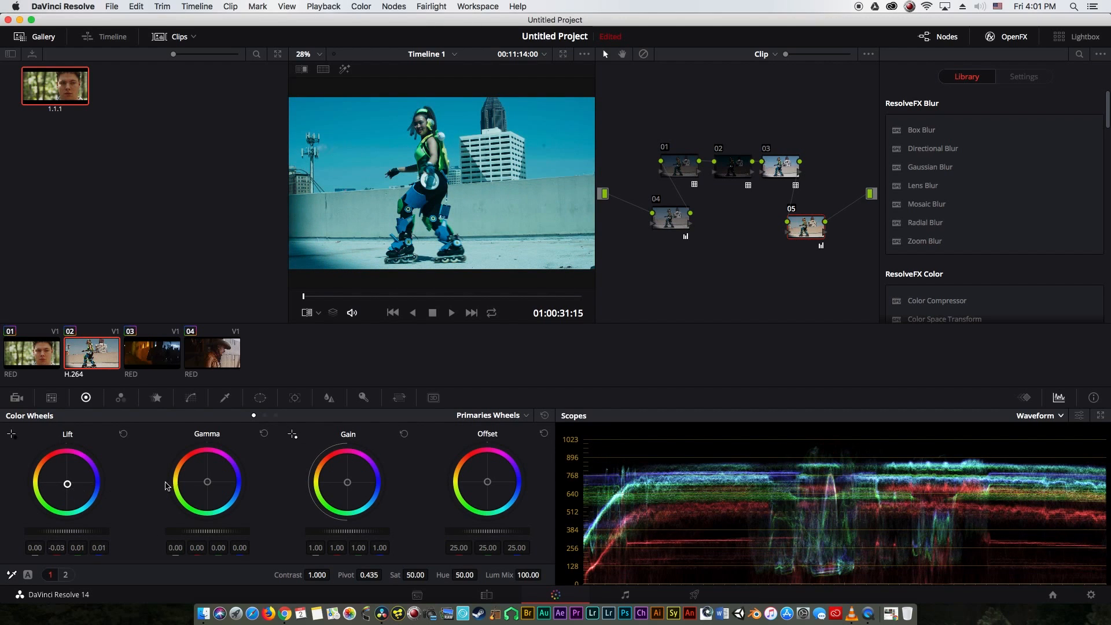
left_click(123, 434)
Move node 05 farther below the node chain and select node 03.
left_click_drag(802, 229, 784, 260)
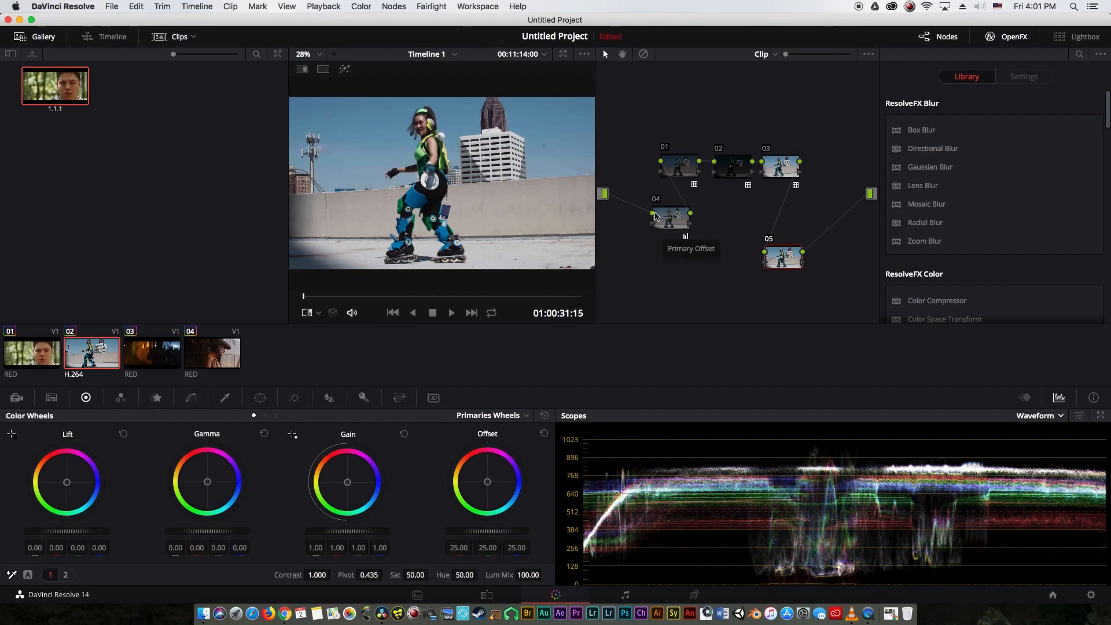
left_click(774, 161)
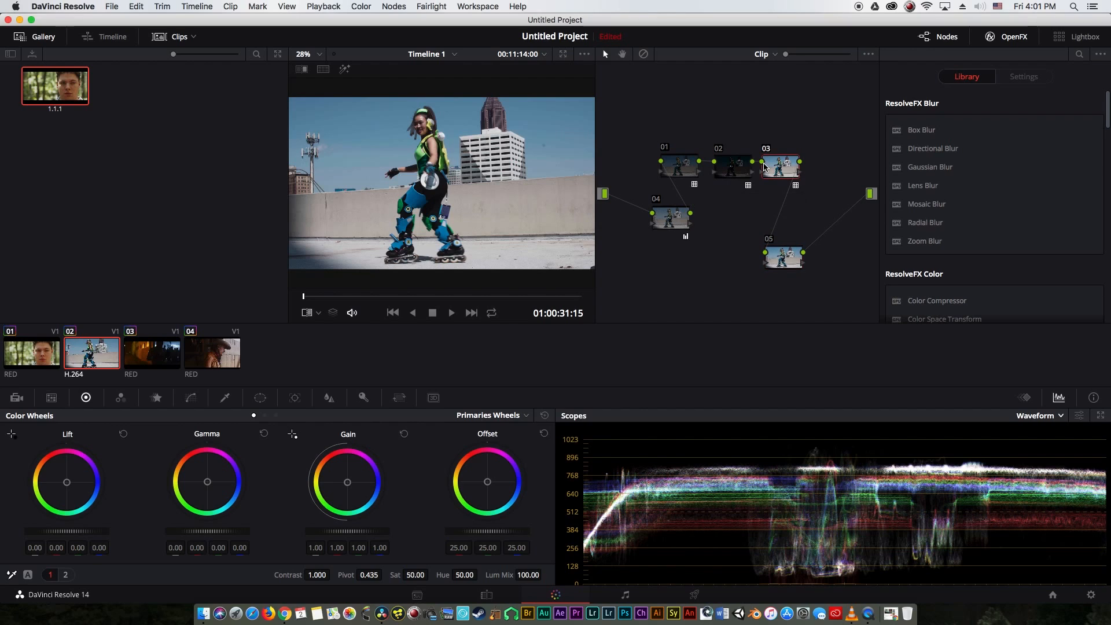
Inspect which 3D LUT is assigned to node 03 and the conversions offered in the VFX IO category.
right_click(775, 161)
mouse_move(810, 286)
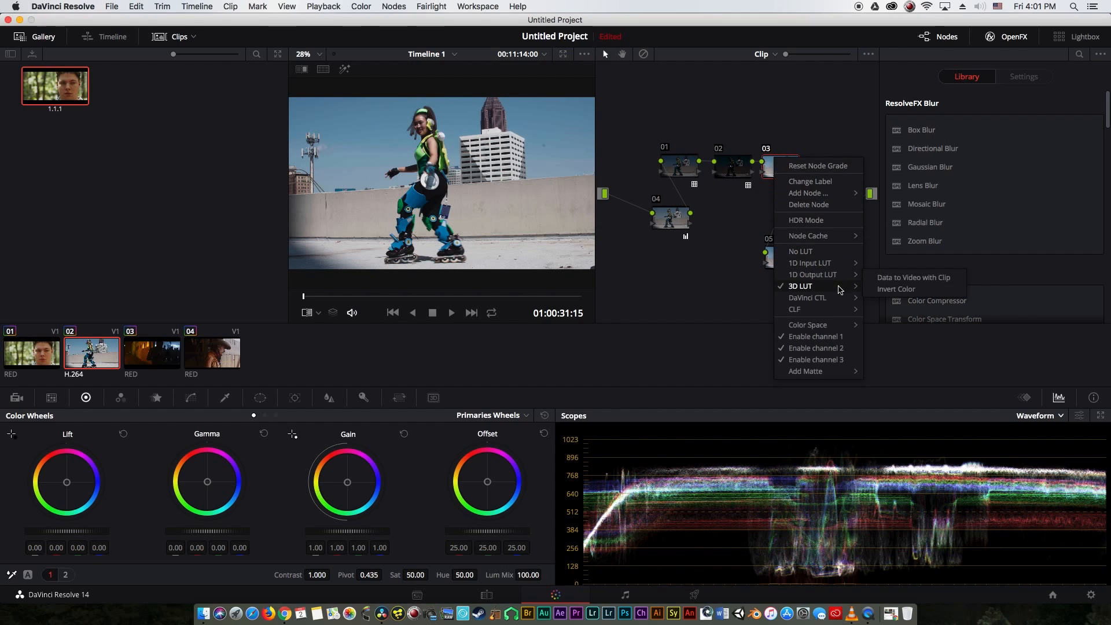
mouse_move(909, 456)
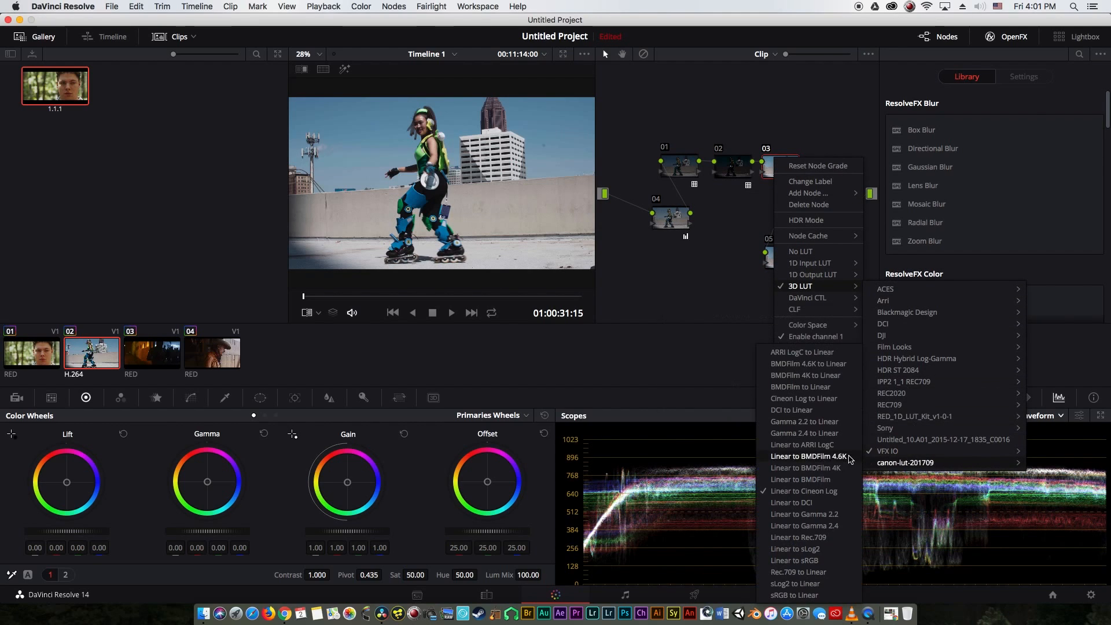
left_click(815, 112)
Nudge node 05 slightly away from the chain and look through its available 3D LUT categories without applying one.
left_click_drag(786, 265, 791, 269)
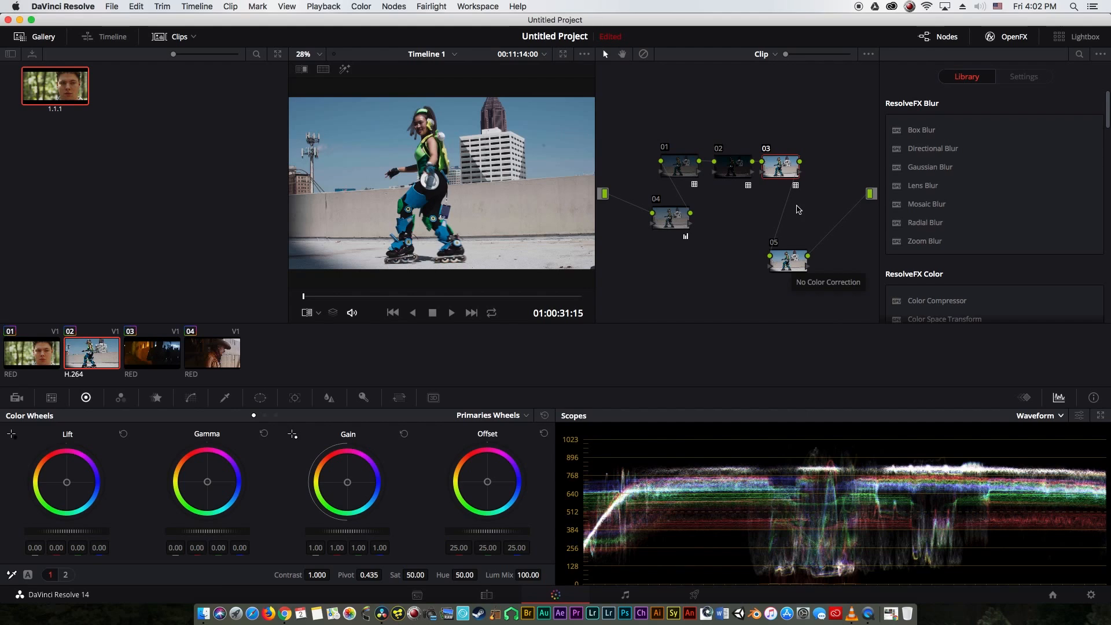
left_click_drag(794, 261, 796, 264)
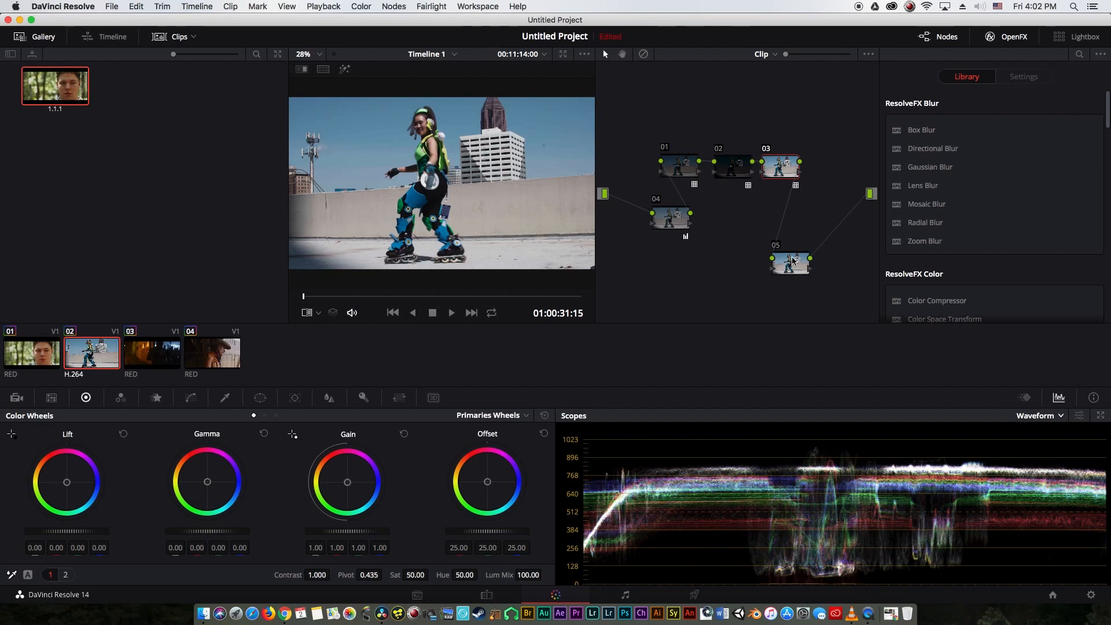
right_click(792, 257)
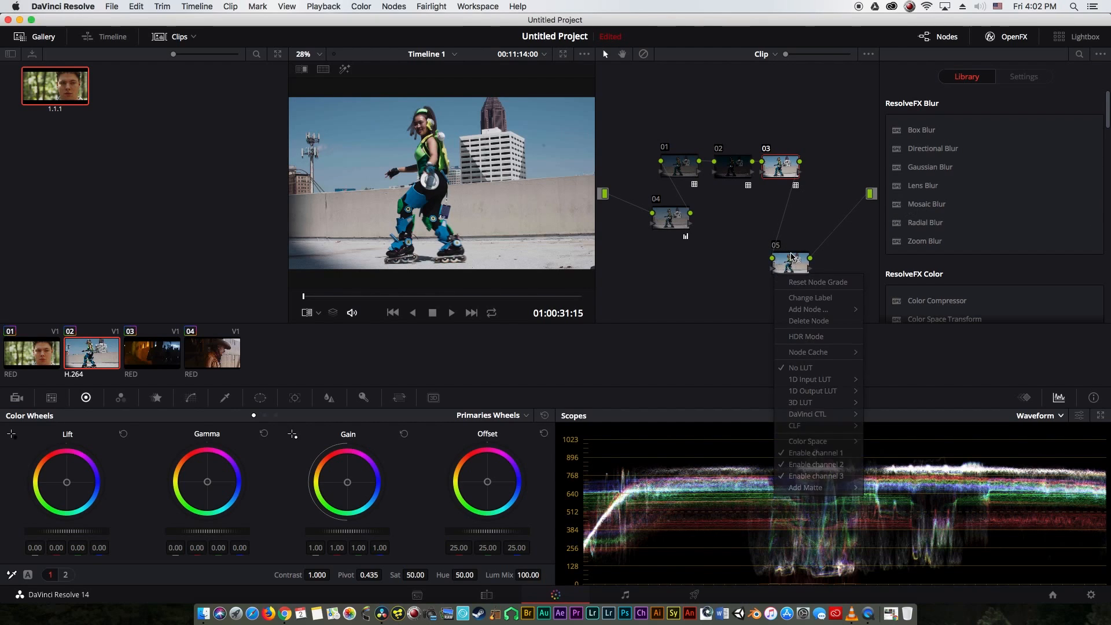
mouse_move(827, 382)
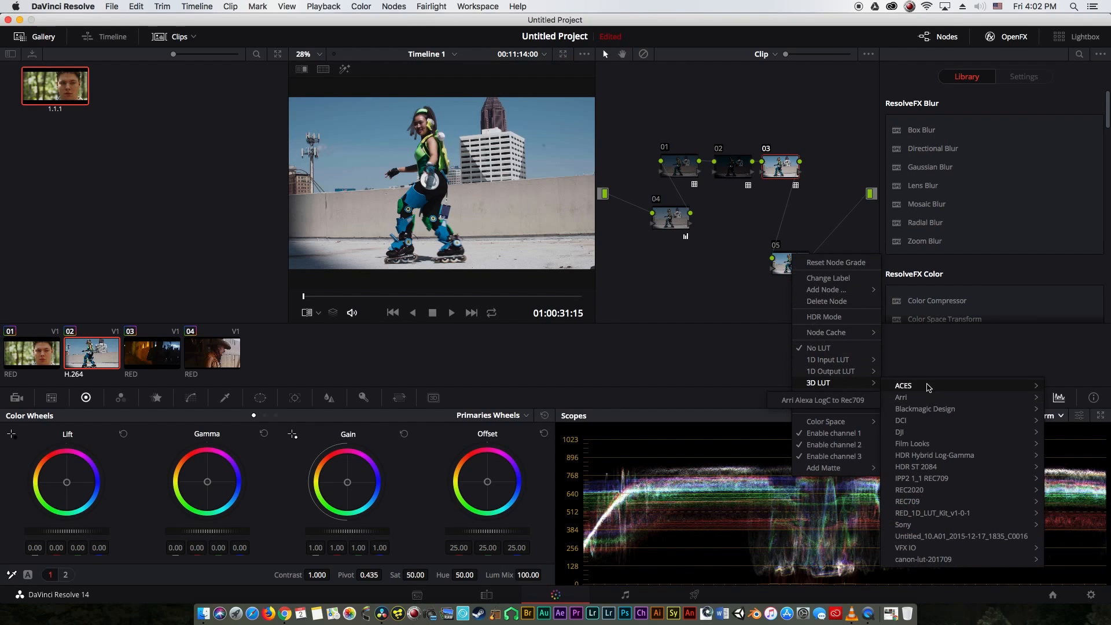
left_click(778, 282)
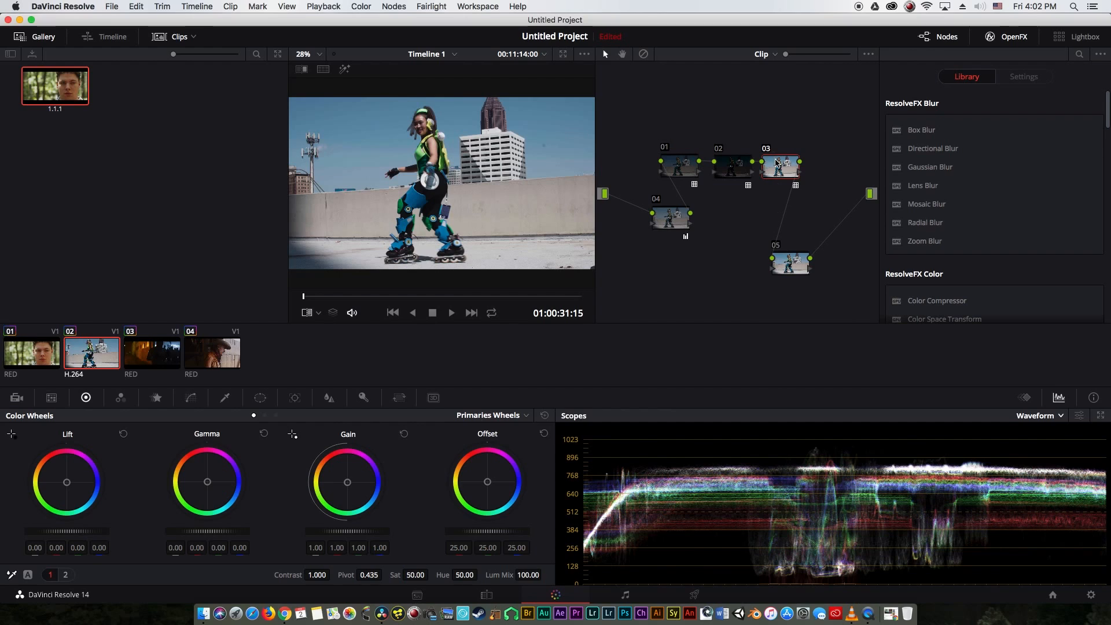
Find FilmConvert Pro 2.15 among the OpenFX effects and apply it to node 05.
scroll(949, 269, "down", 15)
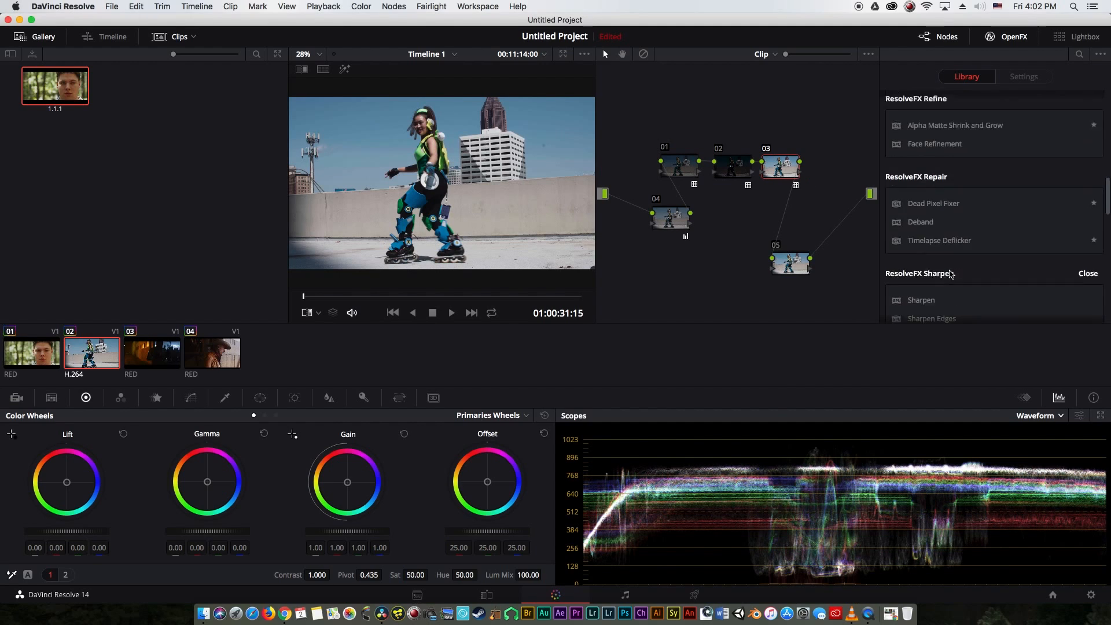
scroll(949, 269, "down", 5)
left_click_drag(940, 304, 792, 265)
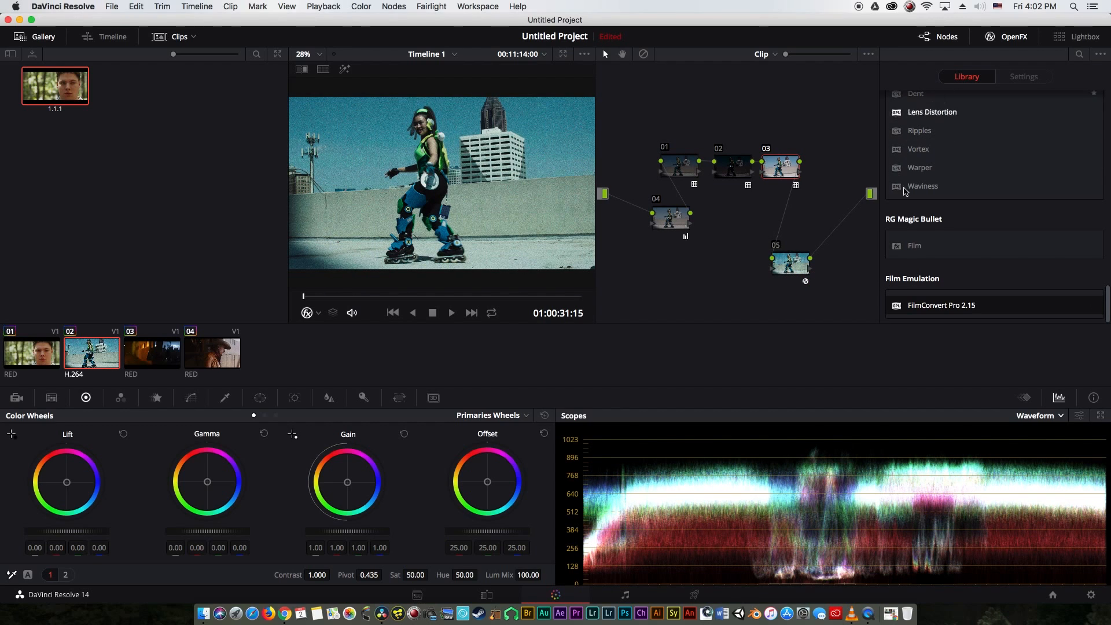
scroll(907, 227, "up", 5)
scroll(908, 228, "up", 3)
Set the project's color science to DaVinci YRGB and save the project settings.
left_click(1091, 595)
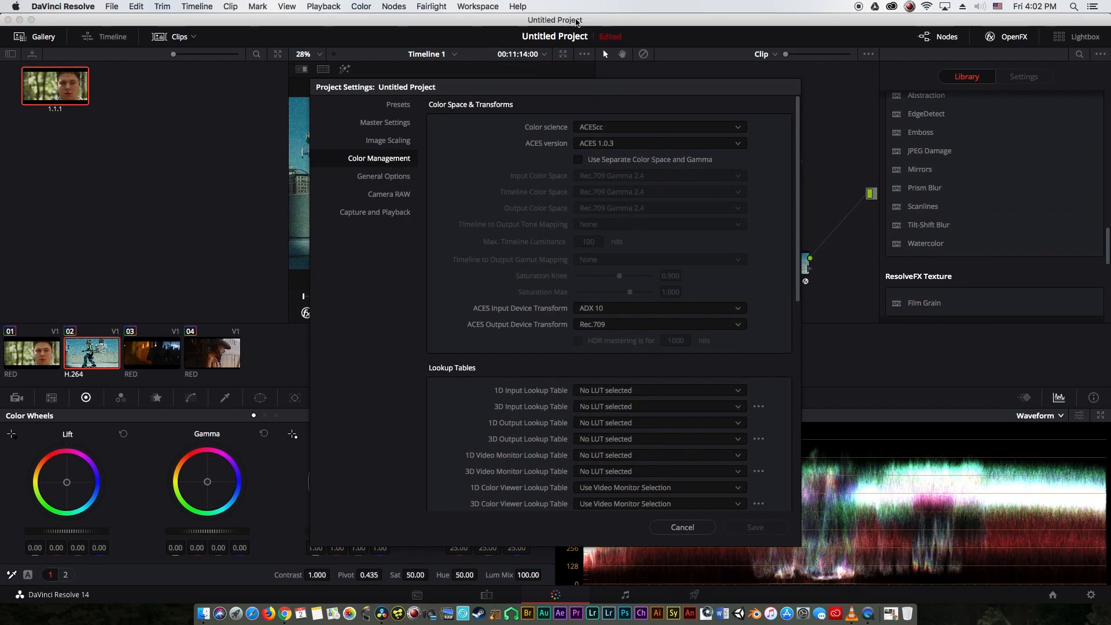
left_click(605, 127)
left_click(602, 128)
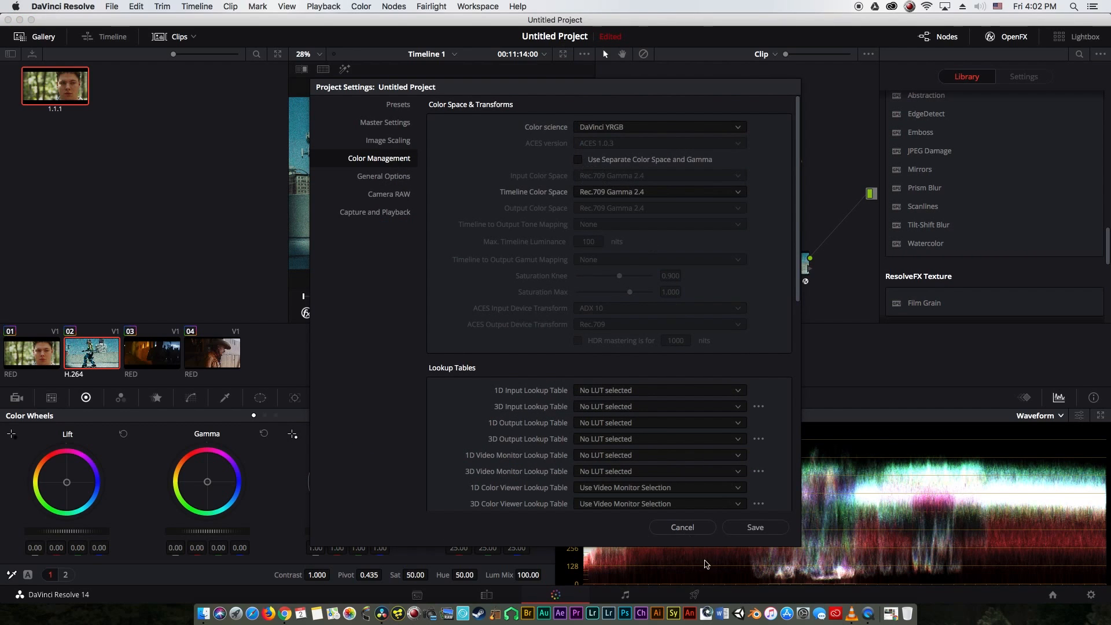
left_click(755, 527)
Set node 05's FilmConvert camera to Red, model Dragon, profile DragonColor2 - RedLogFilm, and check the image full screen.
left_click(790, 263)
left_click(1012, 239)
scroll(1035, 185, "up", 3)
left_click(1040, 156)
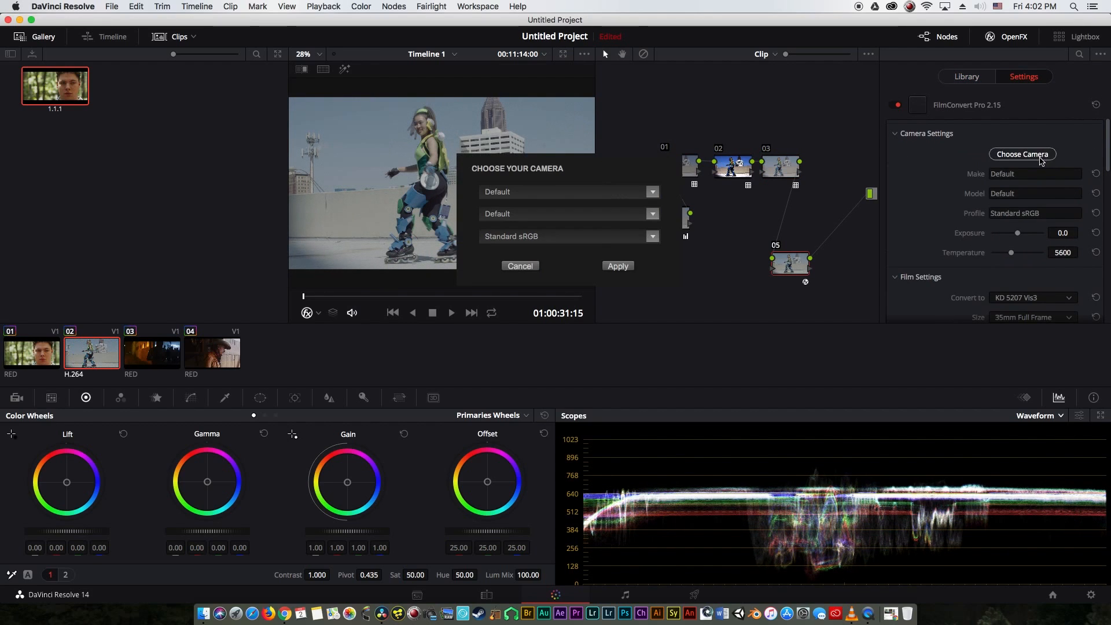
left_click(556, 192)
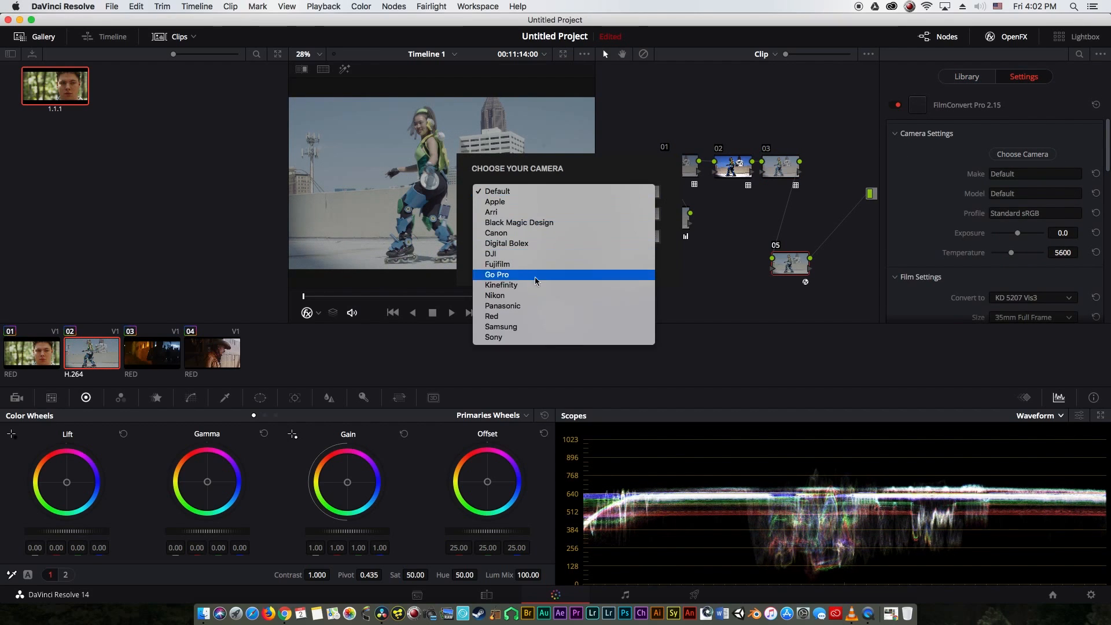
left_click(520, 317)
left_click(495, 214)
left_click(512, 241)
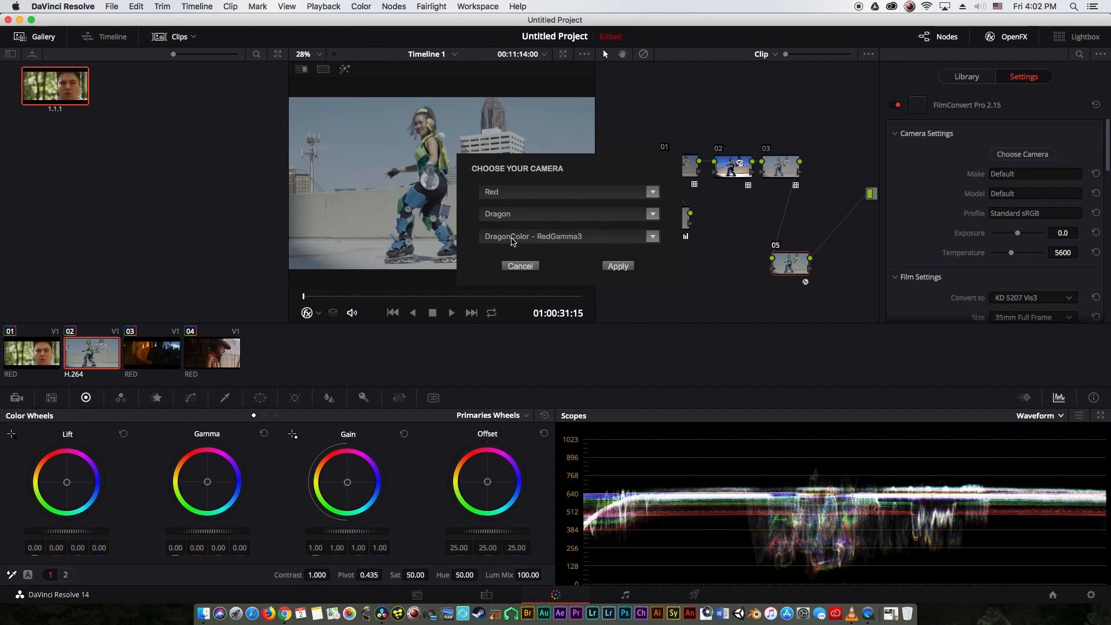
left_click(512, 241)
left_click(521, 322)
left_click(617, 266)
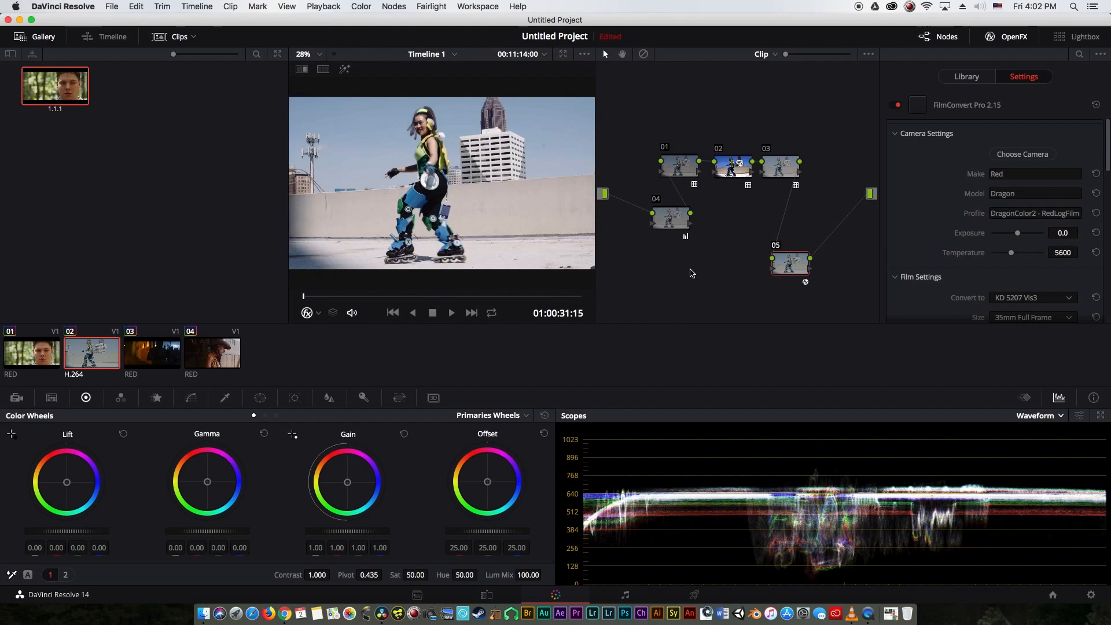
key("super+f")
key("Escape")
Set the FilmConvert color correction saturation to 130 on node 05.
scroll(1007, 243, "down", 5)
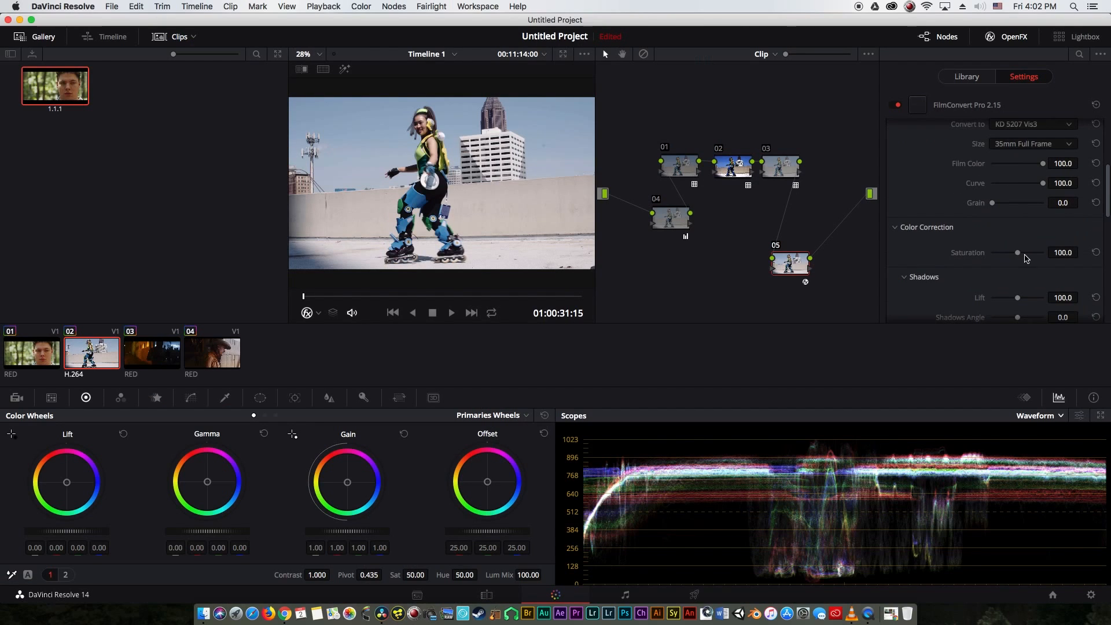
left_click_drag(1022, 254, 1025, 254)
left_click(1062, 252)
type("130")
key("Return")
Examine the FilmConvert grade on the skater shot in the full-screen viewer.
key("ctrl+d")
key("super+f")
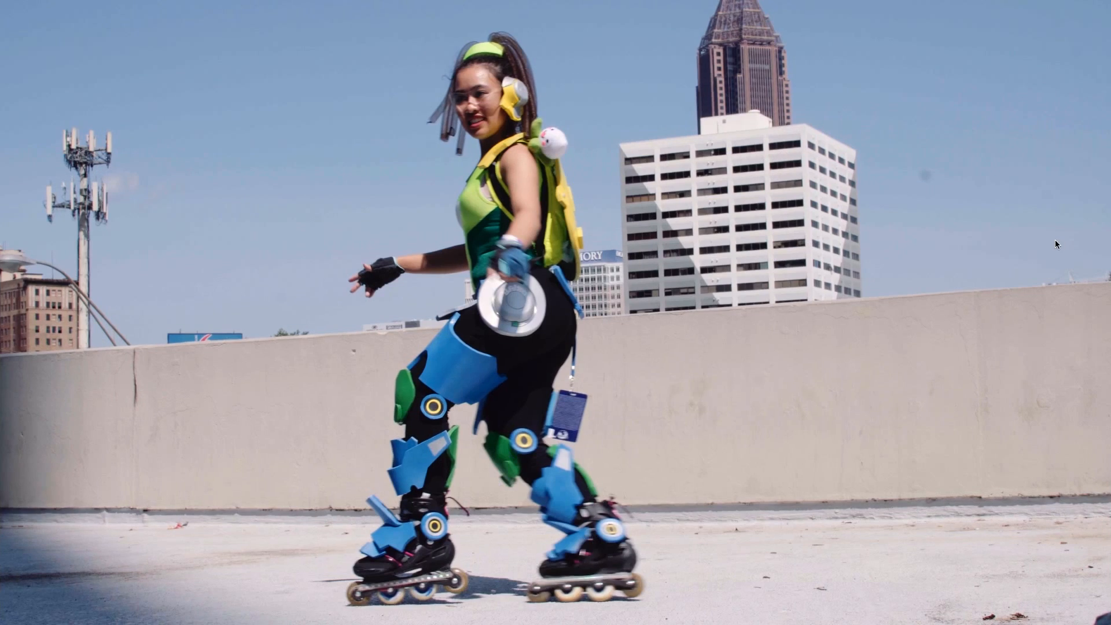
key("Escape")
key("super+f")
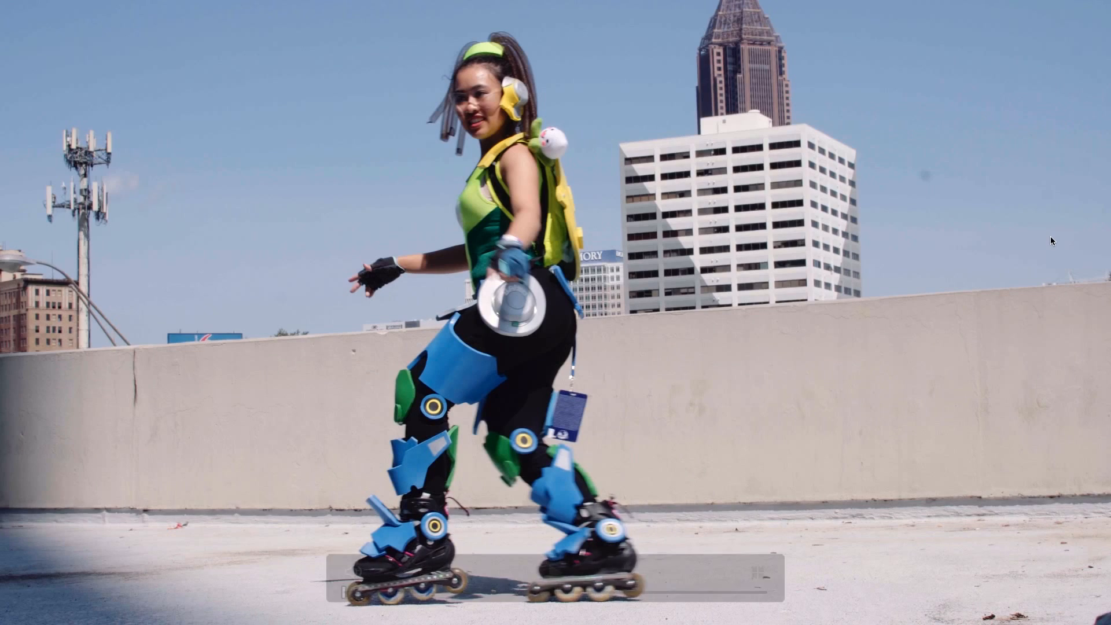
key("Escape")
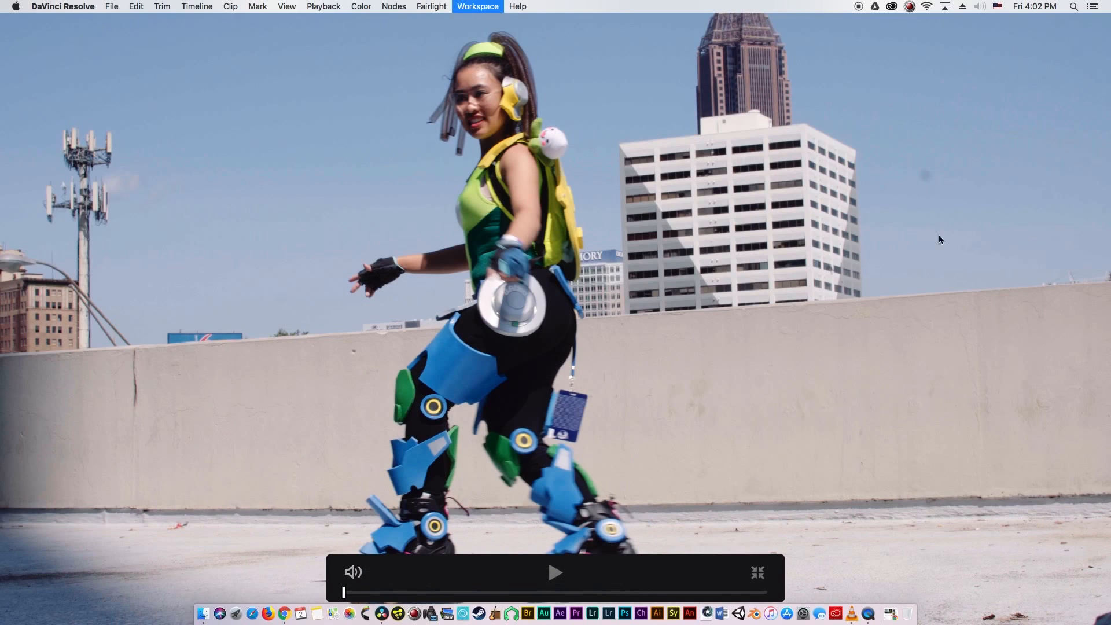
Set the project's color science to ACEScc and save the project settings.
left_click(1092, 595)
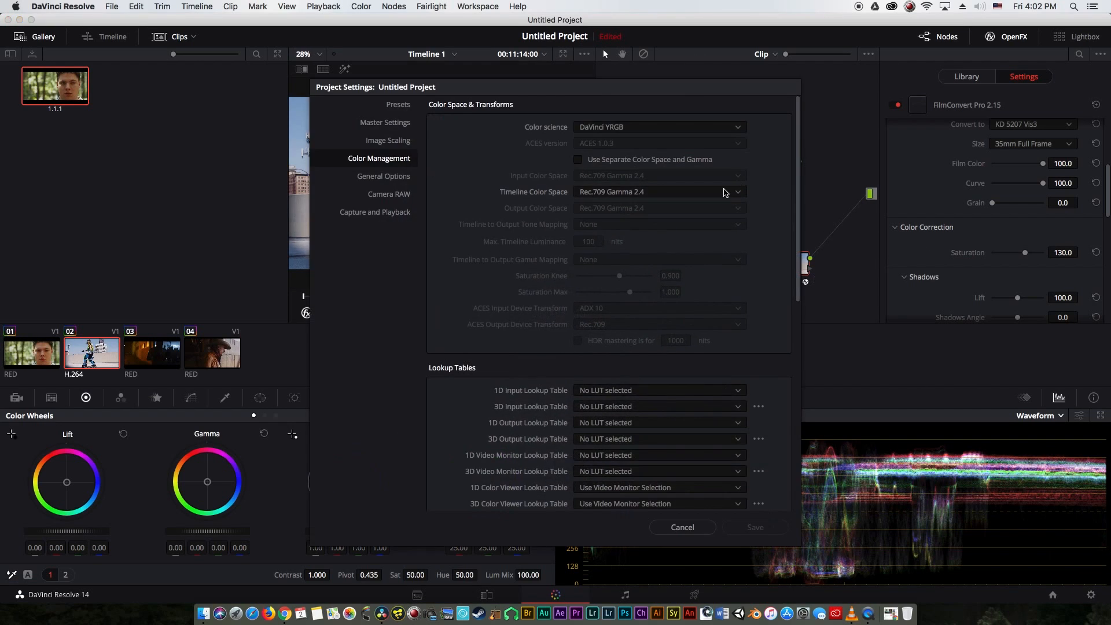
left_click(681, 127)
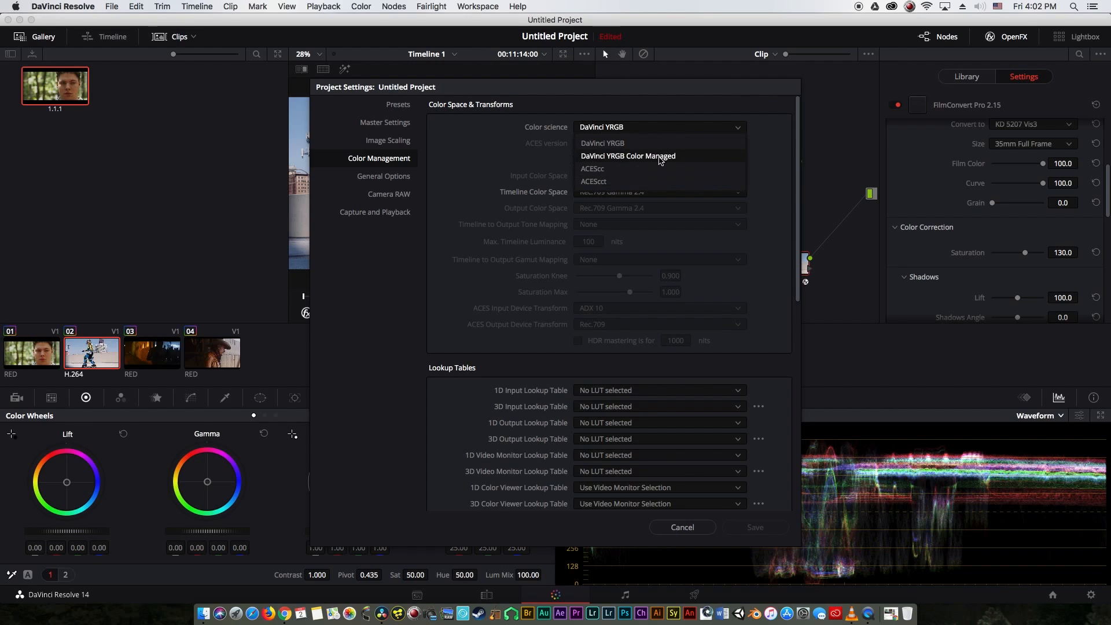
left_click(630, 169)
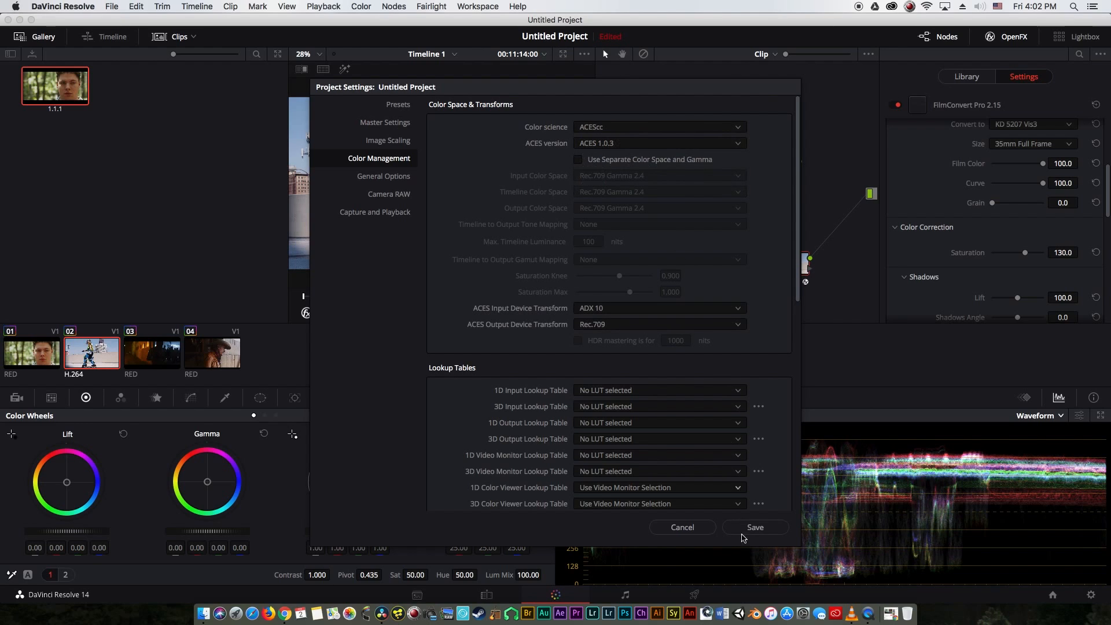
left_click(765, 528)
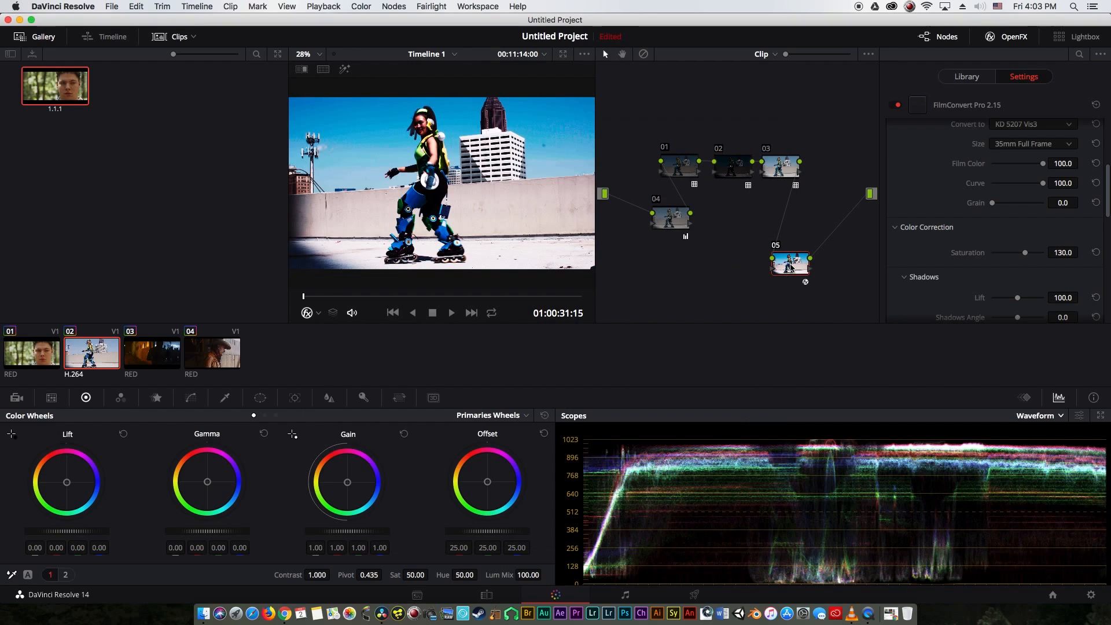
Set the ACES Output Device Transform to No Output Transform and save the project settings.
left_click(1091, 595)
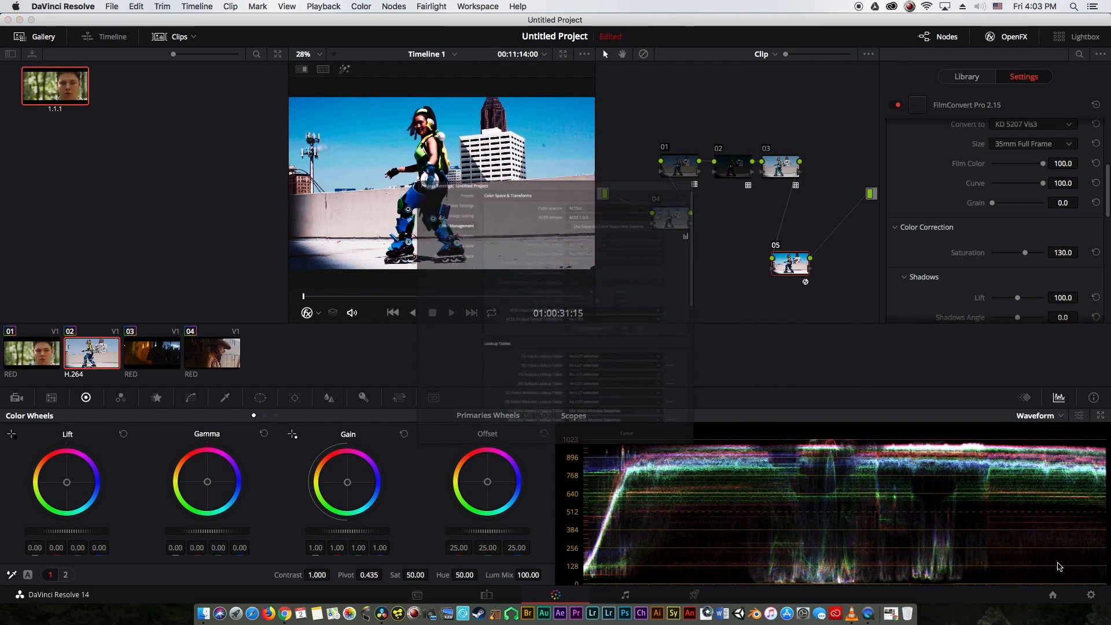
left_click(622, 326)
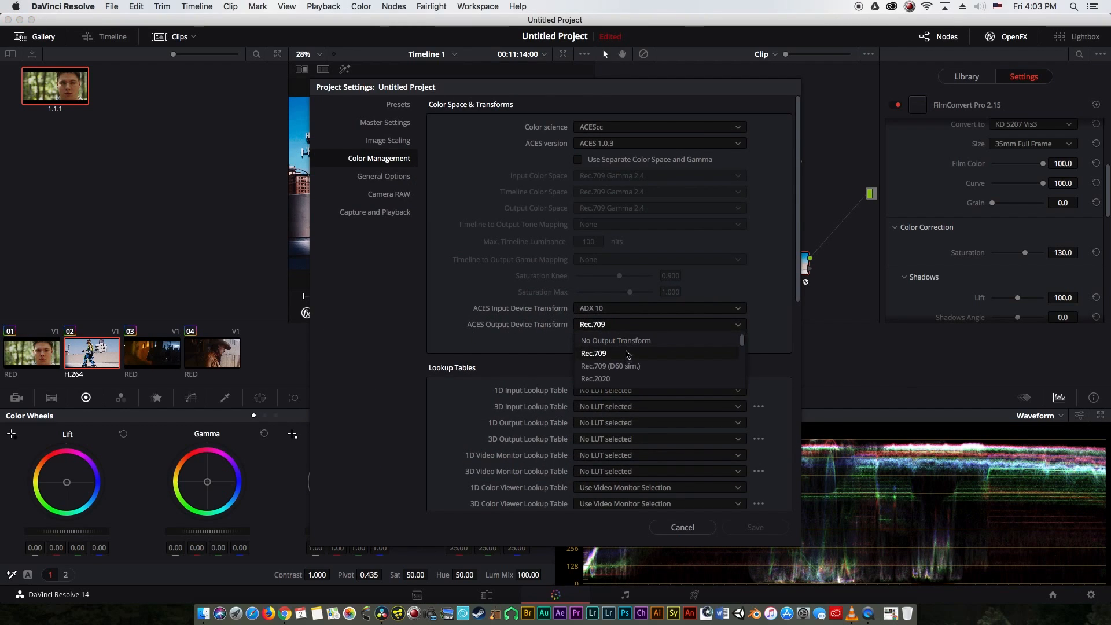
left_click(632, 346)
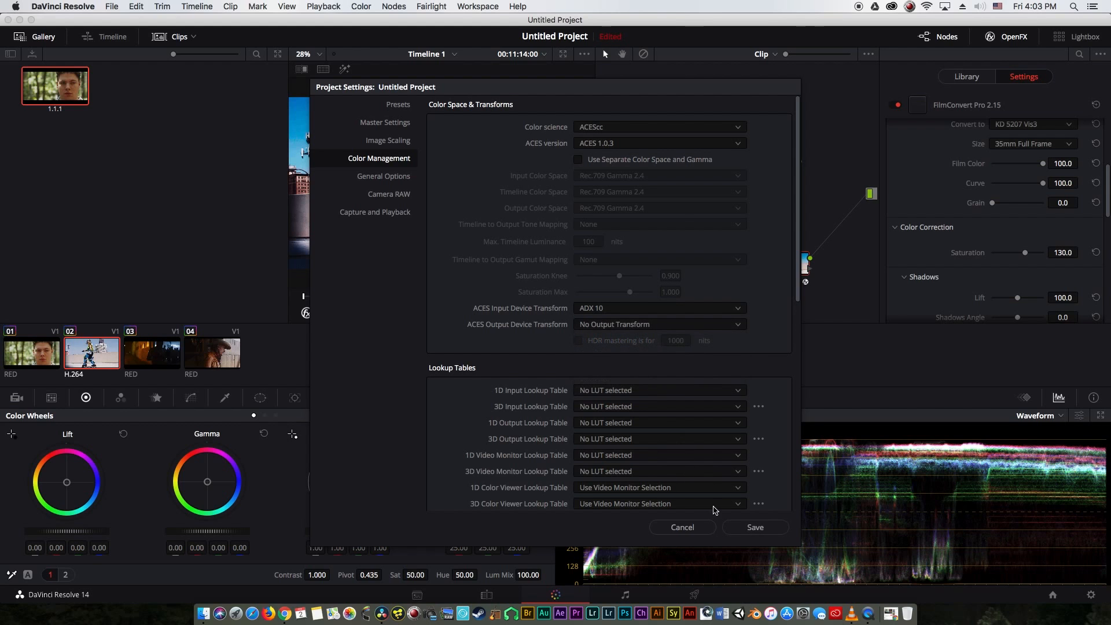
left_click(755, 527)
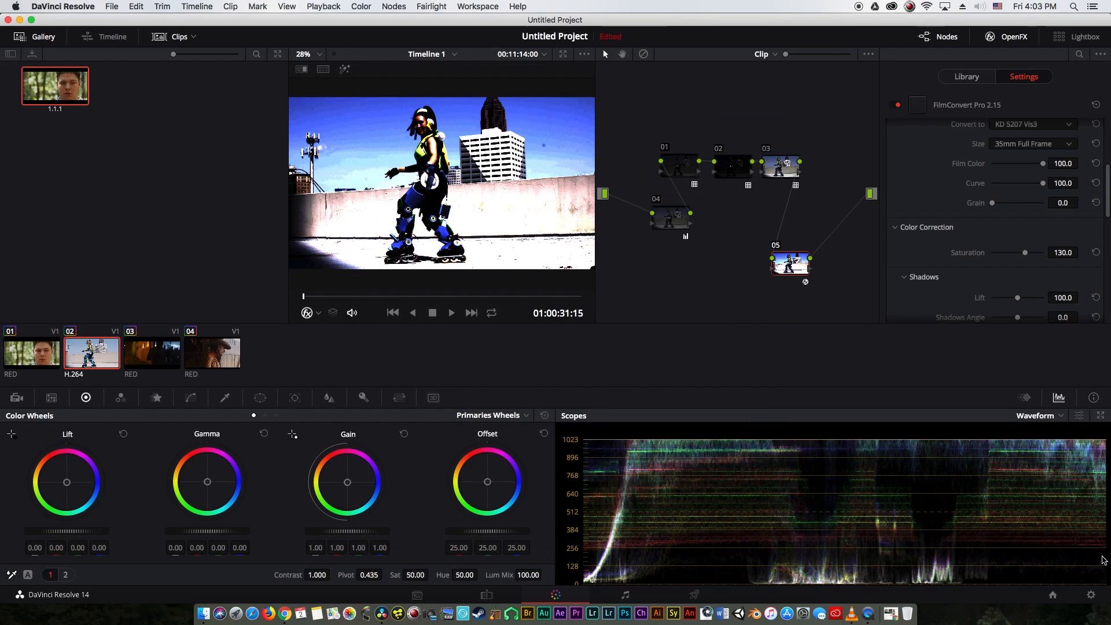
Set the ACES Output Device Transform to ADX 10 and save the project settings.
left_click(1091, 594)
left_click(662, 325)
scroll(625, 359, "down", 5)
scroll(625, 361, "up", 5)
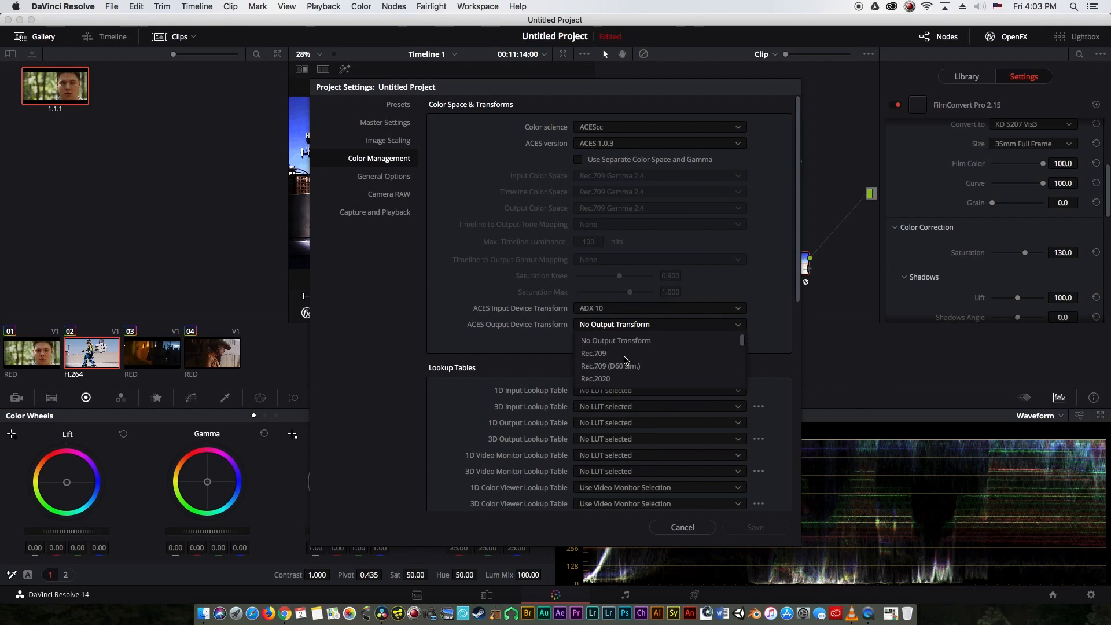
scroll(625, 360, "down", 8)
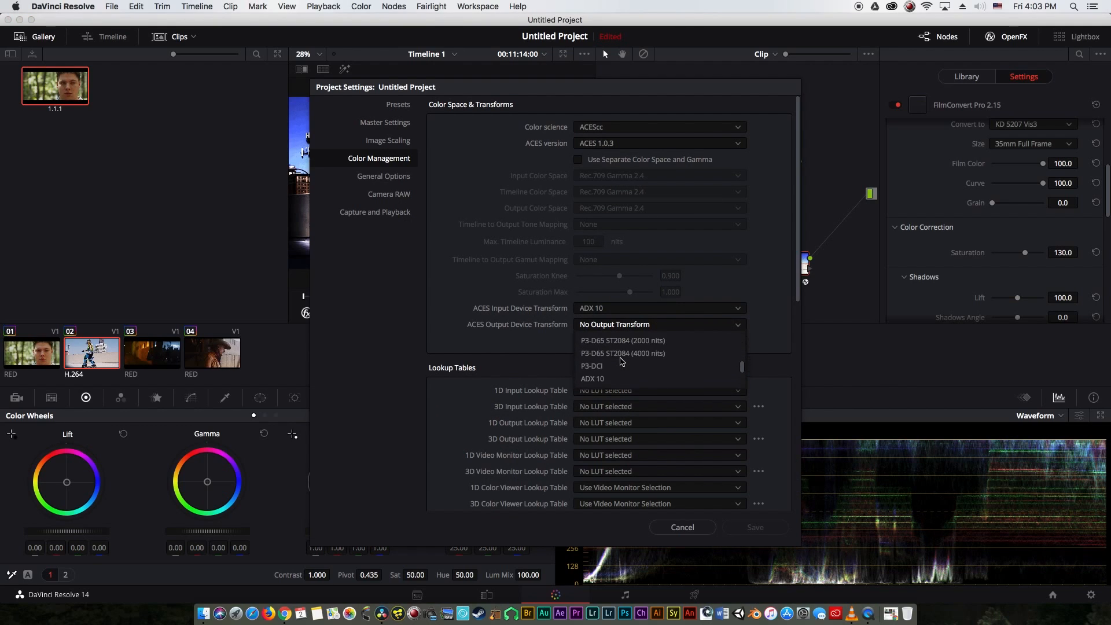
scroll(621, 361, "up", 2)
left_click(602, 341)
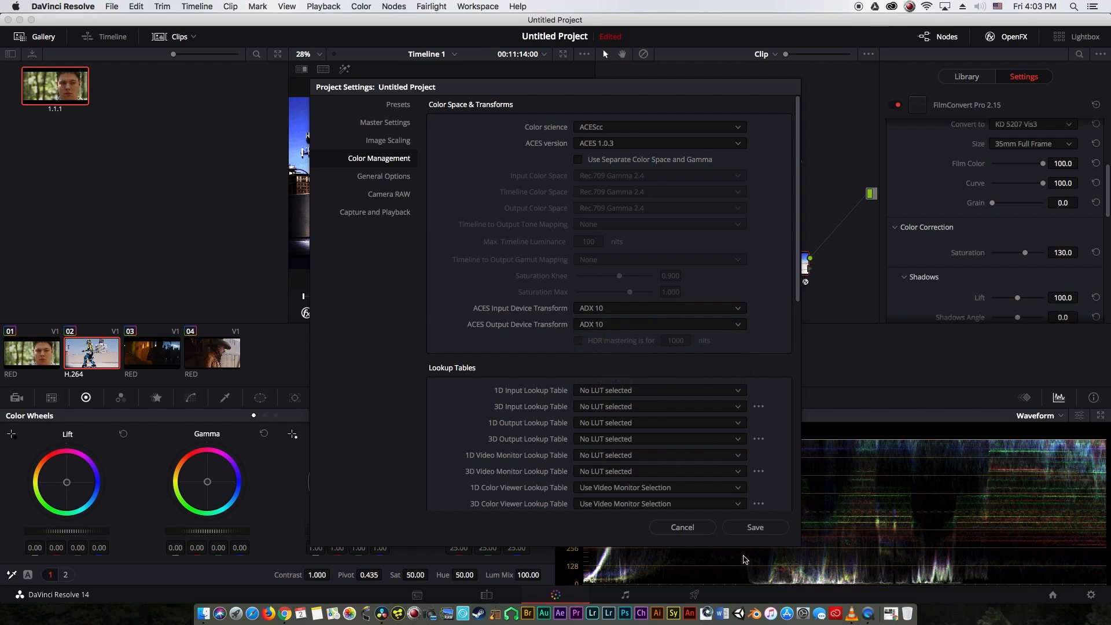
left_click(752, 525)
Move node 05 up closer to node 03 and check the skater shot full screen.
left_click_drag(781, 262, 796, 230)
key("super+f")
key("super+f")
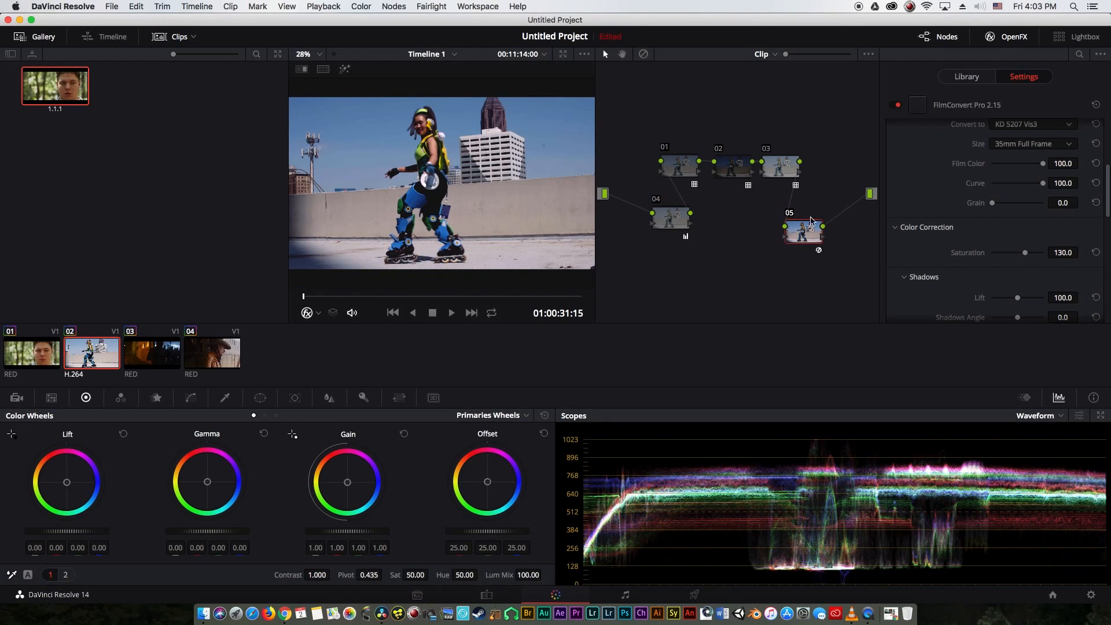
Review the ACES Input and Output Device Transform options in the project settings and leave them without saving changes.
left_click(1090, 595)
left_click(587, 313)
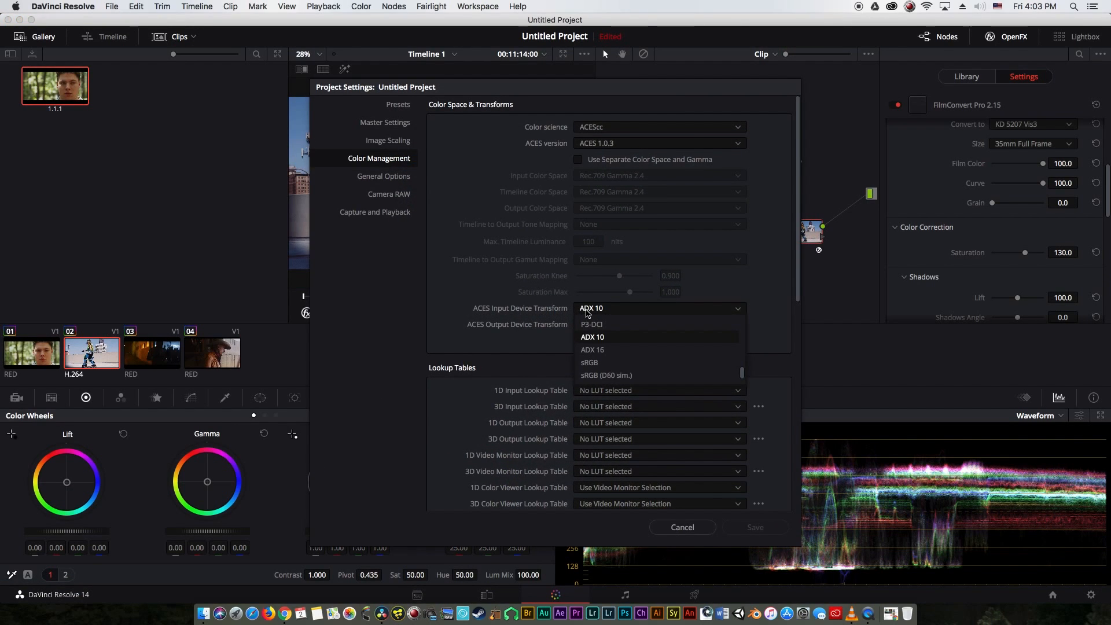
left_click(589, 311)
left_click(617, 327)
scroll(614, 375, "down", 3)
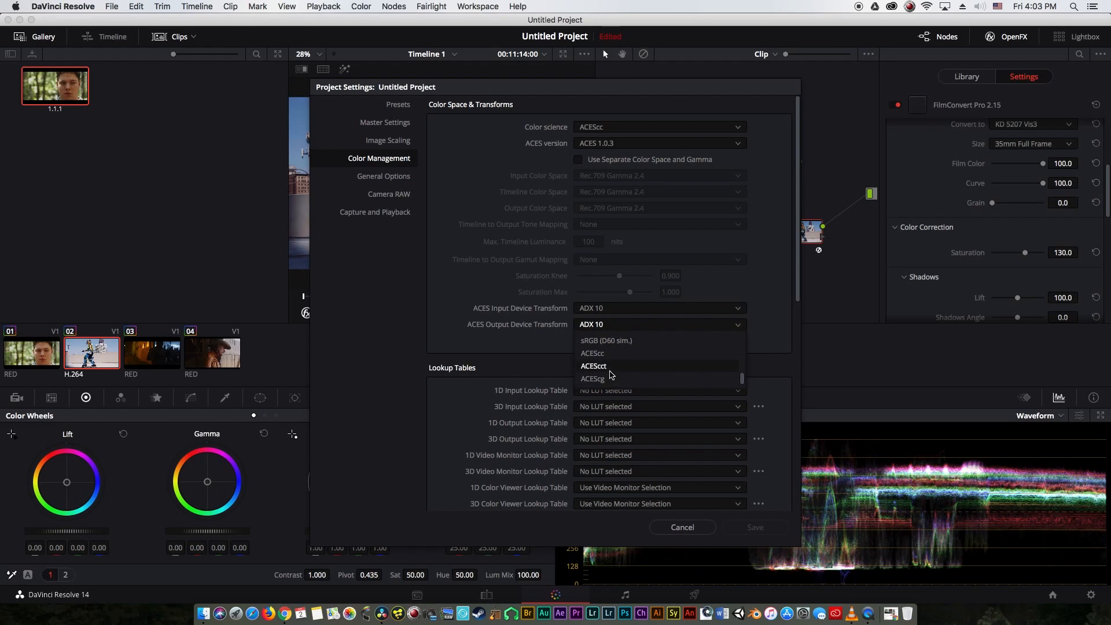
left_click(550, 313)
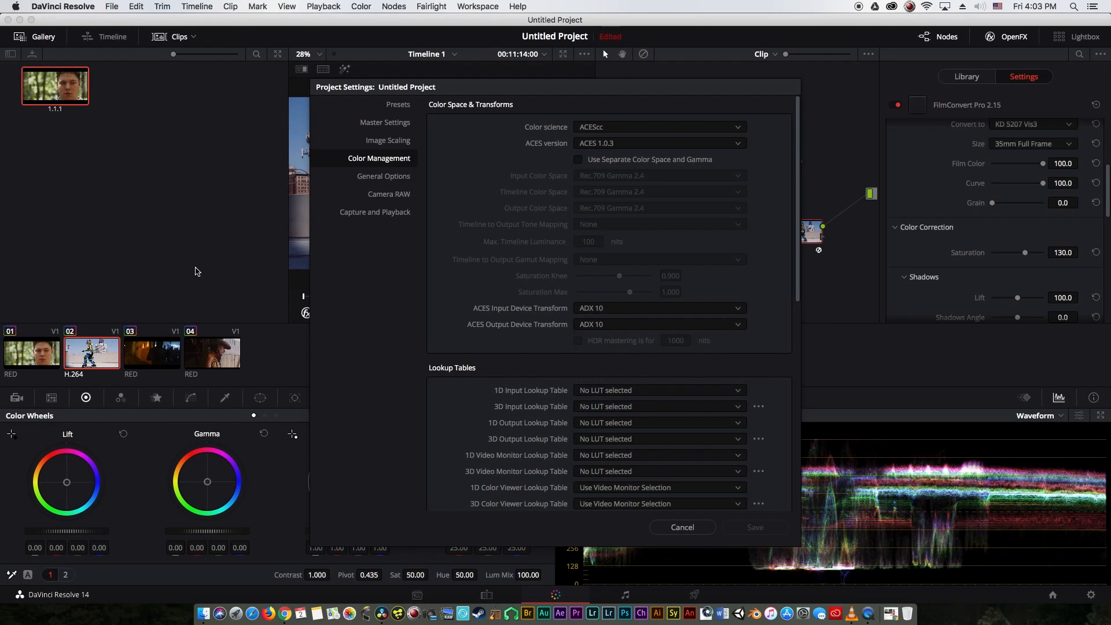
left_click(683, 526)
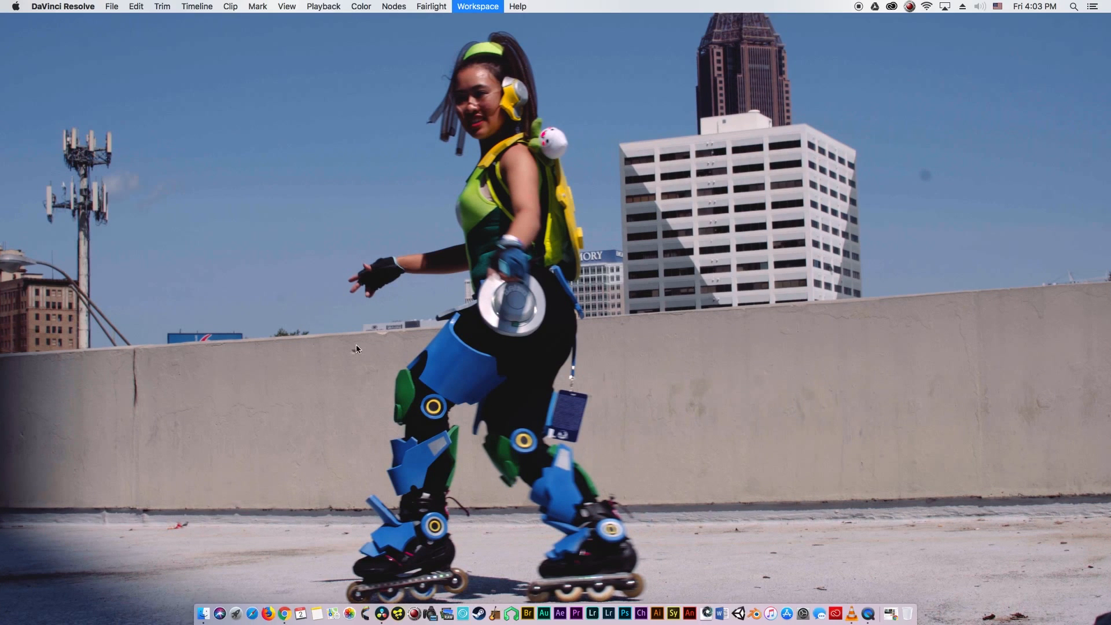
Leave the full-screen view and set the ACES Output Device Transform to Rec.709 in the project's color management settings.
key("Escape")
left_click(160, 350)
left_click(105, 358)
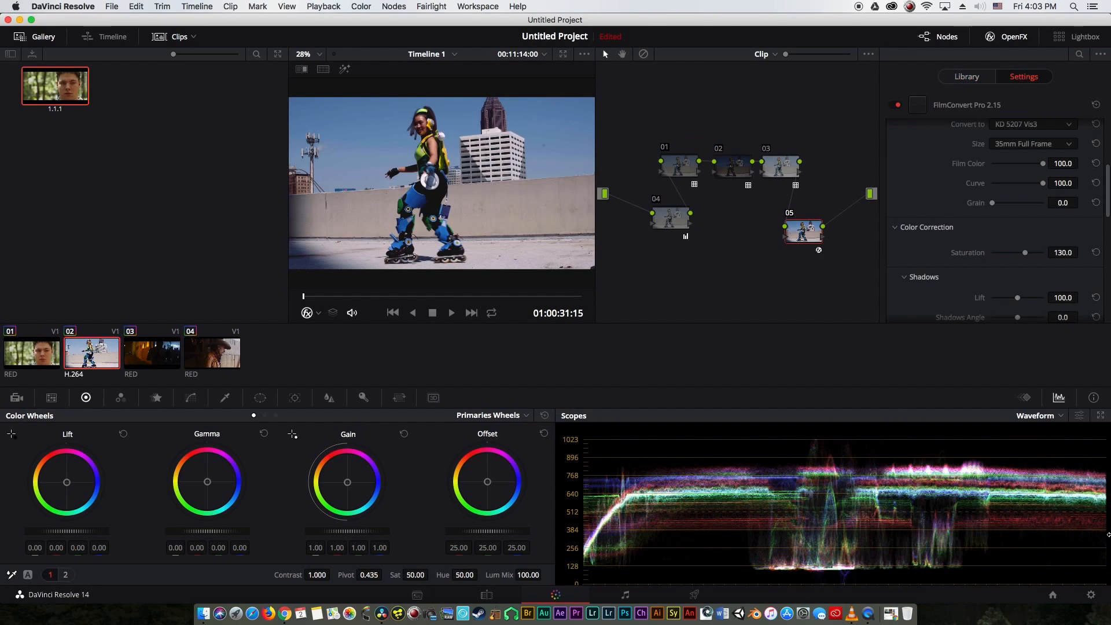
key("shift+9")
left_click(600, 325)
scroll(600, 353, "down", 3)
scroll(606, 364, "up", 10)
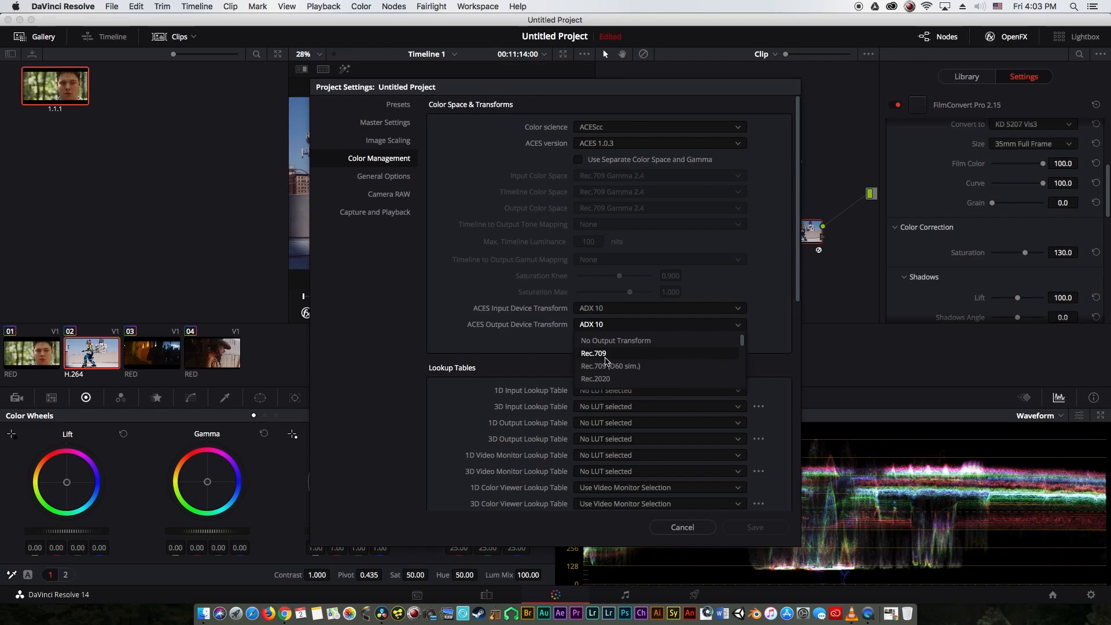
left_click(605, 366)
Set the ACES Input Device Transform to Rec.709 (Camera) and save the project settings.
left_click(627, 308)
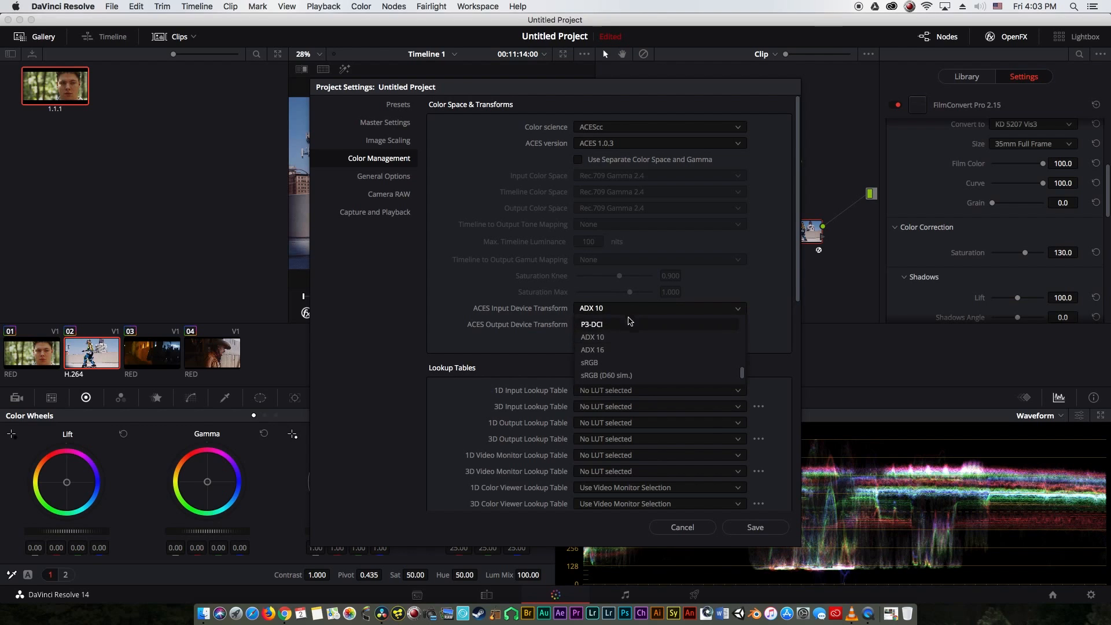
scroll(630, 348, "down", 3)
scroll(613, 350, "up", 10)
scroll(605, 343, "up", 5)
scroll(608, 349, "up", 3)
scroll(618, 354, "up", 3)
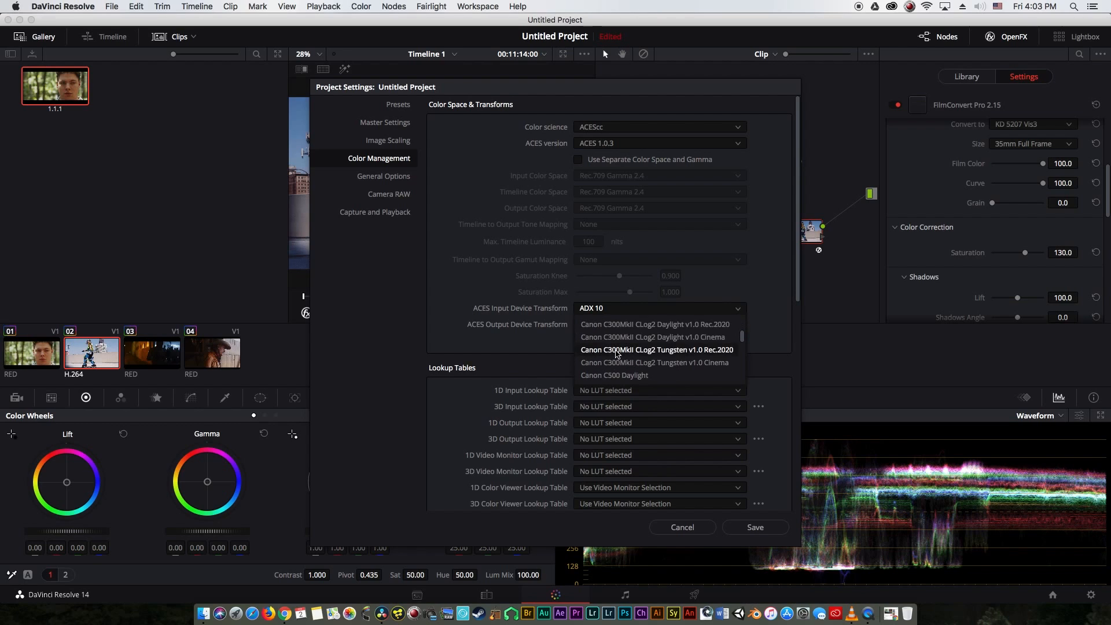
scroll(617, 350, "down", 10)
left_click(618, 324)
left_click(752, 528)
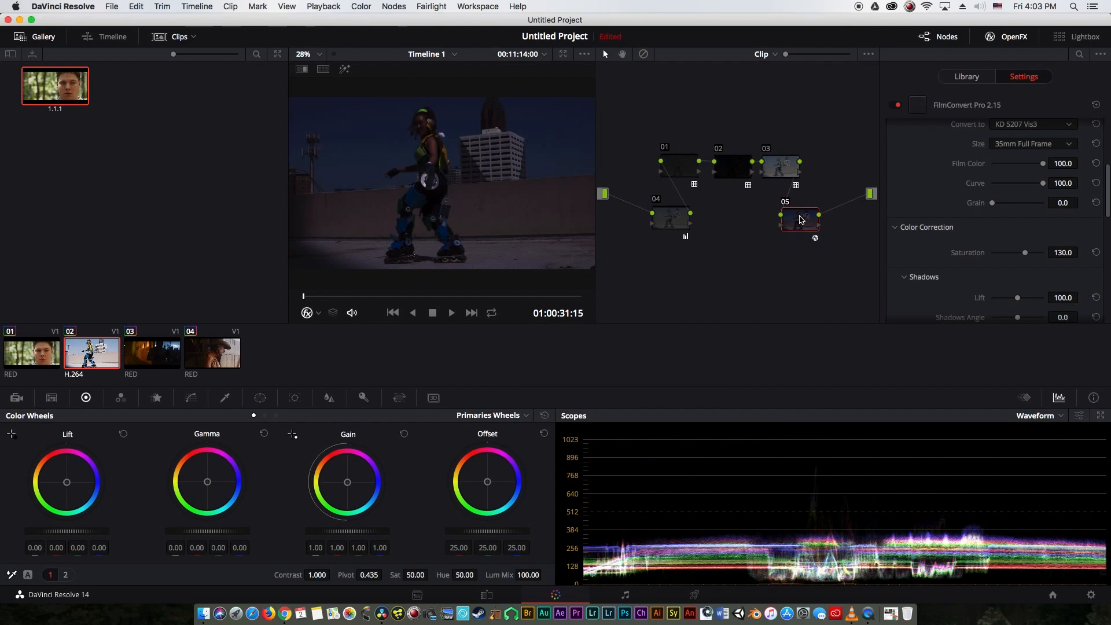
Add node 06 after the FilmConvert node and apply the VFX IO Linear to sRGB 3D LUT to it.
key("super+f")
key("super+f")
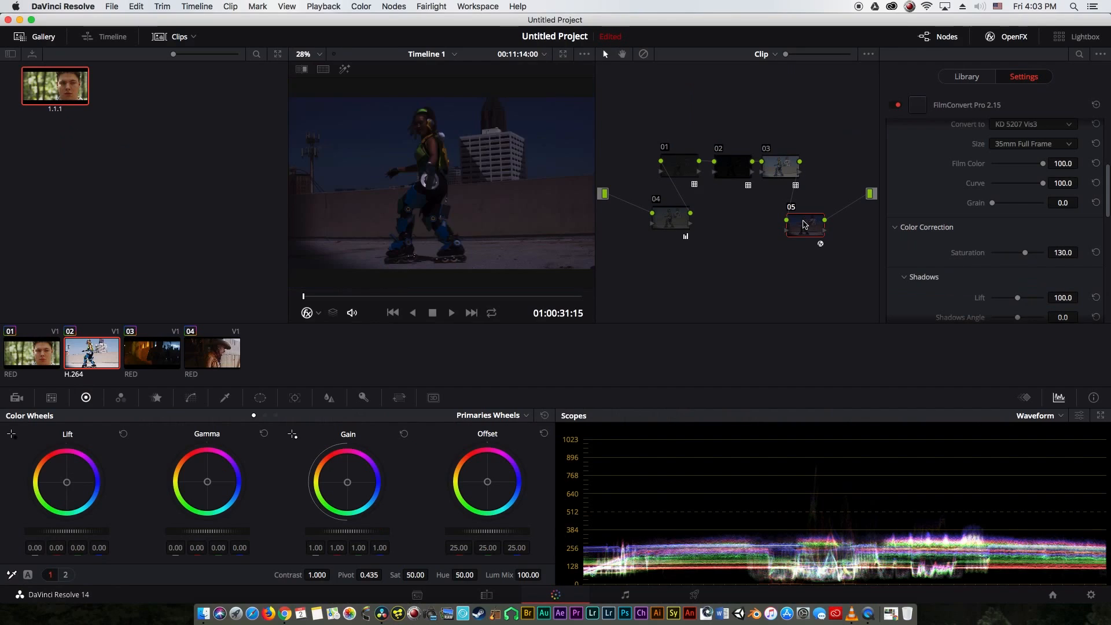
right_click(835, 240)
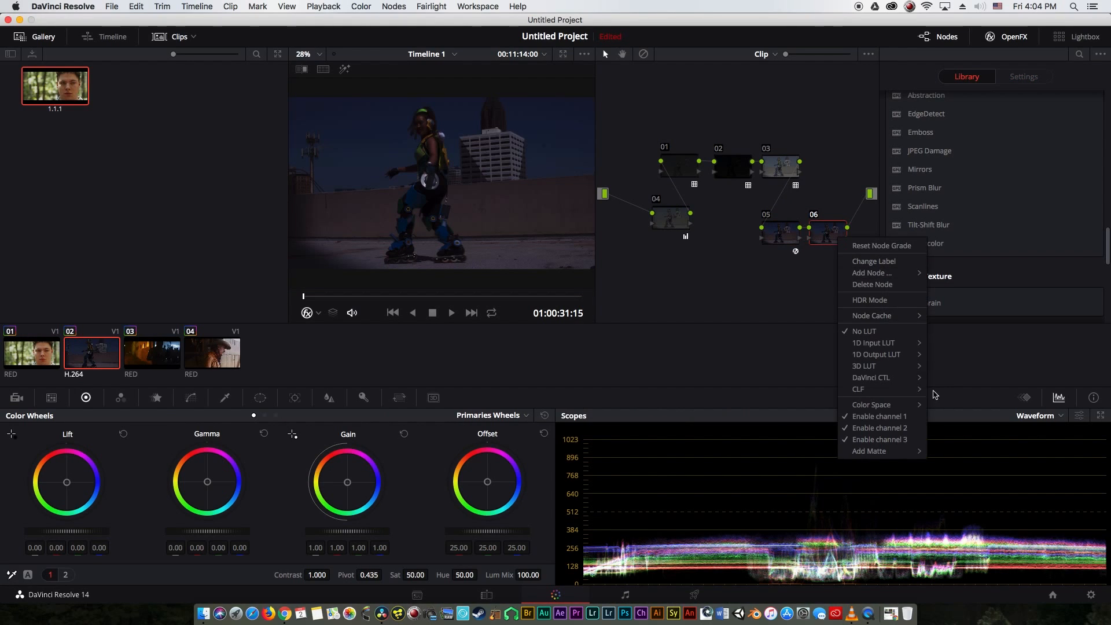
mouse_move(880, 366)
mouse_move(978, 509)
mouse_move(960, 531)
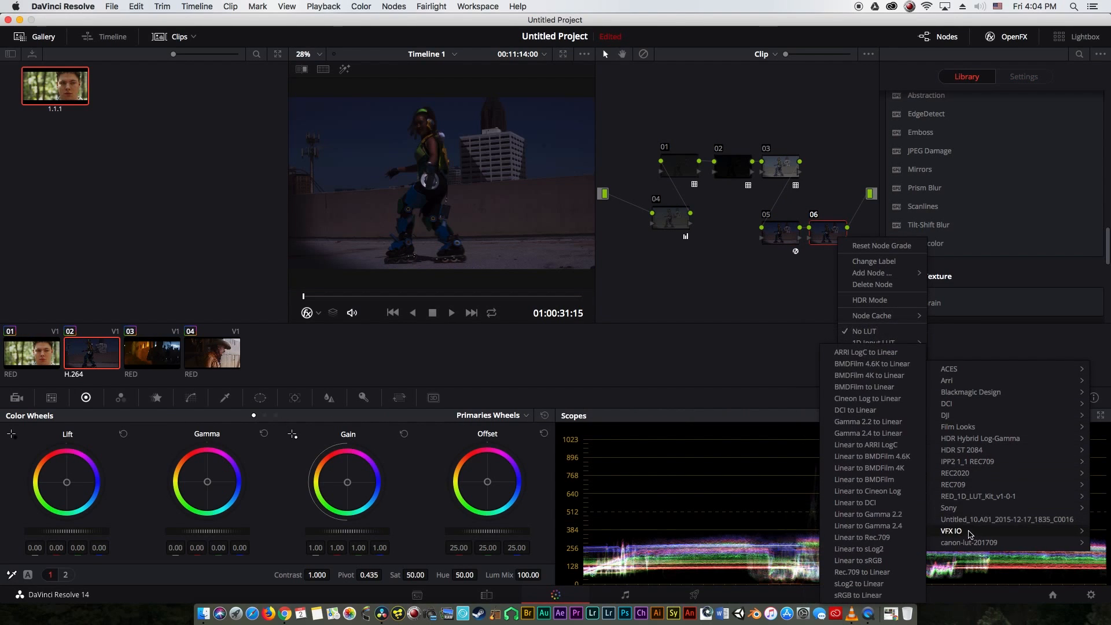
left_click(877, 560)
left_click_drag(822, 236, 818, 242)
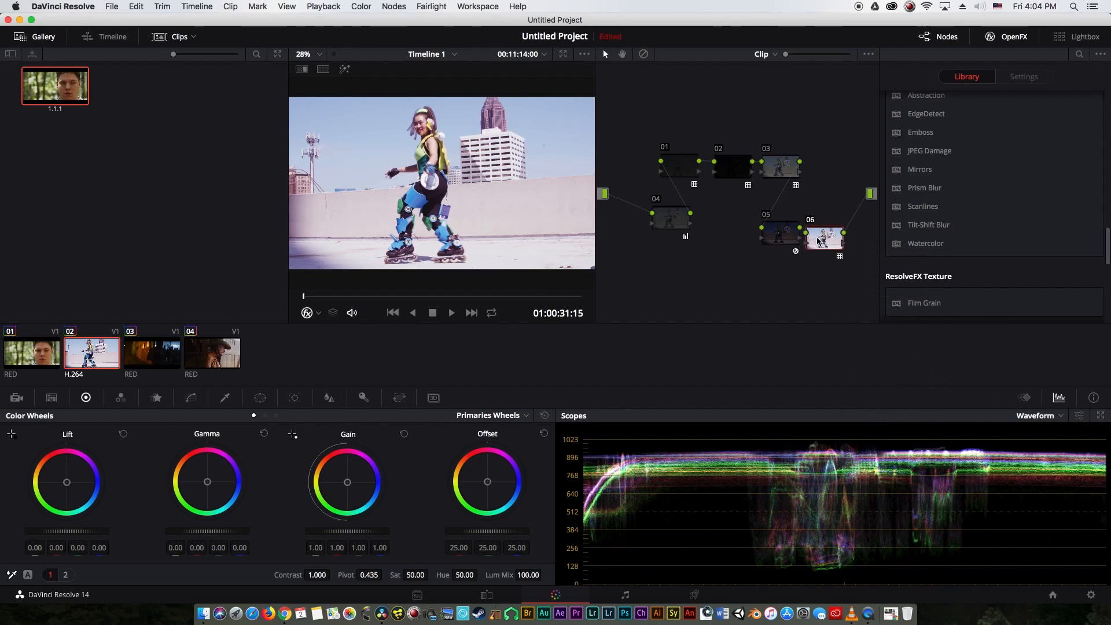
Delete node 06 and the FilmConvert node 05 from the skater clip's node graph.
key("Delete")
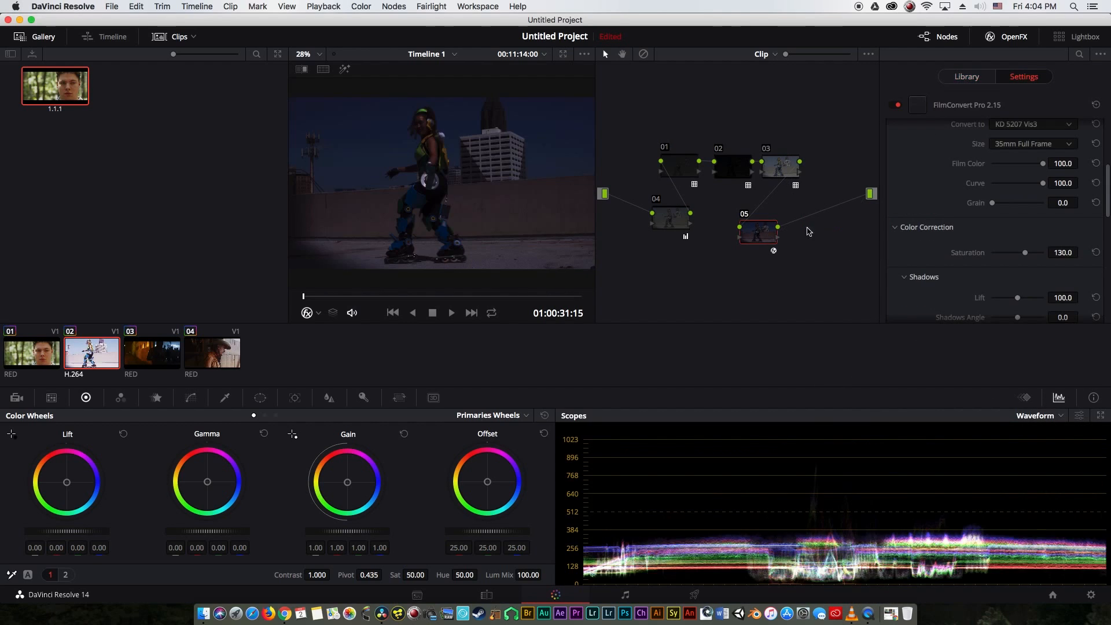
key("Delete")
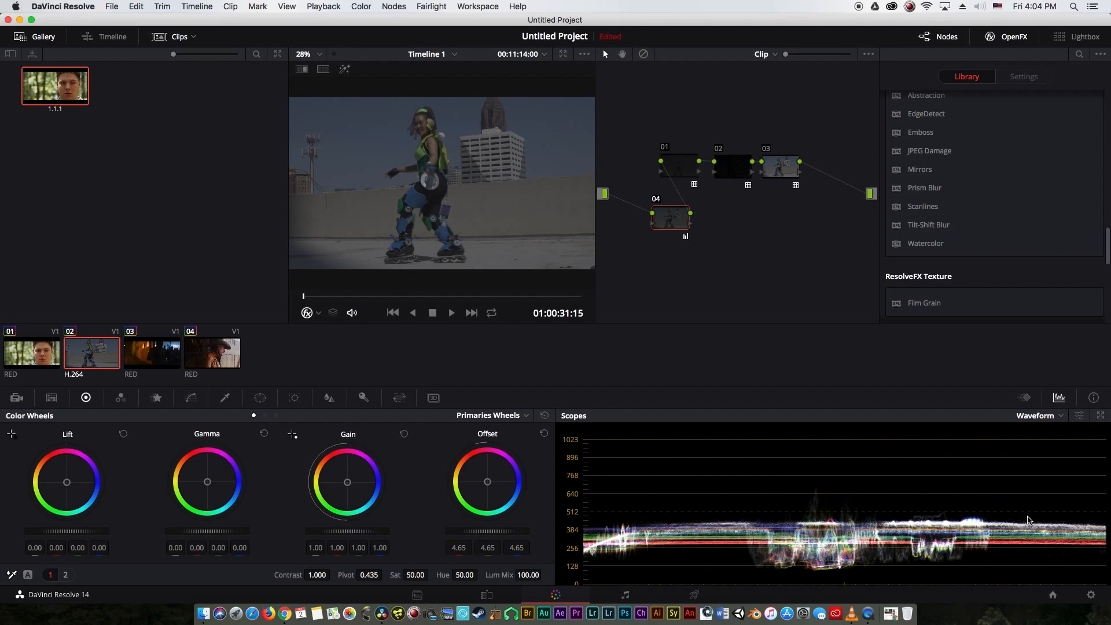
Set the ACES Input Device Transform to ADX 10 and save the project settings.
left_click(1090, 595)
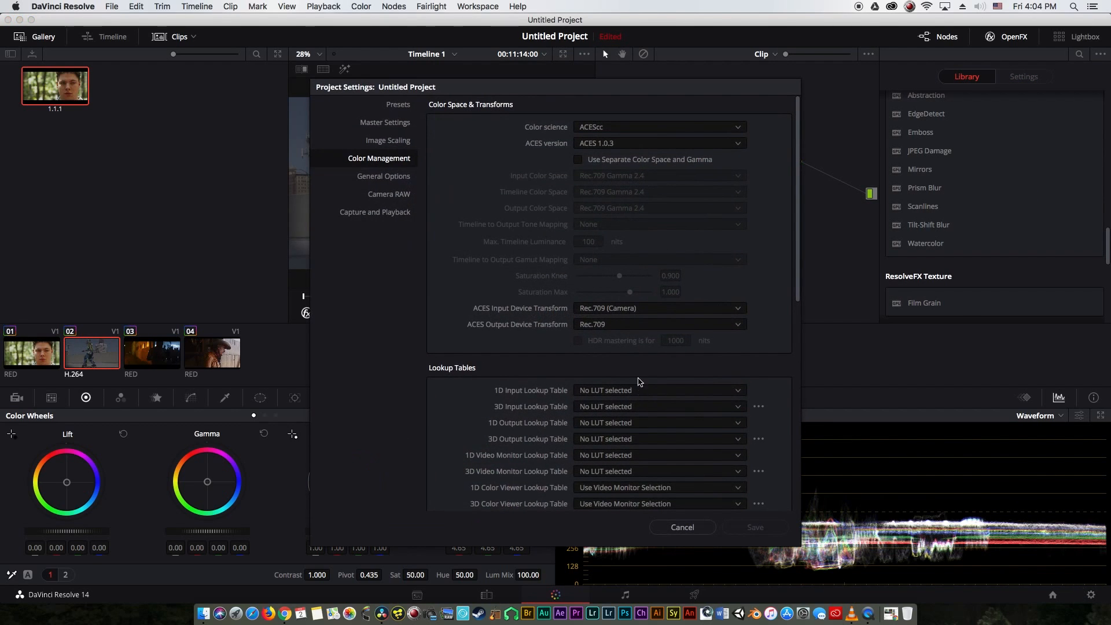
left_click(636, 309)
scroll(624, 356, "down", 5)
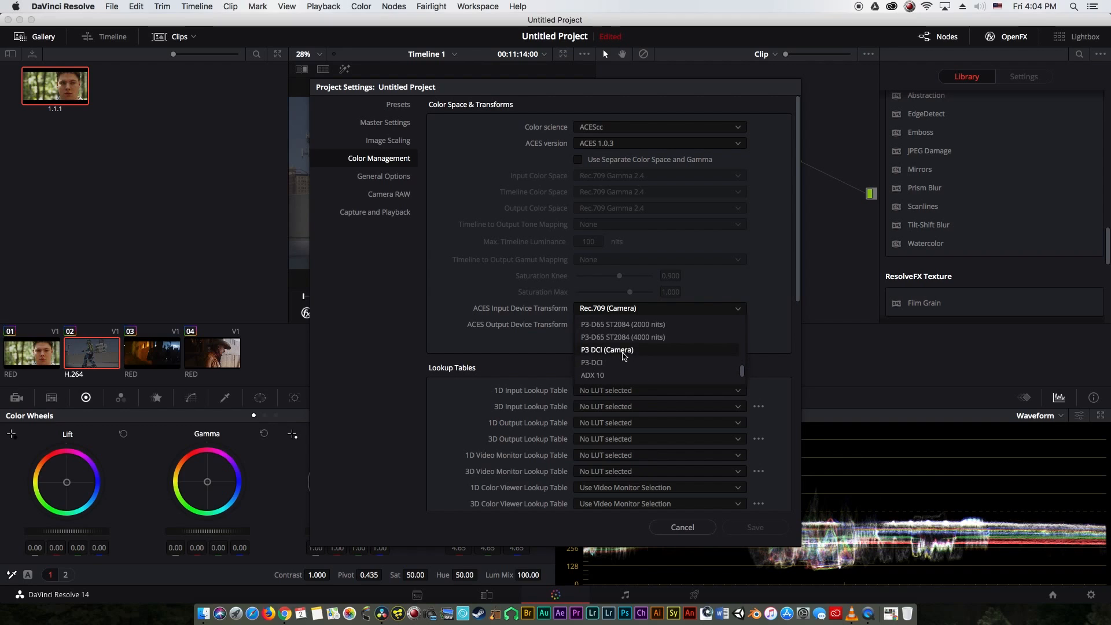
left_click(596, 336)
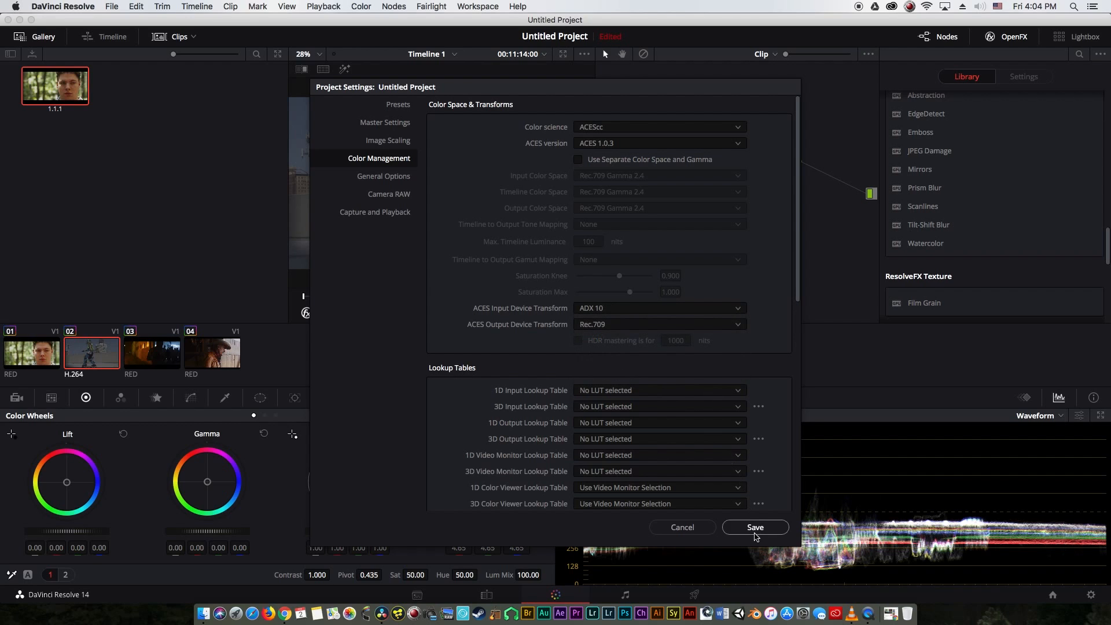
left_click(755, 527)
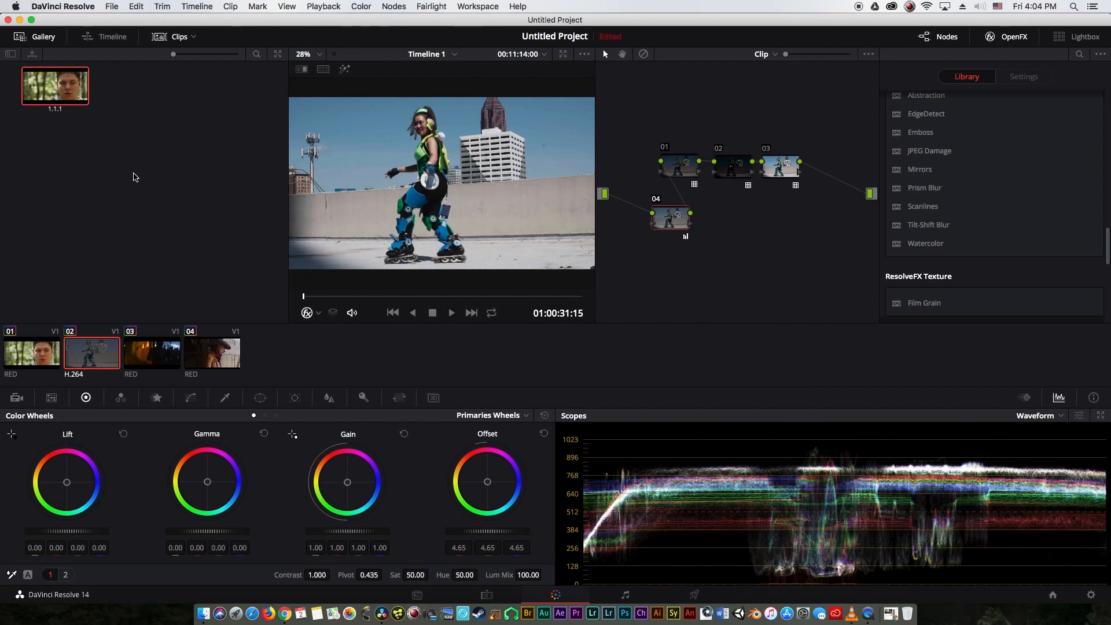